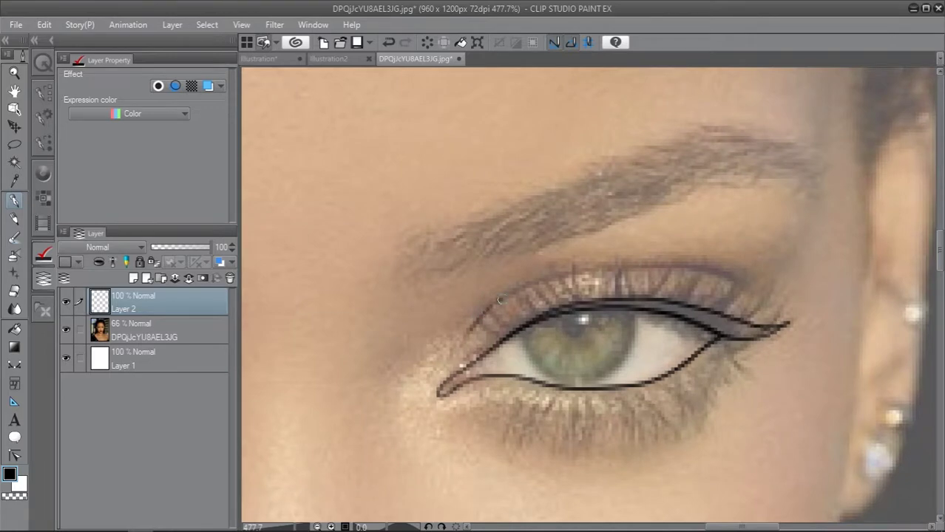
- Trace the upper eyelid line, then lay the first hair strokes of the left eyebrow
{"action": "left_click_drag", "start_coordinate": [500, 299], "coordinate": [752, 274]}
{"action": "mouse_move", "coordinate": [333, 268]}
{"action": "left_mouse_down"}
{"action": "mouse_move", "coordinate": [502, 255]}
{"action": "mouse_move", "coordinate": [632, 328]}
{"action": "left_mouse_up"}
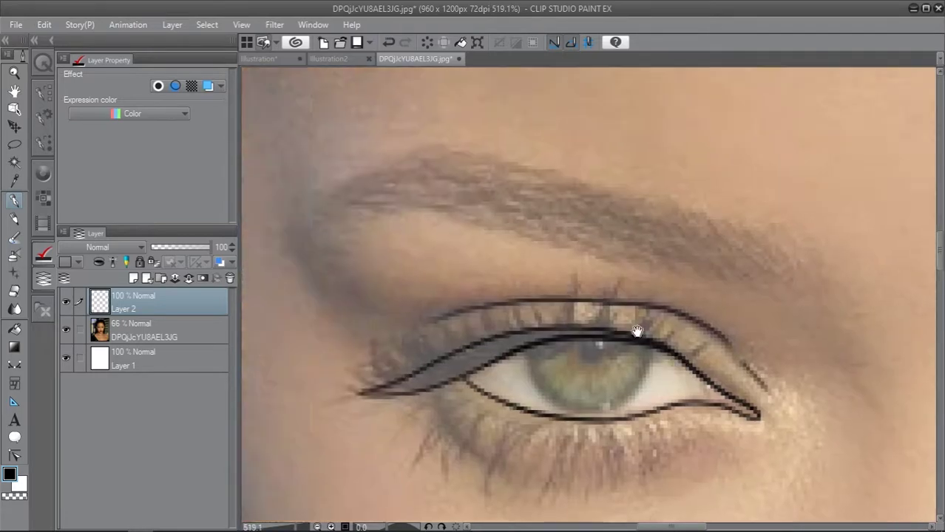
{"action": "left_click_drag", "start_coordinate": [529, 157], "coordinate": [575, 200]}
{"action": "mouse_move", "coordinate": [497, 151]}
{"action": "left_mouse_down"}
{"action": "mouse_move", "coordinate": [544, 209]}
{"action": "mouse_move", "coordinate": [522, 209]}
{"action": "left_mouse_up"}
{"action": "left_click_drag", "start_coordinate": [452, 137], "coordinate": [491, 205]}
{"action": "mouse_move", "coordinate": [425, 129]}
{"action": "left_mouse_down"}
{"action": "mouse_move", "coordinate": [466, 201]}
{"action": "mouse_move", "coordinate": [443, 198]}
{"action": "left_mouse_up"}
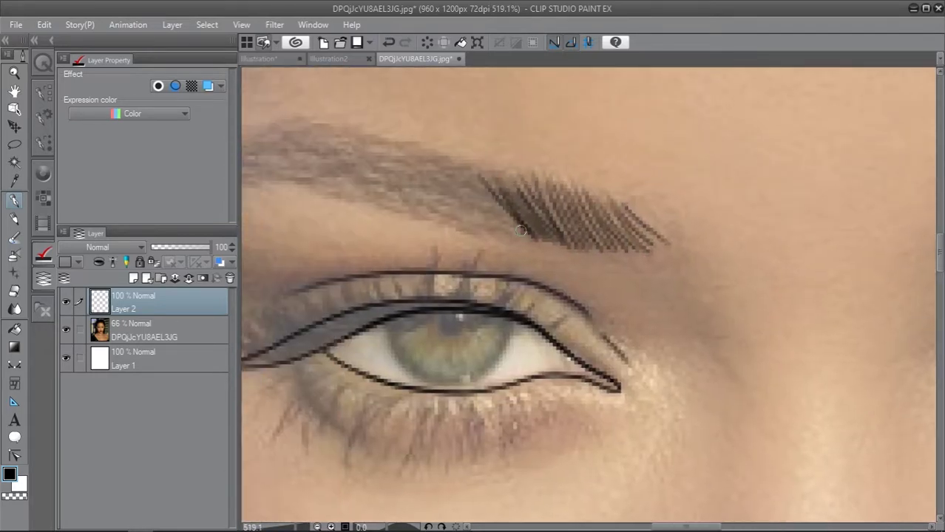
- Add more diagonal hair strokes to darken the left eyebrow toward its left
{"action": "left_click_drag", "start_coordinate": [459, 163], "coordinate": [520, 230]}
{"action": "mouse_move", "coordinate": [426, 164]}
{"action": "left_mouse_down"}
{"action": "mouse_move", "coordinate": [495, 231]}
{"action": "mouse_move", "coordinate": [518, 211]}
{"action": "left_mouse_up"}
{"action": "left_click_drag", "start_coordinate": [484, 160], "coordinate": [547, 207]}
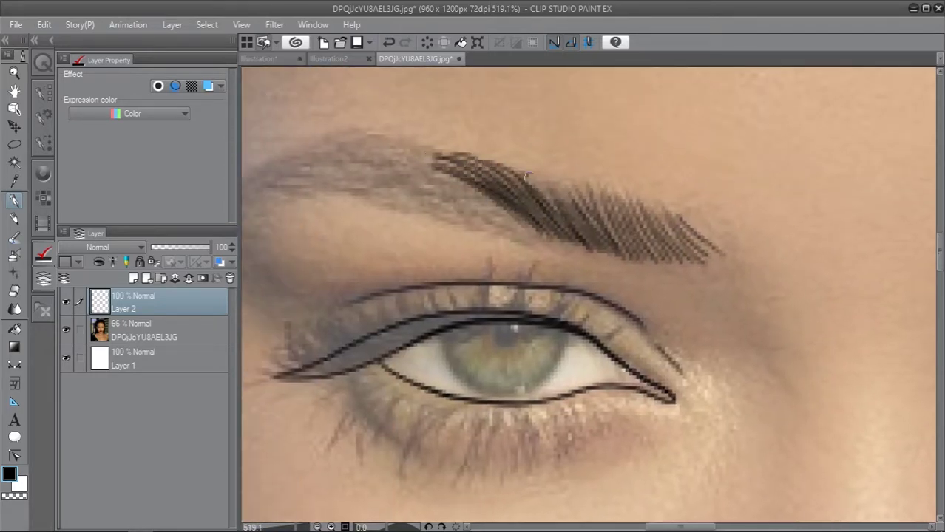
{"action": "mouse_move", "coordinate": [418, 141]}
{"action": "left_mouse_down"}
{"action": "mouse_move", "coordinate": [484, 176]}
{"action": "mouse_move", "coordinate": [518, 216]}
{"action": "mouse_move", "coordinate": [556, 232]}
{"action": "left_mouse_up"}
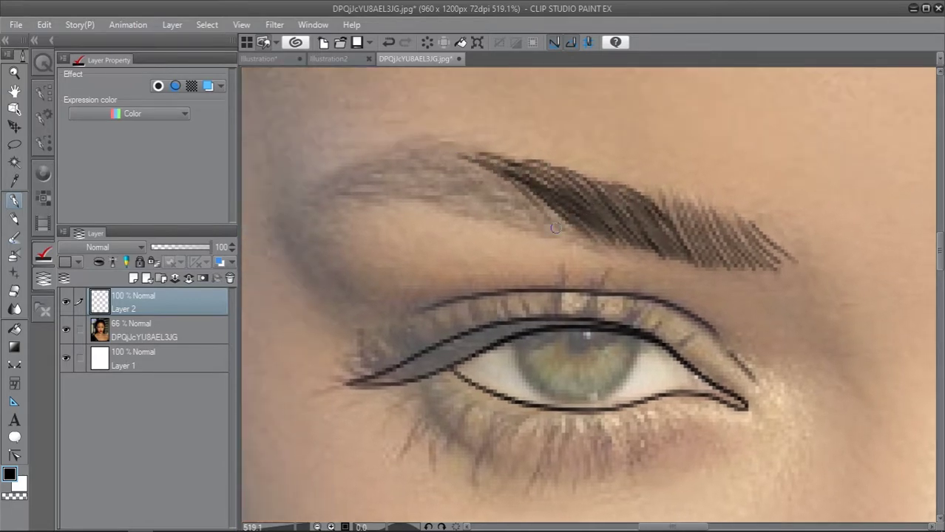
{"action": "left_click_drag", "start_coordinate": [495, 173], "coordinate": [562, 237]}
{"action": "mouse_move", "coordinate": [470, 161]}
{"action": "left_mouse_down"}
{"action": "mouse_move", "coordinate": [533, 233]}
{"action": "mouse_move", "coordinate": [517, 226]}
{"action": "left_mouse_up"}
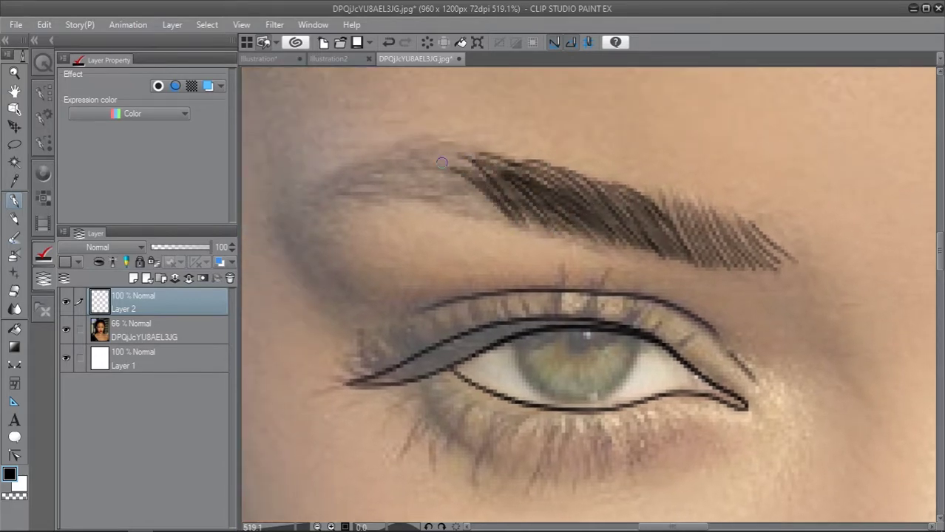
- Fill the eyebrow's left end with hairs and extend the arch into a thin tail
{"action": "left_click_drag", "start_coordinate": [441, 162], "coordinate": [503, 201]}
{"action": "left_click_drag", "start_coordinate": [439, 148], "coordinate": [503, 195]}
{"action": "left_click_drag", "start_coordinate": [458, 164], "coordinate": [540, 220]}
{"action": "left_click_drag", "start_coordinate": [448, 148], "coordinate": [506, 182]}
{"action": "left_click_drag", "start_coordinate": [451, 138], "coordinate": [526, 177]}
{"action": "mouse_move", "coordinate": [449, 167]}
{"action": "left_mouse_down"}
{"action": "mouse_move", "coordinate": [513, 194]}
{"action": "mouse_move", "coordinate": [522, 211]}
{"action": "left_mouse_up"}
{"action": "left_click_drag", "start_coordinate": [421, 157], "coordinate": [365, 194]}
{"action": "left_click_drag", "start_coordinate": [477, 142], "coordinate": [365, 195]}
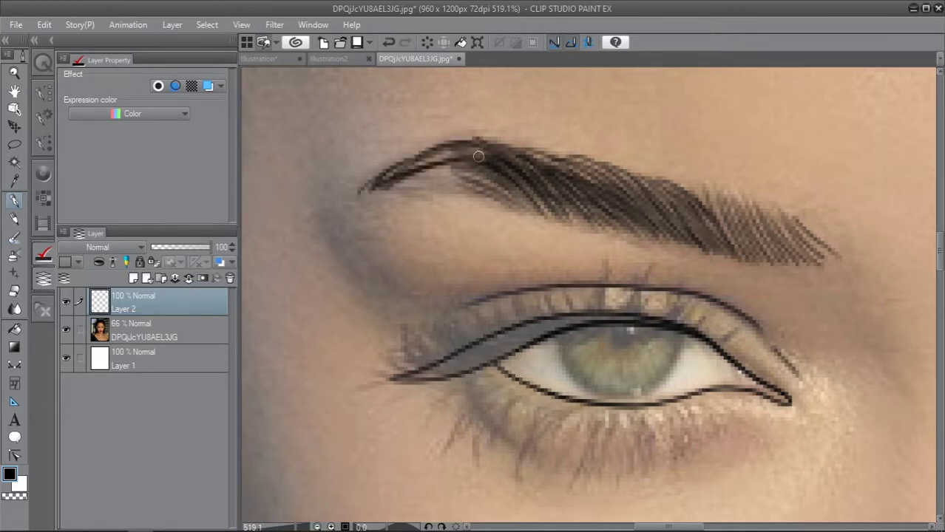
{"action": "scroll", "coordinate": [478, 156], "scroll_direction": "down", "scroll_amount": 3}
{"action": "scroll", "coordinate": [422, 280], "scroll_direction": "down", "scroll_amount": 5}
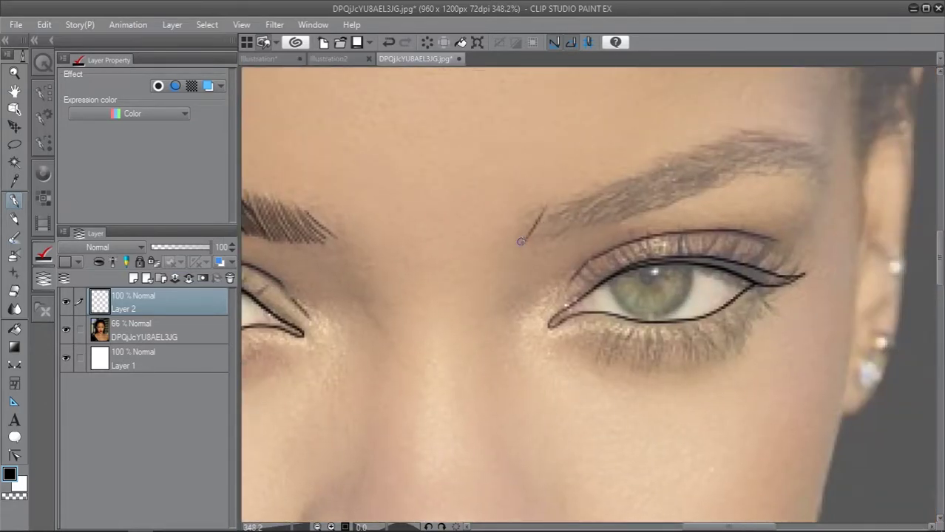
- Hatch dark hair strokes from the right eyebrow's inner end outward
{"action": "mouse_move", "coordinate": [522, 244]}
{"action": "left_mouse_down"}
{"action": "mouse_move", "coordinate": [568, 200]}
{"action": "mouse_move", "coordinate": [603, 192]}
{"action": "left_mouse_up"}
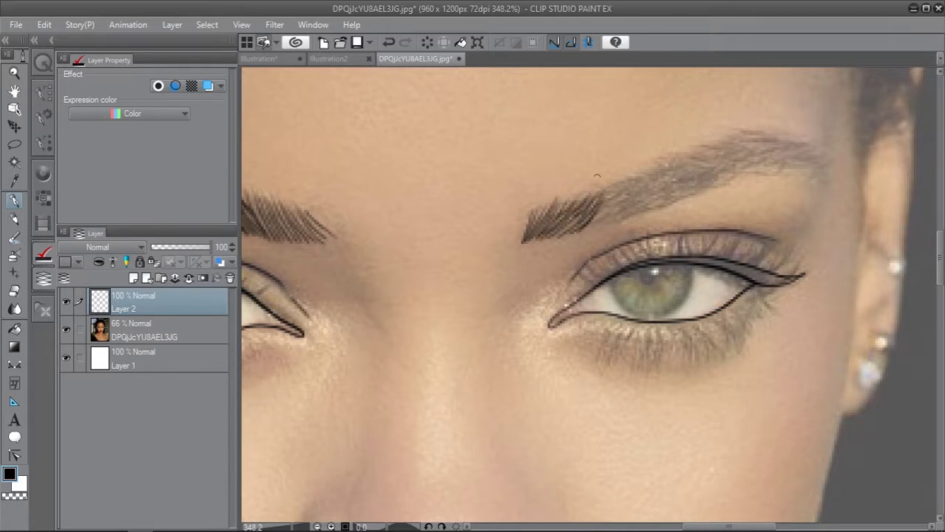
{"action": "left_click_drag", "start_coordinate": [599, 226], "coordinate": [639, 189]}
{"action": "left_click_drag", "start_coordinate": [611, 223], "coordinate": [655, 182]}
{"action": "left_click_drag", "start_coordinate": [633, 213], "coordinate": [677, 177]}
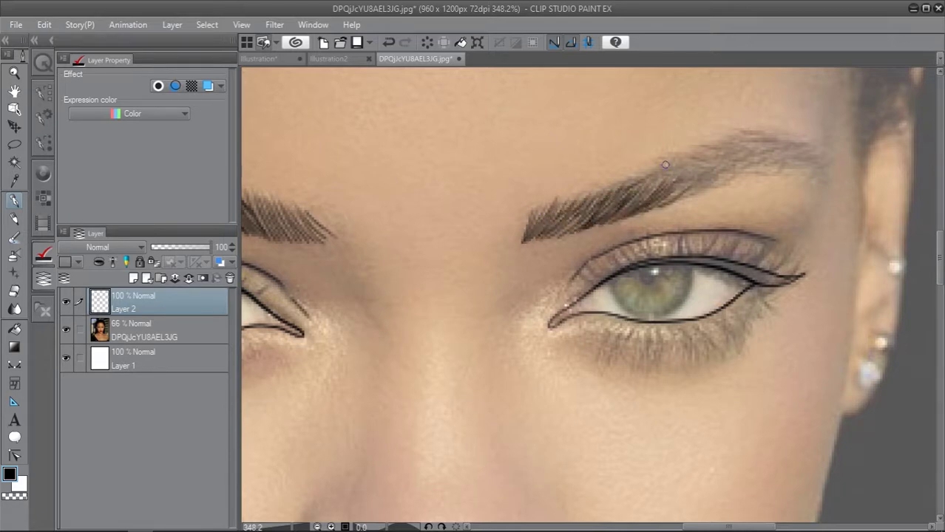
{"action": "left_click_drag", "start_coordinate": [614, 197], "coordinate": [688, 163]}
{"action": "mouse_move", "coordinate": [641, 204]}
{"action": "left_mouse_down"}
{"action": "mouse_move", "coordinate": [688, 157]}
{"action": "mouse_move", "coordinate": [709, 155]}
{"action": "left_mouse_up"}
{"action": "mouse_move", "coordinate": [687, 198]}
{"action": "left_mouse_down"}
{"action": "mouse_move", "coordinate": [751, 152]}
{"action": "mouse_move", "coordinate": [739, 139]}
{"action": "mouse_move", "coordinate": [655, 160]}
{"action": "mouse_move", "coordinate": [713, 166]}
{"action": "mouse_move", "coordinate": [632, 188]}
{"action": "left_mouse_up"}
- Add hair strokes along the tail and fill the right eyebrow's middle
{"action": "left_click_drag", "start_coordinate": [562, 209], "coordinate": [628, 189]}
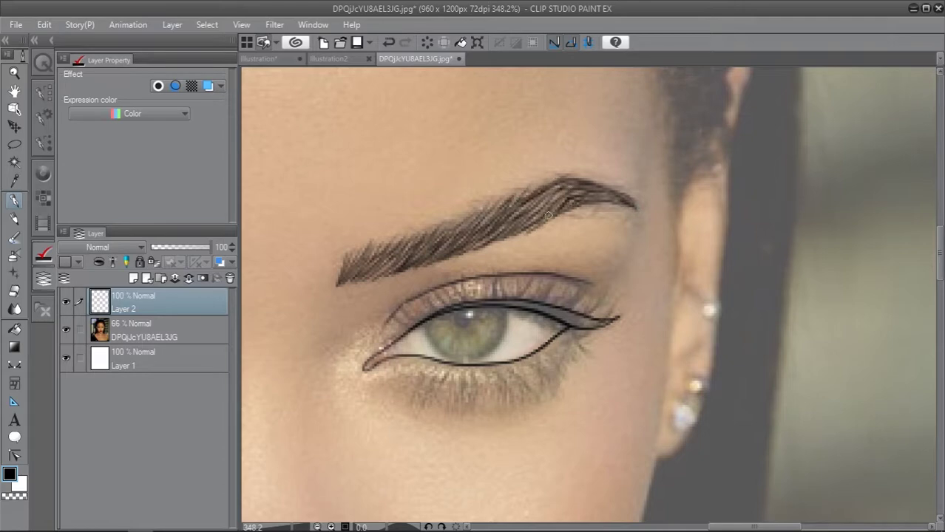
{"action": "left_click_drag", "start_coordinate": [415, 260], "coordinate": [465, 238]}
{"action": "left_click_drag", "start_coordinate": [454, 250], "coordinate": [500, 214]}
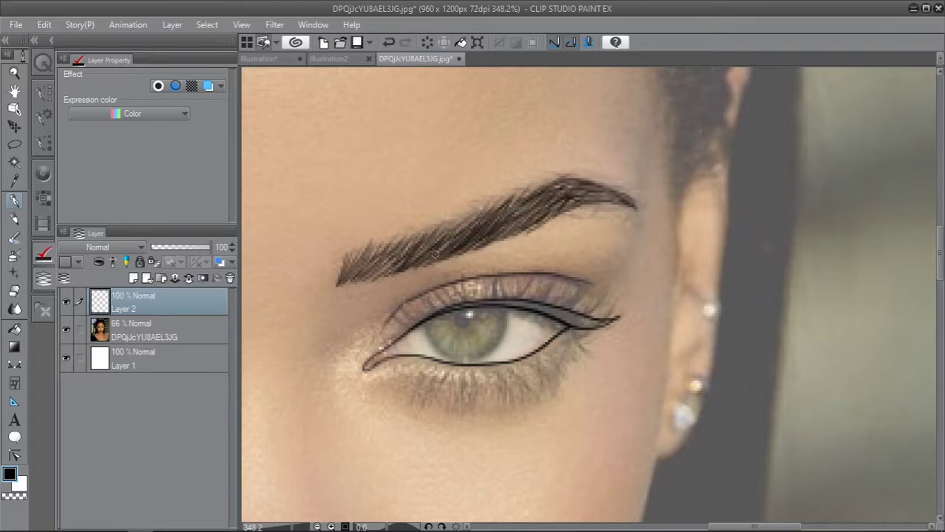
{"action": "left_click_drag", "start_coordinate": [435, 254], "coordinate": [485, 212]}
{"action": "left_click_drag", "start_coordinate": [511, 237], "coordinate": [551, 206]}
{"action": "scroll", "coordinate": [517, 296], "scroll_direction": "down", "scroll_amount": 10}
{"action": "scroll", "coordinate": [500, 359], "scroll_direction": "up", "scroll_amount": 8}
- Paint lower eyelashes under the first eye and upper lashes at its inner corner
{"action": "scroll", "coordinate": [404, 282], "scroll_direction": "up", "scroll_amount": 3}
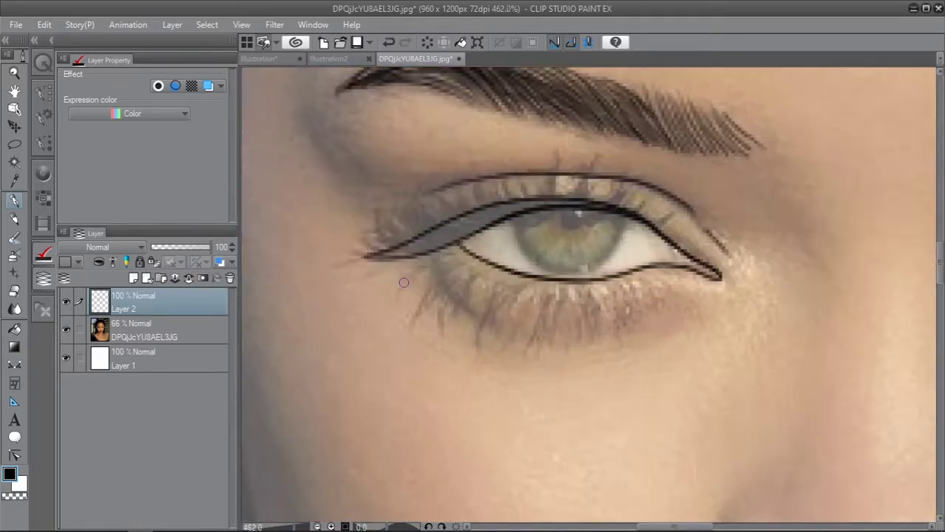
{"action": "mouse_move", "coordinate": [444, 268]}
{"action": "left_mouse_down"}
{"action": "mouse_move", "coordinate": [412, 329]}
{"action": "mouse_move", "coordinate": [444, 340]}
{"action": "left_mouse_up"}
{"action": "mouse_move", "coordinate": [518, 284]}
{"action": "left_mouse_down"}
{"action": "mouse_move", "coordinate": [491, 348]}
{"action": "mouse_move", "coordinate": [521, 325]}
{"action": "left_mouse_up"}
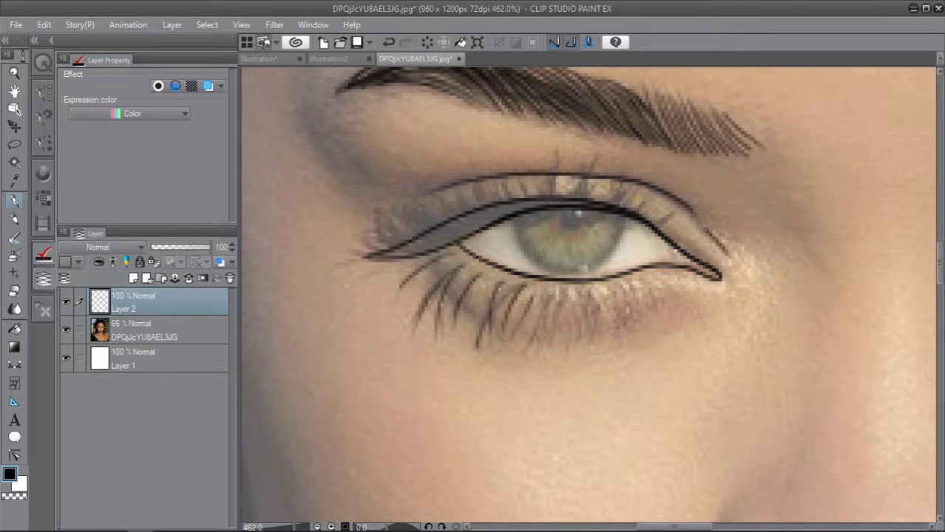
{"action": "mouse_move", "coordinate": [579, 288]}
{"action": "left_mouse_down"}
{"action": "mouse_move", "coordinate": [547, 351]}
{"action": "mouse_move", "coordinate": [567, 347]}
{"action": "left_mouse_up"}
{"action": "left_click_drag", "start_coordinate": [611, 284], "coordinate": [588, 355]}
{"action": "mouse_move", "coordinate": [654, 284]}
{"action": "left_mouse_down"}
{"action": "mouse_move", "coordinate": [606, 326]}
{"action": "mouse_move", "coordinate": [633, 297]}
{"action": "left_mouse_up"}
{"action": "mouse_move", "coordinate": [410, 252]}
{"action": "left_mouse_down"}
{"action": "mouse_move", "coordinate": [431, 267]}
{"action": "mouse_move", "coordinate": [388, 235]}
{"action": "left_mouse_up"}
{"action": "mouse_move", "coordinate": [454, 261]}
{"action": "left_mouse_down"}
{"action": "mouse_move", "coordinate": [411, 223]}
{"action": "mouse_move", "coordinate": [399, 232]}
{"action": "left_mouse_up"}
{"action": "left_click_drag", "start_coordinate": [474, 258], "coordinate": [422, 197]}
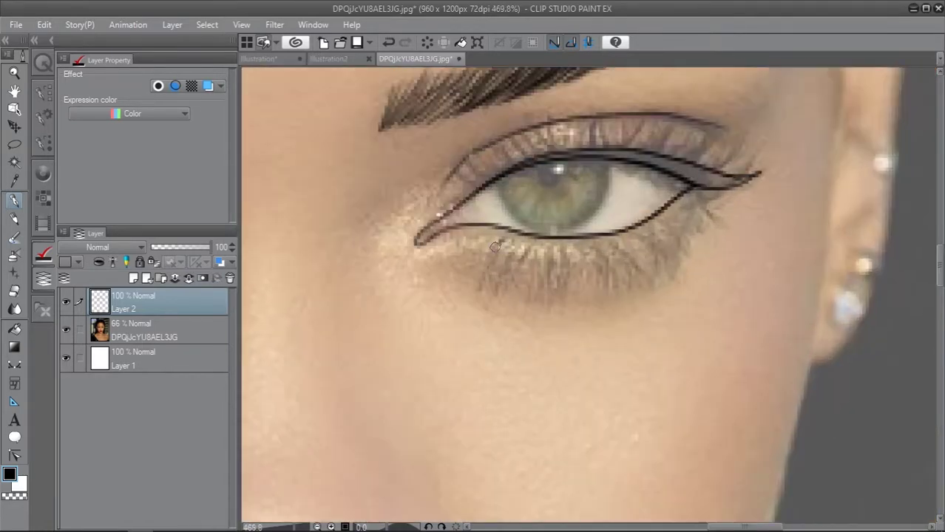
- Paint a row of lower lashes under the other eye
{"action": "left_click_drag", "start_coordinate": [503, 242], "coordinate": [482, 288]}
{"action": "left_click_drag", "start_coordinate": [516, 244], "coordinate": [495, 287]}
{"action": "left_click_drag", "start_coordinate": [530, 247], "coordinate": [510, 289]}
{"action": "left_click_drag", "start_coordinate": [545, 248], "coordinate": [539, 284]}
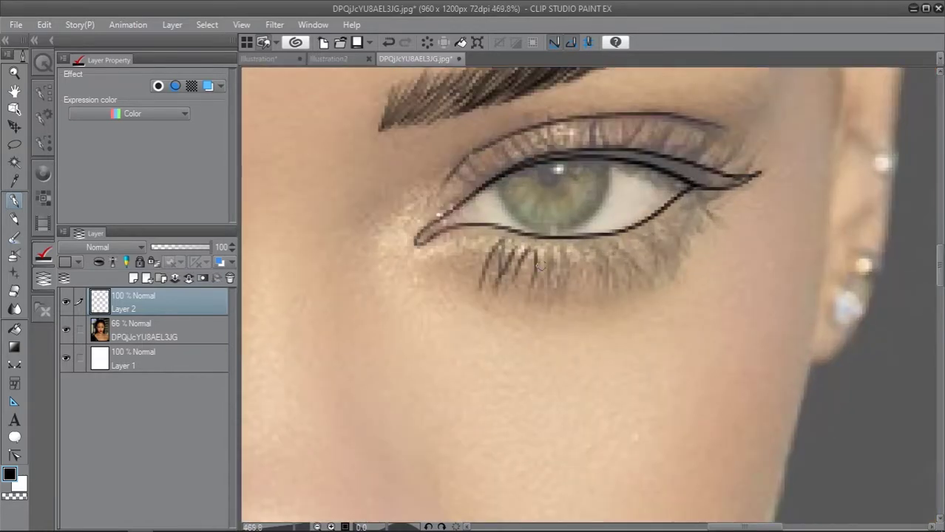
{"action": "left_click_drag", "start_coordinate": [586, 241], "coordinate": [573, 280]}
{"action": "left_click_drag", "start_coordinate": [603, 244], "coordinate": [591, 295]}
{"action": "mouse_move", "coordinate": [626, 244]}
{"action": "left_mouse_down"}
{"action": "mouse_move", "coordinate": [614, 287]}
{"action": "mouse_move", "coordinate": [630, 283]}
{"action": "left_mouse_up"}
{"action": "left_click_drag", "start_coordinate": [658, 231], "coordinate": [650, 273]}
{"action": "left_click_drag", "start_coordinate": [679, 221], "coordinate": [670, 262]}
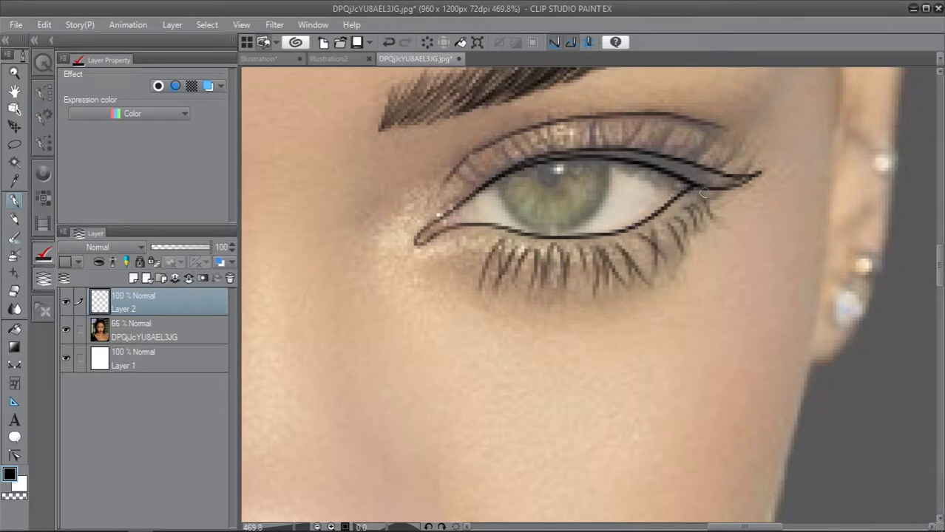
- Paint upper lashes along the lash line out to the outer eye corner
{"action": "left_click_drag", "start_coordinate": [704, 192], "coordinate": [635, 229]}
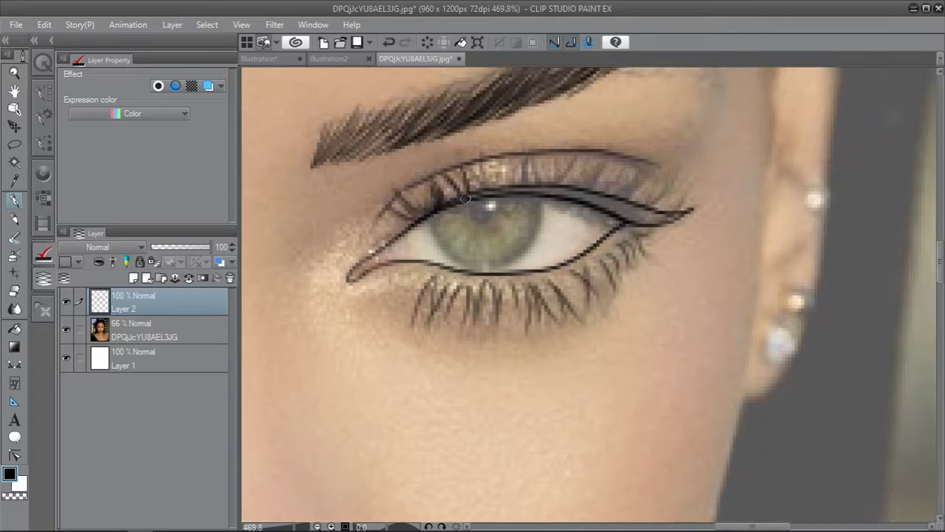
{"action": "left_click_drag", "start_coordinate": [524, 157], "coordinate": [522, 189]}
{"action": "left_click_drag", "start_coordinate": [534, 153], "coordinate": [534, 191]}
{"action": "left_click_drag", "start_coordinate": [576, 164], "coordinate": [544, 190]}
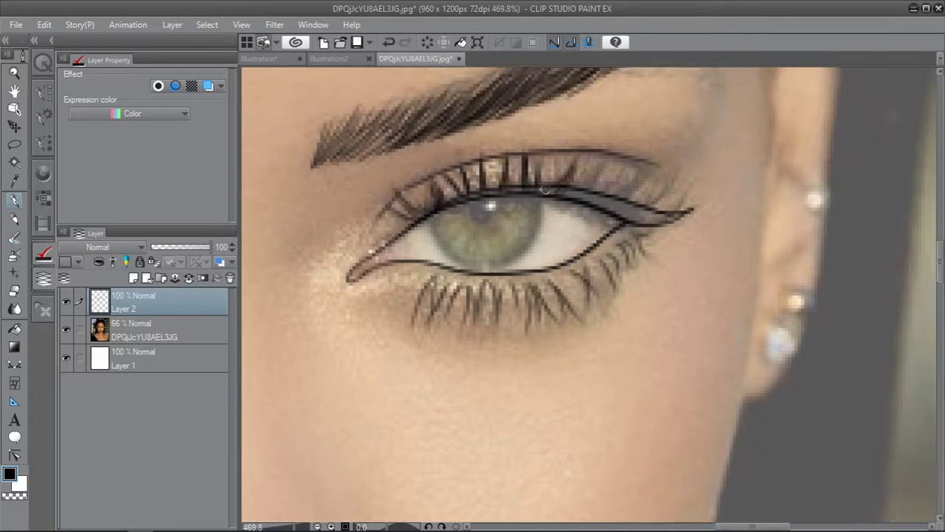
{"action": "left_click_drag", "start_coordinate": [627, 153], "coordinate": [608, 198]}
{"action": "left_click_drag", "start_coordinate": [643, 164], "coordinate": [613, 203]}
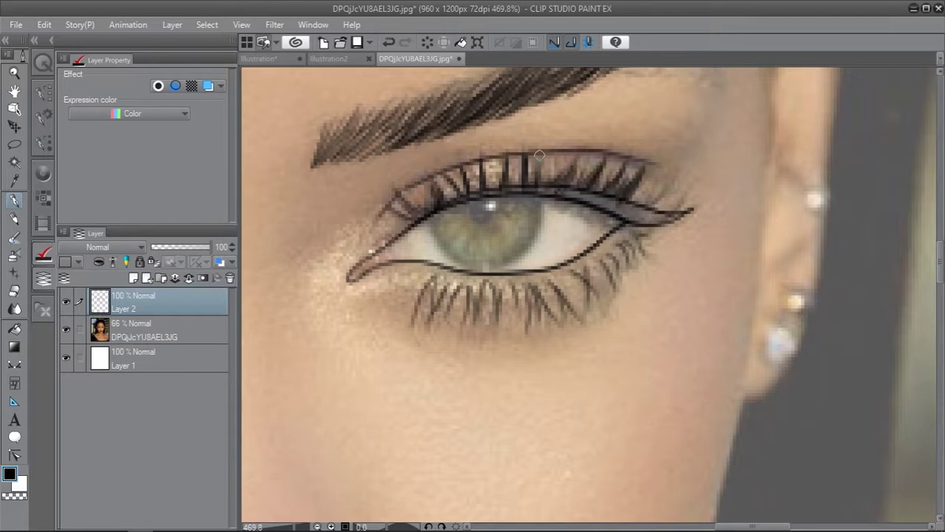
{"action": "left_click_drag", "start_coordinate": [665, 178], "coordinate": [630, 211]}
{"action": "mouse_move", "coordinate": [684, 182]}
{"action": "left_mouse_down"}
{"action": "mouse_move", "coordinate": [638, 213]}
{"action": "mouse_move", "coordinate": [652, 214]}
{"action": "left_mouse_up"}
{"action": "left_click_drag", "start_coordinate": [691, 194], "coordinate": [647, 212]}
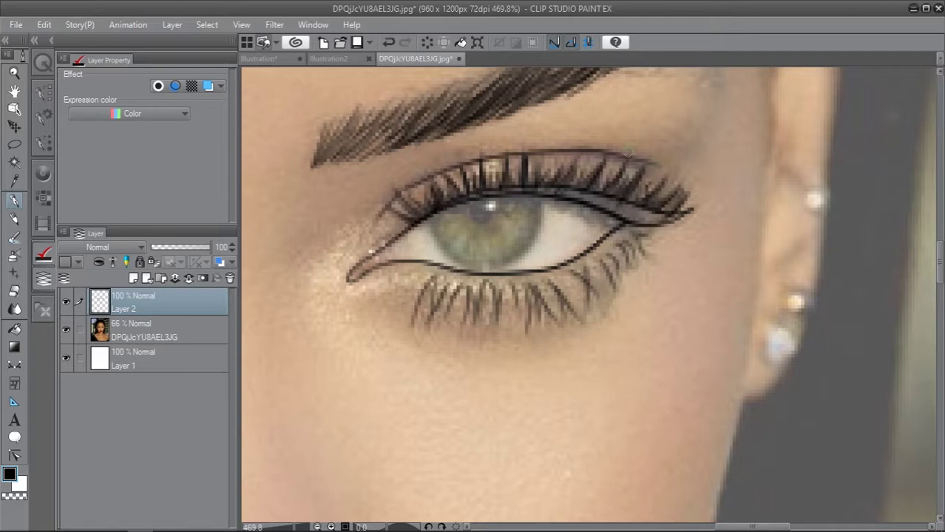
- Zoom out and draw the nostril outline, centring the nose in view
{"action": "key", "text": "ctrl+0"}
{"action": "scroll", "coordinate": [458, 244], "scroll_direction": "up", "scroll_amount": 5}
{"action": "mouse_move", "coordinate": [353, 269]}
{"action": "left_mouse_down"}
{"action": "mouse_move", "coordinate": [445, 306]}
{"action": "mouse_move", "coordinate": [590, 268]}
{"action": "left_mouse_up"}
{"action": "scroll", "coordinate": [584, 277], "scroll_direction": "down", "scroll_amount": 2}
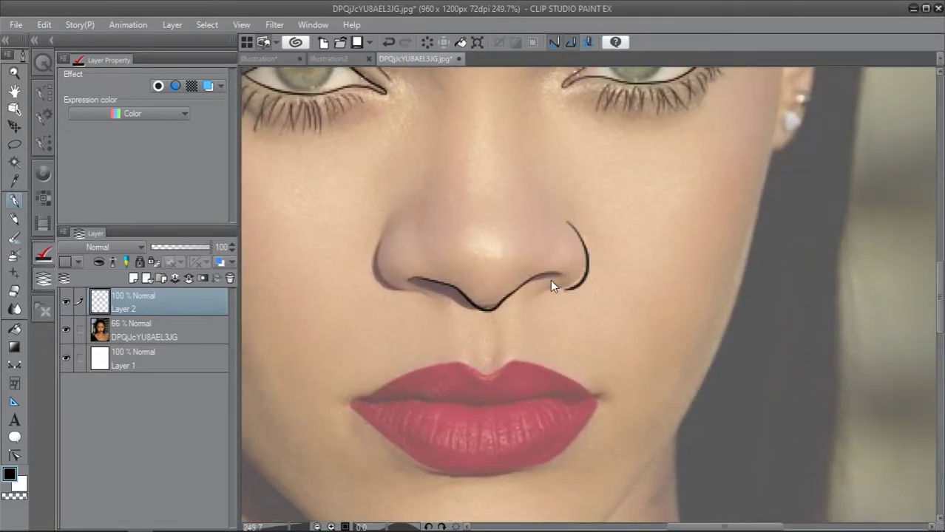
{"action": "left_click_drag", "start_coordinate": [581, 236], "coordinate": [662, 255]}
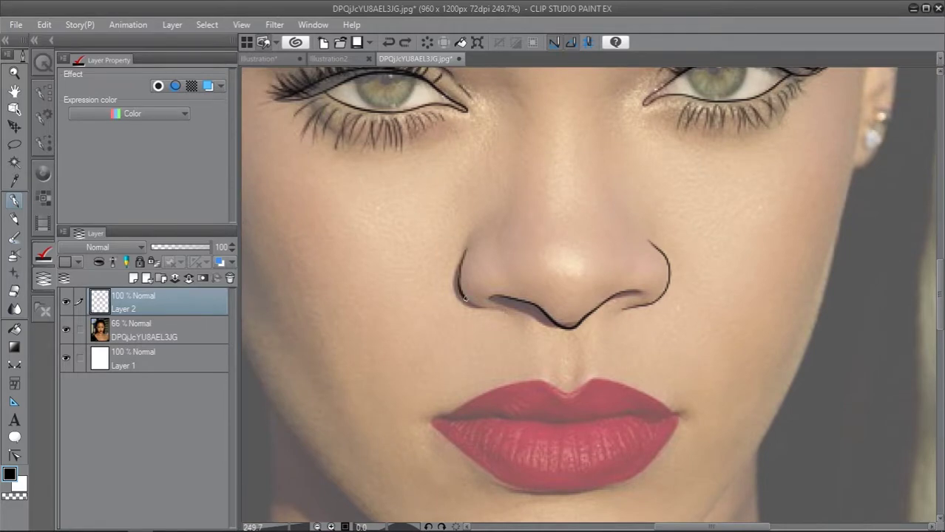
{"action": "scroll", "coordinate": [597, 278], "scroll_direction": "down", "scroll_amount": 4}
{"action": "scroll", "coordinate": [391, 279], "scroll_direction": "up", "scroll_amount": 6}
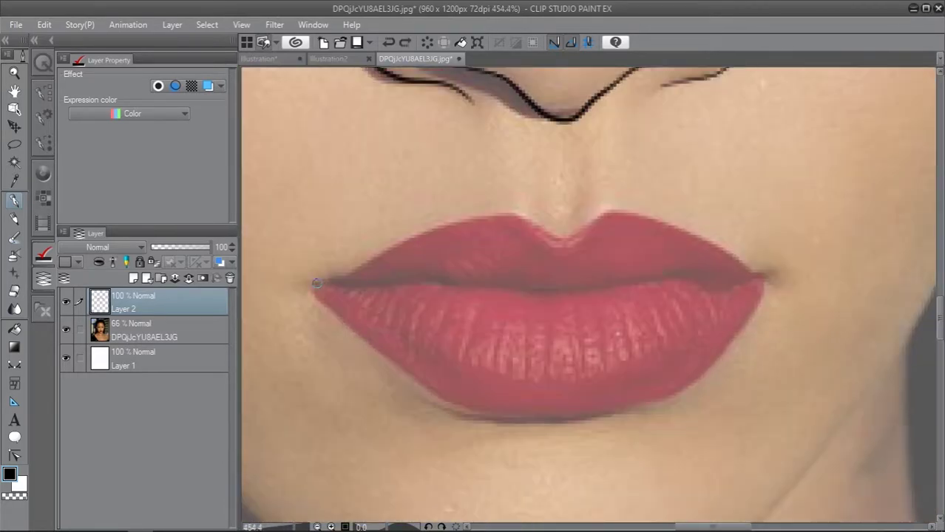
- Outline the upper lip, undoing and redrawing the stroke to the right corner
{"action": "left_click_drag", "start_coordinate": [316, 283], "coordinate": [569, 238]}
{"action": "left_click_drag", "start_coordinate": [728, 284], "coordinate": [641, 276]}
{"action": "mouse_move", "coordinate": [482, 231]}
{"action": "left_mouse_down"}
{"action": "mouse_move", "coordinate": [661, 257]}
{"action": "mouse_move", "coordinate": [595, 232]}
{"action": "left_mouse_up"}
{"action": "key", "text": "ctrl+z"}
{"action": "left_click", "coordinate": [44, 119]}
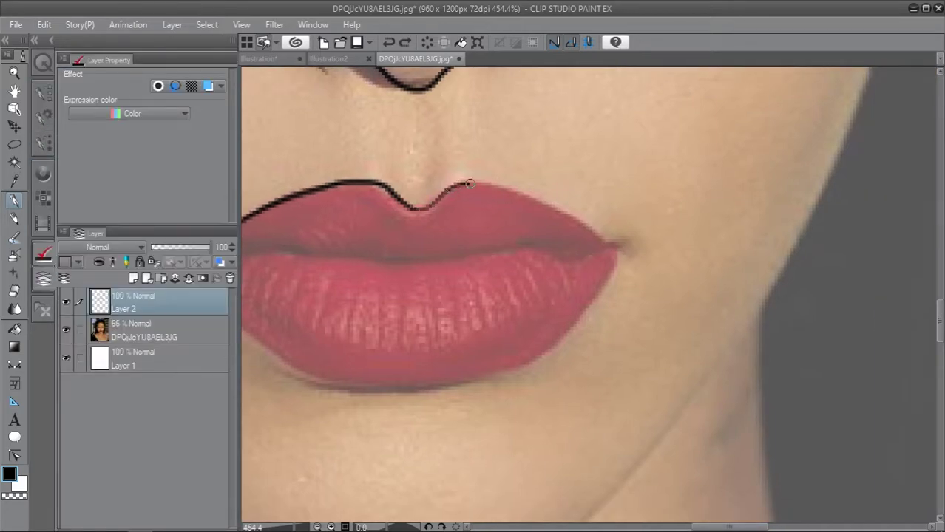
{"action": "left_click_drag", "start_coordinate": [469, 183], "coordinate": [617, 248]}
{"action": "scroll", "coordinate": [618, 248], "scroll_direction": "down", "scroll_amount": 2}
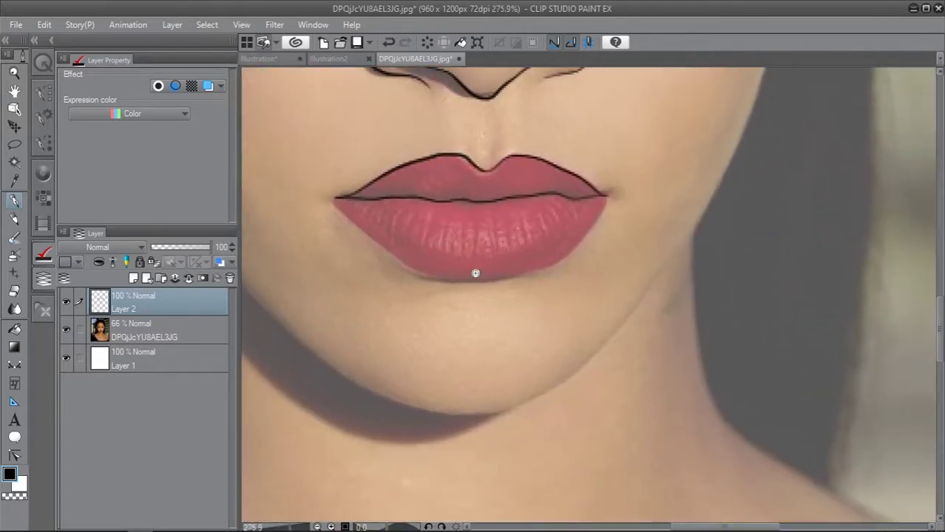
{"action": "scroll", "coordinate": [476, 274], "scroll_direction": "up", "scroll_amount": 2}
- Try a lower-lip stroke from the left corner, undo it, and frame the eyes-to-lips area
{"action": "mouse_move", "coordinate": [294, 175]}
{"action": "left_mouse_down"}
{"action": "mouse_move", "coordinate": [316, 199]}
{"action": "mouse_move", "coordinate": [460, 279]}
{"action": "mouse_move", "coordinate": [651, 171]}
{"action": "mouse_move", "coordinate": [508, 268]}
{"action": "left_mouse_up"}
{"action": "key", "text": "ctrl+z"}
{"action": "key", "text": "ctrl+z"}
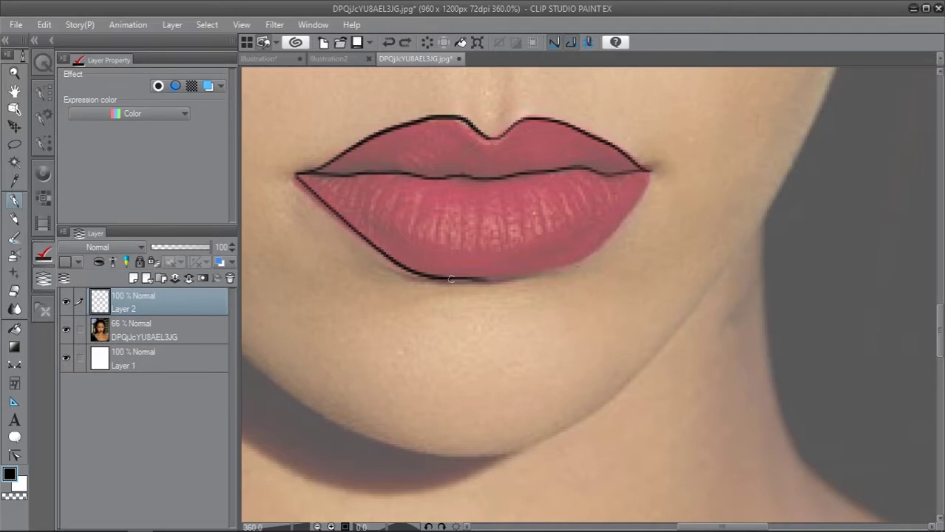
{"action": "scroll", "coordinate": [666, 296], "scroll_direction": "down", "scroll_amount": 5}
{"action": "scroll", "coordinate": [584, 295], "scroll_direction": "up", "scroll_amount": 3}
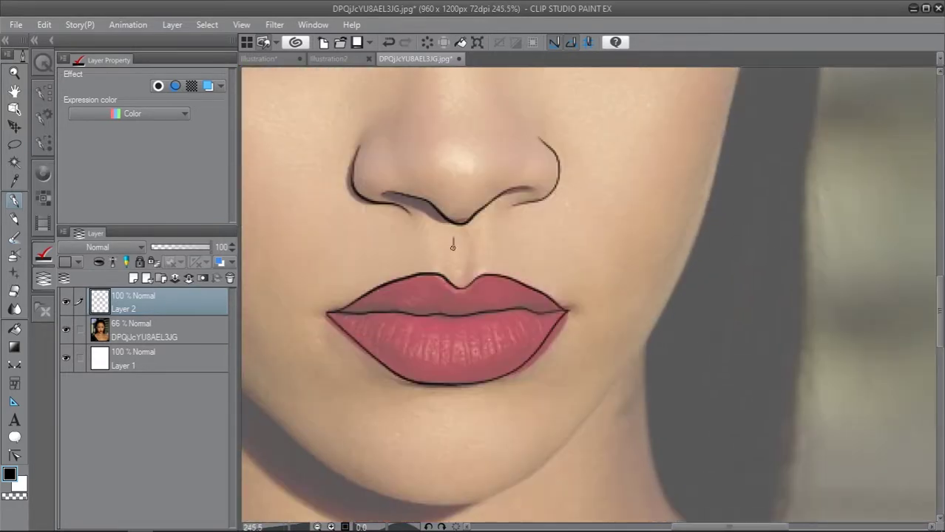
{"action": "scroll", "coordinate": [536, 303], "scroll_direction": "down", "scroll_amount": 5}
{"action": "scroll", "coordinate": [580, 296], "scroll_direction": "up", "scroll_amount": 5}
{"action": "left_click_drag", "start_coordinate": [580, 296], "coordinate": [613, 201]}
- Frame the chin and neck and redraw the jaw outline, undoing overlong strokes
{"action": "scroll", "coordinate": [518, 236], "scroll_direction": "down", "scroll_amount": 2}
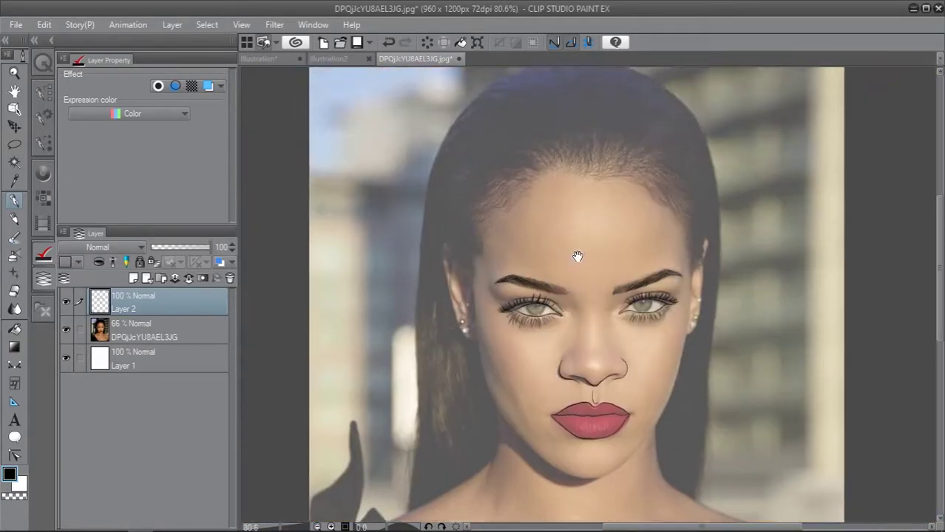
{"action": "scroll", "coordinate": [483, 218], "scroll_direction": "up", "scroll_amount": 3}
{"action": "scroll", "coordinate": [444, 178], "scroll_direction": "up", "scroll_amount": 1}
{"action": "left_click_drag", "start_coordinate": [457, 309], "coordinate": [355, 194]}
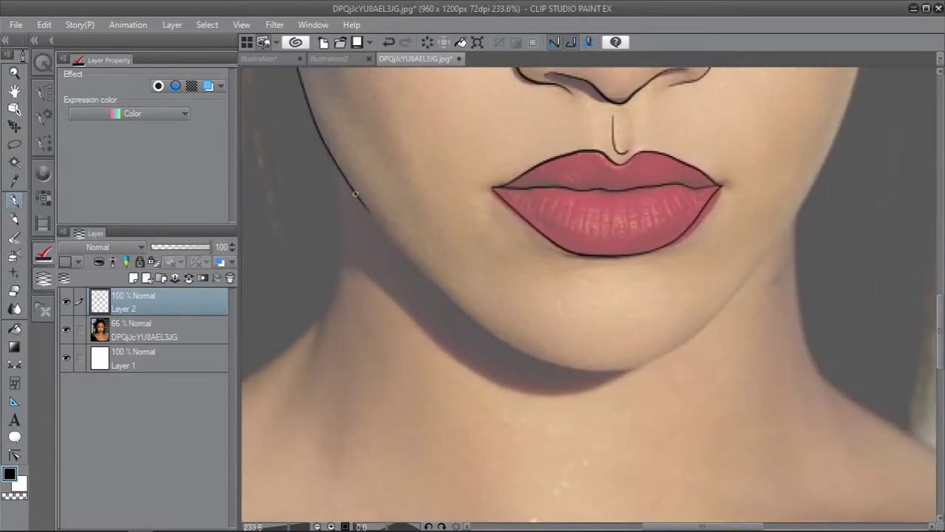
{"action": "scroll", "coordinate": [494, 332], "scroll_direction": "down", "scroll_amount": 3}
{"action": "scroll", "coordinate": [342, 192], "scroll_direction": "up", "scroll_amount": 3}
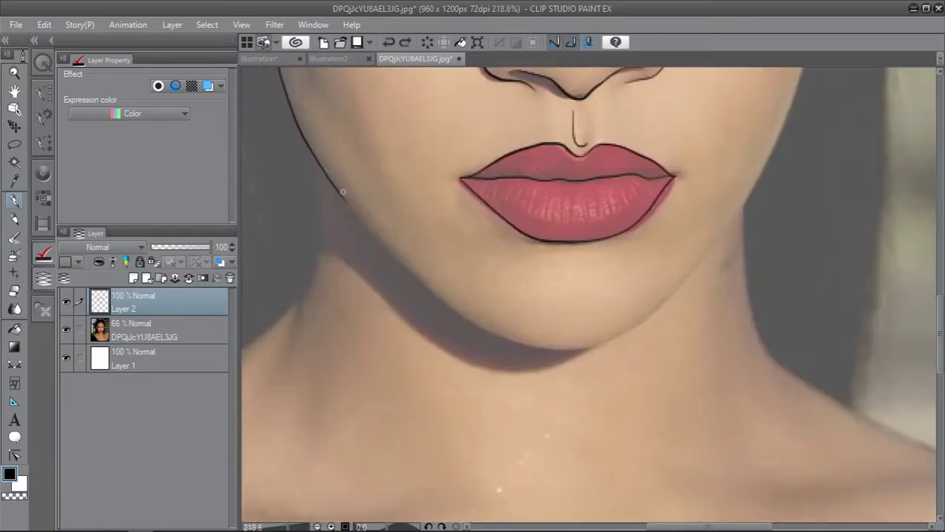
{"action": "key", "text": "ctrl+z"}
{"action": "left_click_drag", "start_coordinate": [329, 181], "coordinate": [372, 232]}
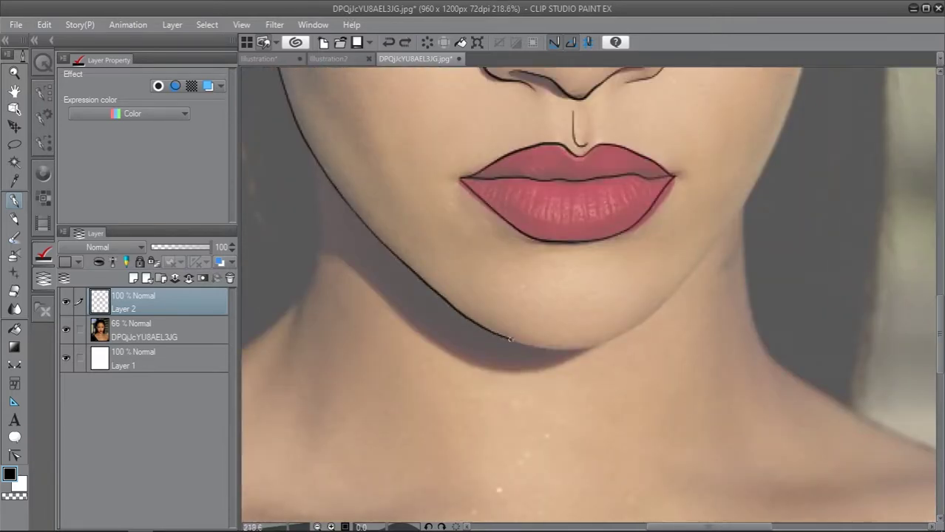
{"action": "scroll", "coordinate": [510, 339], "scroll_direction": "down", "scroll_amount": 3}
{"action": "scroll", "coordinate": [666, 222], "scroll_direction": "up", "scroll_amount": 3}
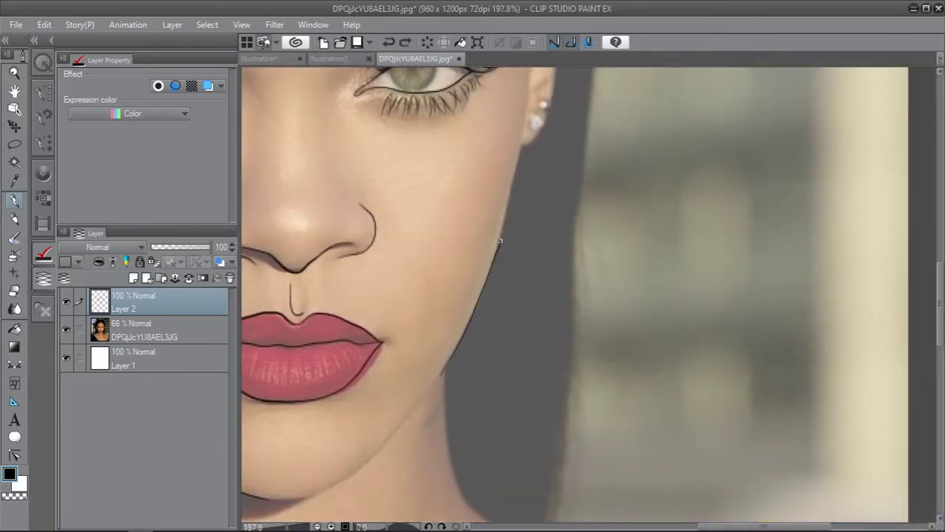
{"action": "key", "text": "ctrl+z"}
{"action": "scroll", "coordinate": [376, 422], "scroll_direction": "up", "scroll_amount": 1}
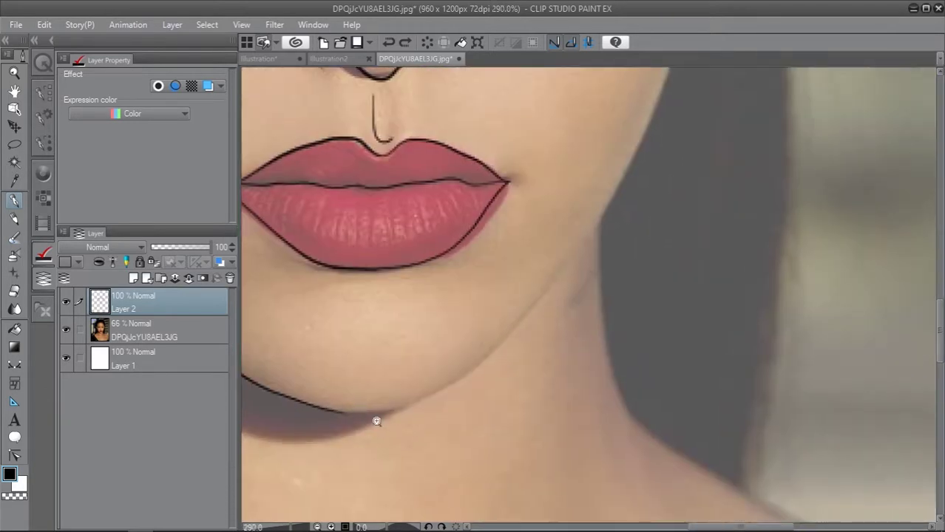
- Draw the chin line and extend the jaw up toward the cheek, removing stray pieces
{"action": "left_click_drag", "start_coordinate": [342, 416], "coordinate": [395, 412]}
{"action": "left_click_drag", "start_coordinate": [592, 296], "coordinate": [556, 325]}
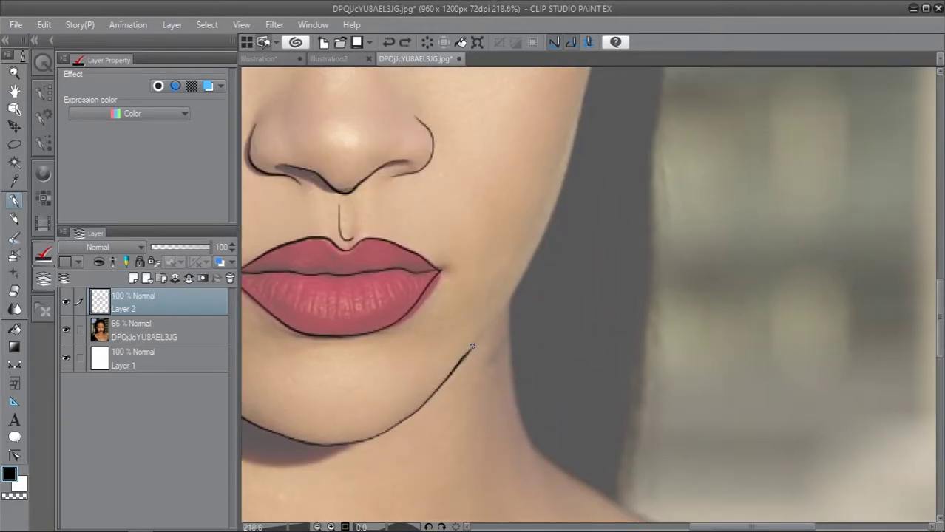
{"action": "key", "text": "ctrl+z"}
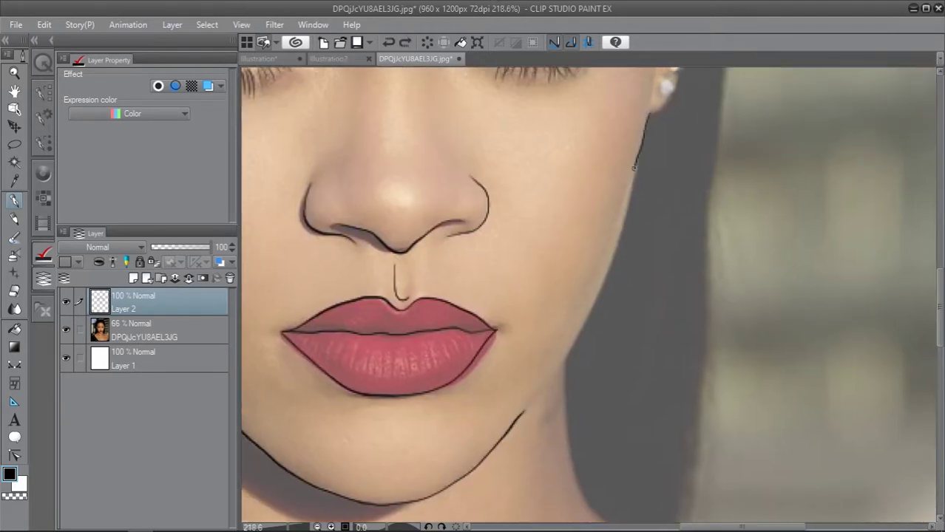
{"action": "key", "text": "ctrl+z"}
{"action": "key", "text": "ctrl+z"}
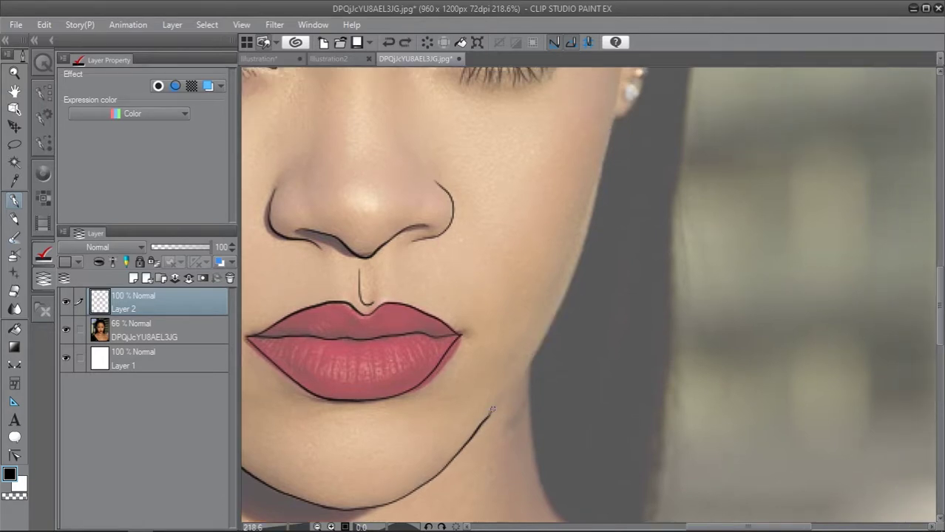
{"action": "left_click_drag", "start_coordinate": [481, 422], "coordinate": [579, 257]}
{"action": "left_click_drag", "start_coordinate": [618, 203], "coordinate": [575, 232]}
{"action": "key", "text": "ctrl+z"}
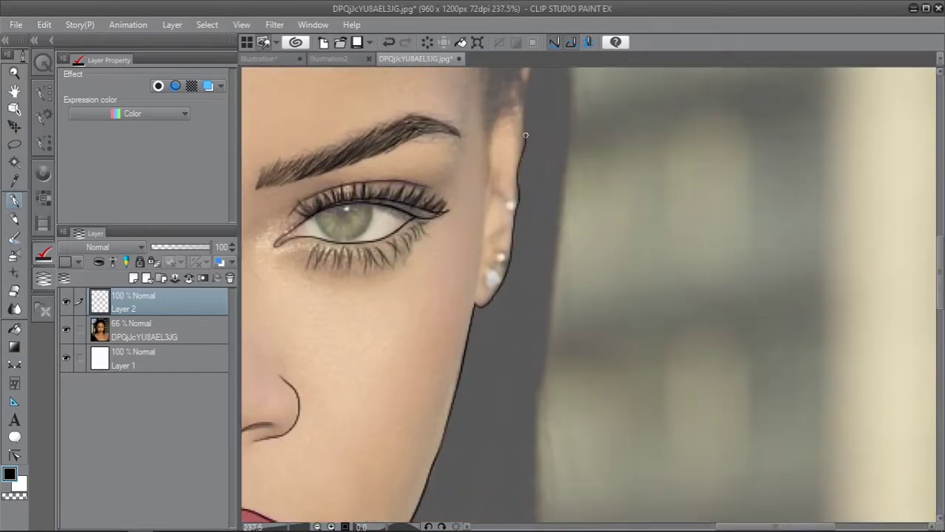
- Trace the ear outline upward and around the ear
{"action": "scroll", "coordinate": [525, 135], "scroll_direction": "up", "scroll_amount": 3}
{"action": "left_click_drag", "start_coordinate": [525, 239], "coordinate": [523, 202]}
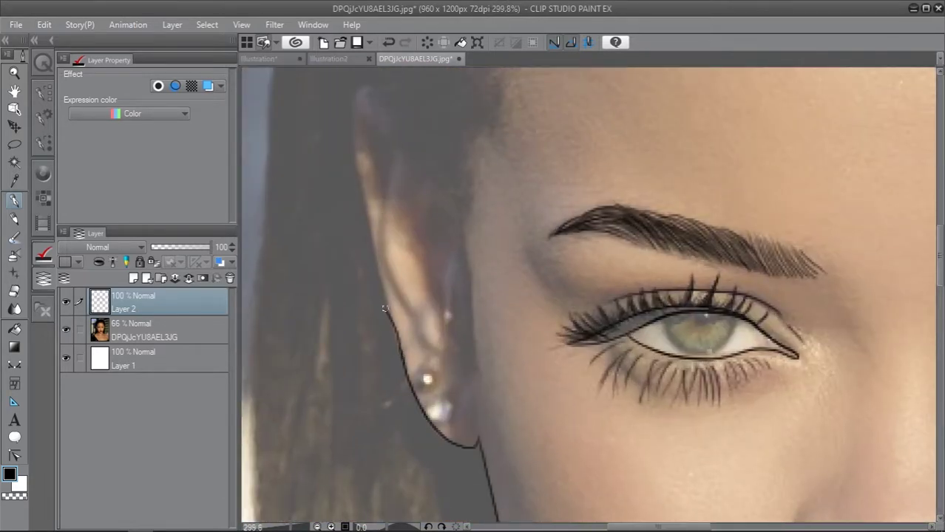
{"action": "left_click_drag", "start_coordinate": [384, 309], "coordinate": [367, 220]}
{"action": "mouse_move", "coordinate": [368, 220]}
{"action": "left_mouse_down"}
{"action": "mouse_move", "coordinate": [405, 343]}
{"action": "mouse_move", "coordinate": [385, 152]}
{"action": "left_mouse_up"}
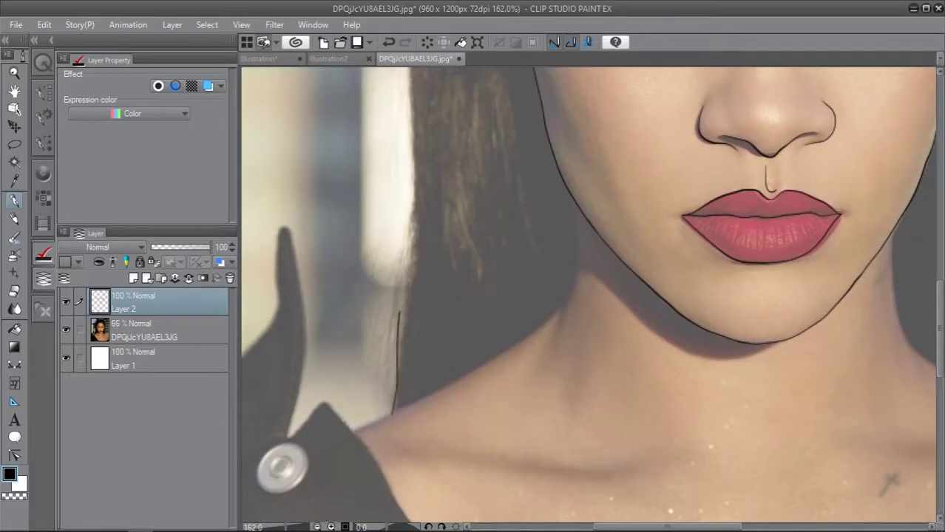
- Outline the hair edge beside the neck, over the head and down the right side
{"action": "left_click_drag", "start_coordinate": [415, 162], "coordinate": [406, 271]}
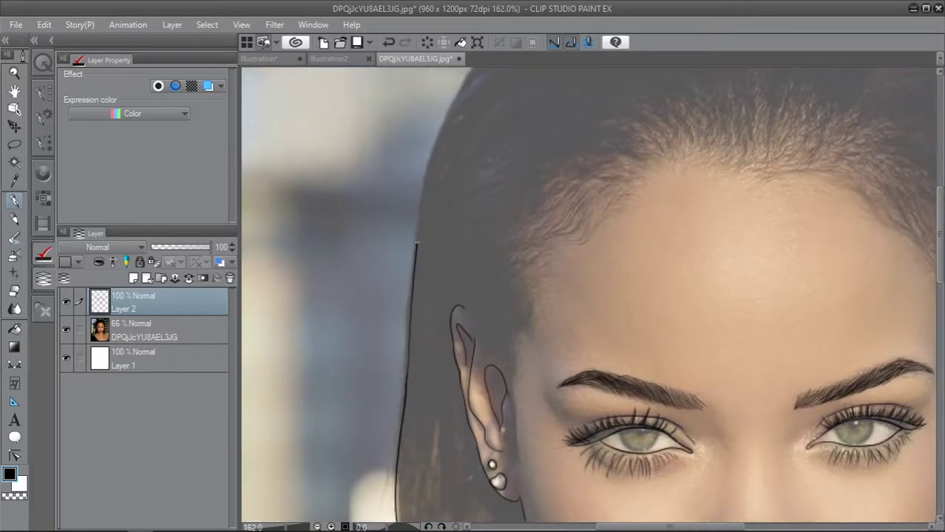
{"action": "left_click_drag", "start_coordinate": [290, 510], "coordinate": [324, 334]}
{"action": "mouse_move", "coordinate": [476, 176]}
{"action": "left_mouse_down"}
{"action": "mouse_move", "coordinate": [365, 168]}
{"action": "mouse_move", "coordinate": [536, 213]}
{"action": "left_mouse_up"}
{"action": "left_click_drag", "start_coordinate": [449, 85], "coordinate": [484, 111]}
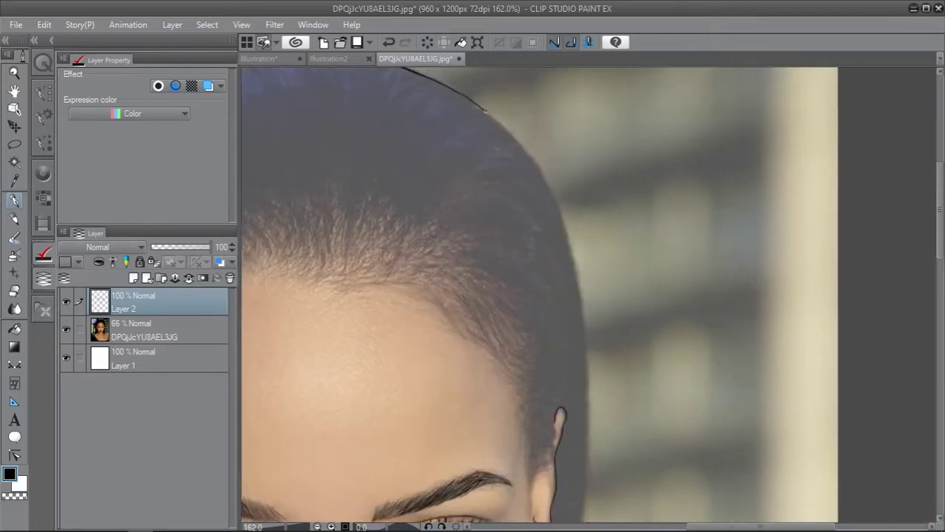
{"action": "scroll", "coordinate": [612, 201], "scroll_direction": "down", "scroll_amount": 3}
{"action": "left_click_drag", "start_coordinate": [550, 94], "coordinate": [573, 226]}
{"action": "scroll", "coordinate": [514, 414], "scroll_direction": "down", "scroll_amount": 2}
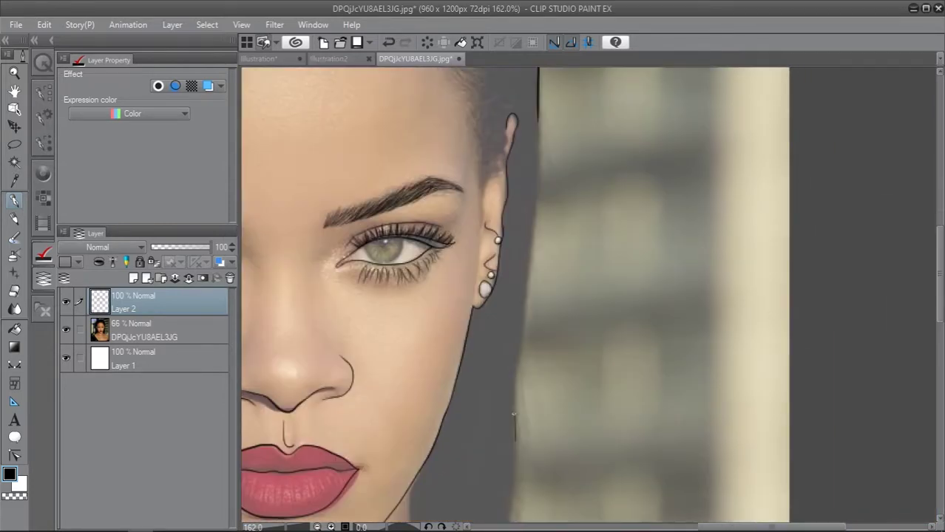
{"action": "scroll", "coordinate": [544, 391], "scroll_direction": "down", "scroll_amount": 5}
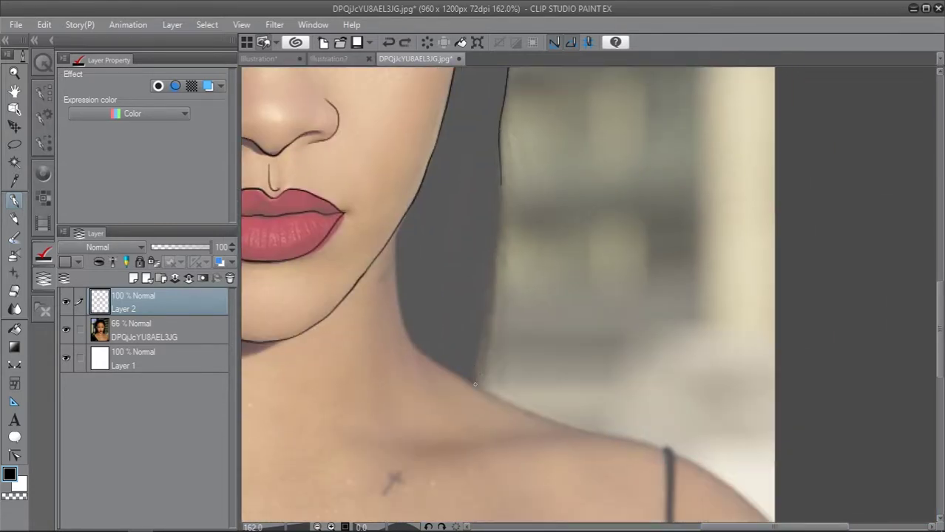
- Draw the hairline across the forehead, extending it toward the right
{"action": "key", "text": "ctrl+0"}
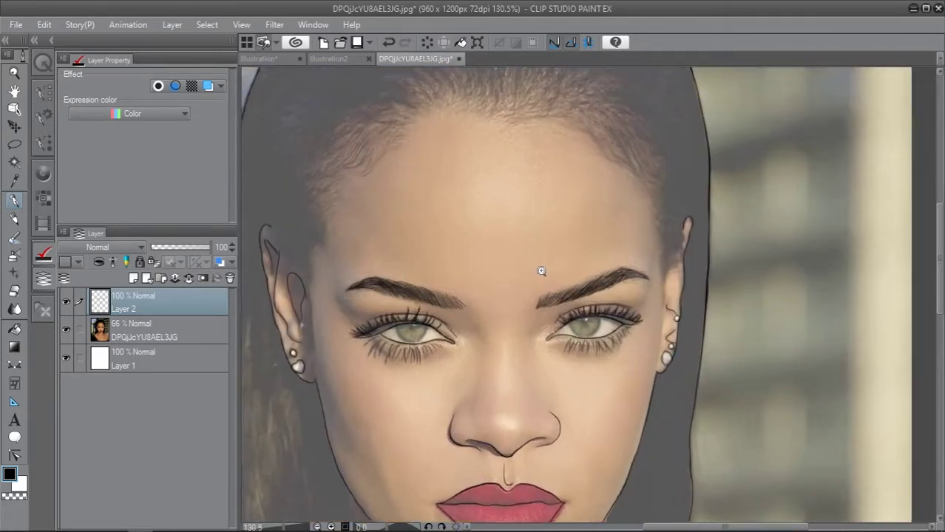
{"action": "scroll", "coordinate": [518, 274], "scroll_direction": "down", "scroll_amount": 5}
{"action": "scroll", "coordinate": [441, 281], "scroll_direction": "up", "scroll_amount": 3}
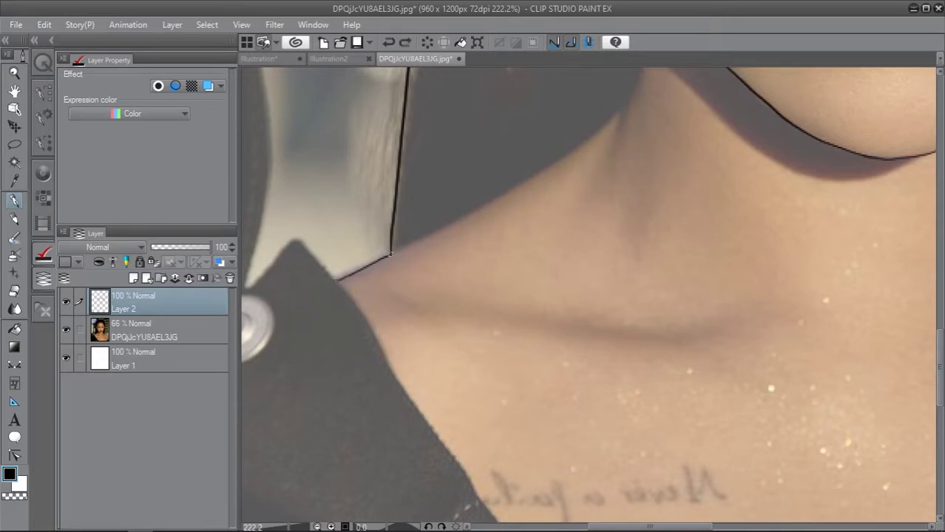
{"action": "scroll", "coordinate": [389, 254], "scroll_direction": "up", "scroll_amount": 3}
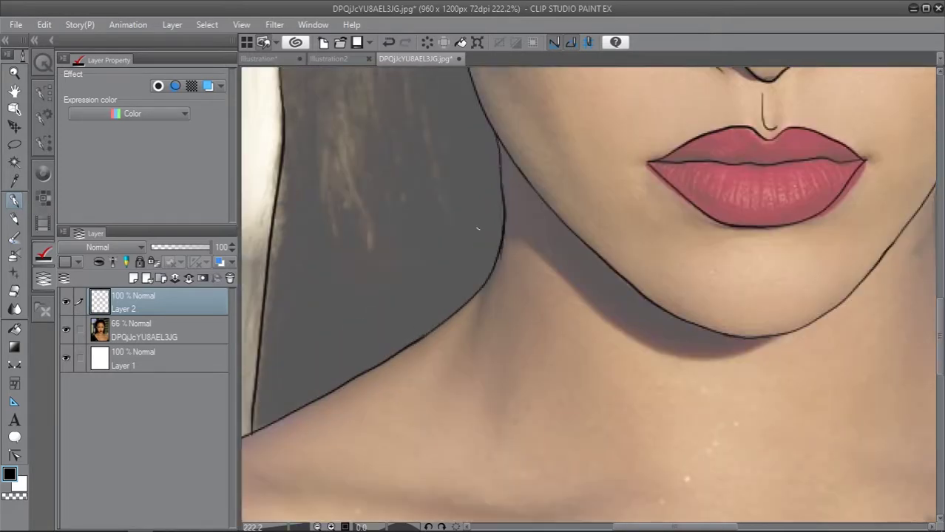
{"action": "scroll", "coordinate": [500, 167], "scroll_direction": "down", "scroll_amount": 5}
{"action": "scroll", "coordinate": [529, 162], "scroll_direction": "up", "scroll_amount": 5}
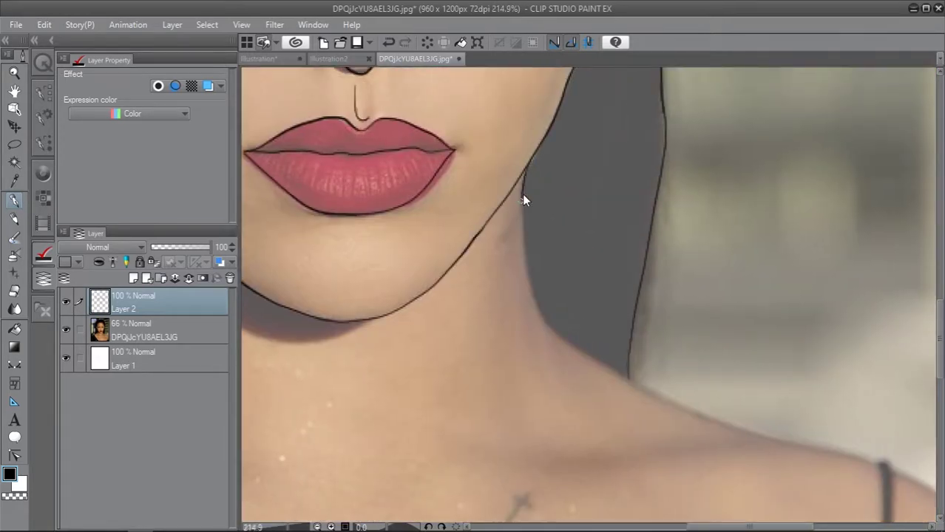
{"action": "left_click_drag", "start_coordinate": [700, 443], "coordinate": [574, 380]}
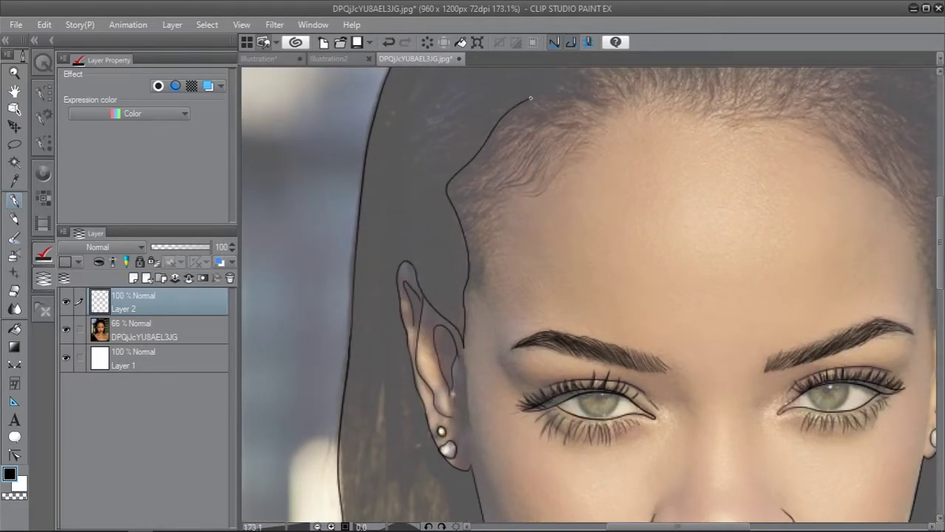
{"action": "left_click_drag", "start_coordinate": [531, 97], "coordinate": [452, 266]}
{"action": "left_click_drag", "start_coordinate": [453, 267], "coordinate": [505, 270]}
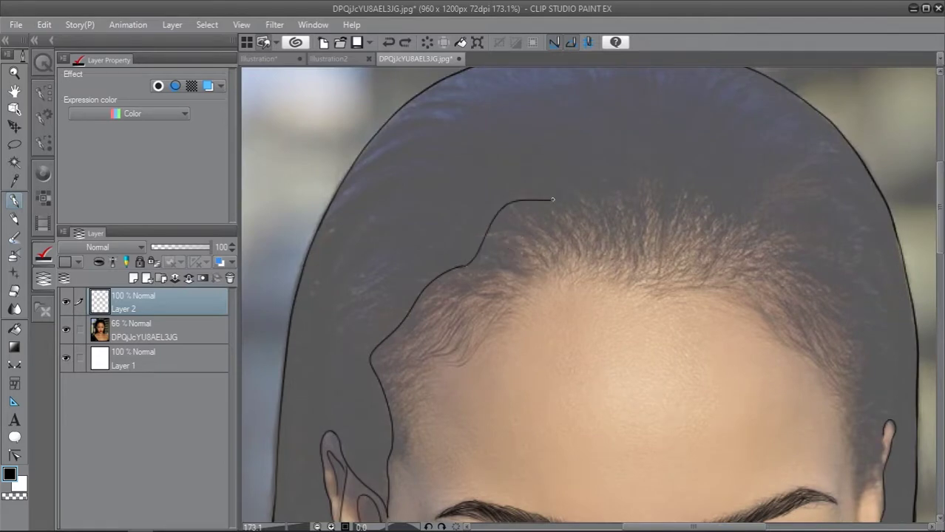
{"action": "left_click_drag", "start_coordinate": [553, 199], "coordinate": [375, 192]}
{"action": "left_click_drag", "start_coordinate": [375, 191], "coordinate": [457, 175]}
{"action": "left_click_drag", "start_coordinate": [651, 279], "coordinate": [568, 150]}
{"action": "left_click_drag", "start_coordinate": [567, 149], "coordinate": [596, 185]}
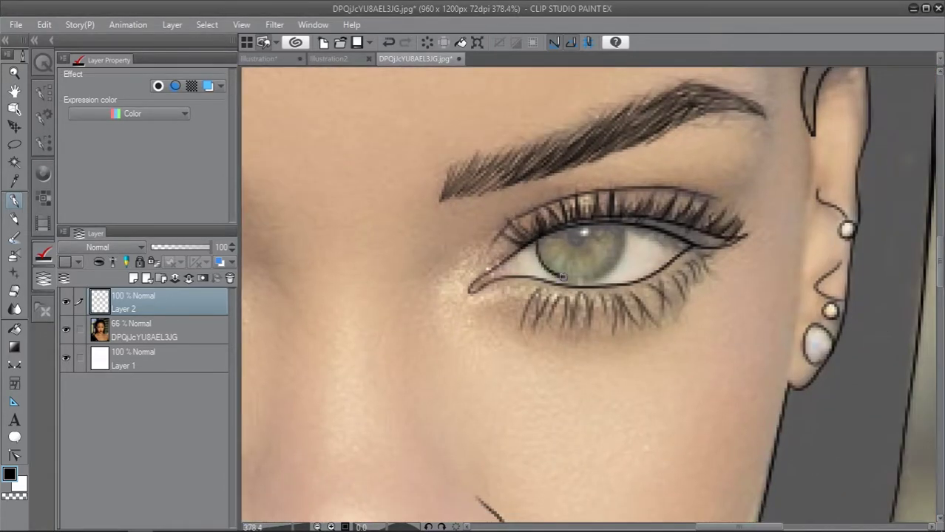
- Ink a thick dark lash line on the first upper lid, with lashes toward the inner corner
{"action": "scroll", "coordinate": [654, 270], "scroll_direction": "up", "scroll_amount": 3}
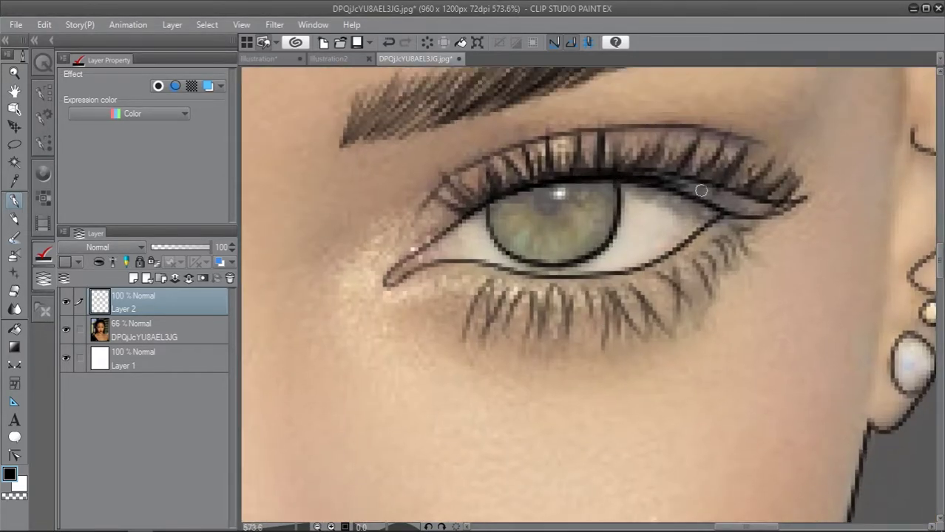
{"action": "left_click_drag", "start_coordinate": [552, 180], "coordinate": [776, 207]}
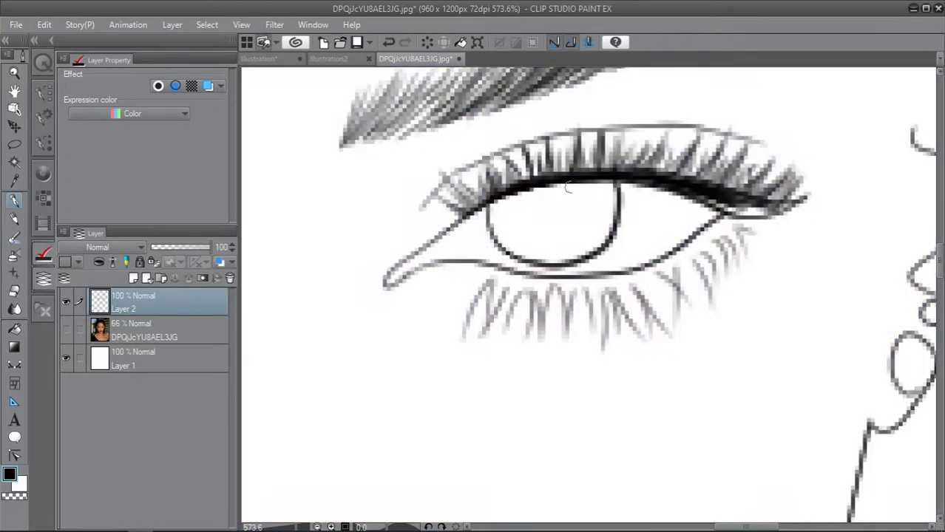
{"action": "left_click_drag", "start_coordinate": [564, 183], "coordinate": [785, 208]}
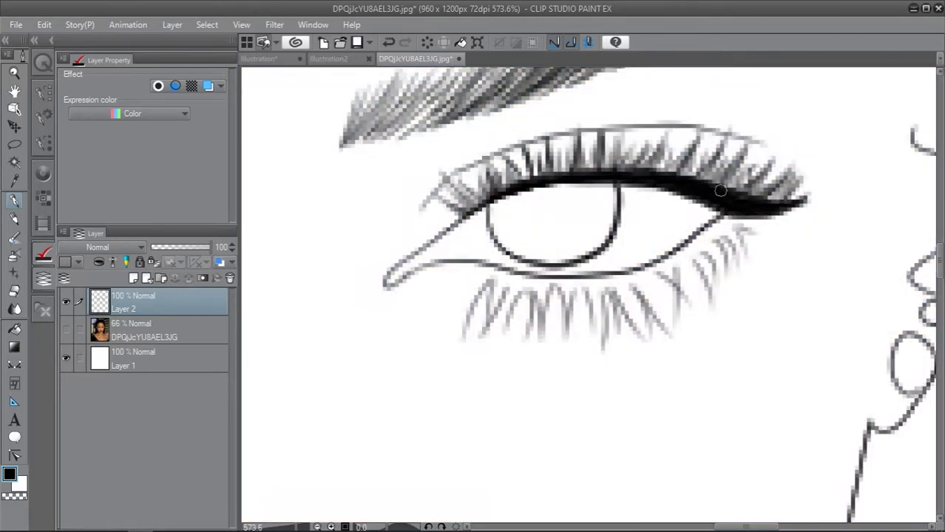
{"action": "mouse_move", "coordinate": [720, 191]}
{"action": "left_mouse_down"}
{"action": "mouse_move", "coordinate": [788, 200]}
{"action": "mouse_move", "coordinate": [691, 177]}
{"action": "mouse_move", "coordinate": [704, 161]}
{"action": "mouse_move", "coordinate": [651, 174]}
{"action": "mouse_move", "coordinate": [625, 151]}
{"action": "mouse_move", "coordinate": [592, 140]}
{"action": "left_mouse_up"}
{"action": "mouse_move", "coordinate": [592, 175]}
{"action": "left_mouse_down"}
{"action": "mouse_move", "coordinate": [560, 166]}
{"action": "mouse_move", "coordinate": [530, 180]}
{"action": "mouse_move", "coordinate": [503, 148]}
{"action": "left_mouse_up"}
{"action": "mouse_move", "coordinate": [500, 194]}
{"action": "left_mouse_down"}
{"action": "mouse_move", "coordinate": [444, 200]}
{"action": "mouse_move", "coordinate": [463, 215]}
{"action": "left_mouse_up"}
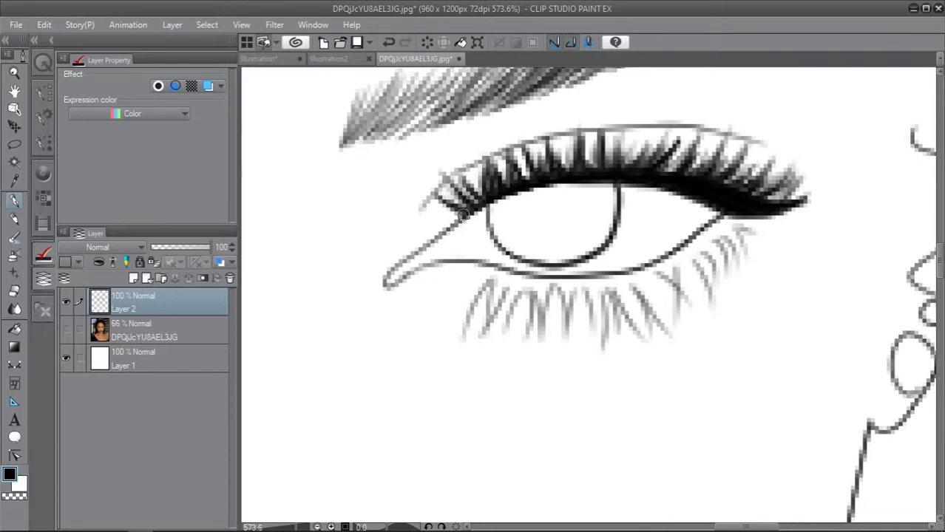
- Paint a thick upper eyelid line on the other eye, tapering to a point
{"action": "scroll", "coordinate": [463, 215], "scroll_direction": "down", "scroll_amount": 10}
{"action": "scroll", "coordinate": [323, 230], "scroll_direction": "up", "scroll_amount": 3}
{"action": "scroll", "coordinate": [323, 230], "scroll_direction": "up", "scroll_amount": 3}
{"action": "scroll", "coordinate": [323, 229], "scroll_direction": "up", "scroll_amount": 3}
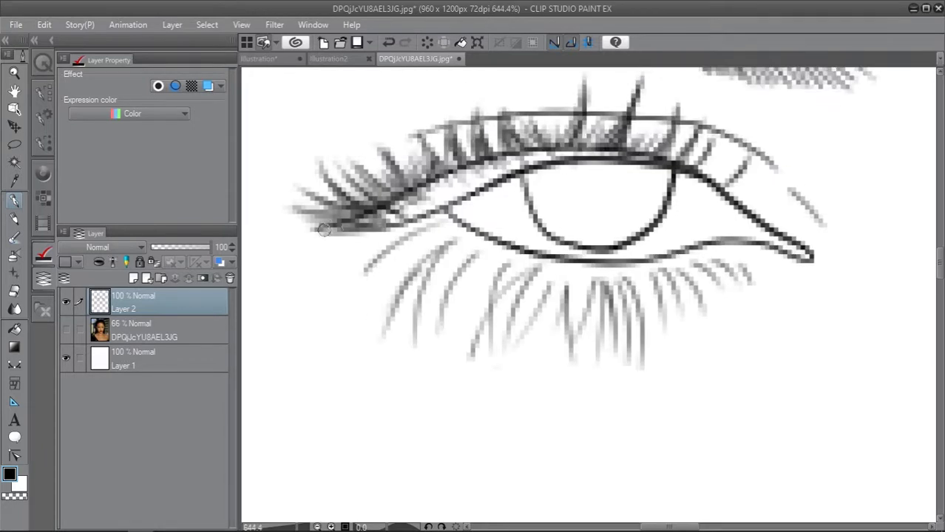
{"action": "left_click_drag", "start_coordinate": [323, 230], "coordinate": [521, 157]}
{"action": "mouse_move", "coordinate": [385, 222]}
{"action": "left_mouse_down"}
{"action": "mouse_move", "coordinate": [542, 151]}
{"action": "mouse_move", "coordinate": [551, 157]}
{"action": "left_mouse_up"}
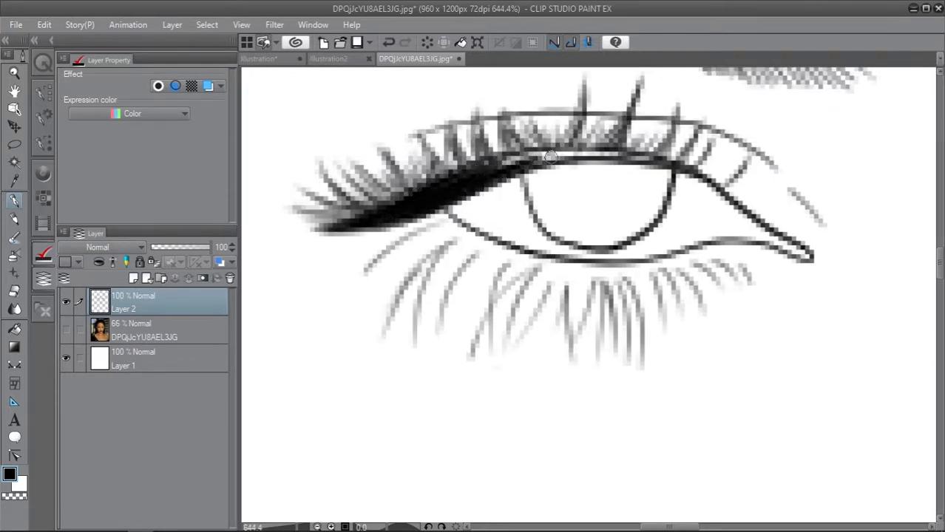
{"action": "mouse_move", "coordinate": [452, 185]}
{"action": "left_mouse_down"}
{"action": "mouse_move", "coordinate": [604, 154]}
{"action": "mouse_move", "coordinate": [685, 171]}
{"action": "left_mouse_up"}
{"action": "left_click_drag", "start_coordinate": [376, 177], "coordinate": [285, 206]}
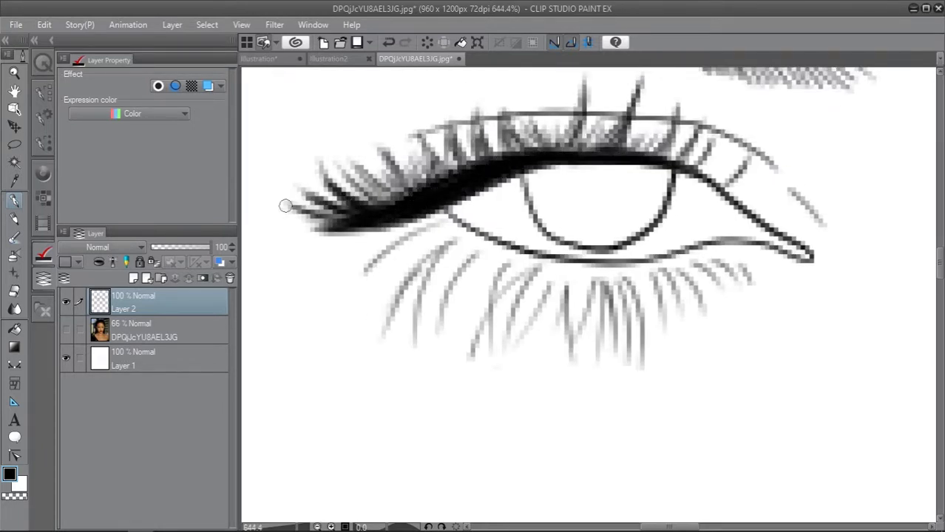
- Add spiky lashes along that upper lid out to the outer corner
{"action": "left_click_drag", "start_coordinate": [385, 208], "coordinate": [325, 164]}
{"action": "left_click_drag", "start_coordinate": [418, 202], "coordinate": [373, 141]}
{"action": "left_click_drag", "start_coordinate": [444, 181], "coordinate": [412, 116]}
{"action": "mouse_move", "coordinate": [474, 172]}
{"action": "left_mouse_down"}
{"action": "mouse_move", "coordinate": [444, 113]}
{"action": "mouse_move", "coordinate": [477, 104]}
{"action": "left_mouse_up"}
{"action": "left_click_drag", "start_coordinate": [521, 163], "coordinate": [506, 105]}
{"action": "left_click_drag", "start_coordinate": [563, 156], "coordinate": [584, 82]}
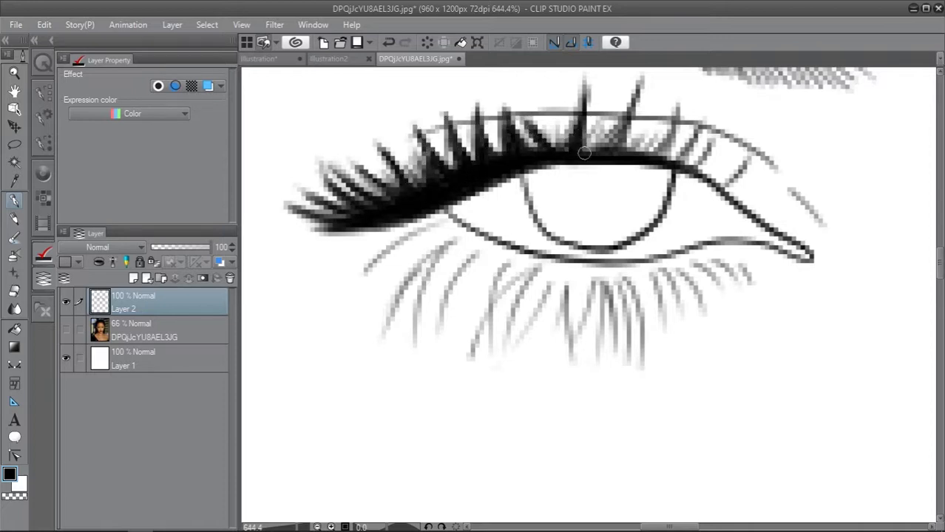
{"action": "left_click_drag", "start_coordinate": [617, 159], "coordinate": [637, 77]}
{"action": "mouse_move", "coordinate": [669, 164]}
{"action": "left_mouse_down"}
{"action": "mouse_move", "coordinate": [688, 92]}
{"action": "mouse_move", "coordinate": [717, 132]}
{"action": "left_mouse_up"}
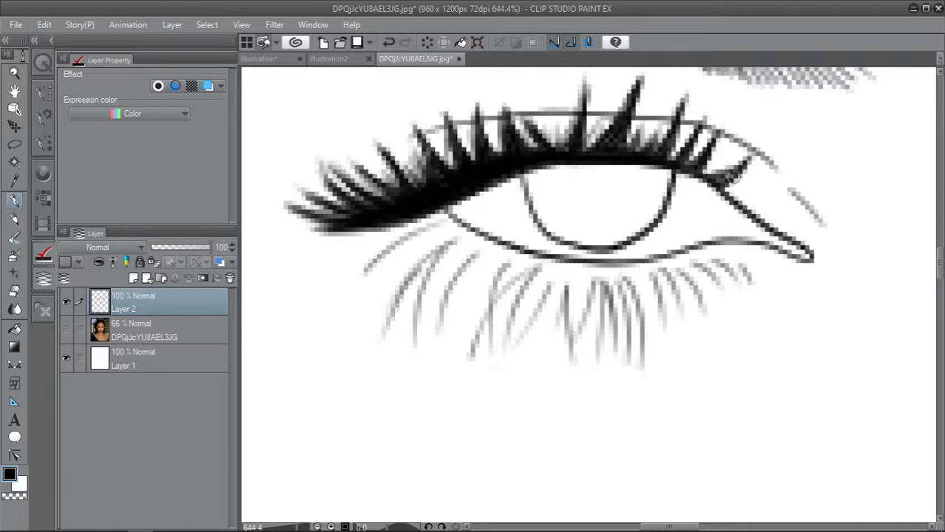
{"action": "scroll", "coordinate": [666, 177], "scroll_direction": "down", "scroll_amount": 10}
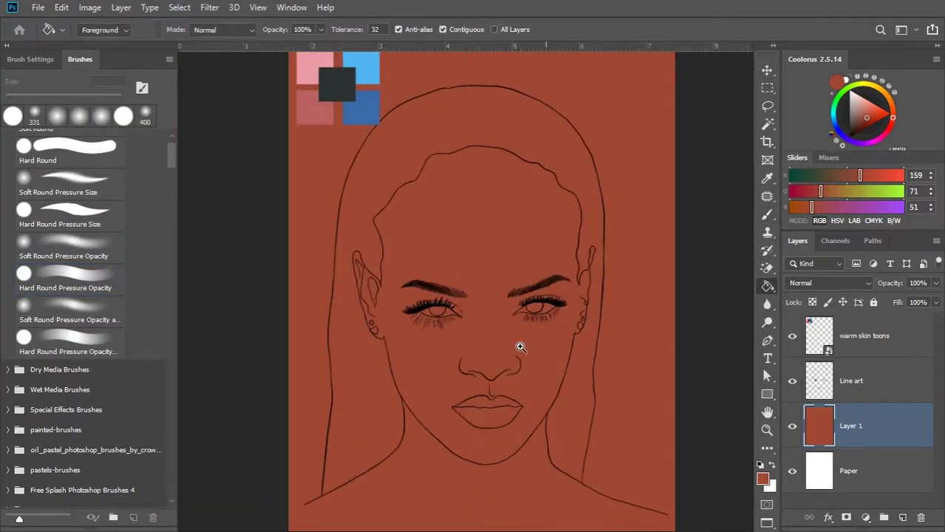
- Lower the base fill's saturation and shift its hue toward a dusty mauve with Hue/Saturation
{"action": "key", "text": "ctrl+u"}
{"action": "left_click_drag", "start_coordinate": [730, 268], "coordinate": [706, 269]}
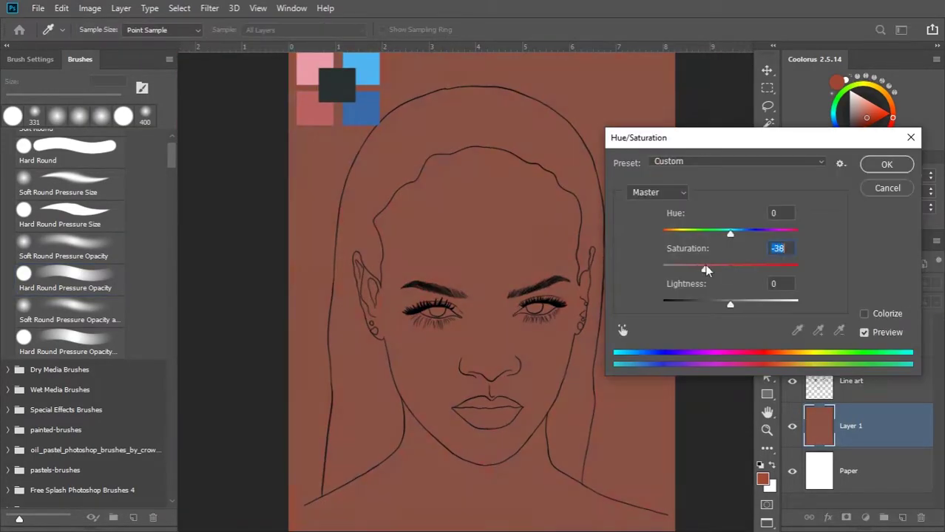
{"action": "left_click_drag", "start_coordinate": [730, 235], "coordinate": [718, 234]}
{"action": "key", "text": "Return"}
{"action": "scroll", "coordinate": [522, 347], "scroll_direction": "up", "scroll_amount": 3}
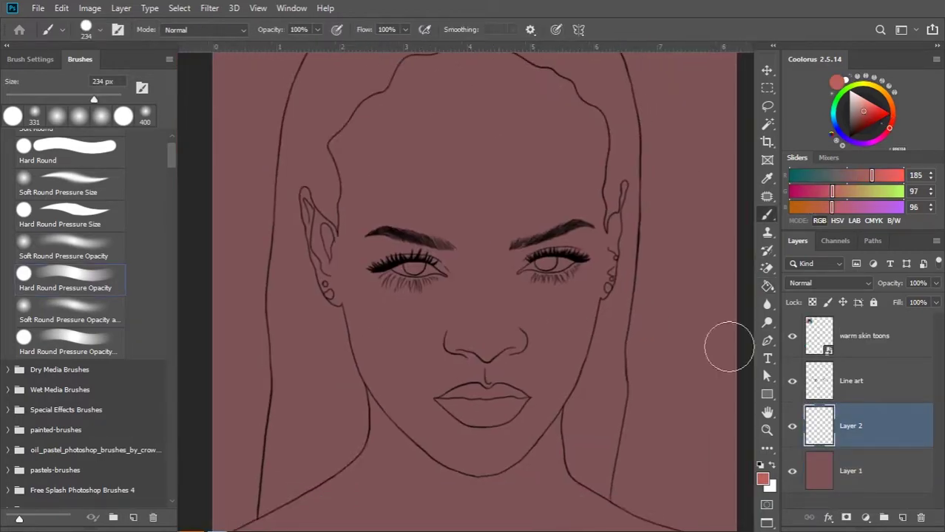
- Select a region of the Line art layer with the Magic Wand
{"action": "key", "text": "w"}
{"action": "left_click", "coordinate": [850, 381]}
{"action": "left_click", "coordinate": [818, 381], "text": "ctrl"}
{"action": "scroll", "coordinate": [403, 232], "scroll_direction": "up", "scroll_amount": 3}
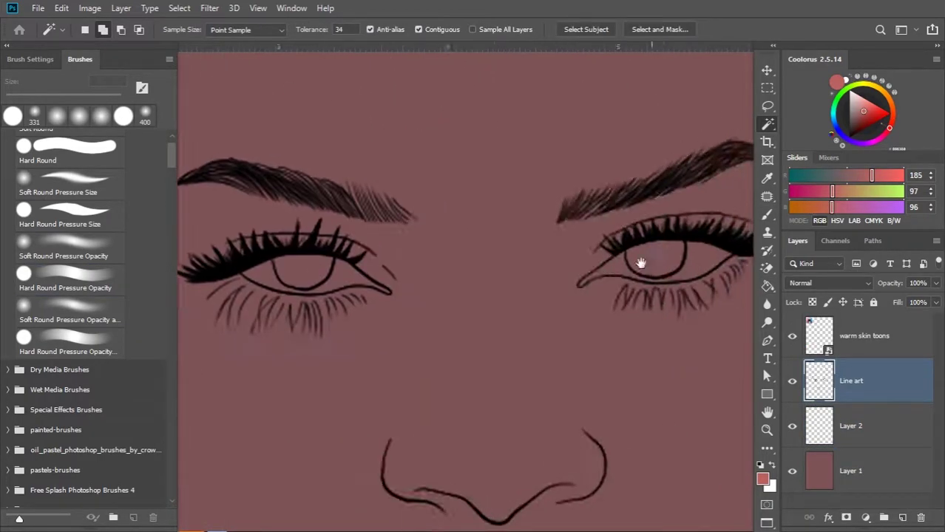
- Begin outlining the skin area with the Lasso, starting near the eye
{"action": "key", "text": "l"}
{"action": "left_click_drag", "start_coordinate": [484, 323], "coordinate": [546, 377]}
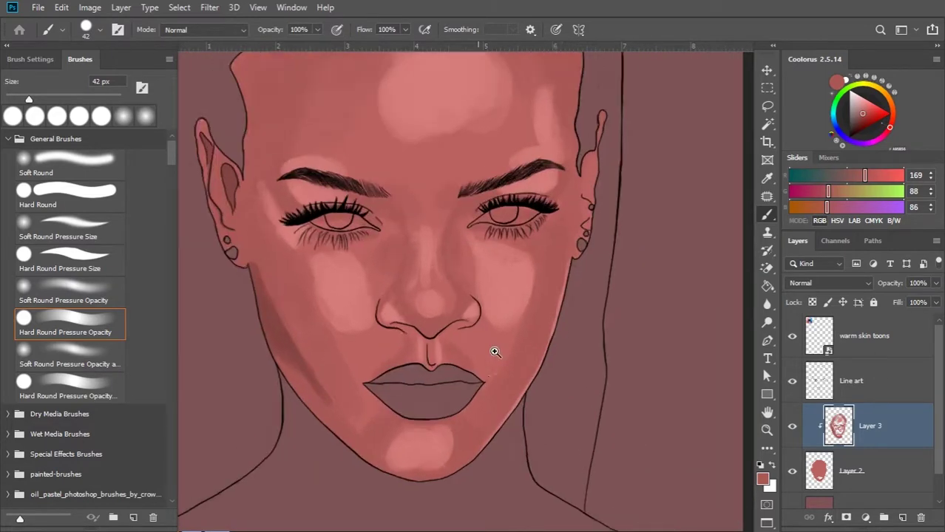
- Clip the new layer to the shading and set up a 110 px Mixer Brush with Mactoon Okragla texture
{"action": "key", "text": "ctrl+alt+g"}
{"action": "right_click", "coordinate": [767, 215]}
{"action": "left_click", "coordinate": [813, 253]}
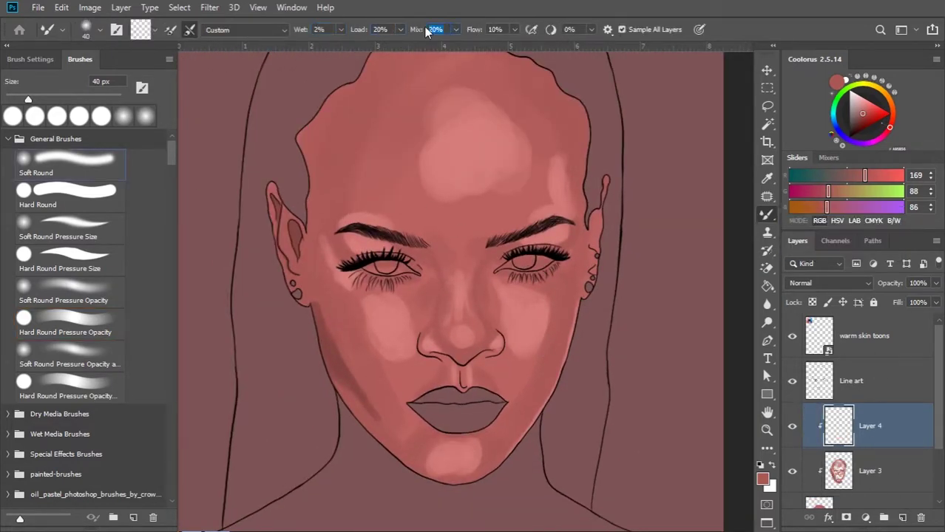
{"action": "left_click_drag", "start_coordinate": [174, 158], "coordinate": [174, 244]}
{"action": "left_click", "coordinate": [8, 261]}
{"action": "left_click", "coordinate": [74, 307]}
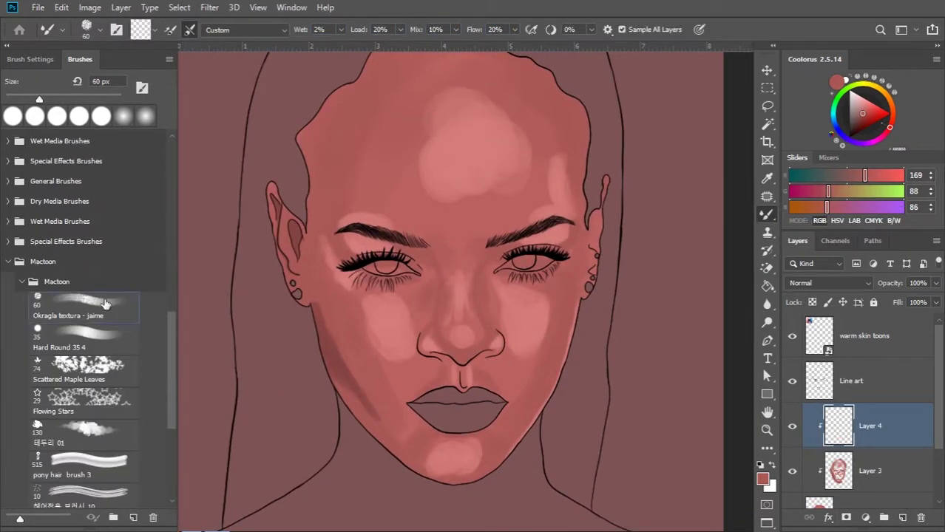
{"action": "scroll", "coordinate": [433, 217], "scroll_direction": "up", "scroll_amount": 3}
{"action": "left_click_drag", "start_coordinate": [454, 200], "coordinate": [457, 212]}
- Hide the line art, set mixing to 15%, and blend the forehead tones
{"action": "left_click_drag", "start_coordinate": [306, 253], "coordinate": [295, 258]}
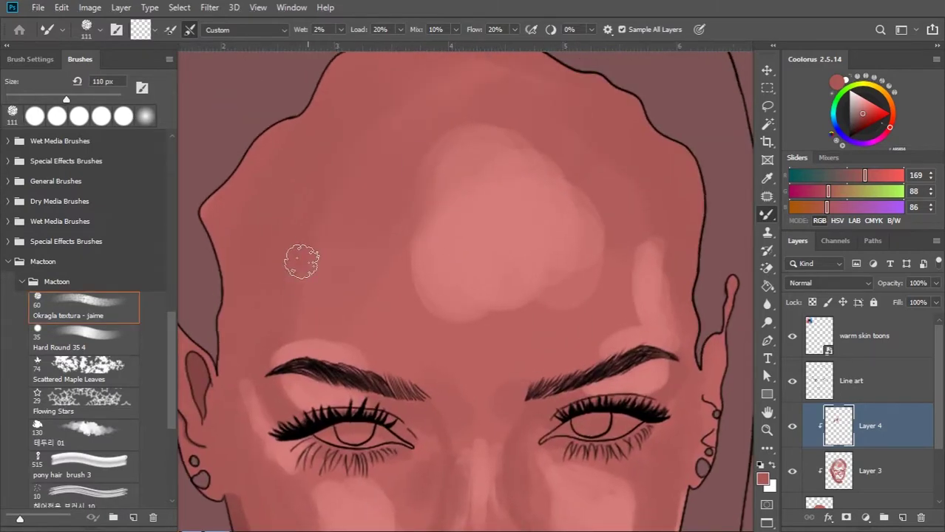
{"action": "left_click", "coordinate": [792, 381]}
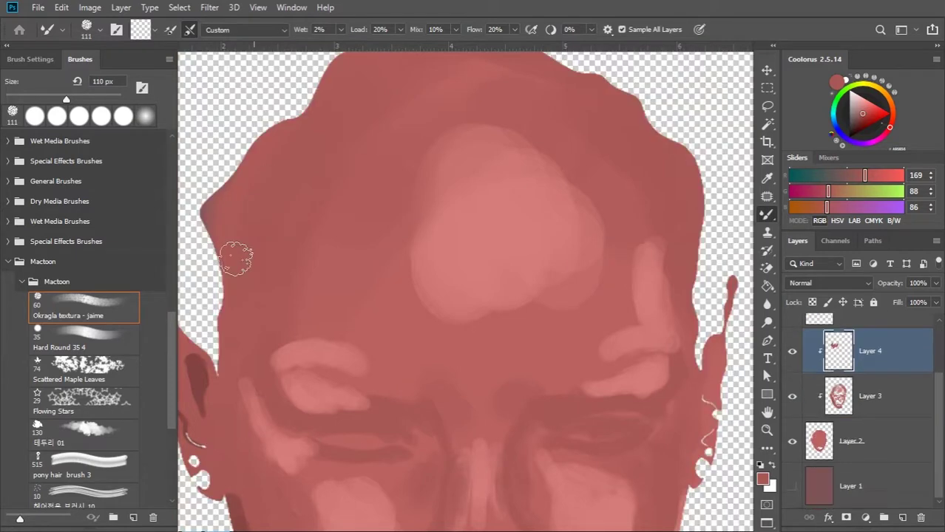
{"action": "key", "text": "shift+1"}
{"action": "key", "text": "shift+5"}
{"action": "left_click_drag", "start_coordinate": [425, 160], "coordinate": [386, 177]}
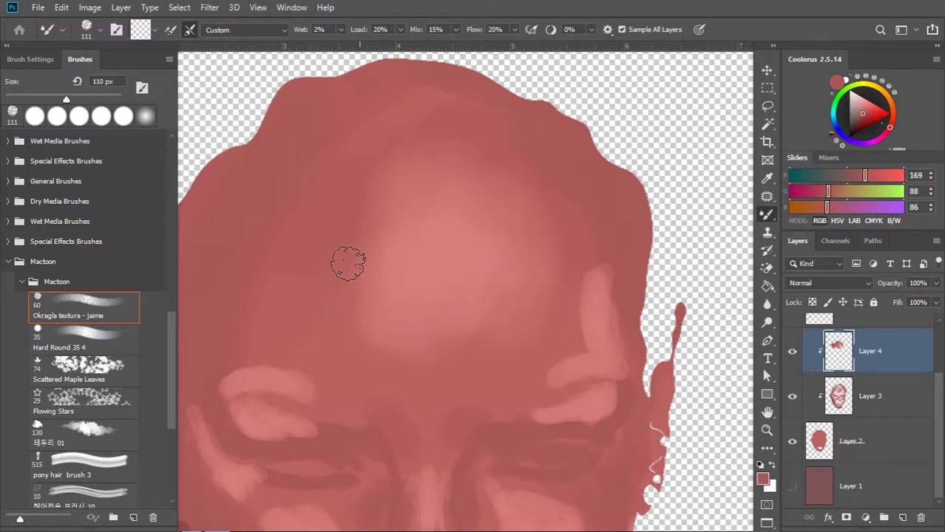
{"action": "key", "text": "ctrl+minus"}
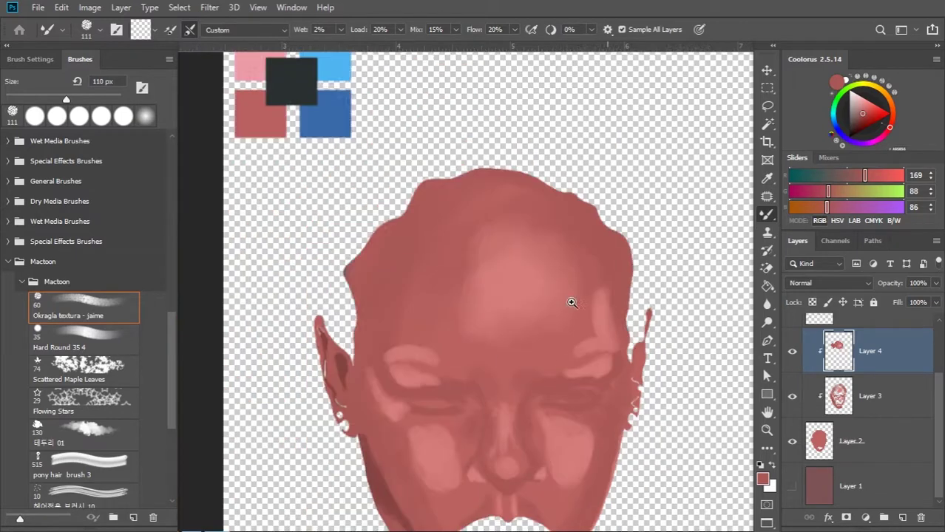
{"action": "key", "text": "ctrl+plus"}
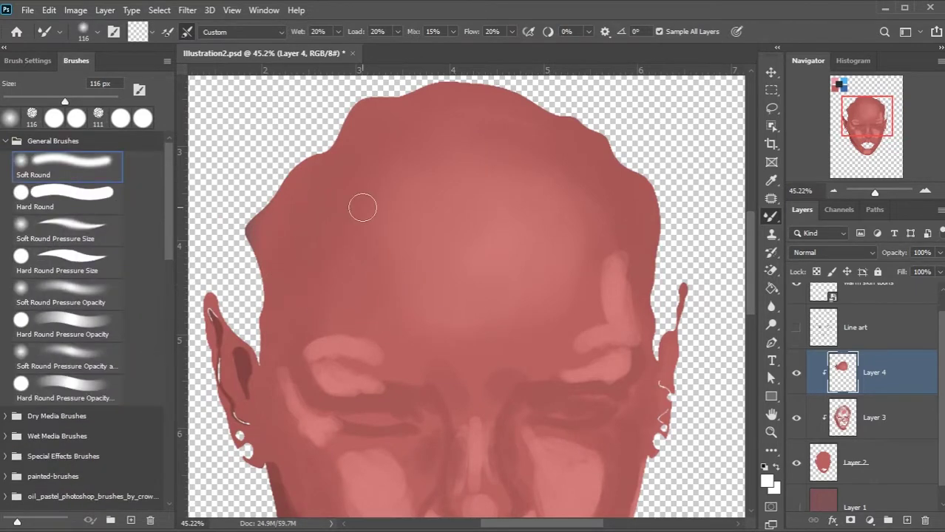
- Set the Mixer Brush to 100 px, check against the line art, and soften the nose-bridge highlight
{"action": "key", "text": "bracketright"}
{"action": "key", "text": "bracketright"}
{"action": "key", "text": "bracketright"}
{"action": "key", "text": "bracketleft"}
{"action": "key", "text": "bracketleft"}
{"action": "key", "text": "bracketleft"}
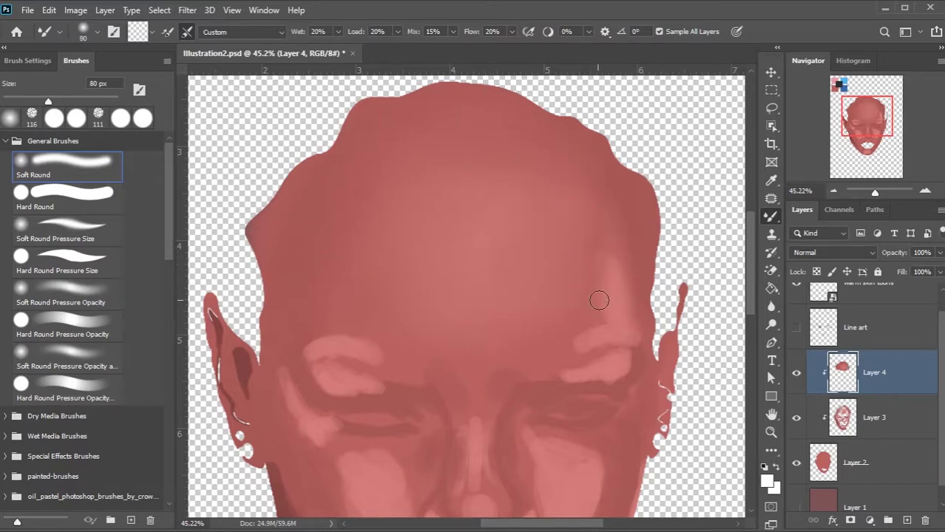
{"action": "key", "text": "bracketright"}
{"action": "key", "text": "bracketright"}
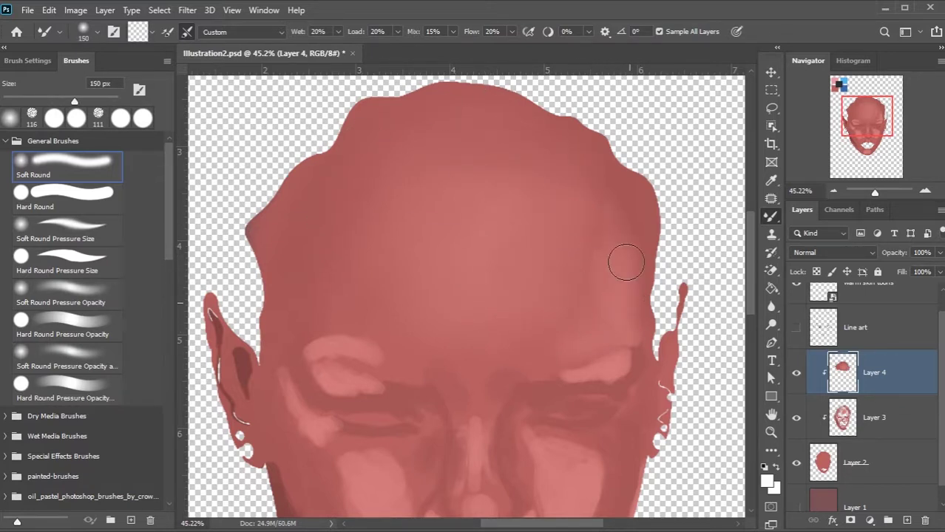
{"action": "left_click", "coordinate": [432, 31]}
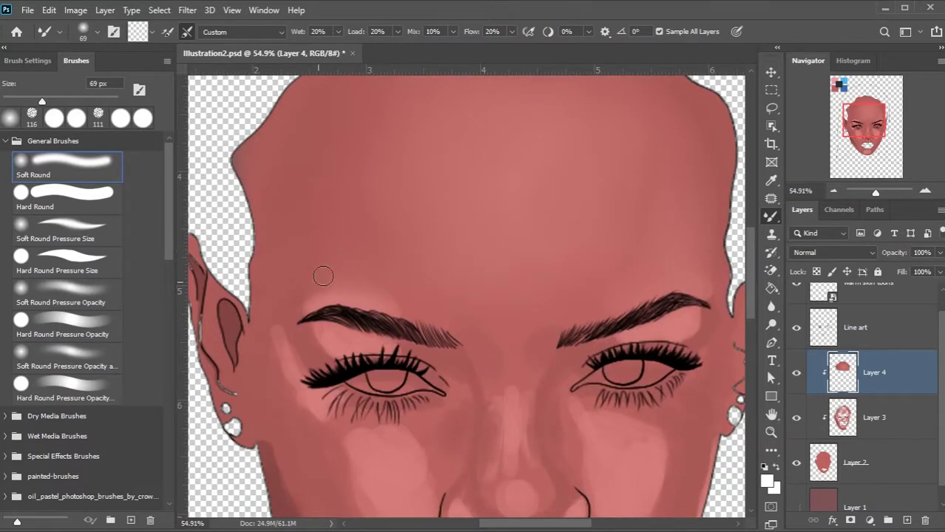
{"action": "left_click", "coordinate": [798, 328]}
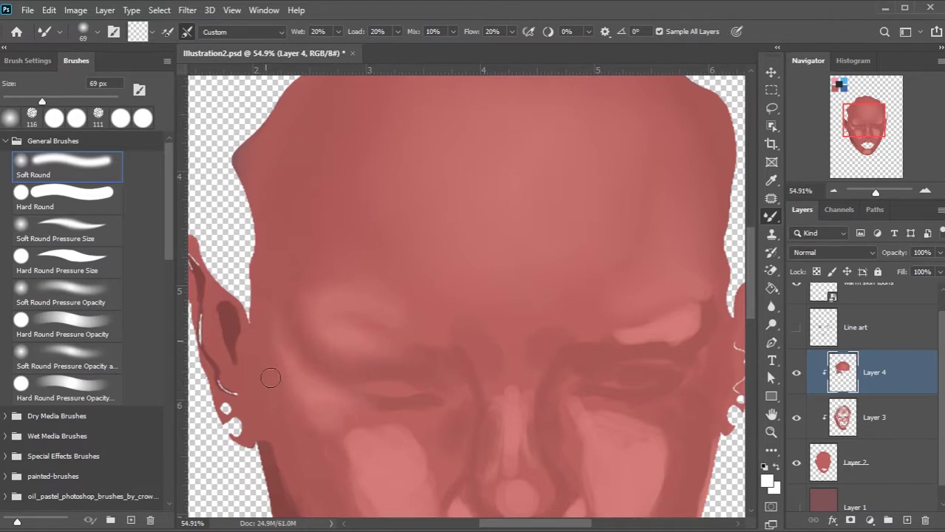
{"action": "left_click", "coordinate": [795, 327]}
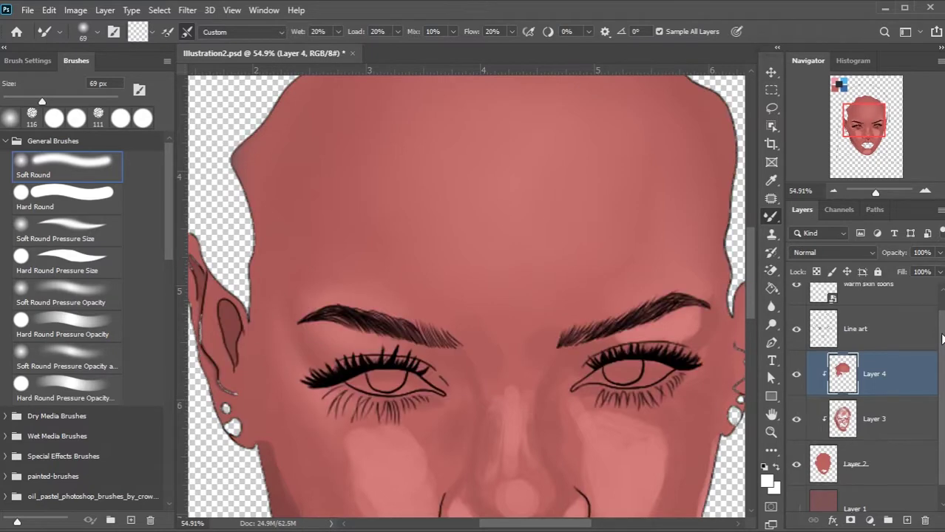
{"action": "scroll", "coordinate": [755, 291], "scroll_direction": "down", "scroll_amount": 5}
{"action": "scroll", "coordinate": [752, 259], "scroll_direction": "up", "scroll_amount": 5}
{"action": "scroll", "coordinate": [757, 260], "scroll_direction": "up", "scroll_amount": 2}
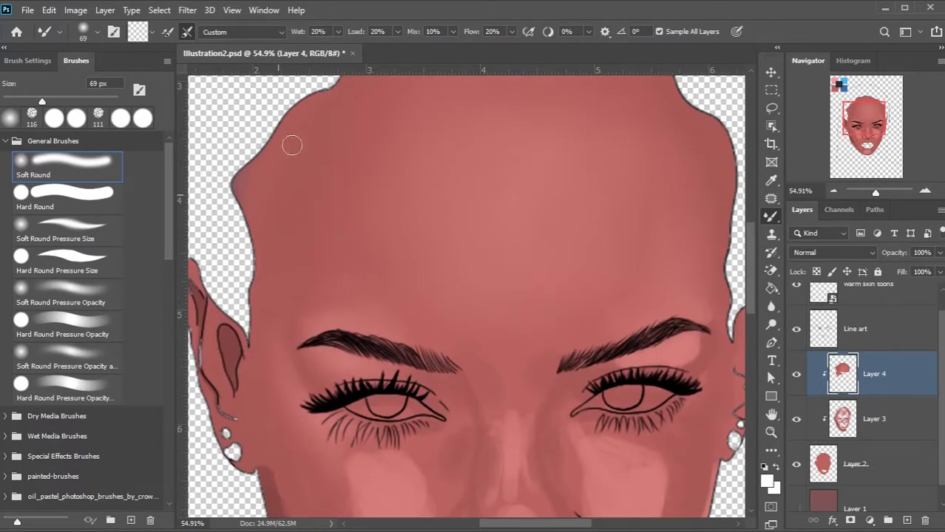
{"action": "scroll", "coordinate": [288, 372], "scroll_direction": "down", "scroll_amount": 5}
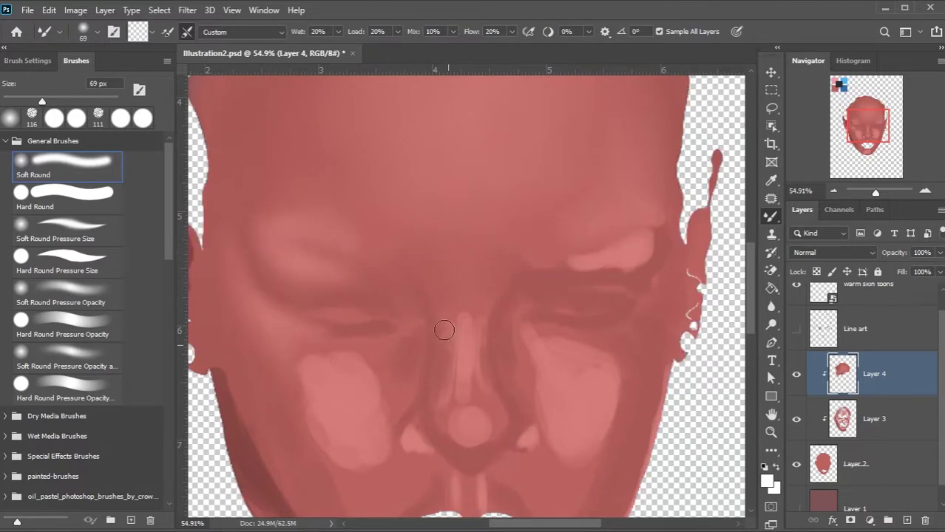
{"action": "left_click_drag", "start_coordinate": [458, 290], "coordinate": [456, 352]}
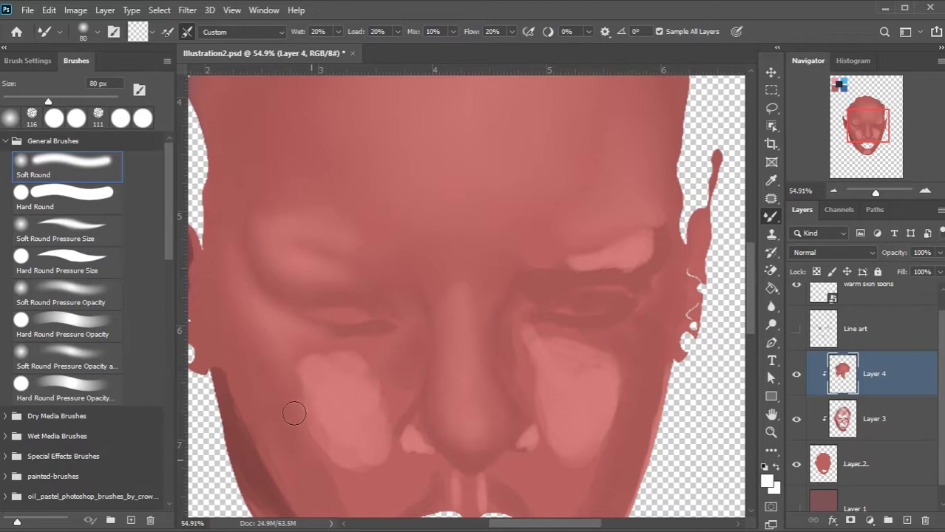
- Blend the light patch on the left cheek with a 125 px brush
{"action": "left_click_drag", "start_coordinate": [294, 413], "coordinate": [361, 338]}
{"action": "left_click_drag", "start_coordinate": [392, 436], "coordinate": [357, 340]}
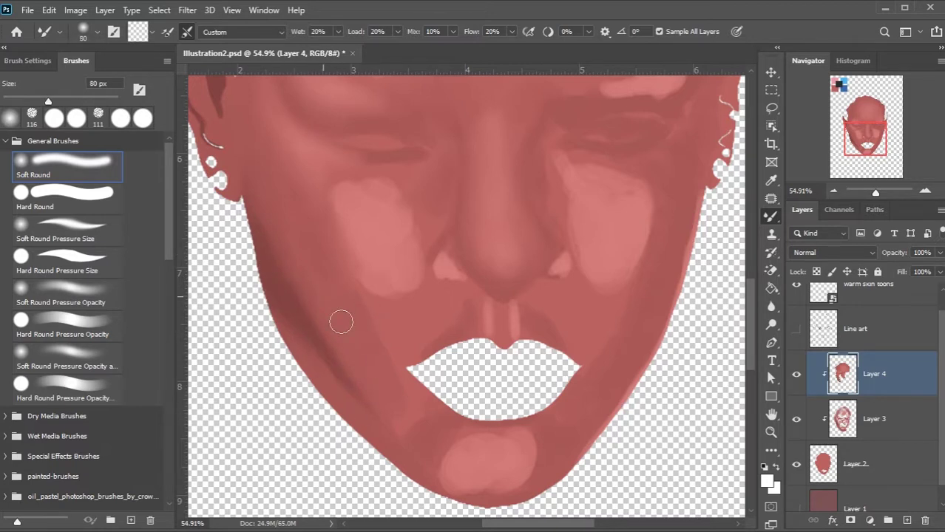
{"action": "key", "text": "bracketright"}
{"action": "key", "text": "bracketright"}
{"action": "key", "text": "bracketright"}
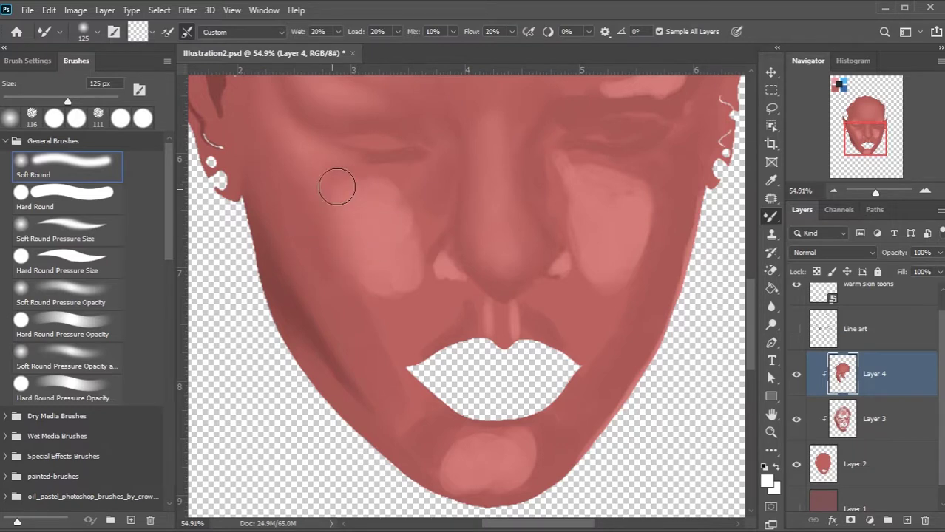
{"action": "left_click_drag", "start_coordinate": [335, 186], "coordinate": [335, 247]}
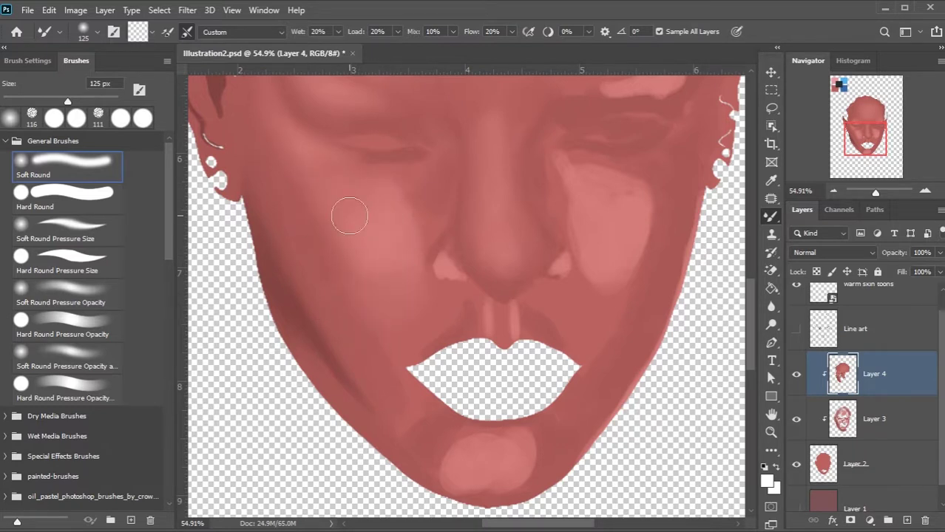
{"action": "key", "text": "bracketleft"}
{"action": "key", "text": "bracketleft"}
{"action": "key", "text": "bracketleft"}
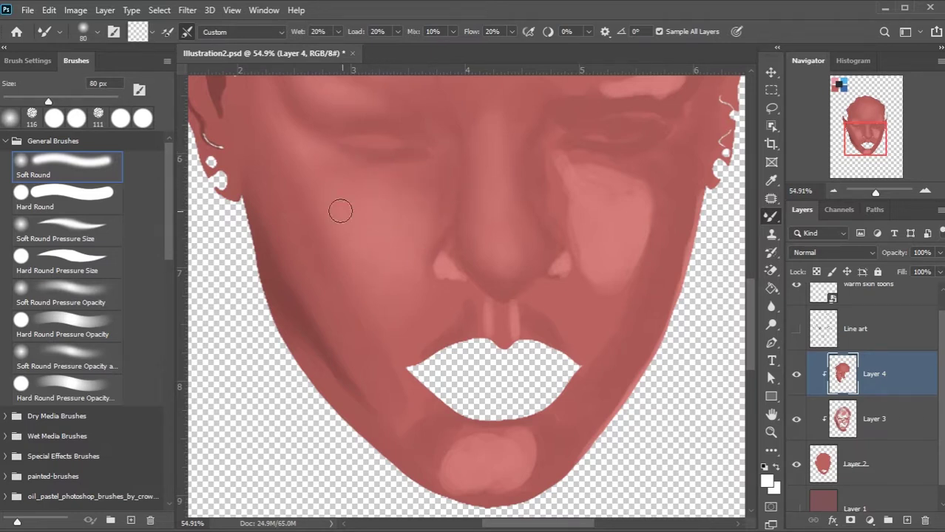
{"action": "key", "text": "bracketright"}
{"action": "key", "text": "bracketleft"}
{"action": "key", "text": "bracketleft"}
{"action": "key", "text": "bracketleft"}
{"action": "scroll", "coordinate": [367, 360], "scroll_direction": "down", "scroll_amount": 3}
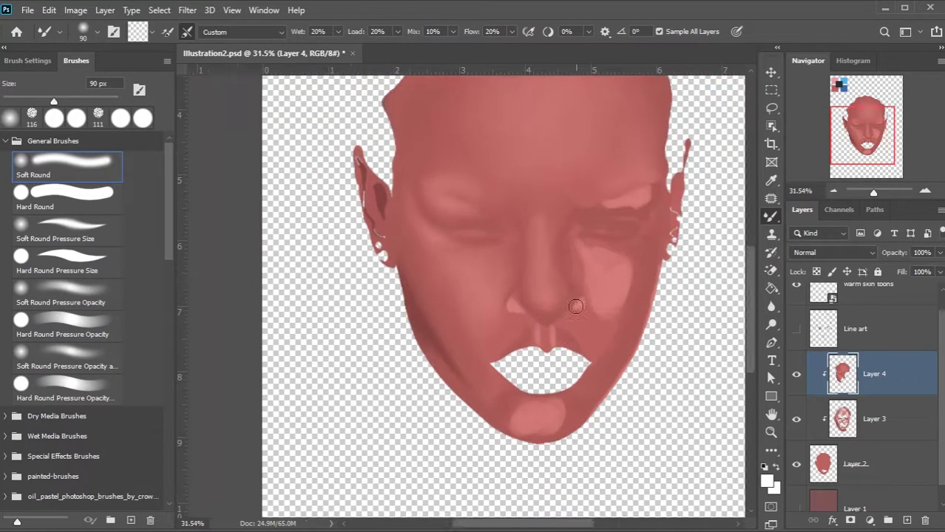
- Toggle the line art to check the nose, then blend the cheek under the eye at 70 px
{"action": "left_click", "coordinate": [796, 329]}
{"action": "left_click", "coordinate": [797, 329]}
{"action": "left_click", "coordinate": [797, 329]}
{"action": "scroll", "coordinate": [515, 327], "scroll_direction": "up", "scroll_amount": 2}
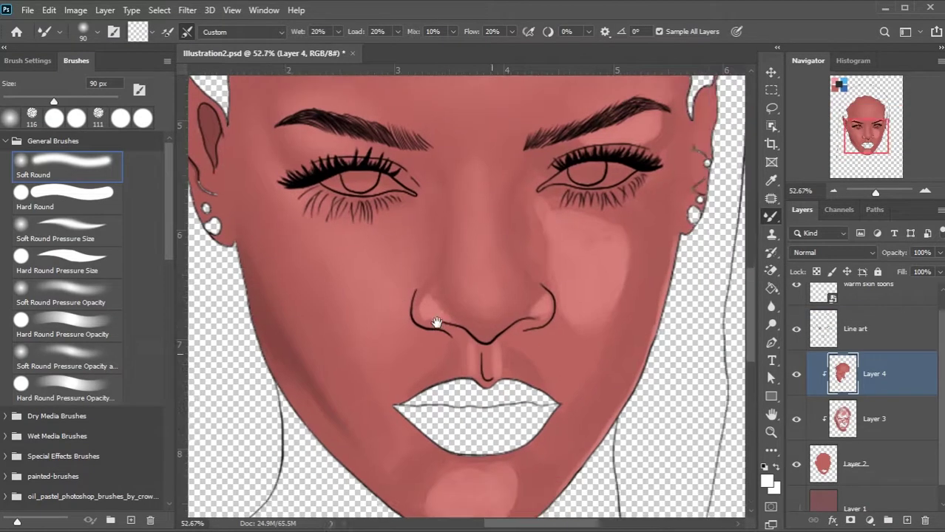
{"action": "left_click", "coordinate": [797, 329]}
{"action": "scroll", "coordinate": [513, 267], "scroll_direction": "up", "scroll_amount": 1}
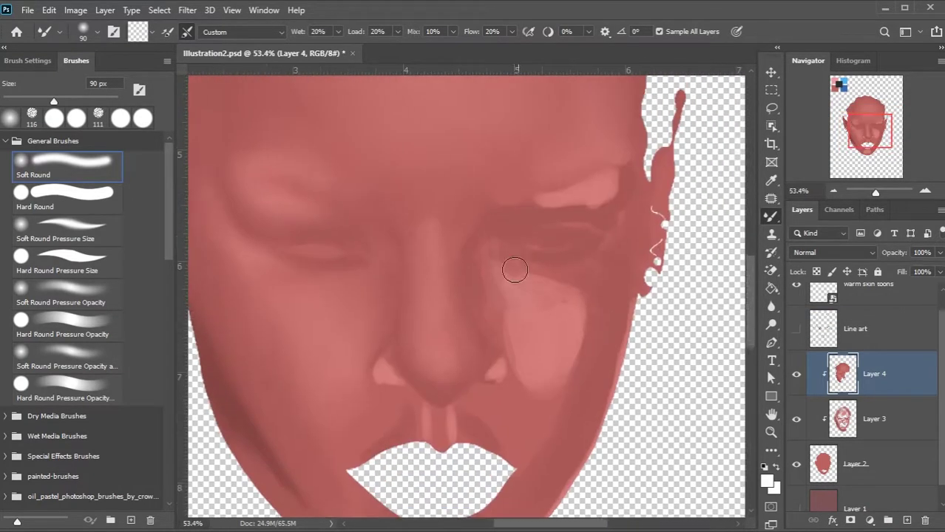
{"action": "key", "text": "bracketleft"}
{"action": "key", "text": "bracketleft"}
{"action": "key", "text": "bracketleft"}
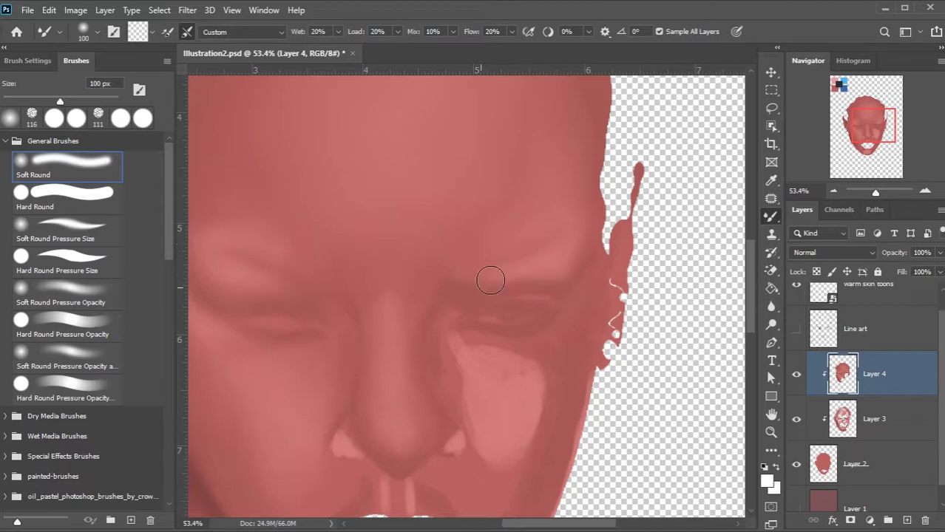
{"action": "scroll", "coordinate": [532, 432], "scroll_direction": "down", "scroll_amount": 3}
{"action": "key", "text": "bracketleft"}
{"action": "key", "text": "bracketleft"}
{"action": "key", "text": "bracketleft"}
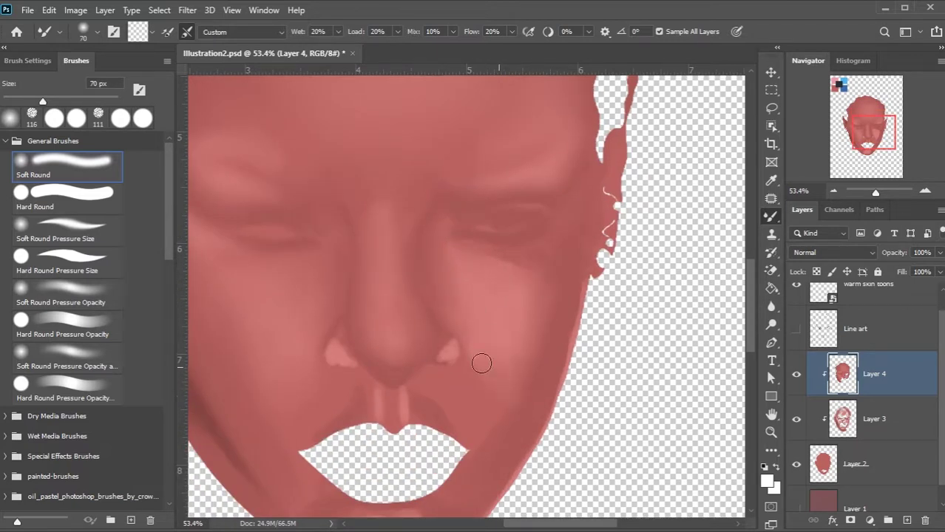
{"action": "left_click_drag", "start_coordinate": [544, 270], "coordinate": [475, 258]}
- Soften the pink chin patch and smooth the shading along the lower lip edge
{"action": "key", "text": "bracketright"}
{"action": "key", "text": "bracketright"}
{"action": "key", "text": "bracketright"}
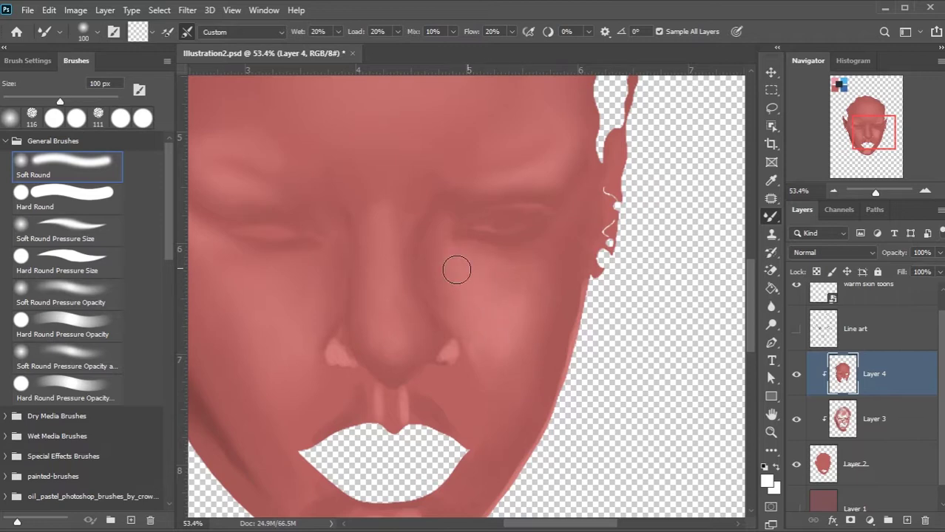
{"action": "scroll", "coordinate": [562, 362], "scroll_direction": "down", "scroll_amount": 5}
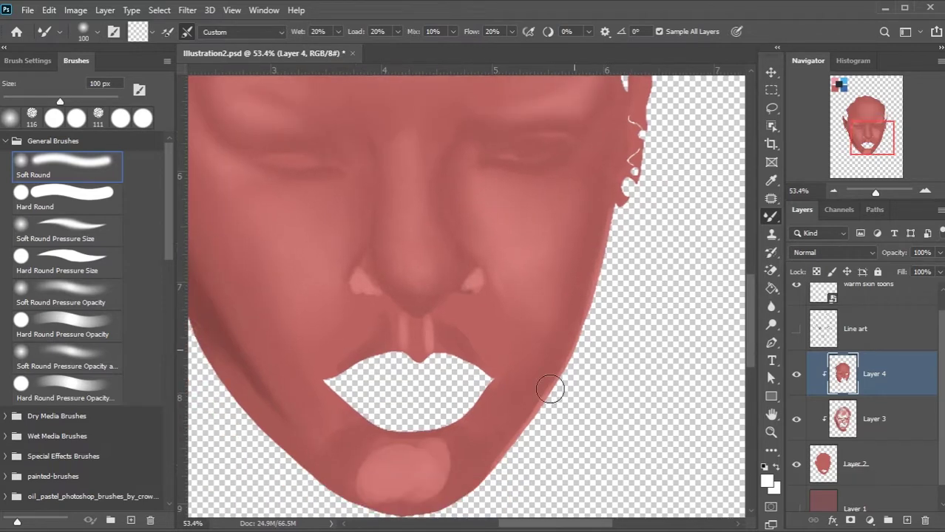
{"action": "scroll", "coordinate": [525, 311], "scroll_direction": "left", "scroll_amount": 2}
{"action": "mouse_move", "coordinate": [516, 331]}
{"action": "left_mouse_down"}
{"action": "mouse_move", "coordinate": [358, 393]}
{"action": "mouse_move", "coordinate": [444, 372]}
{"action": "left_mouse_up"}
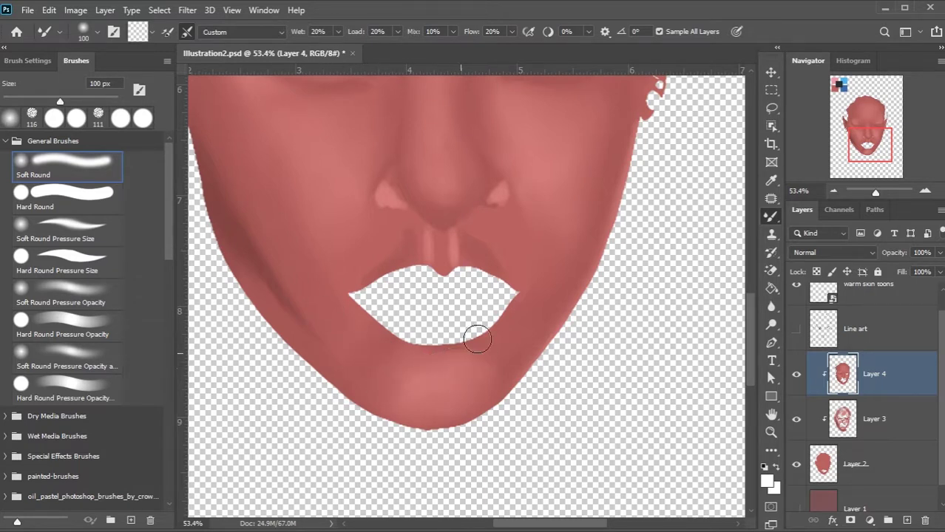
{"action": "left_click_drag", "start_coordinate": [477, 339], "coordinate": [400, 381]}
{"action": "key", "text": "bracketleft"}
{"action": "key", "text": "bracketleft"}
{"action": "key", "text": "bracketleft"}
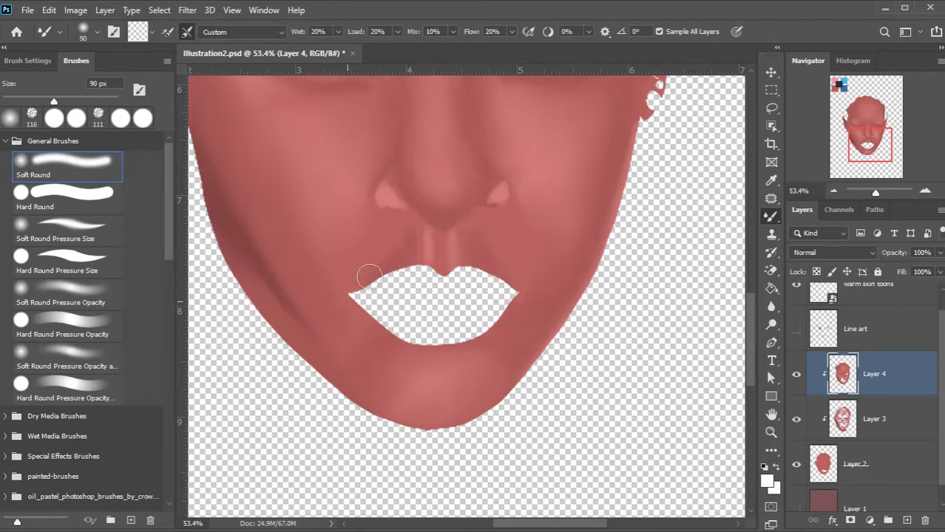
{"action": "scroll", "coordinate": [465, 233], "scroll_direction": "down", "scroll_amount": 3}
{"action": "scroll", "coordinate": [552, 338], "scroll_direction": "up", "scroll_amount": 2}
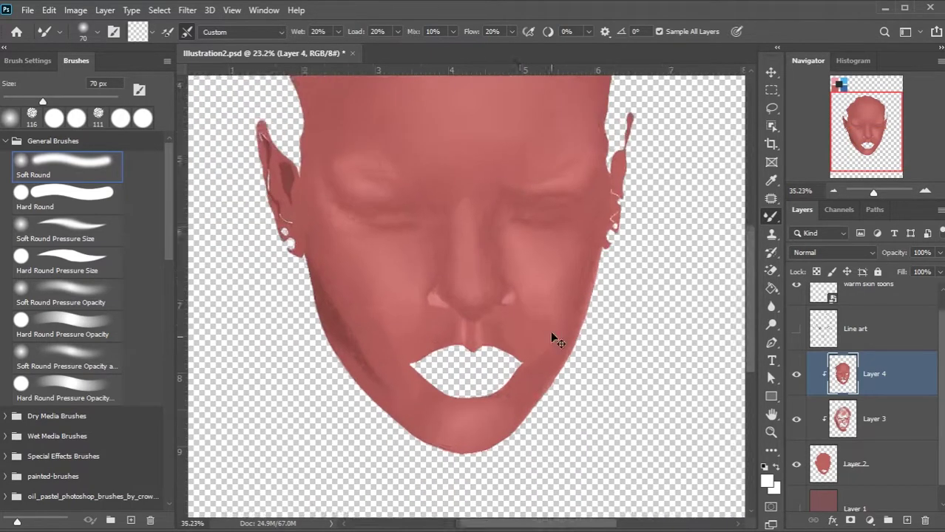
{"action": "scroll", "coordinate": [409, 335], "scroll_direction": "up", "scroll_amount": 2}
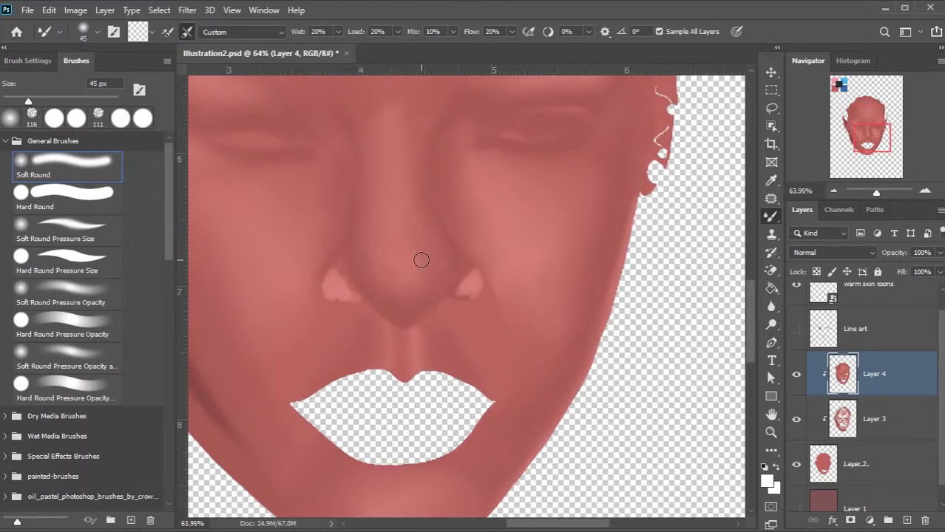
- Adjust the blending brush between 35 and 233 px, ending at 90 px, while moving across the face
{"action": "key", "text": "bracketright"}
{"action": "key", "text": "bracketright"}
{"action": "key", "text": "bracketright"}
{"action": "key", "text": "bracketleft"}
{"action": "scroll", "coordinate": [499, 248], "scroll_direction": "down", "scroll_amount": 2}
{"action": "scroll", "coordinate": [499, 248], "scroll_direction": "left", "scroll_amount": 2}
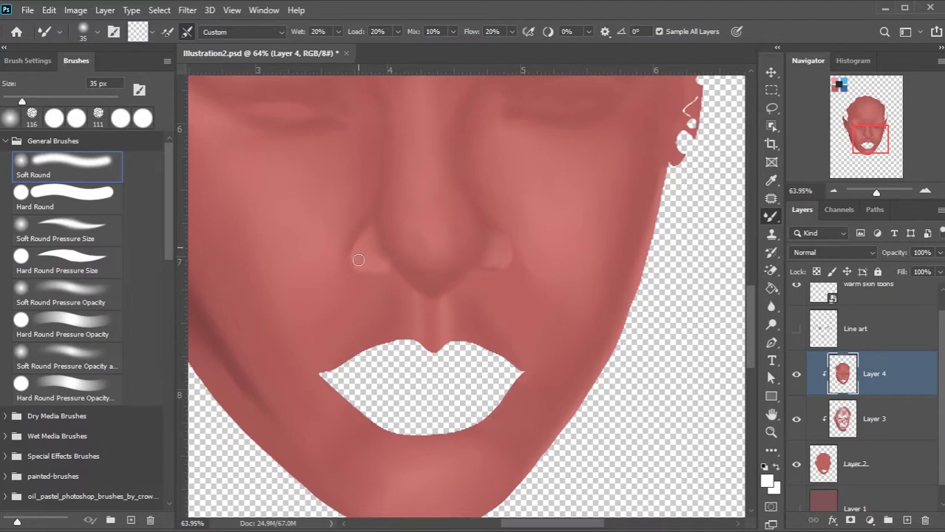
{"action": "scroll", "coordinate": [360, 248], "scroll_direction": "down", "scroll_amount": 5}
{"action": "scroll", "coordinate": [534, 275], "scroll_direction": "up", "scroll_amount": 3}
{"action": "mouse_move", "coordinate": [326, 275]}
{"action": "left_mouse_down"}
{"action": "mouse_move", "coordinate": [370, 274]}
{"action": "mouse_move", "coordinate": [388, 259]}
{"action": "left_mouse_up"}
{"action": "scroll", "coordinate": [424, 253], "scroll_direction": "up", "scroll_amount": 6}
{"action": "scroll", "coordinate": [424, 253], "scroll_direction": "left", "scroll_amount": 1}
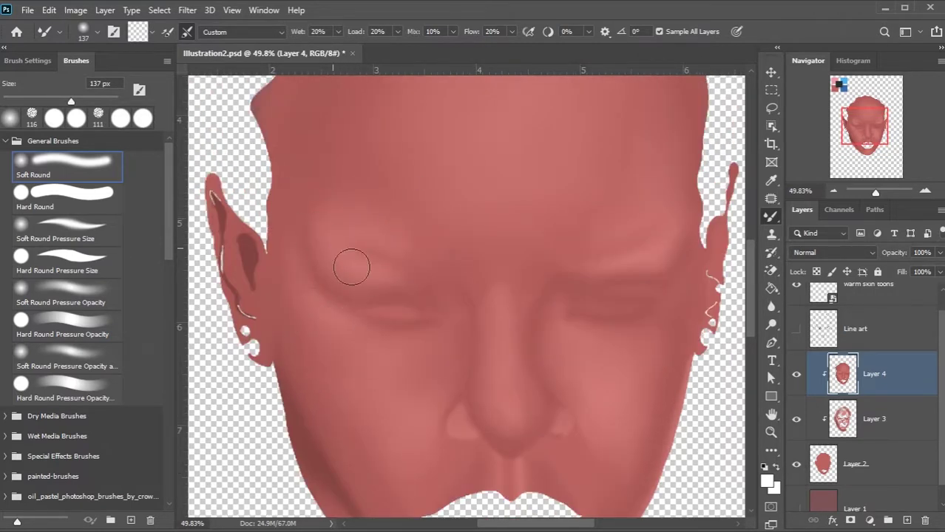
{"action": "scroll", "coordinate": [400, 354], "scroll_direction": "down", "scroll_amount": 2}
{"action": "scroll", "coordinate": [400, 355], "scroll_direction": "right", "scroll_amount": 4}
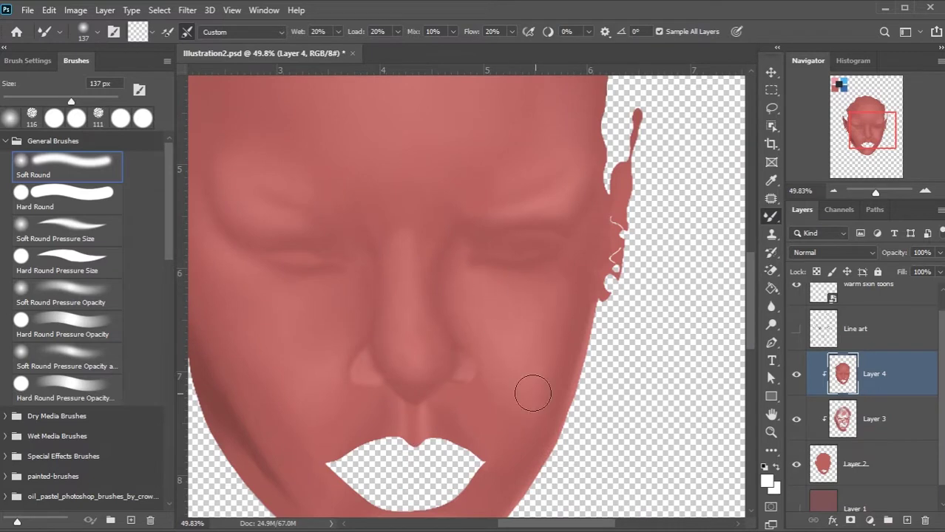
{"action": "key", "text": "bracketright"}
{"action": "key", "text": "bracketright"}
{"action": "key", "text": "bracketright"}
{"action": "key", "text": "bracketleft"}
{"action": "key", "text": "bracketleft"}
{"action": "key", "text": "bracketleft"}
{"action": "key", "text": "bracketleft"}
{"action": "key", "text": "bracketleft"}
{"action": "key", "text": "bracketright"}
{"action": "key", "text": "bracketright"}
{"action": "key", "text": "bracketright"}
{"action": "scroll", "coordinate": [386, 262], "scroll_direction": "up", "scroll_amount": 2}
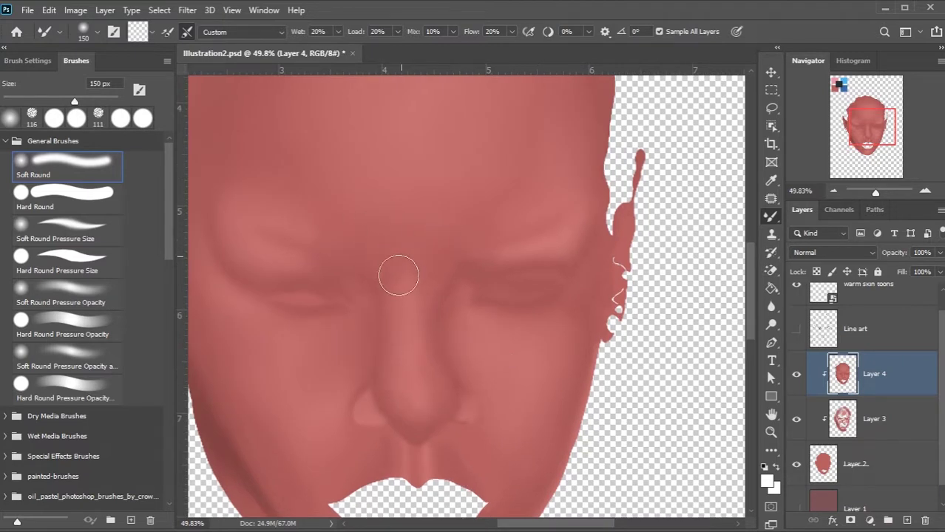
{"action": "key", "text": "bracketleft"}
{"action": "key", "text": "bracketleft"}
{"action": "key", "text": "bracketleft"}
{"action": "key", "text": "bracketleft"}
{"action": "key", "text": "bracketright"}
{"action": "key", "text": "bracketright"}
{"action": "left_click_drag", "start_coordinate": [586, 237], "coordinate": [652, 223]}
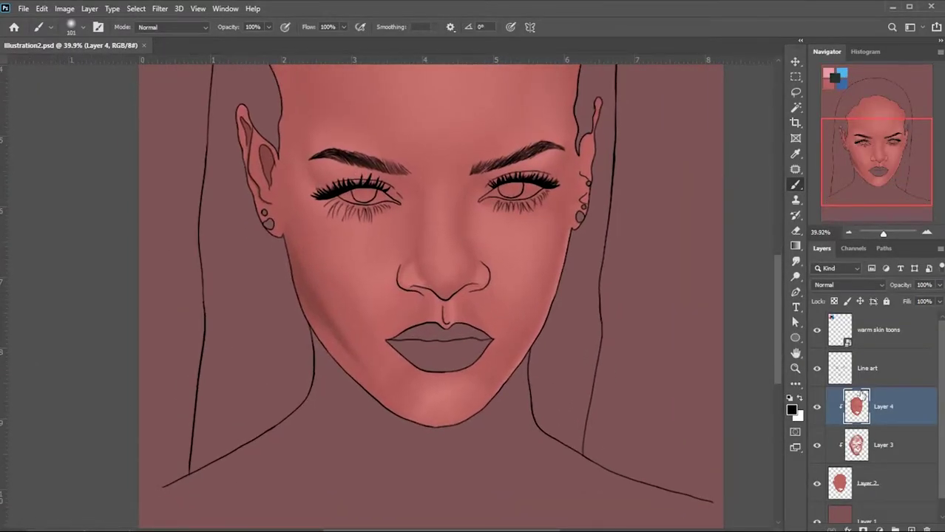
- Group Layers 2–4 into a Skin group, add a new layer, and choose Soft Round Pressure Opacity
{"action": "left_click", "coordinate": [867, 483], "text": "shift"}
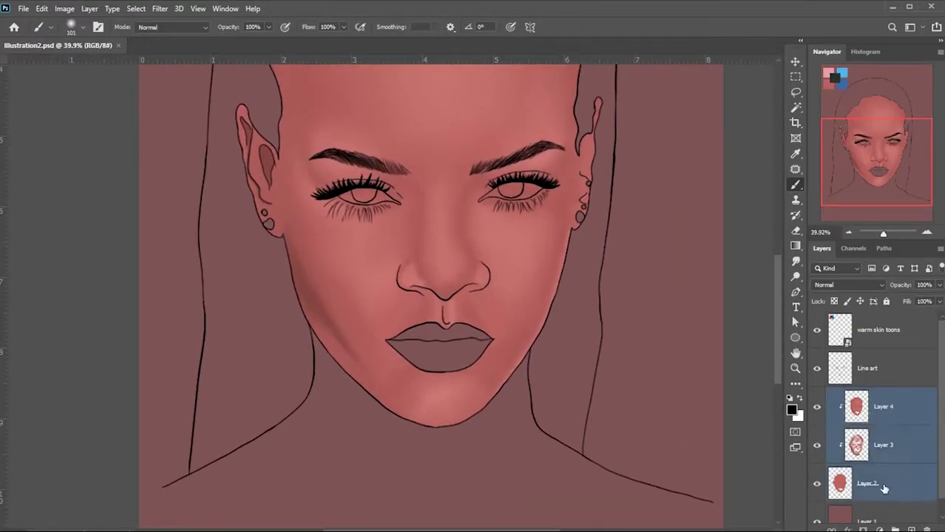
{"action": "key", "text": "ctrl+g"}
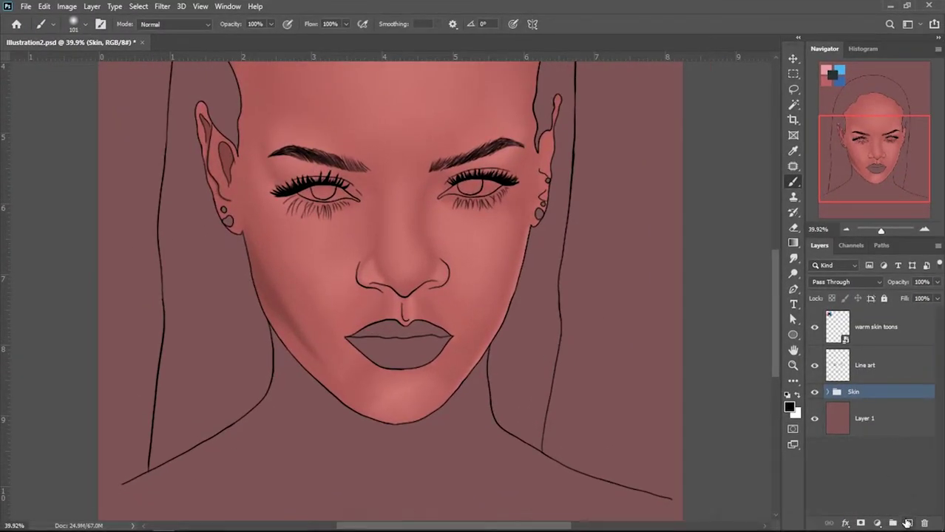
{"action": "left_click", "coordinate": [898, 528]}
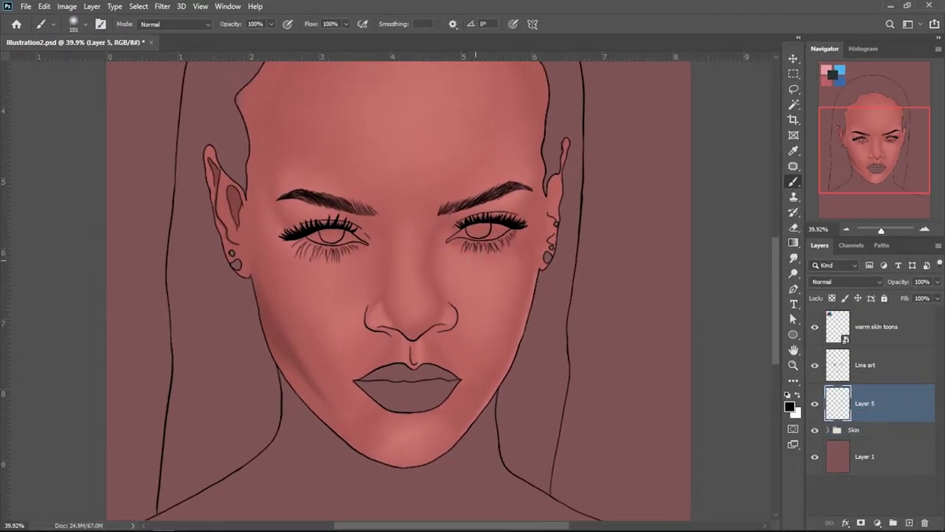
{"action": "right_click", "coordinate": [625, 199]}
{"action": "scroll", "coordinate": [710, 369], "scroll_direction": "down", "scroll_amount": 2}
{"action": "double_click", "coordinate": [710, 398]}
{"action": "scroll", "coordinate": [449, 264], "scroll_direction": "up", "scroll_amount": 3}
- Paint the eye light grey, then repaint the iris in pale cyan
{"action": "left_click", "coordinate": [789, 406]}
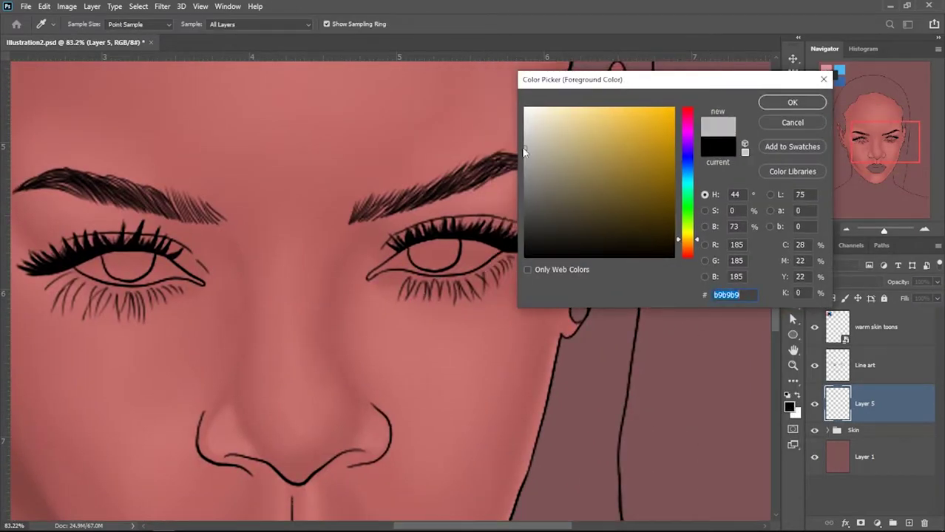
{"action": "key", "text": "Return"}
{"action": "mouse_move", "coordinate": [421, 244]}
{"action": "left_mouse_down"}
{"action": "mouse_move", "coordinate": [444, 251]}
{"action": "mouse_move", "coordinate": [392, 248]}
{"action": "left_mouse_up"}
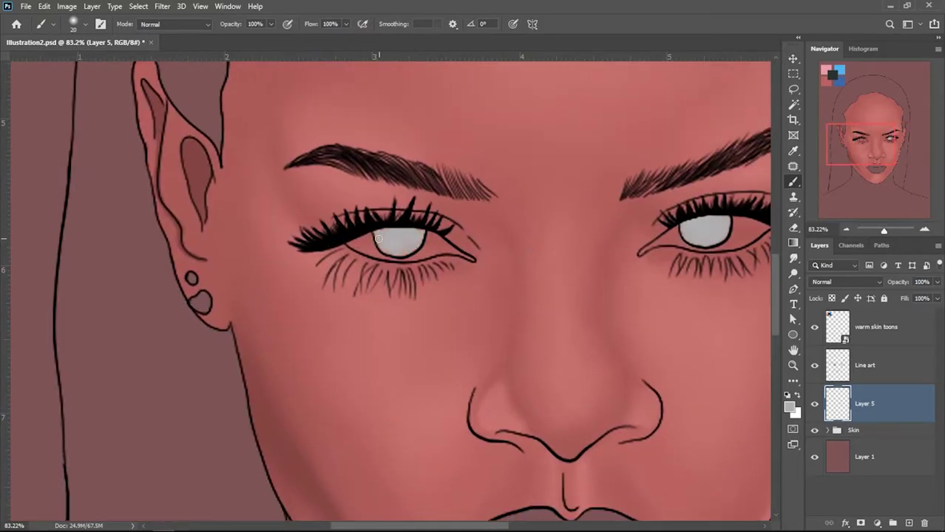
{"action": "scroll", "coordinate": [394, 238], "scroll_direction": "down", "scroll_amount": 2}
{"action": "left_click", "coordinate": [789, 406]}
{"action": "left_click", "coordinate": [688, 232]}
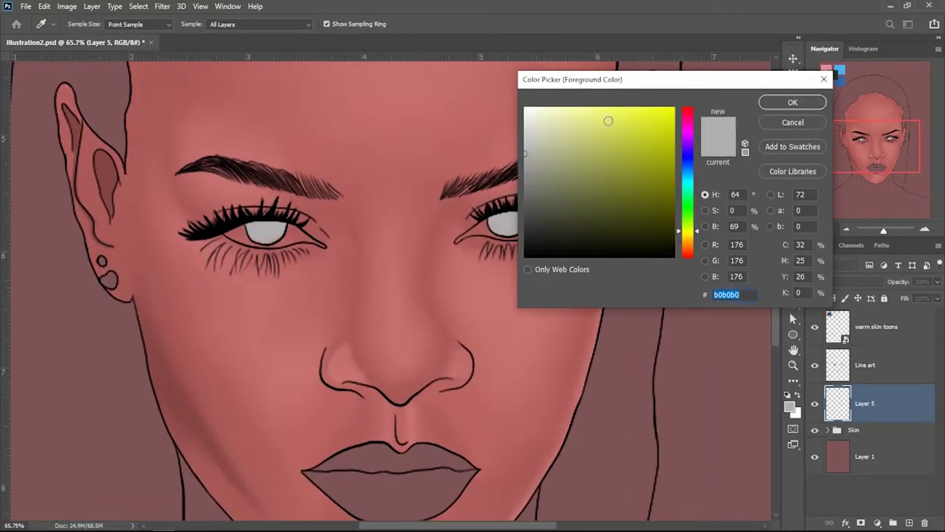
{"action": "left_click", "coordinate": [587, 107]}
{"action": "left_click", "coordinate": [688, 184]}
{"action": "left_click", "coordinate": [595, 115]}
{"action": "left_click", "coordinate": [792, 102]}
{"action": "scroll", "coordinate": [476, 235], "scroll_direction": "up", "scroll_amount": 1}
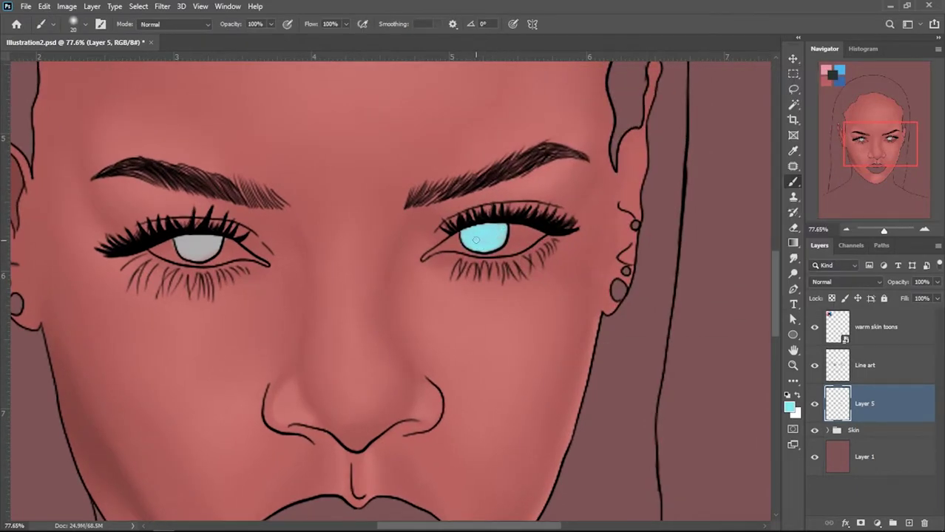
{"action": "mouse_move", "coordinate": [475, 240]}
{"action": "left_mouse_down"}
{"action": "mouse_move", "coordinate": [437, 248]}
{"action": "mouse_move", "coordinate": [412, 235]}
{"action": "left_mouse_up"}
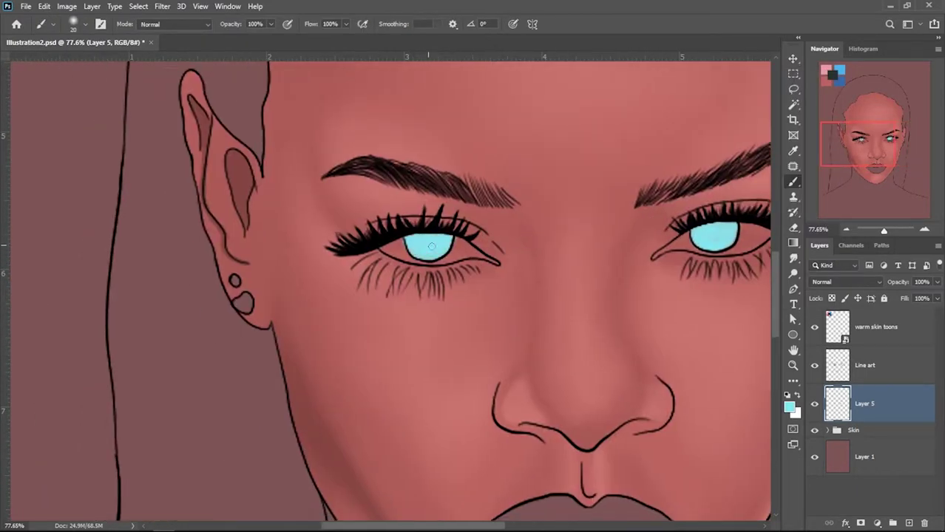
- Paint brown centres into both irises
{"action": "scroll", "coordinate": [417, 238], "scroll_direction": "down", "scroll_amount": 3}
{"action": "scroll", "coordinate": [483, 279], "scroll_direction": "up", "scroll_amount": 2}
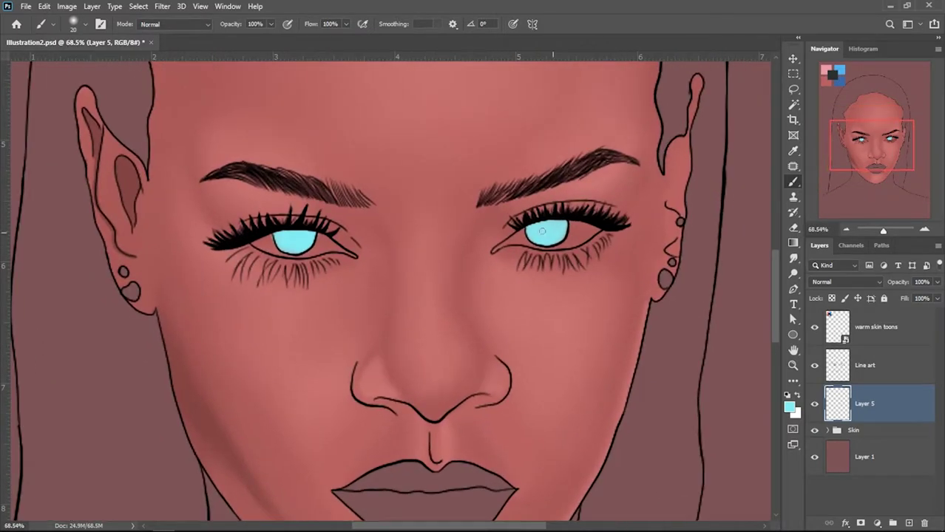
{"action": "left_click", "coordinate": [789, 406]}
{"action": "left_click", "coordinate": [685, 240]}
{"action": "left_click", "coordinate": [651, 190]}
{"action": "left_click", "coordinate": [791, 99]}
{"action": "scroll", "coordinate": [562, 224], "scroll_direction": "up", "scroll_amount": 3}
{"action": "left_click_drag", "start_coordinate": [563, 224], "coordinate": [562, 253]}
{"action": "mouse_move", "coordinate": [140, 229]}
{"action": "left_mouse_down"}
{"action": "mouse_move", "coordinate": [405, 211]}
{"action": "mouse_move", "coordinate": [381, 237]}
{"action": "left_mouse_up"}
- Reset the colours to default black and add a new layer for iris details
{"action": "scroll", "coordinate": [517, 251], "scroll_direction": "down", "scroll_amount": 5}
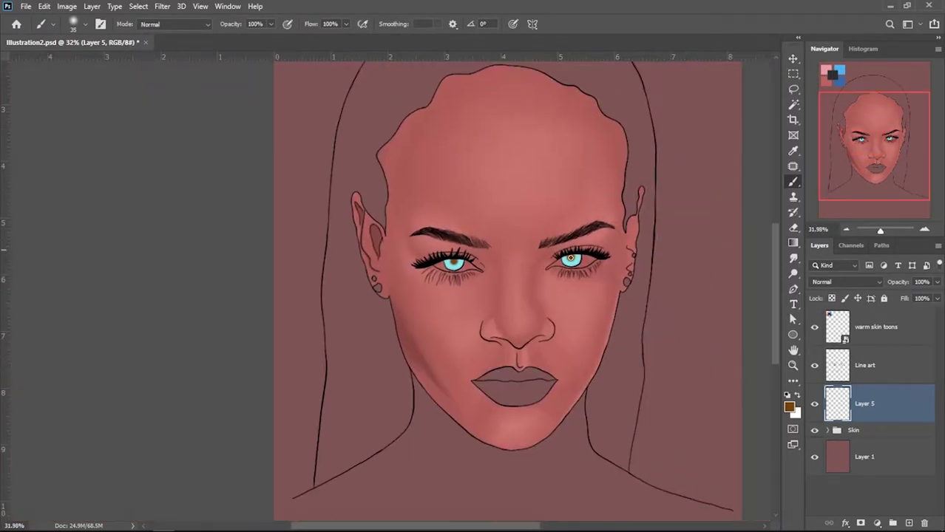
{"action": "left_click", "coordinate": [788, 396]}
{"action": "scroll", "coordinate": [562, 257], "scroll_direction": "up", "scroll_amount": 3}
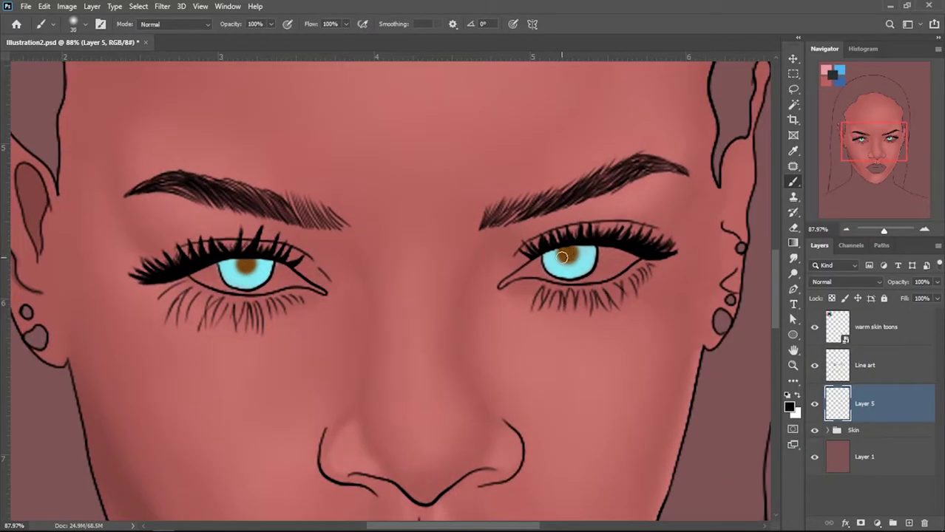
{"action": "scroll", "coordinate": [568, 253], "scroll_direction": "up", "scroll_amount": 2}
{"action": "scroll", "coordinate": [540, 264], "scroll_direction": "down", "scroll_amount": 4}
{"action": "scroll", "coordinate": [574, 307], "scroll_direction": "up", "scroll_amount": 4}
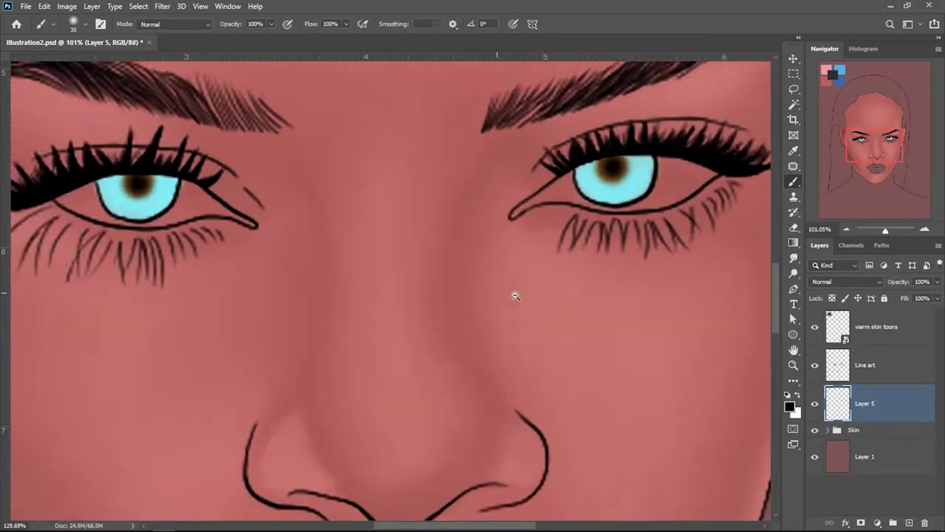
{"action": "key", "text": "ctrl+shift+alt+n"}
- Darken the right edge of the iris rim with a 10 px brown brush
{"action": "left_click", "coordinate": [596, 211], "text": "alt"}
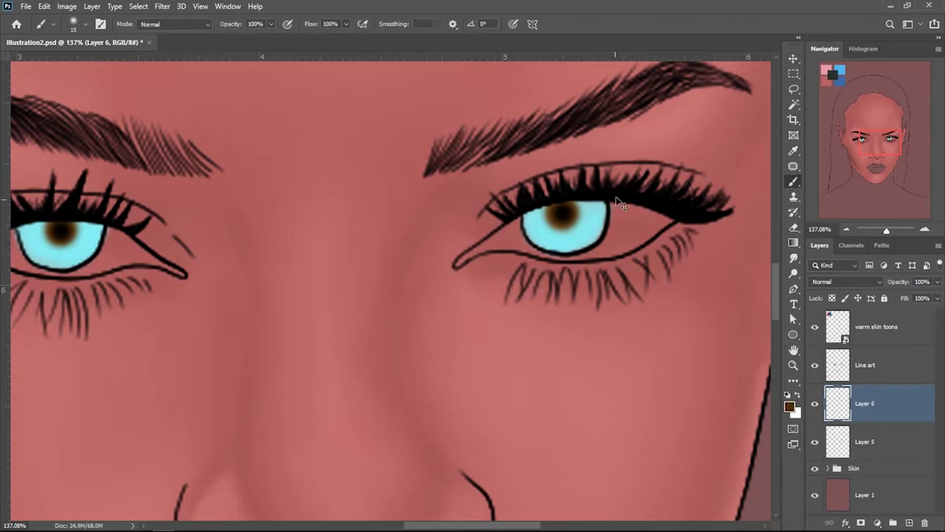
{"action": "right_click", "coordinate": [641, 188]}
{"action": "key", "text": "Return"}
{"action": "left_click_drag", "start_coordinate": [603, 204], "coordinate": [592, 244]}
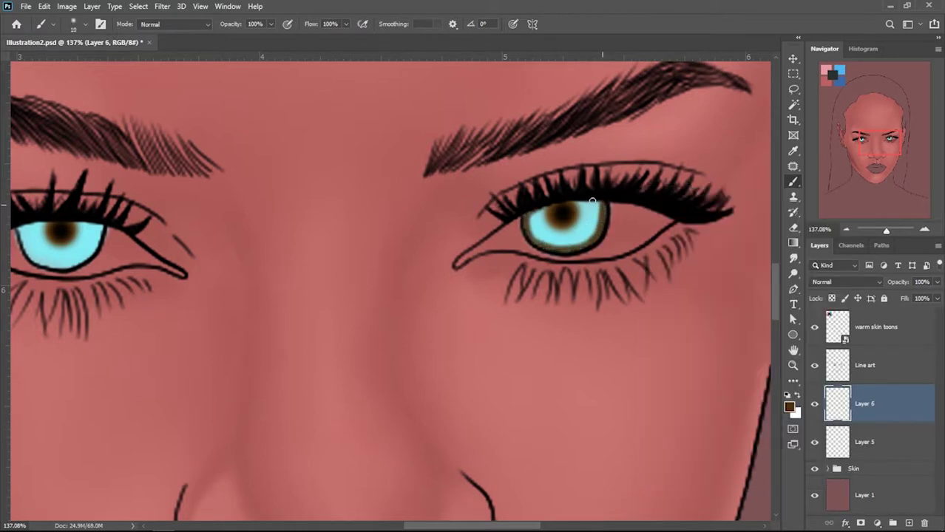
- Zoom around both eyes and set up a 2 px brush for fine radial iris streaks
{"action": "scroll", "coordinate": [528, 216], "scroll_direction": "down", "scroll_amount": 3}
{"action": "scroll", "coordinate": [414, 273], "scroll_direction": "up", "scroll_amount": 2}
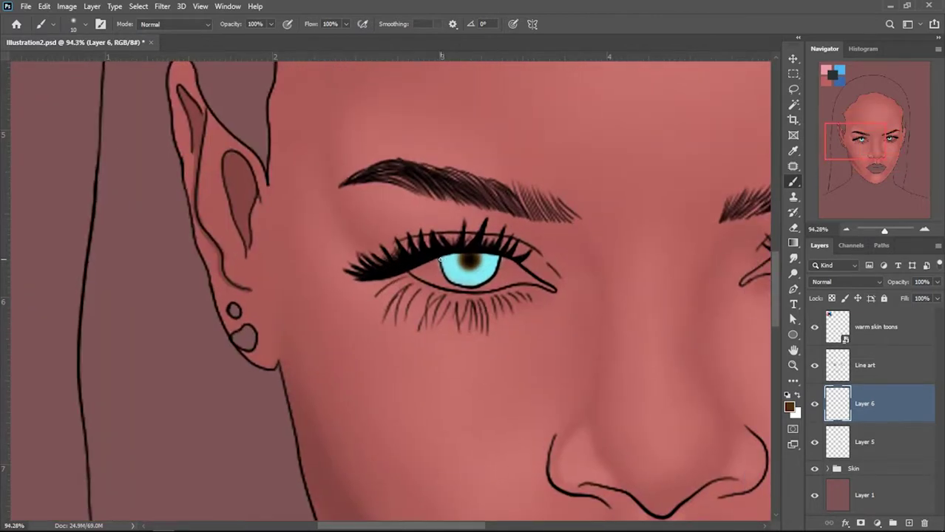
{"action": "scroll", "coordinate": [446, 264], "scroll_direction": "up", "scroll_amount": 1}
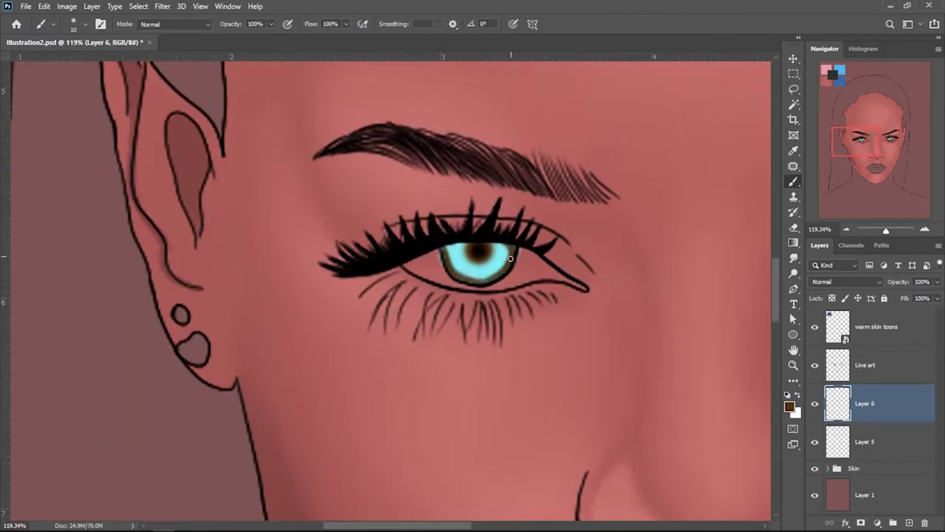
{"action": "scroll", "coordinate": [498, 242], "scroll_direction": "down", "scroll_amount": 1}
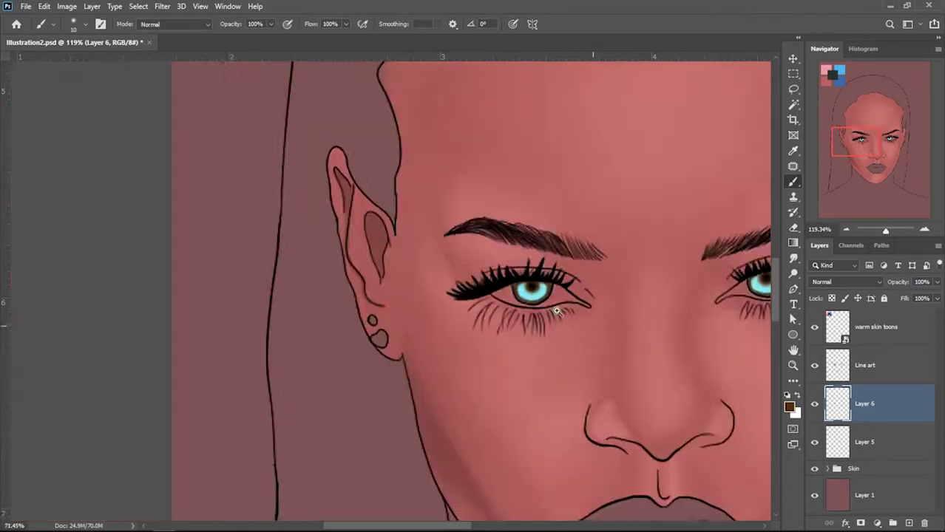
{"action": "scroll", "coordinate": [517, 266], "scroll_direction": "down", "scroll_amount": 1}
{"action": "scroll", "coordinate": [540, 295], "scroll_direction": "up", "scroll_amount": 1}
{"action": "scroll", "coordinate": [558, 319], "scroll_direction": "up", "scroll_amount": 1}
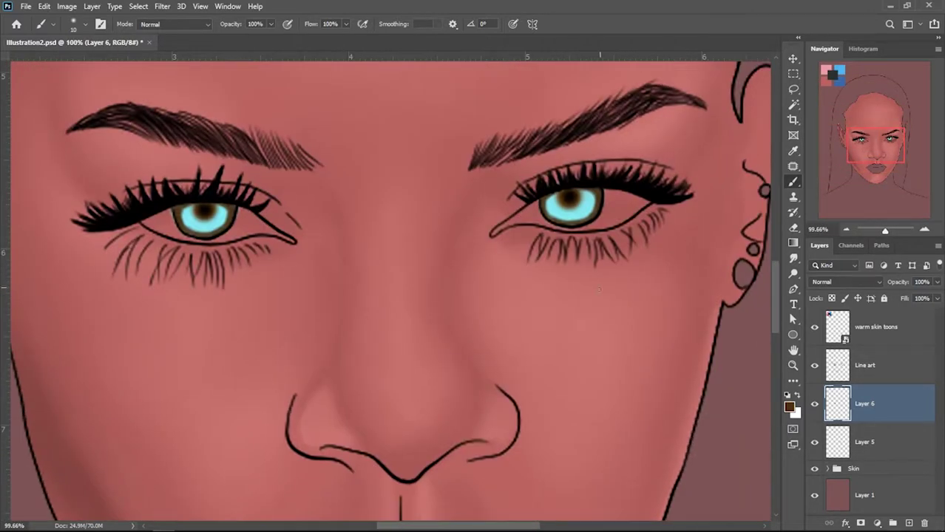
{"action": "right_click", "coordinate": [602, 234]}
{"action": "key", "text": "Escape"}
{"action": "scroll", "coordinate": [575, 240], "scroll_direction": "up", "scroll_amount": 2}
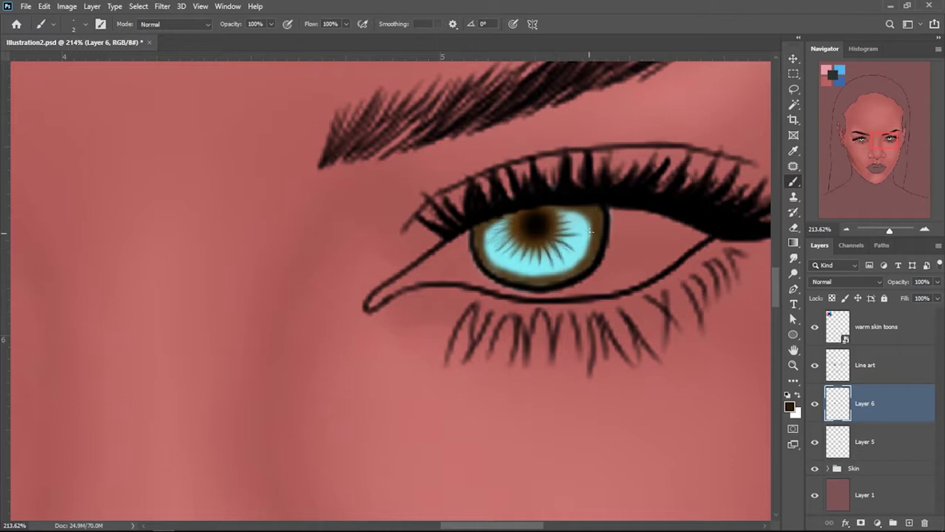
{"action": "scroll", "coordinate": [520, 232], "scroll_direction": "down", "scroll_amount": 3}
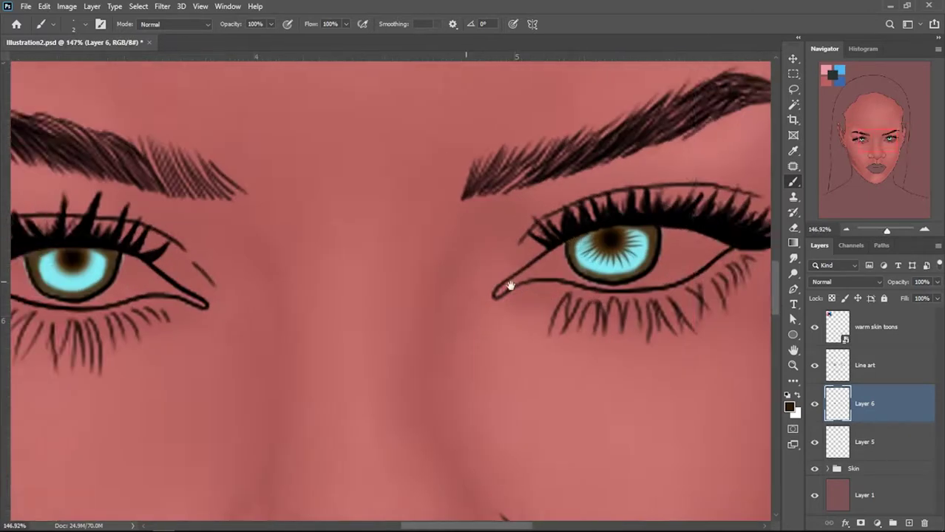
{"action": "scroll", "coordinate": [362, 195], "scroll_direction": "up", "scroll_amount": 3}
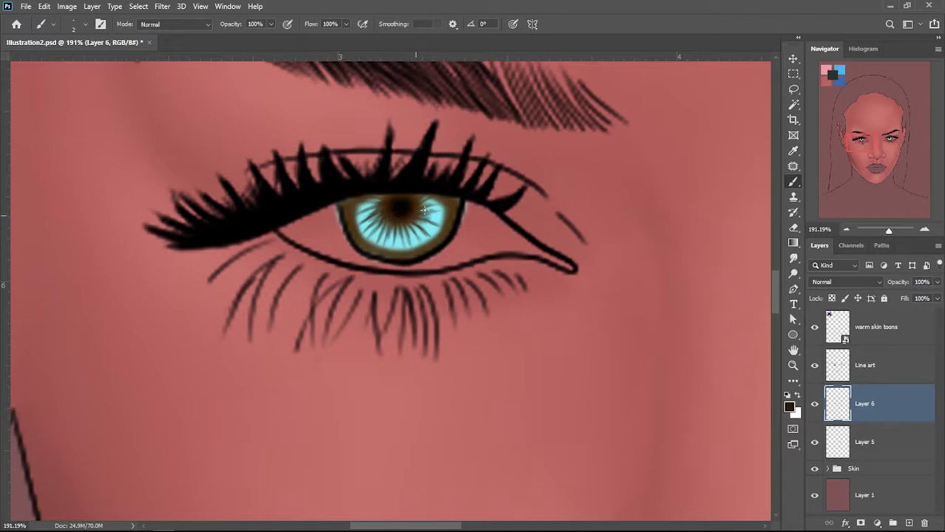
{"action": "scroll", "coordinate": [419, 214], "scroll_direction": "down", "scroll_amount": 3}
{"action": "scroll", "coordinate": [503, 185], "scroll_direction": "up", "scroll_amount": 2}
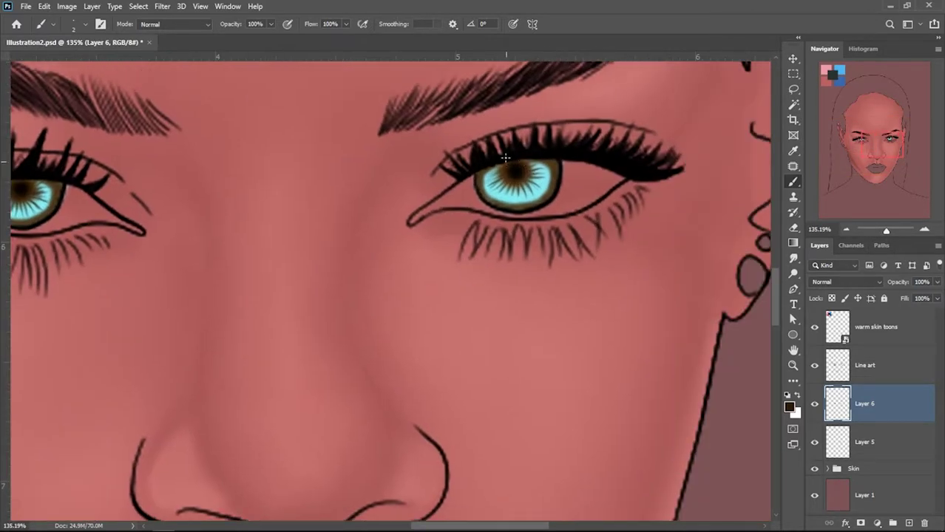
{"action": "scroll", "coordinate": [520, 169], "scroll_direction": "down", "scroll_amount": 5}
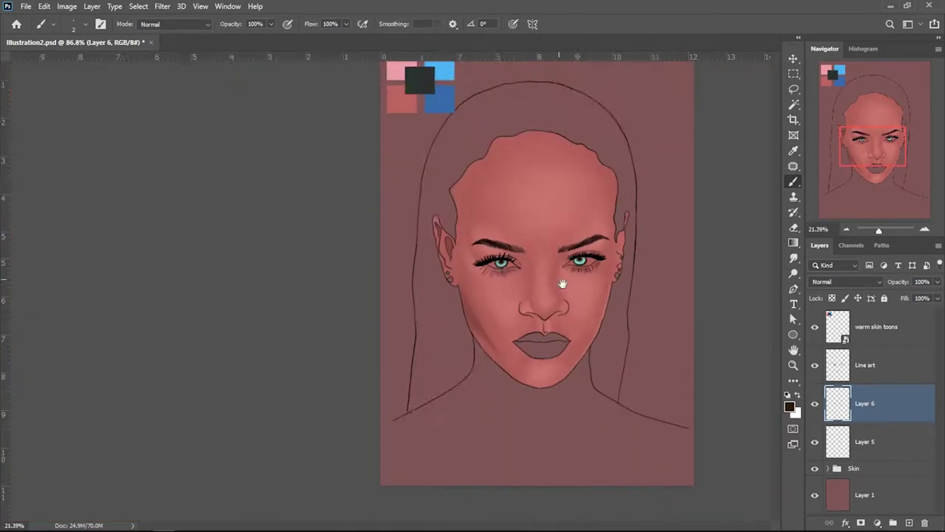
- Group Layer 5 and Layer 6 into a group named 'Eye'
{"action": "left_click", "coordinate": [864, 442], "text": "shift"}
{"action": "key", "text": "ctrl+g"}
{"action": "type", "text": "Eye"}
{"action": "key", "text": "Return"}
- Add a new layer, choose red as the foreground colour and size the brush
{"action": "key", "text": "ctrl+shift+alt+n"}
{"action": "key", "text": "i"}
{"action": "left_click", "coordinate": [789, 407]}
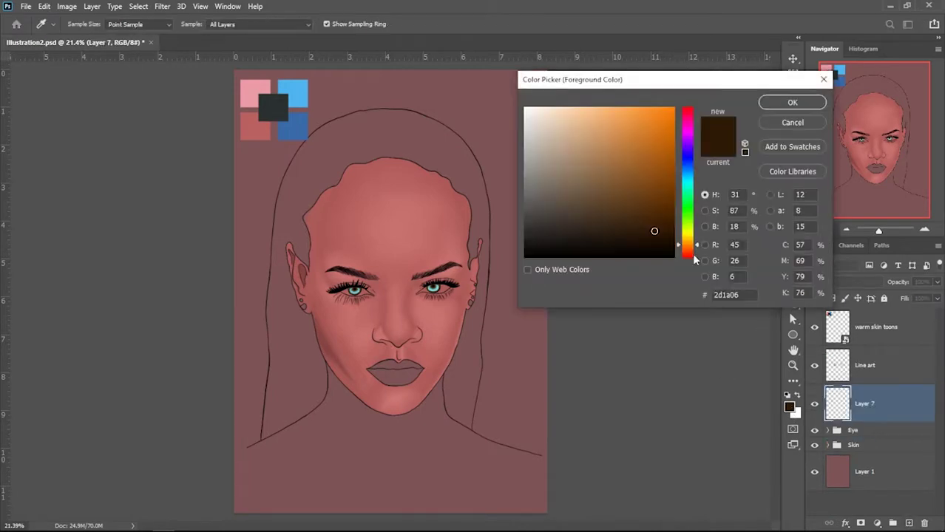
{"action": "left_click_drag", "start_coordinate": [696, 222], "coordinate": [695, 113]}
{"action": "key", "text": "Return"}
{"action": "key", "text": "b"}
{"action": "scroll", "coordinate": [400, 216], "scroll_direction": "up", "scroll_amount": 3}
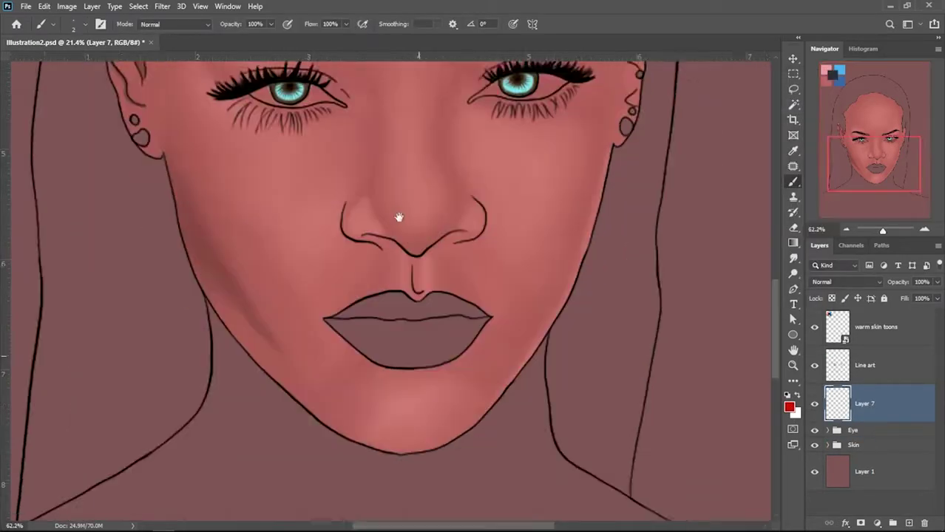
{"action": "scroll", "coordinate": [401, 215], "scroll_direction": "down", "scroll_amount": 1}
{"action": "right_click", "coordinate": [554, 225]}
{"action": "scroll", "coordinate": [650, 385], "scroll_direction": "down", "scroll_amount": 1}
{"action": "key", "text": "Return"}
{"action": "scroll", "coordinate": [400, 344], "scroll_direction": "up", "scroll_amount": 3}
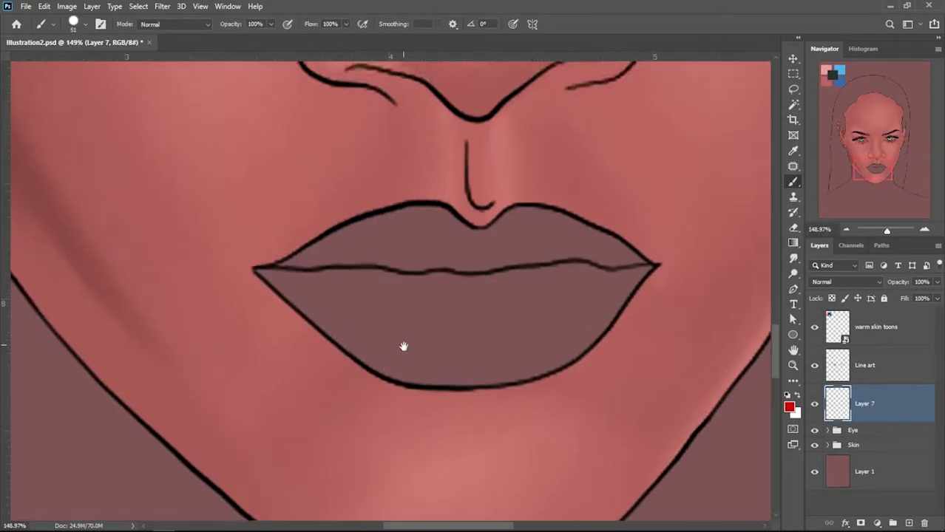
- Paint the left lip corner and fill the lower lip red, enlarging the brush to 30
{"action": "mouse_move", "coordinate": [284, 261]}
{"action": "left_mouse_down"}
{"action": "mouse_move", "coordinate": [250, 231]}
{"action": "mouse_move", "coordinate": [317, 268]}
{"action": "mouse_move", "coordinate": [297, 239]}
{"action": "mouse_move", "coordinate": [443, 239]}
{"action": "mouse_move", "coordinate": [591, 223]}
{"action": "mouse_move", "coordinate": [665, 232]}
{"action": "mouse_move", "coordinate": [667, 256]}
{"action": "mouse_move", "coordinate": [586, 341]}
{"action": "left_mouse_up"}
{"action": "mouse_move", "coordinate": [377, 337]}
{"action": "left_mouse_down"}
{"action": "mouse_move", "coordinate": [475, 359]}
{"action": "mouse_move", "coordinate": [638, 272]}
{"action": "mouse_move", "coordinate": [611, 287]}
{"action": "mouse_move", "coordinate": [520, 255]}
{"action": "mouse_move", "coordinate": [460, 295]}
{"action": "mouse_move", "coordinate": [401, 247]}
{"action": "mouse_move", "coordinate": [442, 336]}
{"action": "mouse_move", "coordinate": [483, 342]}
{"action": "mouse_move", "coordinate": [422, 346]}
{"action": "left_mouse_up"}
{"action": "key", "text": "bracketright"}
{"action": "key", "text": "bracketright"}
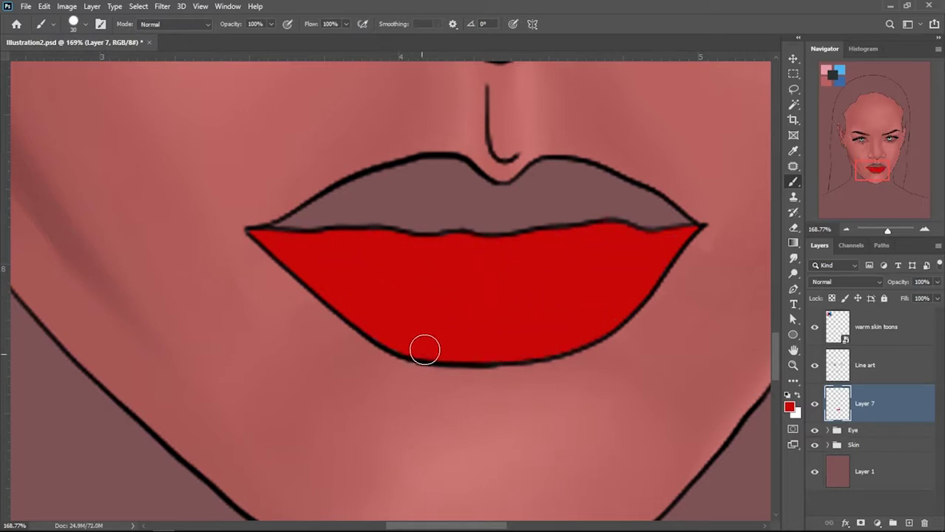
{"action": "scroll", "coordinate": [511, 249], "scroll_direction": "down", "scroll_amount": 10}
{"action": "left_click", "coordinate": [789, 407]}
{"action": "key", "text": "Return"}
- Create lip layers named 'Upper lip' and 'Lower Lip', with Upper lip selected
{"action": "key", "text": "ctrl+shift+n"}
{"action": "type", "text": "Upper lip"}
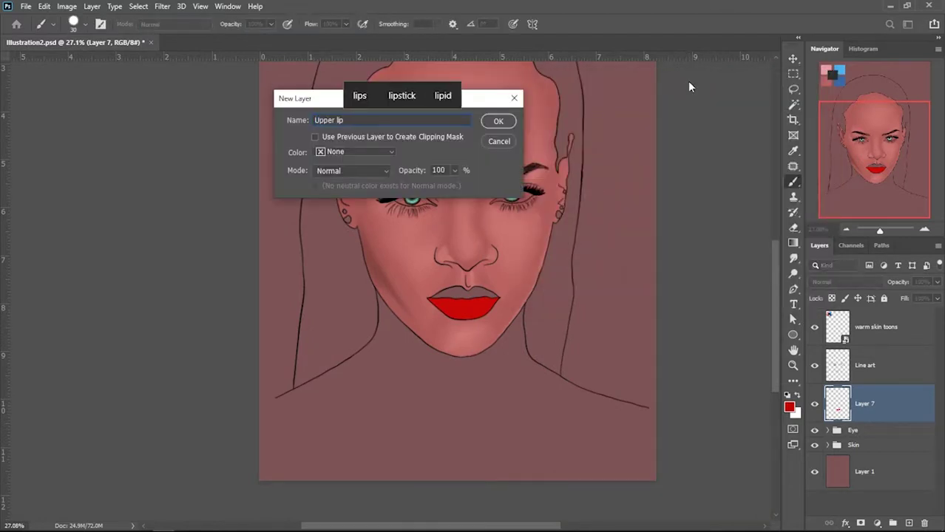
{"action": "key", "text": "Return"}
{"action": "double_click", "coordinate": [866, 442]}
{"action": "type", "text": "Lower Lip"}
{"action": "left_click", "coordinate": [876, 405]}
{"action": "scroll", "coordinate": [460, 298], "scroll_direction": "up", "scroll_amount": 10}
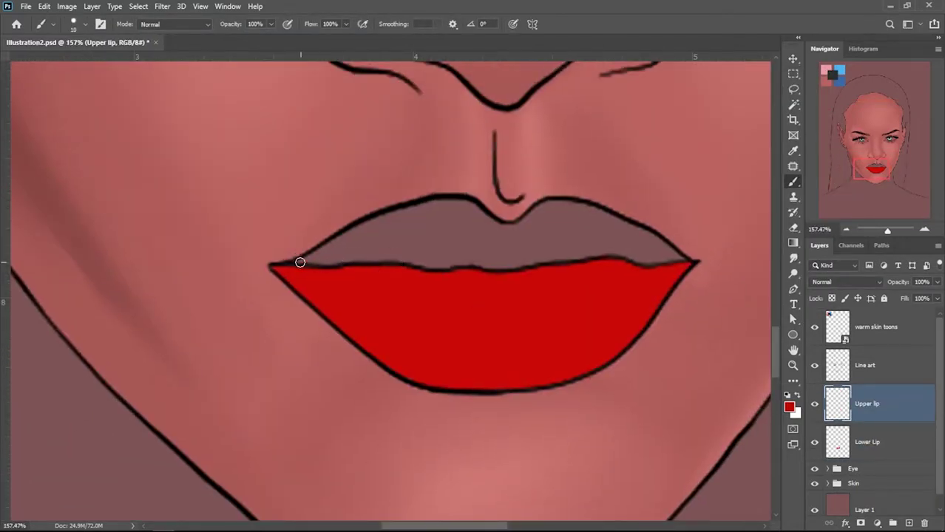
- Paint the upper lip red and slightly darken the lip colour with Hue/Saturation
{"action": "mouse_move", "coordinate": [300, 261]}
{"action": "left_mouse_down"}
{"action": "mouse_move", "coordinate": [447, 205]}
{"action": "mouse_move", "coordinate": [481, 221]}
{"action": "mouse_move", "coordinate": [587, 209]}
{"action": "mouse_move", "coordinate": [658, 238]}
{"action": "mouse_move", "coordinate": [662, 260]}
{"action": "mouse_move", "coordinate": [643, 244]}
{"action": "left_mouse_up"}
{"action": "mouse_move", "coordinate": [311, 260]}
{"action": "left_mouse_down"}
{"action": "mouse_move", "coordinate": [449, 264]}
{"action": "mouse_move", "coordinate": [626, 247]}
{"action": "mouse_move", "coordinate": [570, 230]}
{"action": "mouse_move", "coordinate": [519, 258]}
{"action": "mouse_move", "coordinate": [483, 239]}
{"action": "mouse_move", "coordinate": [395, 248]}
{"action": "mouse_move", "coordinate": [474, 237]}
{"action": "left_mouse_up"}
{"action": "key", "text": "bracketright"}
{"action": "key", "text": "bracketright"}
{"action": "key", "text": "ctrl+0"}
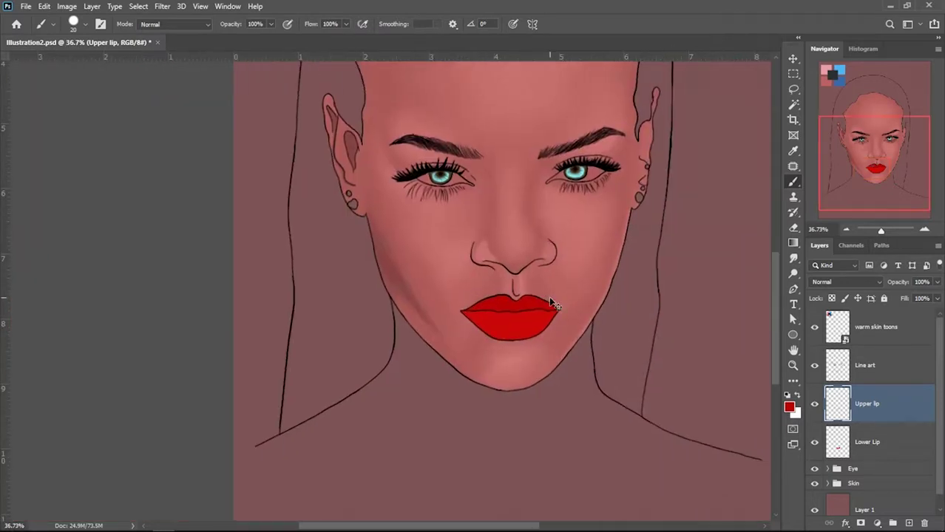
{"action": "key", "text": "ctrl+u"}
{"action": "left_click_drag", "start_coordinate": [626, 207], "coordinate": [625, 207]}
{"action": "left_click", "coordinate": [760, 89]}
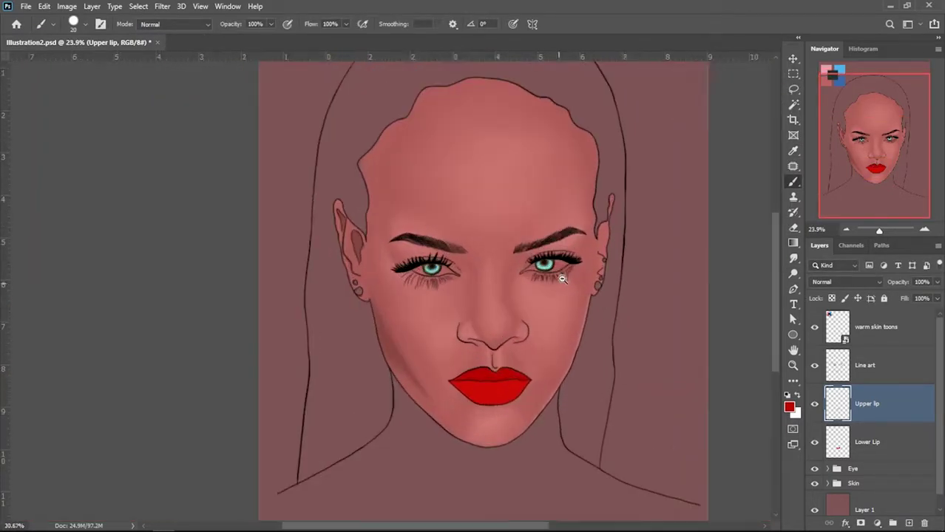
- Save the document and group the two lip layers together
{"action": "scroll", "coordinate": [589, 219], "scroll_direction": "down", "scroll_amount": 5}
{"action": "key", "text": "ctrl+s"}
{"action": "left_click", "coordinate": [867, 443], "text": "shift"}
{"action": "key", "text": "ctrl+g"}
- Name the lip group 'Mouth' and add a new layer
{"action": "double_click", "coordinate": [858, 431]}
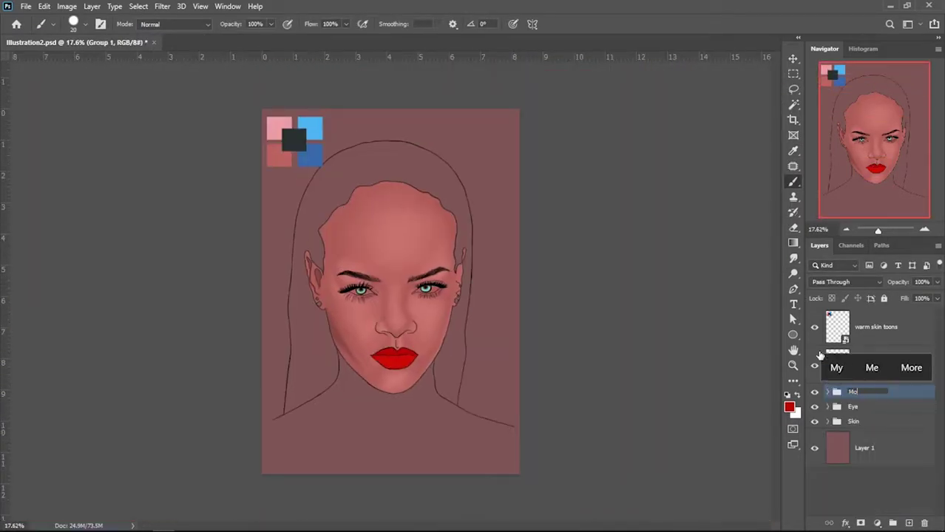
{"action": "type", "text": "Mouth"}
{"action": "key", "text": "ctrl+shift+alt+n"}
- Choose an orange-leaning brown foreground colour for the hair
{"action": "left_click", "coordinate": [789, 407]}
{"action": "left_click_drag", "start_coordinate": [688, 258], "coordinate": [688, 246]}
{"action": "left_click_drag", "start_coordinate": [659, 194], "coordinate": [671, 200]}
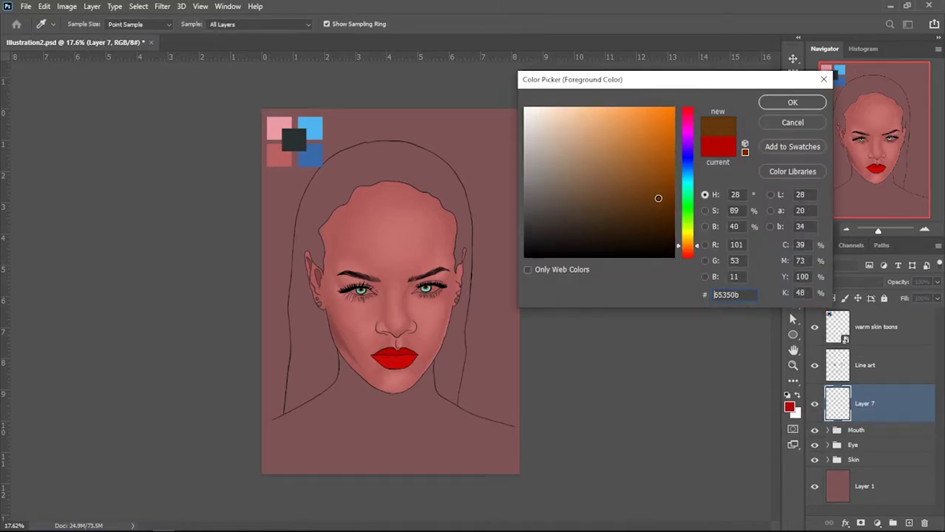
{"action": "key", "text": "Return"}
{"action": "scroll", "coordinate": [337, 290], "scroll_direction": "up", "scroll_amount": 5}
{"action": "scroll", "coordinate": [414, 222], "scroll_direction": "down", "scroll_amount": 5}
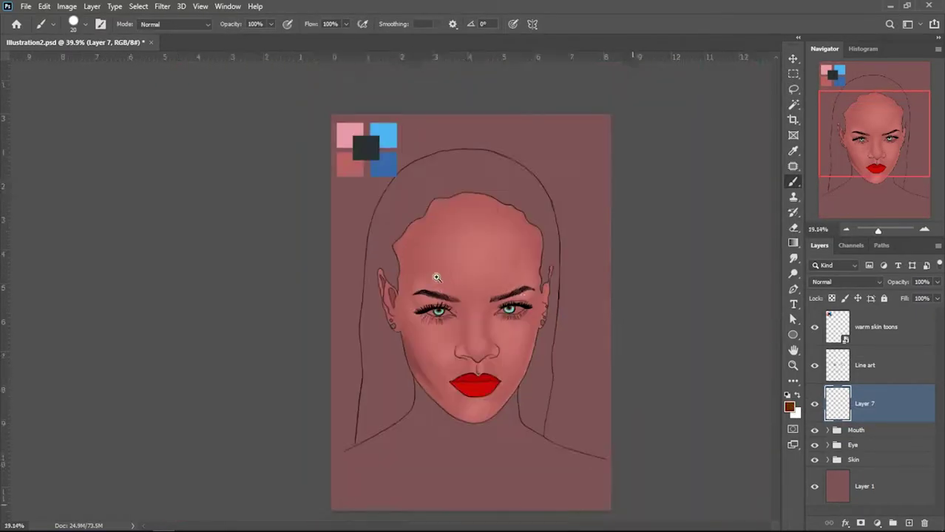
- Magic Wand the hair area from the Line art layer, expand it, paint it brown and deselect
{"action": "key", "text": "w"}
{"action": "left_click", "coordinate": [447, 159]}
{"action": "key", "text": "alt+bracketright"}
{"action": "scroll", "coordinate": [390, 234], "scroll_direction": "up", "scroll_amount": 2}
{"action": "left_click", "coordinate": [138, 6]}
{"action": "left_click", "coordinate": [273, 195]}
{"action": "key", "text": "Return"}
{"action": "key", "text": "b"}
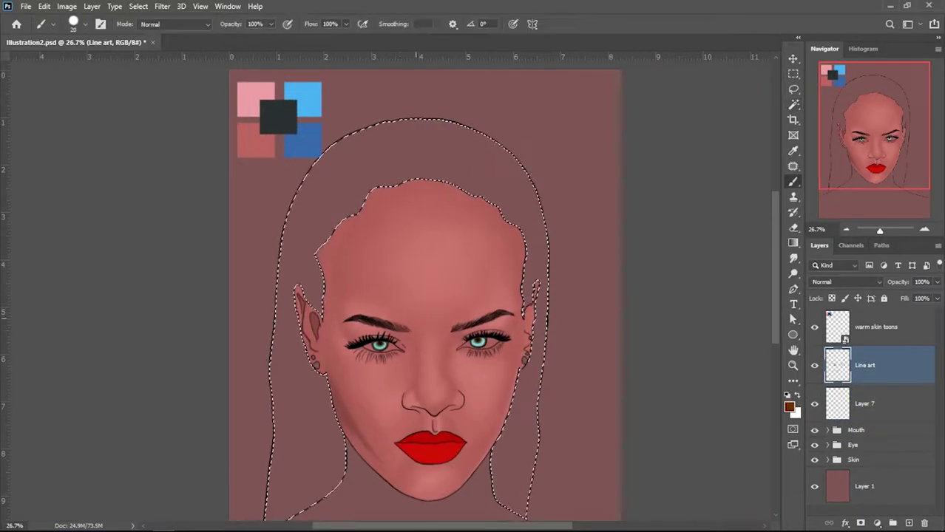
{"action": "scroll", "coordinate": [453, 369], "scroll_direction": "down", "scroll_amount": 2}
{"action": "mouse_move", "coordinate": [452, 392]}
{"action": "left_mouse_down"}
{"action": "mouse_move", "coordinate": [407, 175]}
{"action": "mouse_move", "coordinate": [358, 143]}
{"action": "mouse_move", "coordinate": [466, 363]}
{"action": "left_mouse_up"}
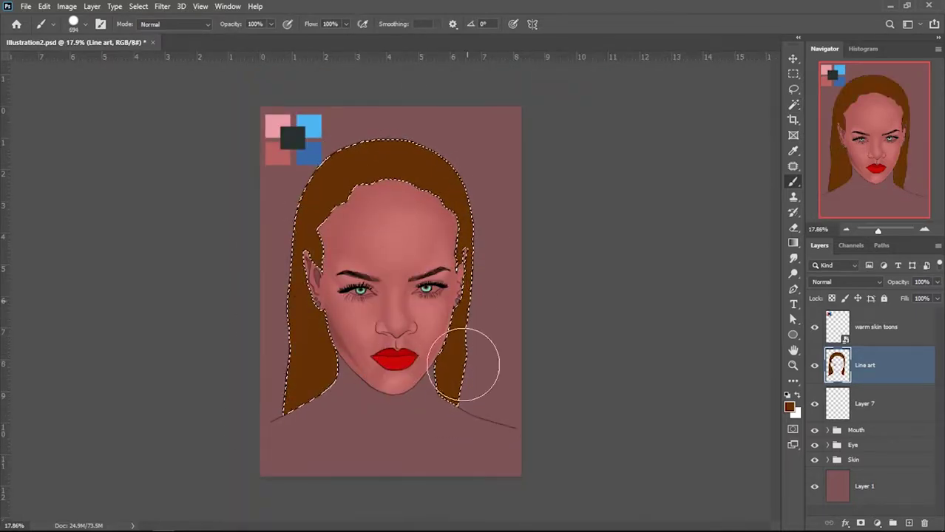
{"action": "key", "text": "ctrl+d"}
- Darken and desaturate the brown hair with Hue/Saturation
{"action": "scroll", "coordinate": [395, 275], "scroll_direction": "up", "scroll_amount": 5}
{"action": "scroll", "coordinate": [395, 274], "scroll_direction": "down", "scroll_amount": 4}
{"action": "key", "text": "ctrl+u"}
{"action": "mouse_move", "coordinate": [627, 178]}
{"action": "left_mouse_down"}
{"action": "mouse_move", "coordinate": [599, 178]}
{"action": "mouse_move", "coordinate": [606, 208]}
{"action": "left_mouse_up"}
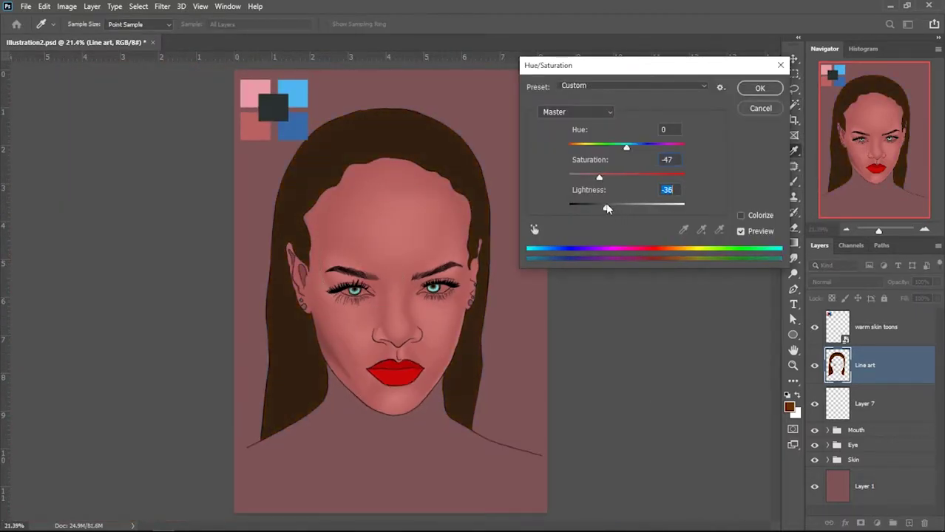
{"action": "left_click", "coordinate": [759, 88]}
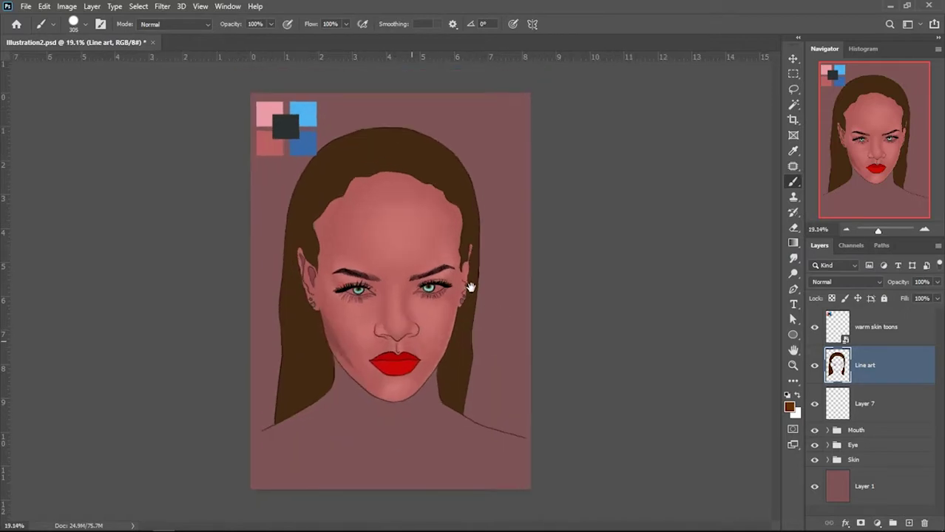
- Add a new layer inside the Eye group and pick a light beige colour
{"action": "scroll", "coordinate": [666, 368], "scroll_direction": "up", "scroll_amount": 3}
{"action": "left_click", "coordinate": [828, 445]}
{"action": "left_click", "coordinate": [909, 523]}
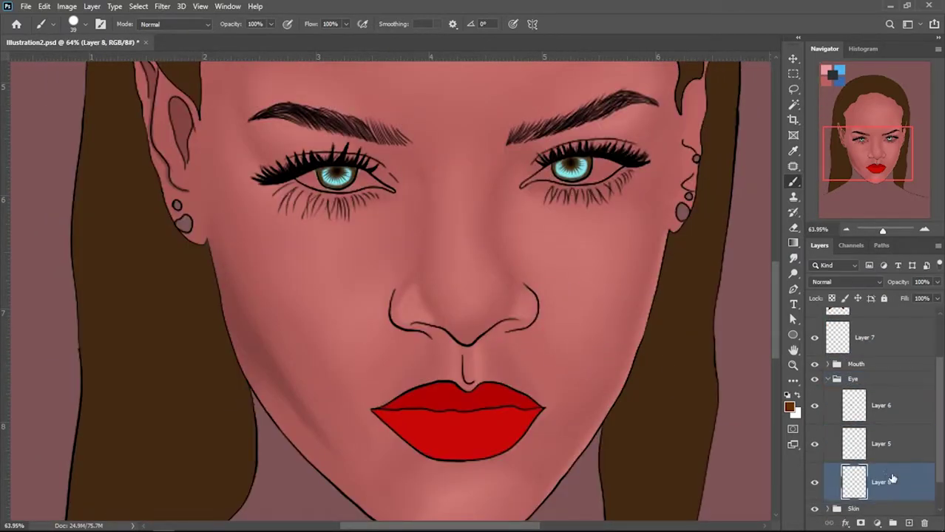
{"action": "scroll", "coordinate": [570, 297], "scroll_direction": "up", "scroll_amount": 1}
{"action": "left_click", "coordinate": [789, 407]}
{"action": "left_click", "coordinate": [542, 112]}
{"action": "left_click", "coordinate": [791, 104]}
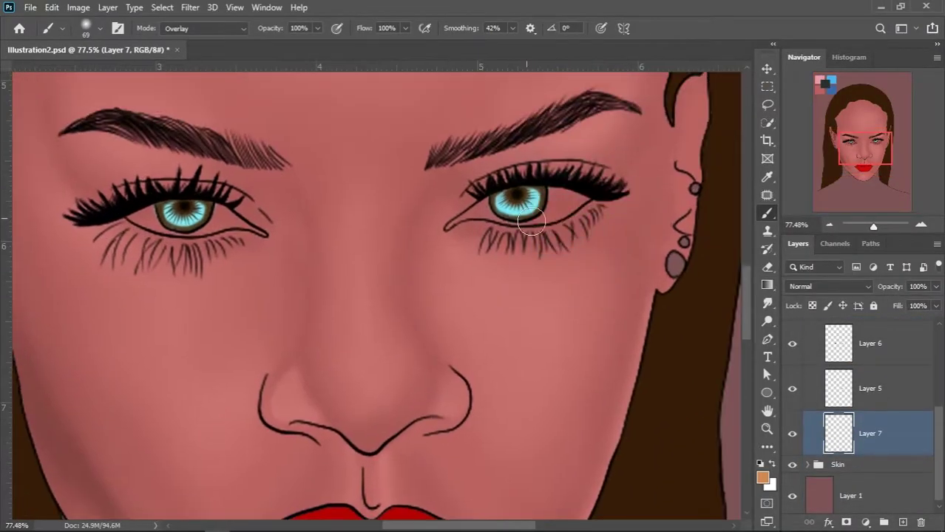
- Pick a near-white pink and paint the lower lid and outer corner of the first eye white
{"action": "left_click_drag", "start_coordinate": [780, 292], "coordinate": [780, 297]}
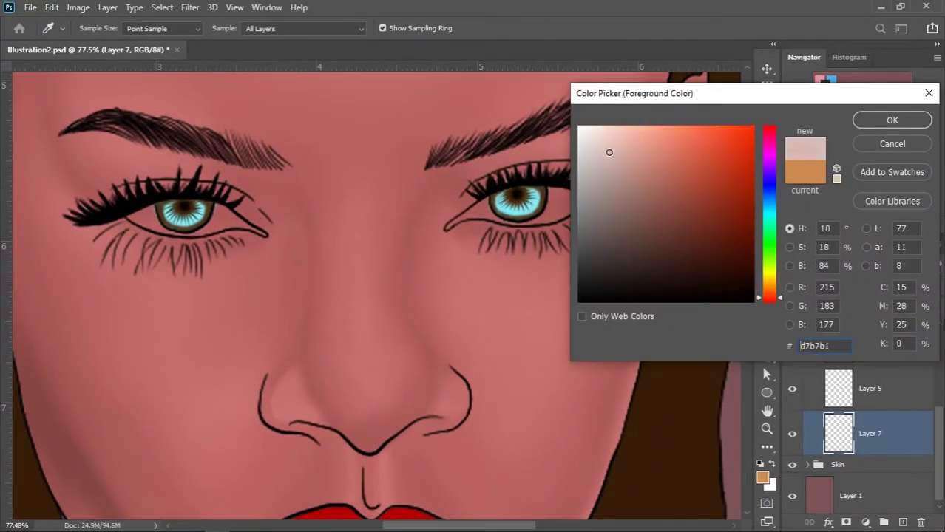
{"action": "left_click_drag", "start_coordinate": [607, 152], "coordinate": [594, 143]}
{"action": "left_click", "coordinate": [894, 122]}
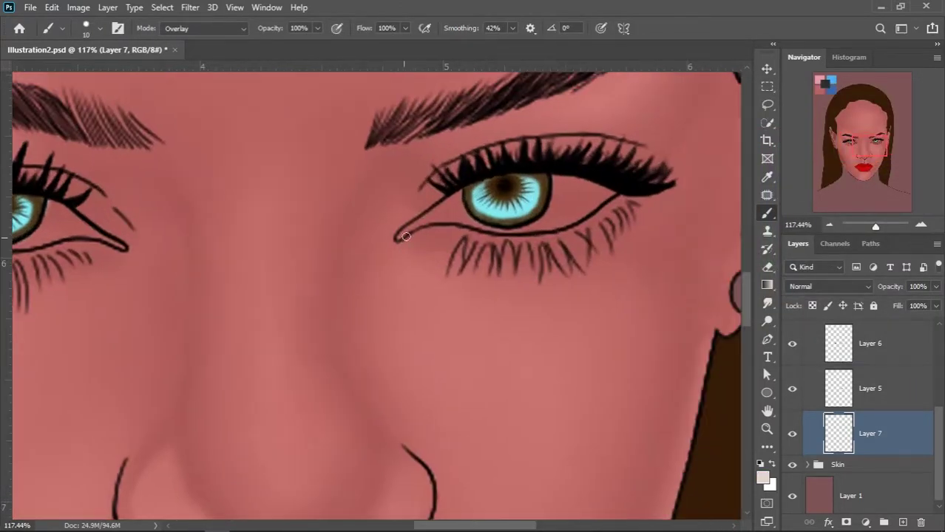
{"action": "left_click_drag", "start_coordinate": [406, 236], "coordinate": [430, 222]}
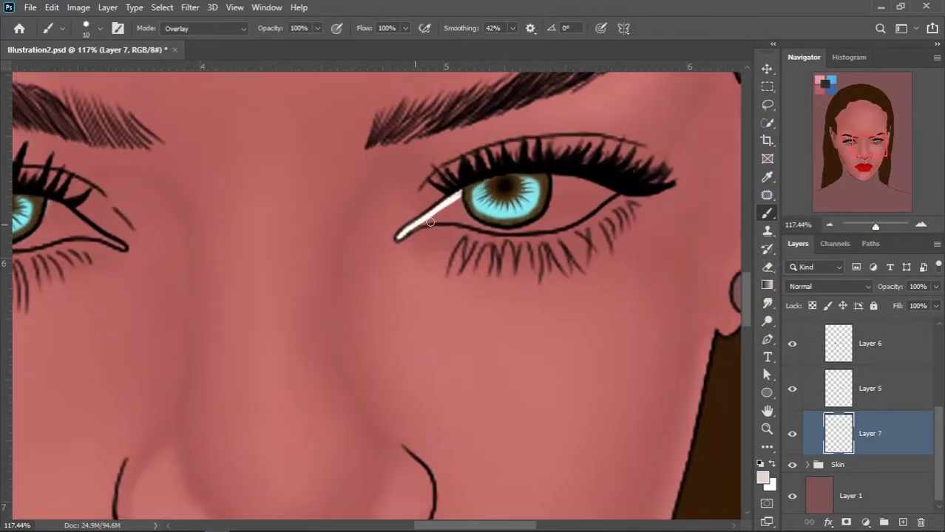
{"action": "left_click_drag", "start_coordinate": [528, 228], "coordinate": [628, 179]}
- Adjust the brush size and fill the eye white left of the iris
{"action": "right_click", "coordinate": [579, 201]}
{"action": "key", "text": "Escape"}
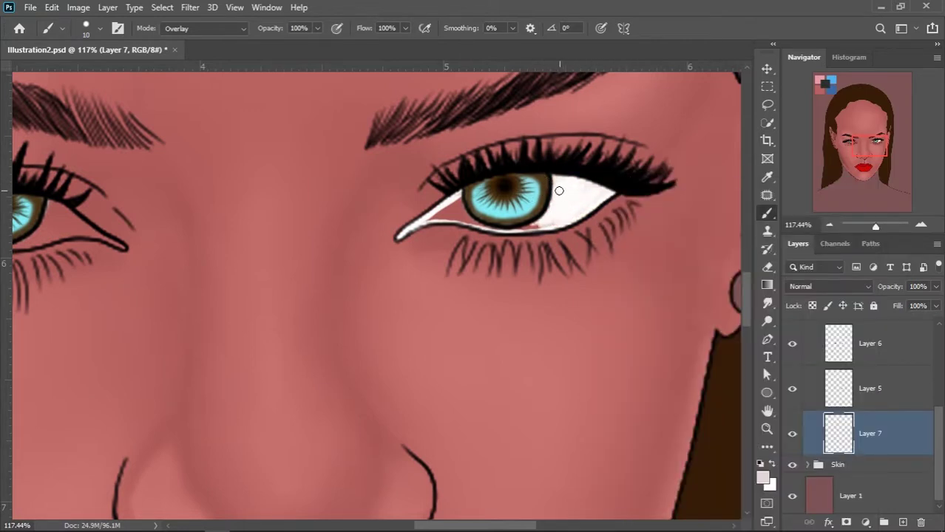
{"action": "key", "text": "alt+bracketleft"}
{"action": "key", "text": "alt+bracketright"}
{"action": "left_click_drag", "start_coordinate": [604, 196], "coordinate": [530, 228]}
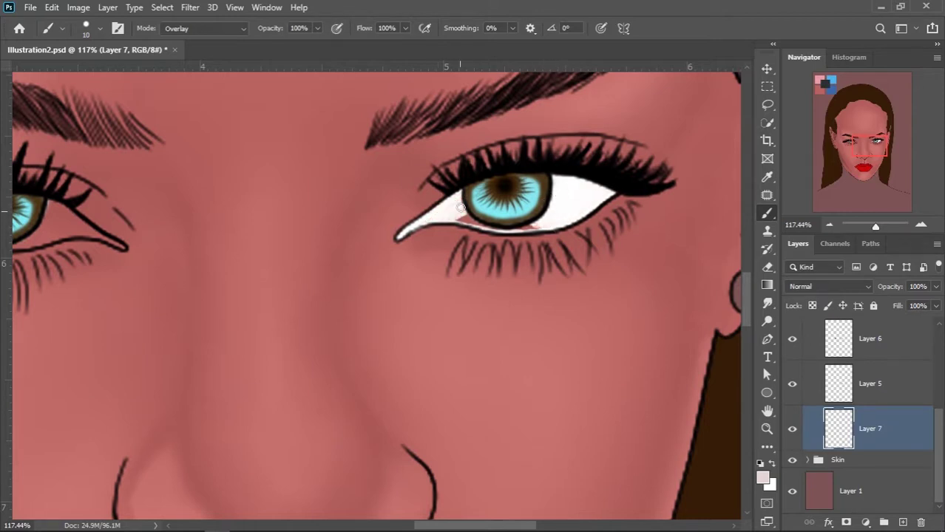
{"action": "scroll", "coordinate": [416, 247], "scroll_direction": "down", "scroll_amount": 5}
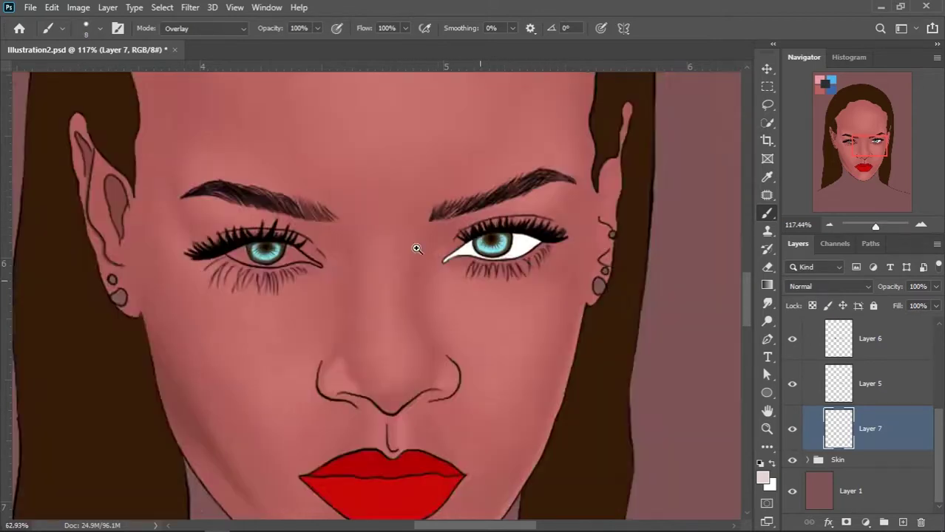
{"action": "scroll", "coordinate": [296, 222], "scroll_direction": "up", "scroll_amount": 6}
- Paint the inner corner, outer white and remaining white of the other eye
{"action": "mouse_move", "coordinate": [374, 151]}
{"action": "left_mouse_down"}
{"action": "mouse_move", "coordinate": [332, 170]}
{"action": "mouse_move", "coordinate": [349, 156]}
{"action": "mouse_move", "coordinate": [392, 154]}
{"action": "left_mouse_up"}
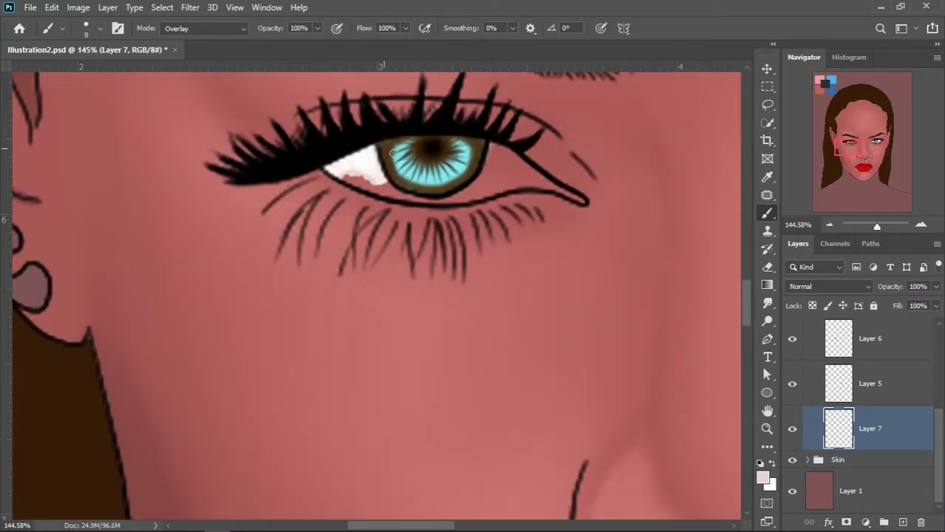
{"action": "mouse_move", "coordinate": [583, 201]}
{"action": "left_mouse_down"}
{"action": "mouse_move", "coordinate": [476, 194]}
{"action": "mouse_move", "coordinate": [500, 156]}
{"action": "left_mouse_up"}
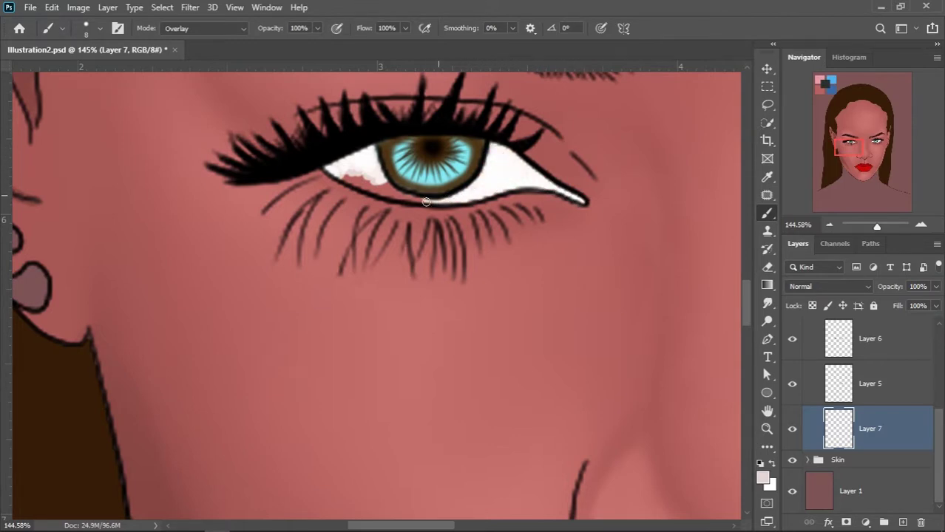
{"action": "mouse_move", "coordinate": [426, 201]}
{"action": "left_mouse_down"}
{"action": "mouse_move", "coordinate": [385, 191]}
{"action": "mouse_move", "coordinate": [437, 198]}
{"action": "left_mouse_up"}
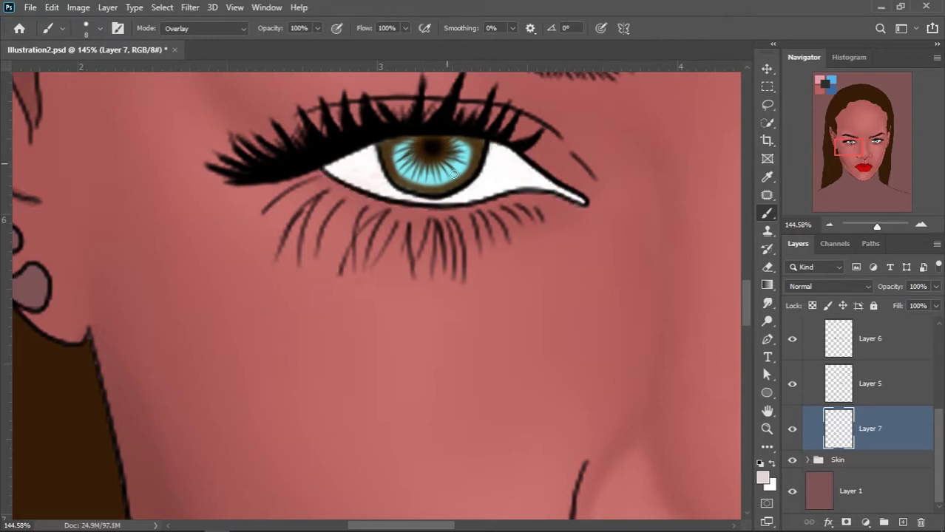
{"action": "scroll", "coordinate": [370, 295], "scroll_direction": "down", "scroll_amount": 5}
{"action": "scroll", "coordinate": [370, 296], "scroll_direction": "up", "scroll_amount": 3}
- Lower the hue and saturation of the eye whites and darken them slightly with Hue/Saturation
{"action": "key", "text": "ctrl+u"}
{"action": "left_click_drag", "start_coordinate": [734, 172], "coordinate": [738, 174]}
{"action": "left_click_drag", "start_coordinate": [734, 244], "coordinate": [729, 243]}
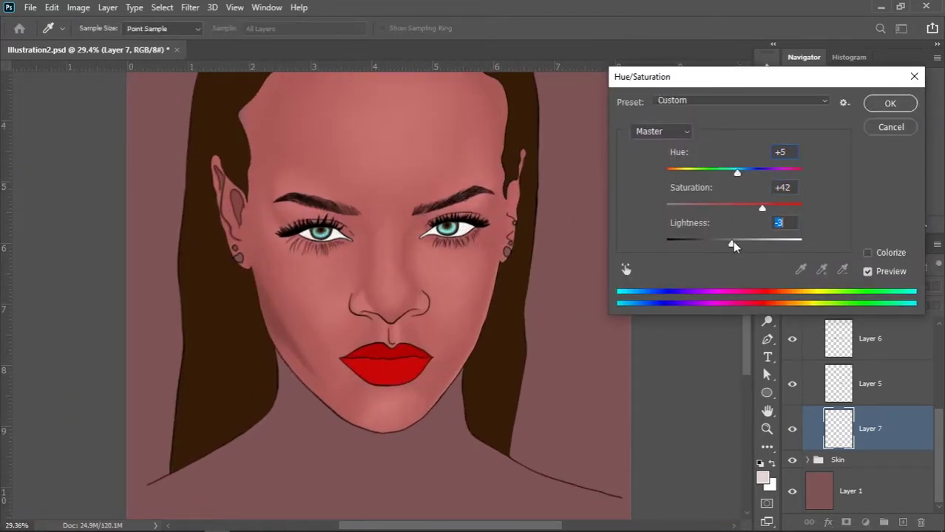
{"action": "left_click_drag", "start_coordinate": [762, 207], "coordinate": [752, 208]}
{"action": "left_click_drag", "start_coordinate": [736, 171], "coordinate": [722, 174]}
{"action": "left_click", "coordinate": [890, 103]}
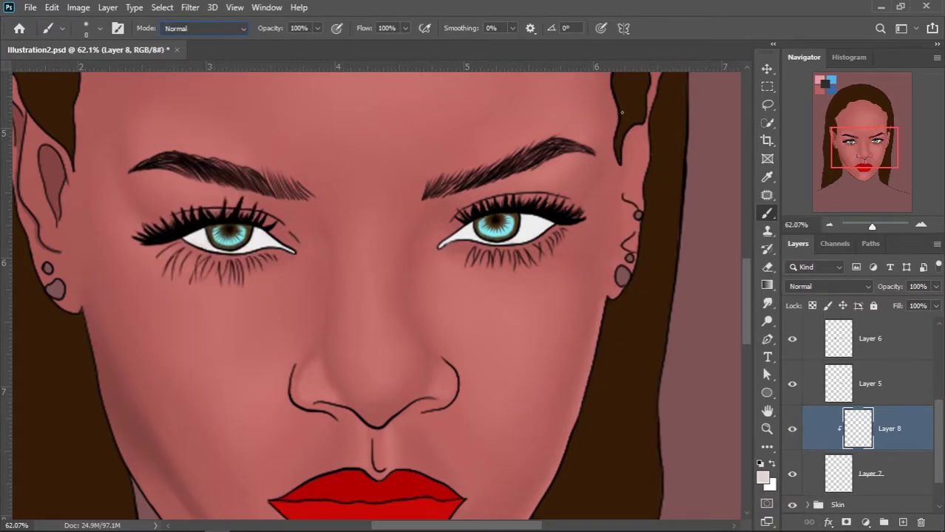
- Select a soft round brush and a light pink foreground colour
{"action": "scroll", "coordinate": [518, 281], "scroll_direction": "up", "scroll_amount": 2}
{"action": "right_click", "coordinate": [643, 180]}
{"action": "double_click", "coordinate": [729, 329]}
{"action": "scroll", "coordinate": [716, 341], "scroll_direction": "up", "scroll_amount": 2}
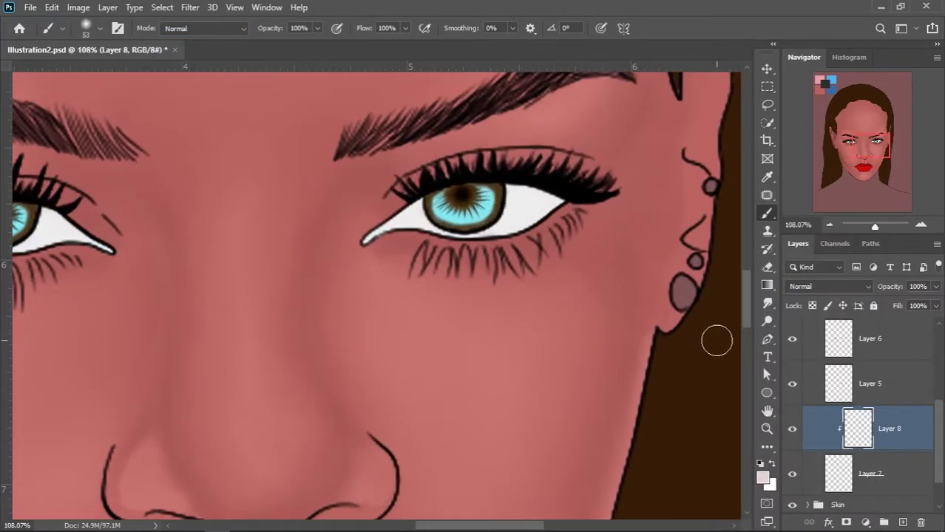
{"action": "left_click", "coordinate": [763, 477]}
{"action": "left_click", "coordinate": [630, 141]}
{"action": "left_click", "coordinate": [893, 121]}
- Shade the inner and outer corners of both eye whites with soft pink
{"action": "left_click_drag", "start_coordinate": [518, 194], "coordinate": [556, 213]}
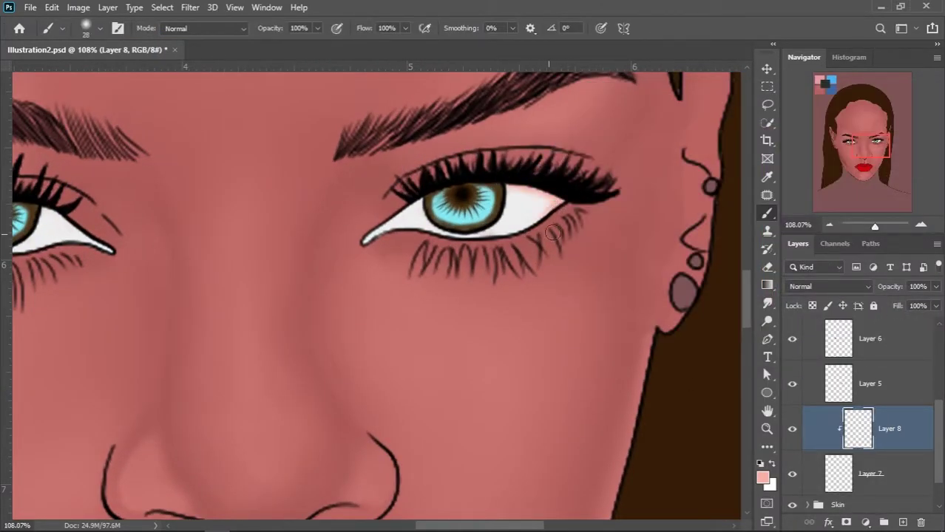
{"action": "scroll", "coordinate": [533, 240], "scroll_direction": "left", "scroll_amount": 1}
{"action": "left_click_drag", "start_coordinate": [403, 237], "coordinate": [439, 235]}
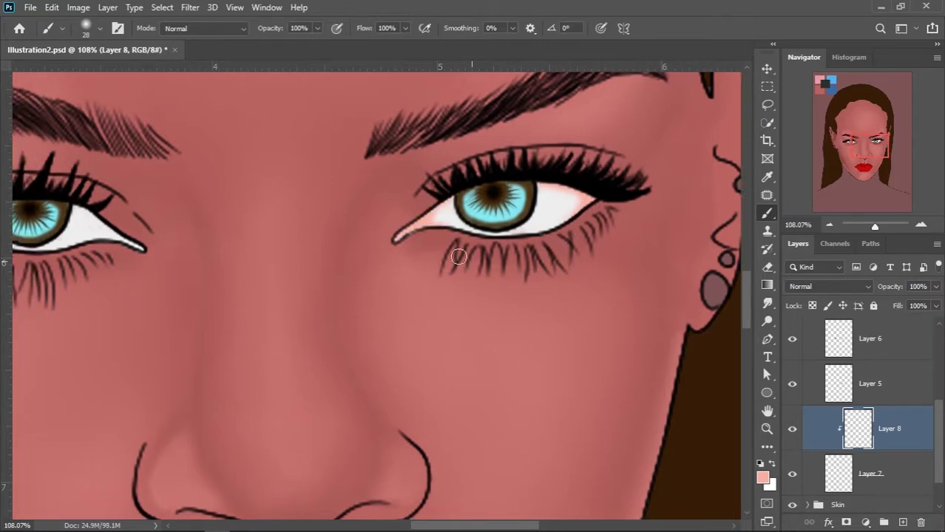
{"action": "scroll", "coordinate": [459, 257], "scroll_direction": "down", "scroll_amount": 3}
{"action": "scroll", "coordinate": [296, 233], "scroll_direction": "up", "scroll_amount": 3}
{"action": "scroll", "coordinate": [364, 220], "scroll_direction": "down", "scroll_amount": 1}
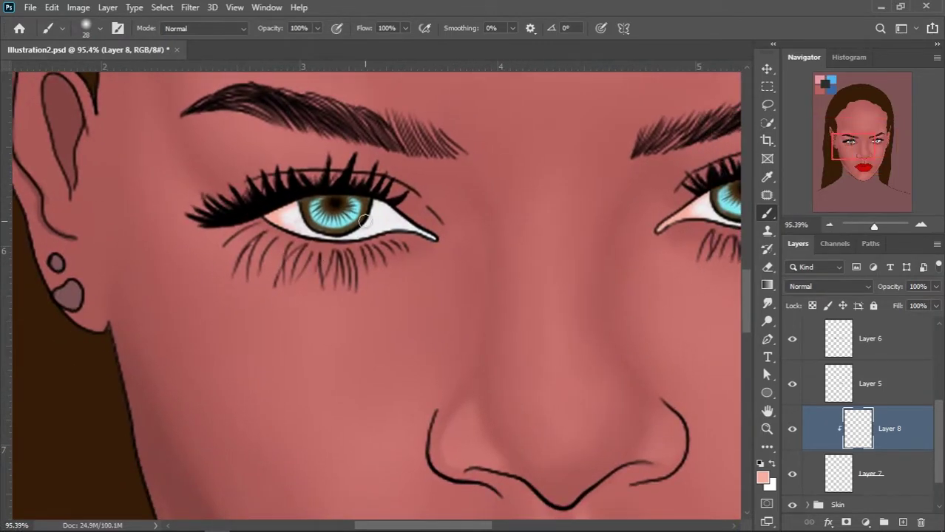
{"action": "left_click_drag", "start_coordinate": [381, 210], "coordinate": [435, 236]}
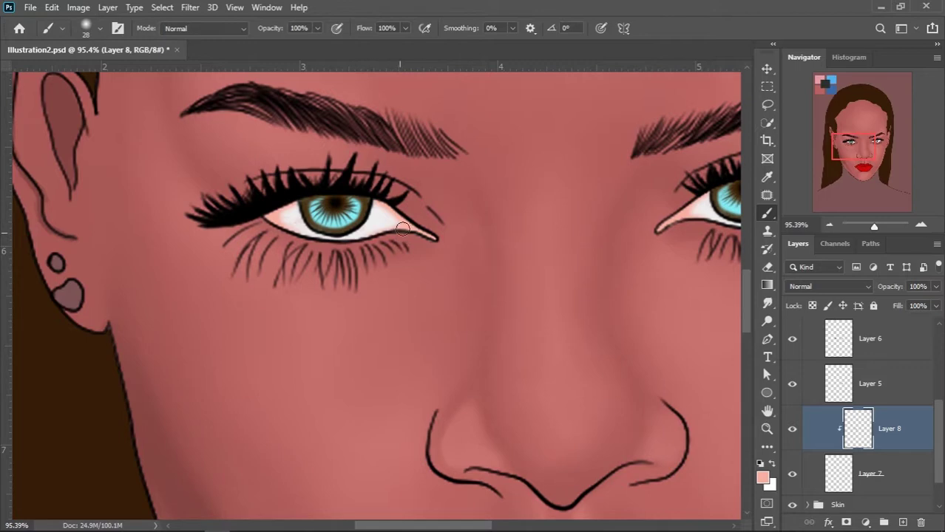
{"action": "scroll", "coordinate": [403, 229], "scroll_direction": "down", "scroll_amount": 3}
{"action": "scroll", "coordinate": [517, 312], "scroll_direction": "up", "scroll_amount": 2}
{"action": "scroll", "coordinate": [367, 244], "scroll_direction": "up", "scroll_amount": 1}
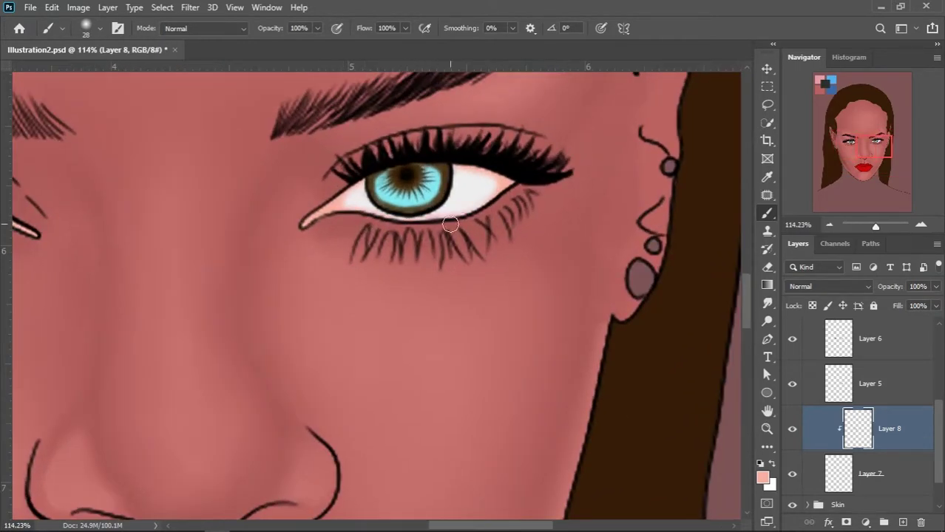
{"action": "scroll", "coordinate": [450, 224], "scroll_direction": "down", "scroll_amount": 3}
{"action": "scroll", "coordinate": [379, 239], "scroll_direction": "up", "scroll_amount": 2}
{"action": "scroll", "coordinate": [478, 248], "scroll_direction": "down", "scroll_amount": 2}
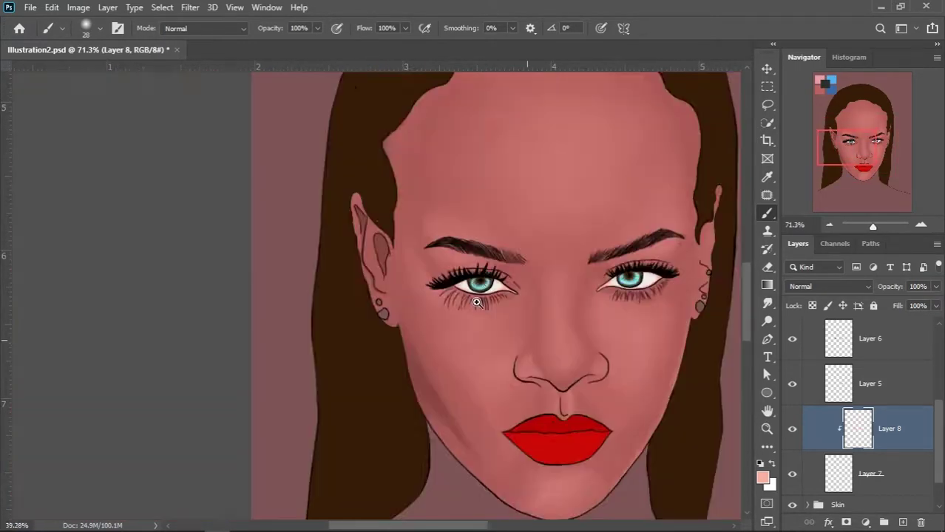
{"action": "scroll", "coordinate": [473, 259], "scroll_direction": "down", "scroll_amount": 1}
{"action": "scroll", "coordinate": [441, 323], "scroll_direction": "up", "scroll_amount": 1}
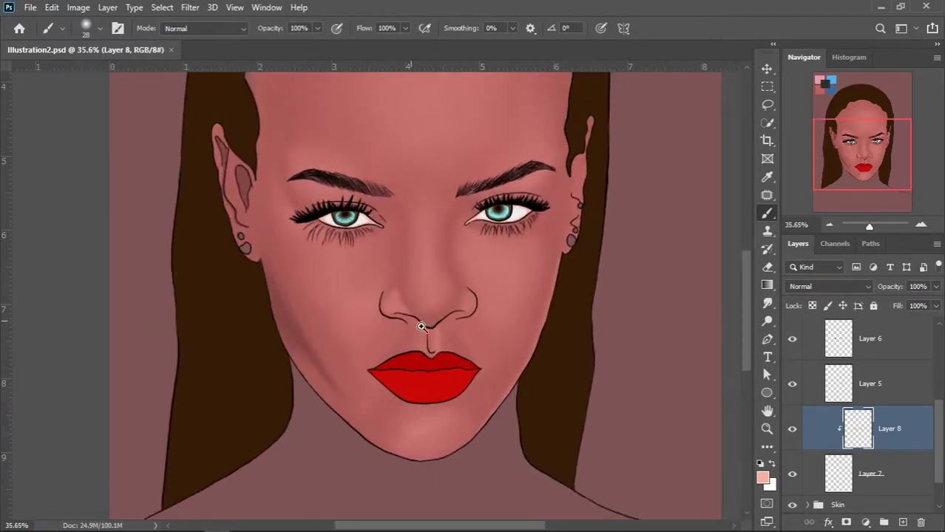
{"action": "scroll", "coordinate": [425, 311], "scroll_direction": "up", "scroll_amount": 1}
{"action": "scroll", "coordinate": [429, 303], "scroll_direction": "up", "scroll_amount": 1}
- Add a new layer above the Eye group and sample the face's skin colour as foreground
{"action": "scroll", "coordinate": [873, 414], "scroll_direction": "up", "scroll_amount": 2}
{"action": "left_click", "coordinate": [917, 443]}
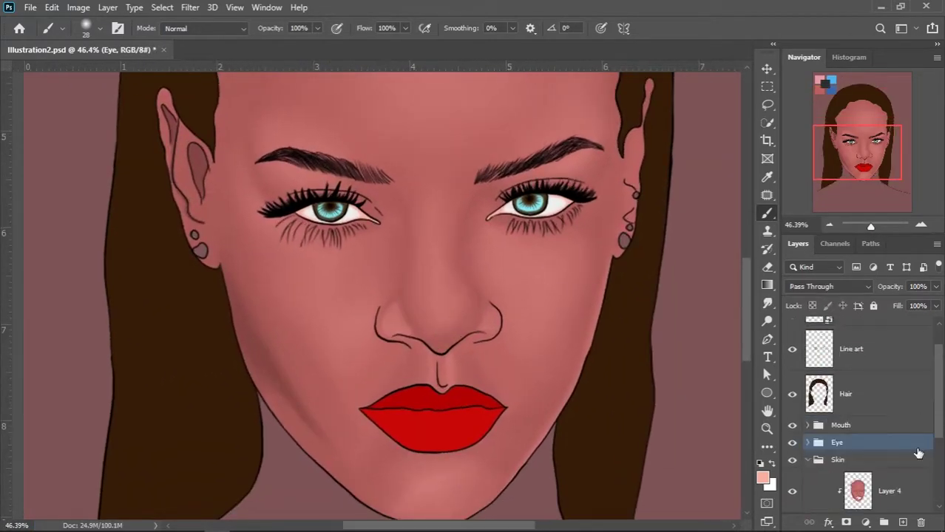
{"action": "left_click", "coordinate": [903, 523]}
{"action": "scroll", "coordinate": [436, 185], "scroll_direction": "up", "scroll_amount": 1}
{"action": "key", "text": "i"}
{"action": "left_click", "coordinate": [368, 179]}
{"action": "left_click", "coordinate": [763, 477]}
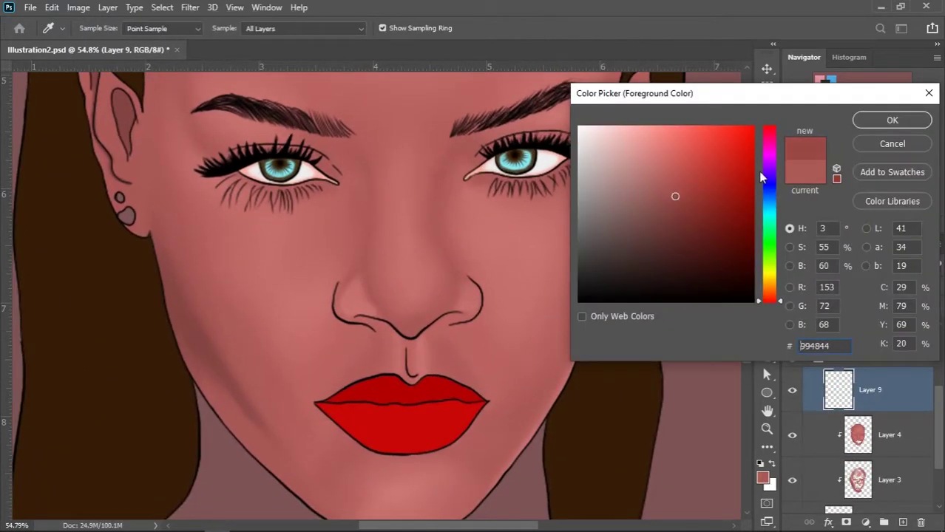
{"action": "key", "text": "Return"}
- Brush skin tone over the outer lower lashes and along the lower lid
{"action": "key", "text": "b"}
{"action": "scroll", "coordinate": [495, 153], "scroll_direction": "up", "scroll_amount": 2}
{"action": "left_click_drag", "start_coordinate": [572, 119], "coordinate": [509, 151]}
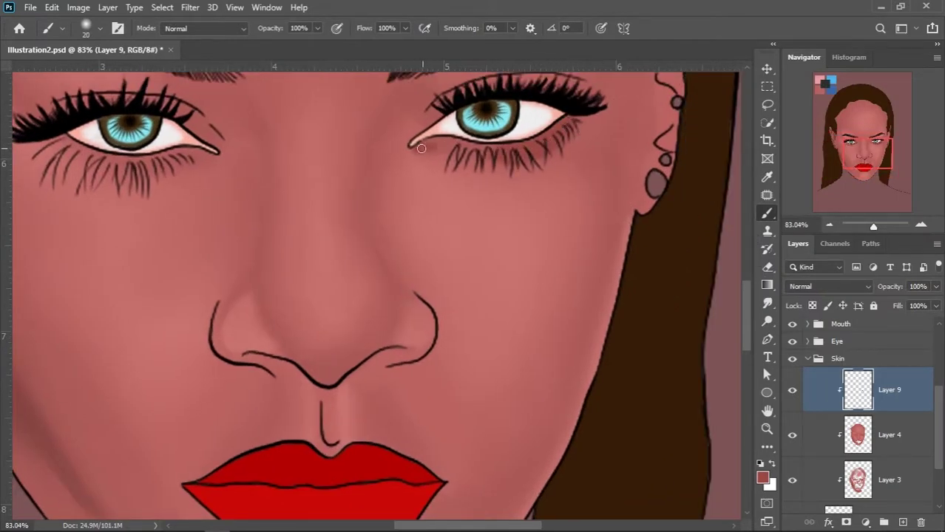
{"action": "left_click_drag", "start_coordinate": [420, 149], "coordinate": [482, 155]}
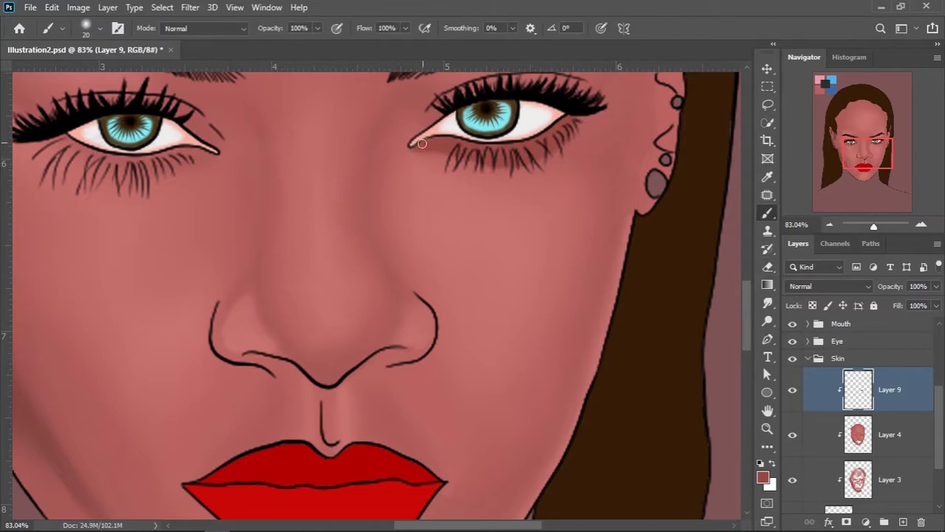
{"action": "scroll", "coordinate": [414, 152], "scroll_direction": "down", "scroll_amount": 4}
{"action": "scroll", "coordinate": [444, 191], "scroll_direction": "up", "scroll_amount": 5}
{"action": "scroll", "coordinate": [443, 195], "scroll_direction": "up", "scroll_amount": 1}
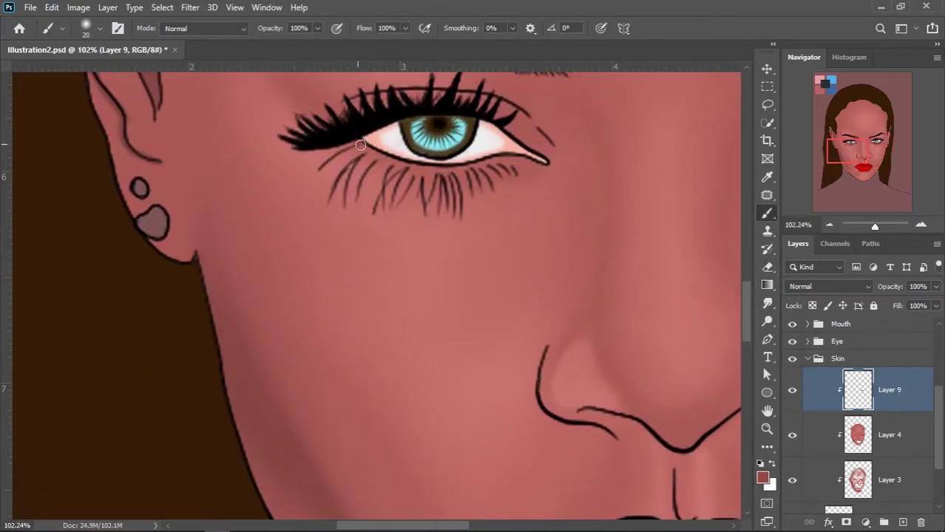
- Shade beneath the lower eyelids, near the inner eye corner, and along the upper lid crease
{"action": "key", "text": "bracketleft"}
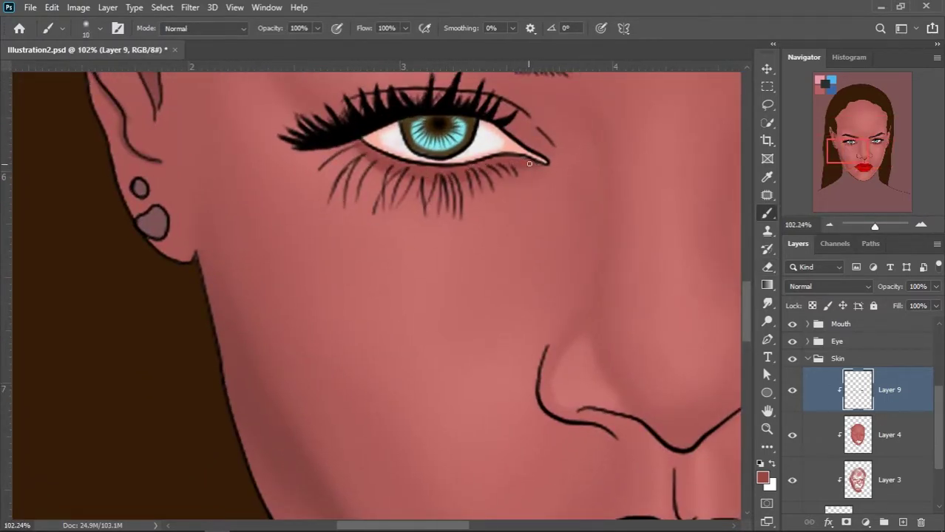
{"action": "left_click_drag", "start_coordinate": [366, 158], "coordinate": [483, 176]}
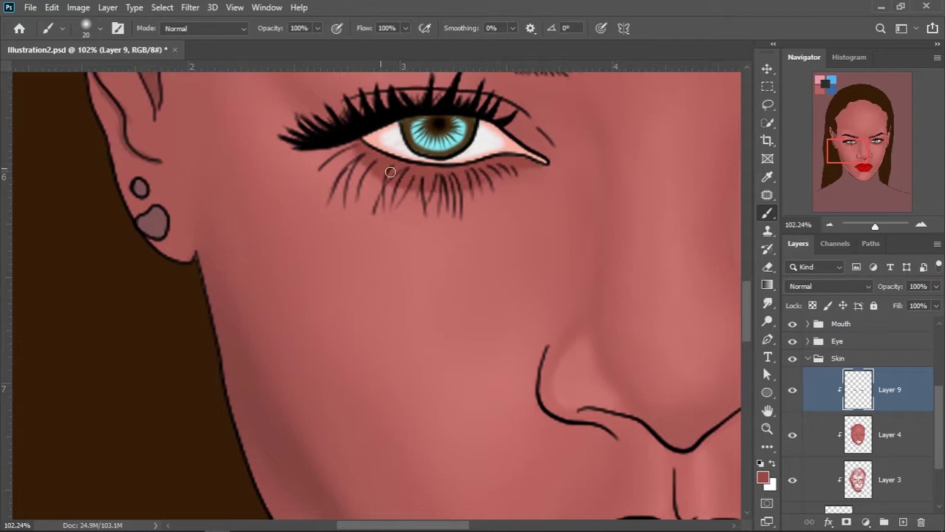
{"action": "scroll", "coordinate": [391, 171], "scroll_direction": "down", "scroll_amount": 2}
{"action": "scroll", "coordinate": [332, 111], "scroll_direction": "up", "scroll_amount": 1}
{"action": "key", "text": "bracketright"}
{"action": "key", "text": "bracketright"}
{"action": "mouse_move", "coordinate": [331, 112]}
{"action": "left_mouse_down"}
{"action": "mouse_move", "coordinate": [354, 145]}
{"action": "mouse_move", "coordinate": [414, 166]}
{"action": "mouse_move", "coordinate": [518, 167]}
{"action": "mouse_move", "coordinate": [559, 191]}
{"action": "left_mouse_up"}
{"action": "key", "text": "bracketleft"}
{"action": "key", "text": "bracketleft"}
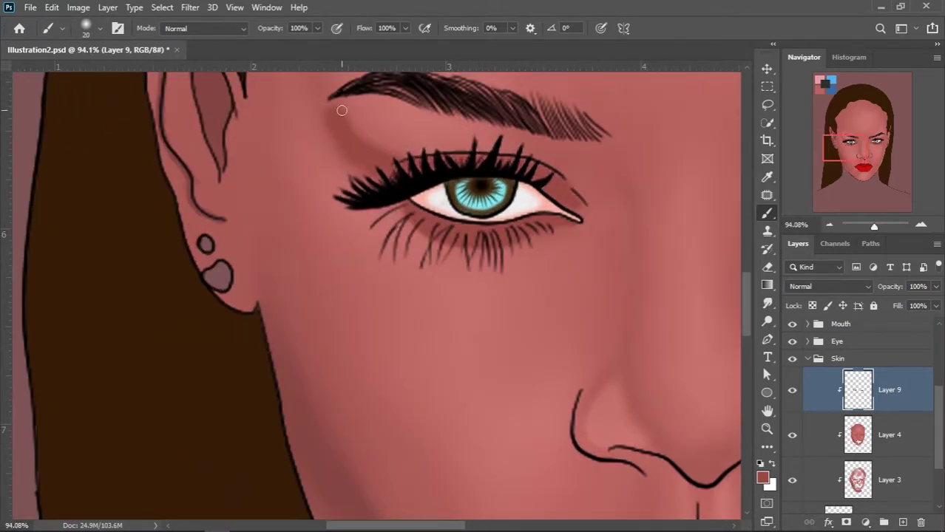
{"action": "scroll", "coordinate": [342, 142], "scroll_direction": "down", "scroll_amount": 5}
{"action": "scroll", "coordinate": [400, 210], "scroll_direction": "up", "scroll_amount": 4}
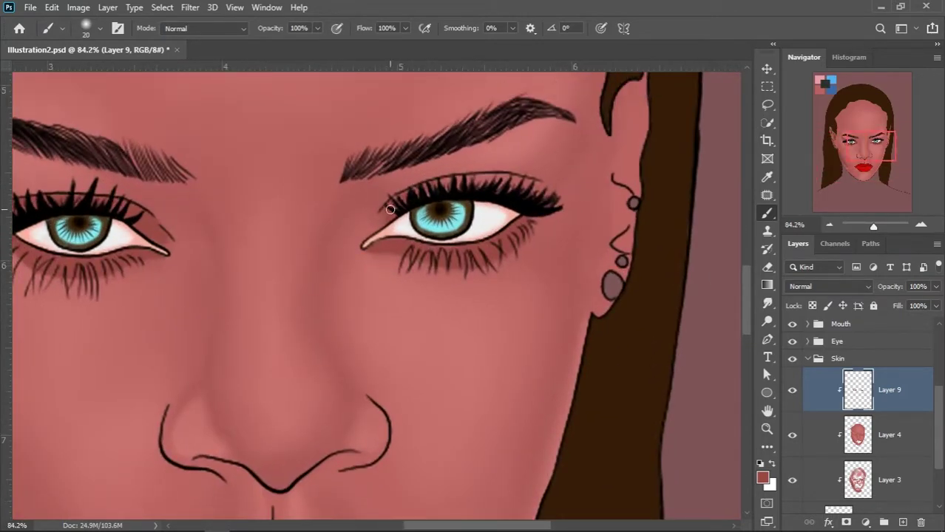
{"action": "left_click_drag", "start_coordinate": [417, 196], "coordinate": [548, 189]}
{"action": "left_click_drag", "start_coordinate": [559, 173], "coordinate": [522, 186]}
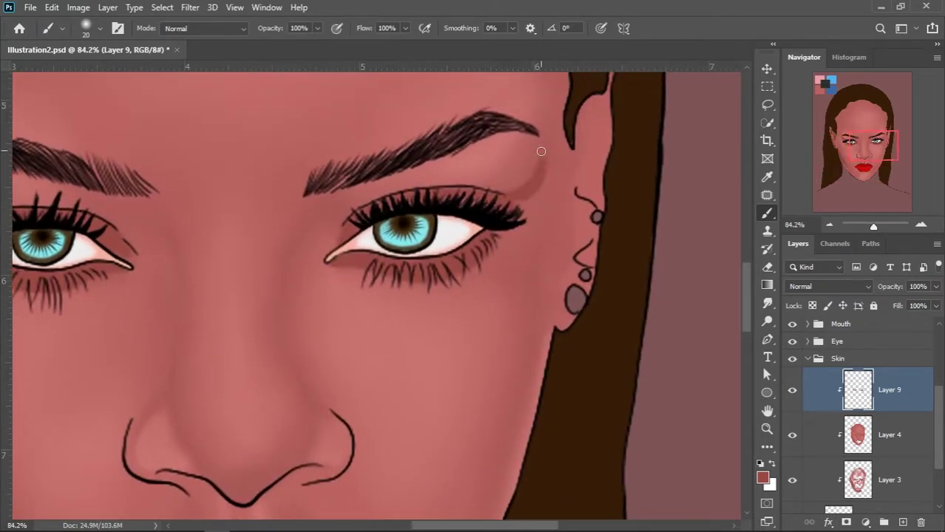
- Touch up stray eye shading, alternating between the Eraser and the Brush
{"action": "key", "text": "e"}
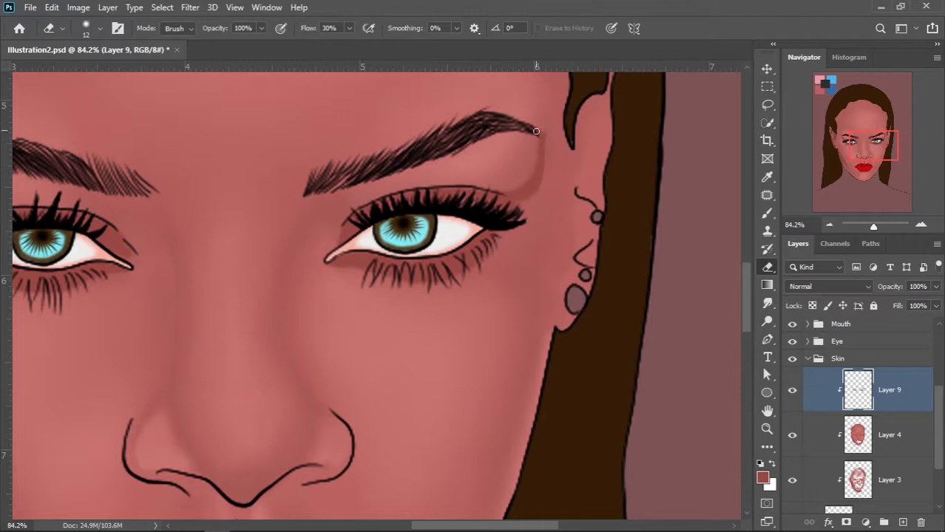
{"action": "key", "text": "b"}
{"action": "scroll", "coordinate": [464, 222], "scroll_direction": "down", "scroll_amount": 3}
{"action": "scroll", "coordinate": [353, 325], "scroll_direction": "up", "scroll_amount": 2}
{"action": "key", "text": "e"}
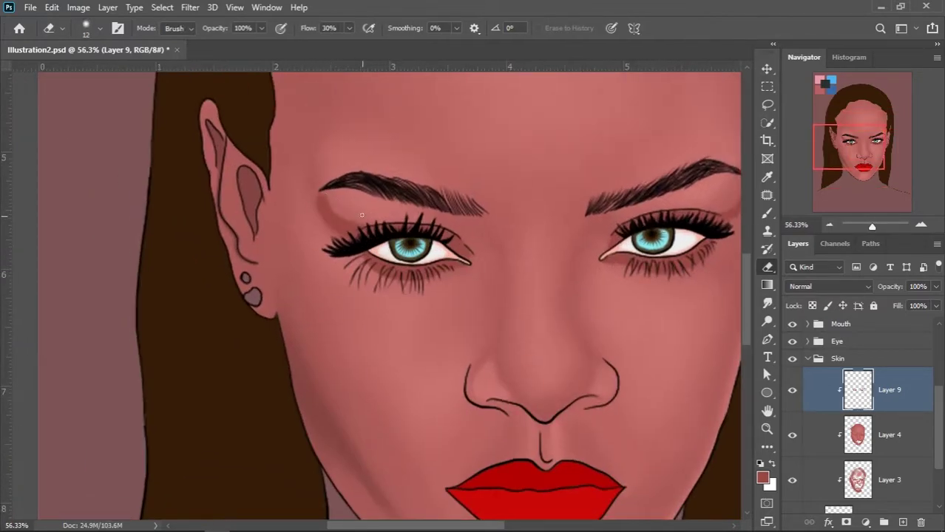
{"action": "key", "text": "b"}
{"action": "scroll", "coordinate": [332, 191], "scroll_direction": "down", "scroll_amount": 3}
{"action": "scroll", "coordinate": [311, 196], "scroll_direction": "up", "scroll_amount": 3}
{"action": "scroll", "coordinate": [312, 195], "scroll_direction": "up", "scroll_amount": 2}
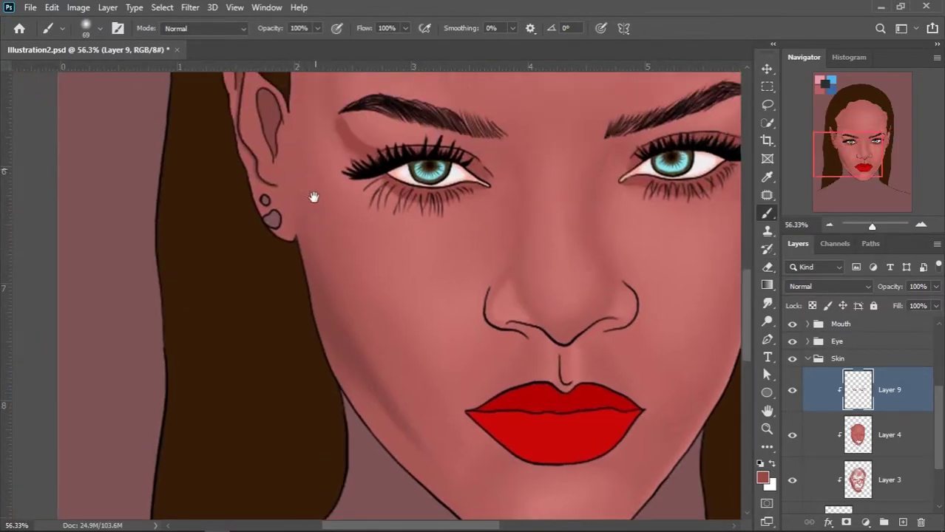
{"action": "scroll", "coordinate": [263, 155], "scroll_direction": "up", "scroll_amount": 2}
{"action": "scroll", "coordinate": [322, 263], "scroll_direction": "down", "scroll_amount": 3}
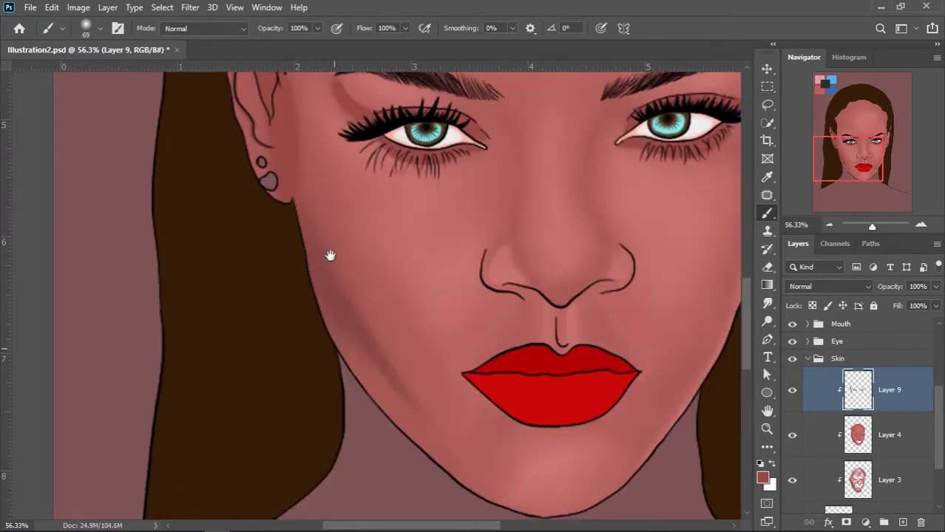
{"action": "scroll", "coordinate": [339, 267], "scroll_direction": "down", "scroll_amount": 2}
- Lower the shading layer's saturation to about -10 in Hue/Saturation
{"action": "key", "text": "bracketleft"}
{"action": "key", "text": "bracketleft"}
{"action": "key", "text": "bracketleft"}
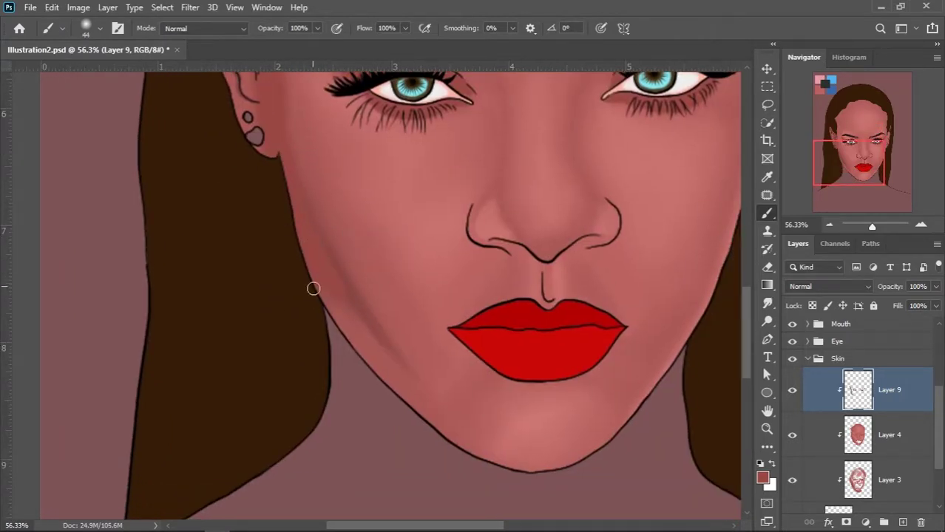
{"action": "scroll", "coordinate": [313, 288], "scroll_direction": "down", "scroll_amount": 3}
{"action": "key", "text": "ctrl+u"}
{"action": "left_click_drag", "start_coordinate": [735, 243], "coordinate": [721, 244]}
- Apply a darker, less saturated Hue/Saturation tone to the eye shading
{"action": "left_click_drag", "start_coordinate": [735, 205], "coordinate": [728, 210]}
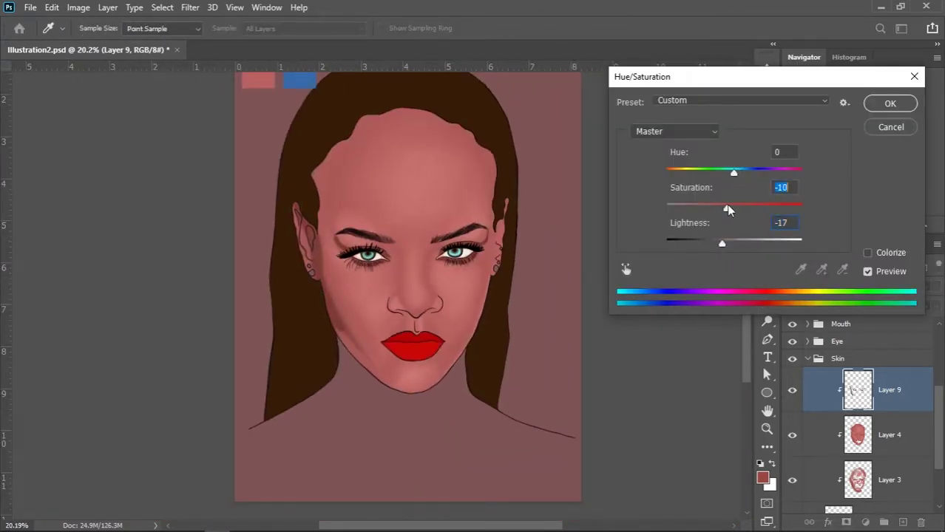
{"action": "left_click_drag", "start_coordinate": [722, 243], "coordinate": [729, 240]}
{"action": "left_click_drag", "start_coordinate": [729, 208], "coordinate": [733, 208]}
{"action": "left_click", "coordinate": [731, 244]}
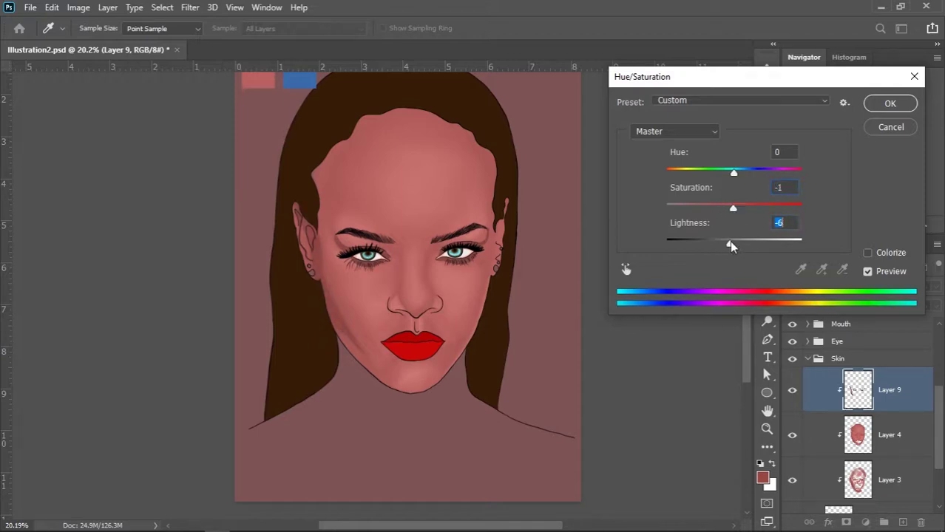
{"action": "left_click_drag", "start_coordinate": [730, 240], "coordinate": [732, 209]}
{"action": "left_click_drag", "start_coordinate": [725, 243], "coordinate": [720, 239]}
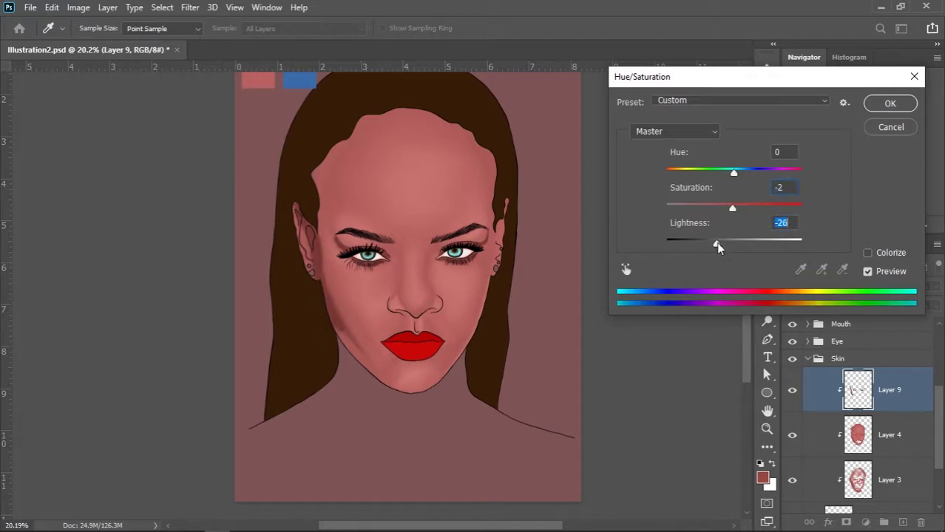
{"action": "left_click", "coordinate": [890, 103]}
- Return to the Brush and sample a dark reddish-brown from the artwork
{"action": "key", "text": "b"}
{"action": "scroll", "coordinate": [432, 280], "scroll_direction": "up", "scroll_amount": 3}
{"action": "scroll", "coordinate": [397, 232], "scroll_direction": "up", "scroll_amount": 3}
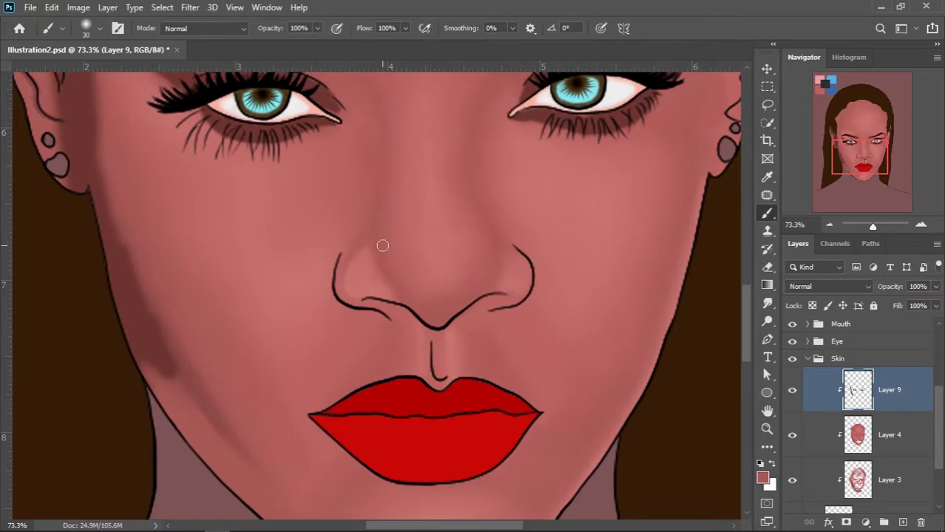
{"action": "scroll", "coordinate": [422, 155], "scroll_direction": "down", "scroll_amount": 3}
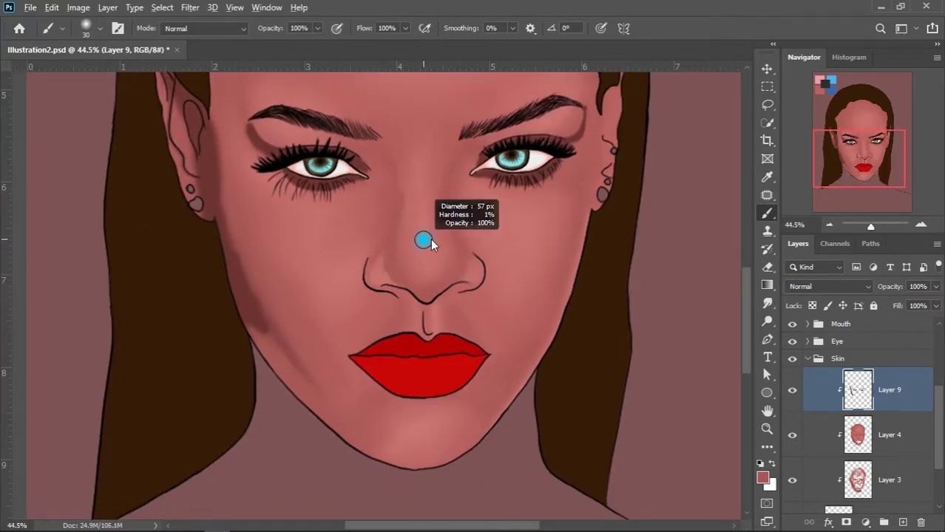
{"action": "scroll", "coordinate": [466, 281], "scroll_direction": "down", "scroll_amount": 2}
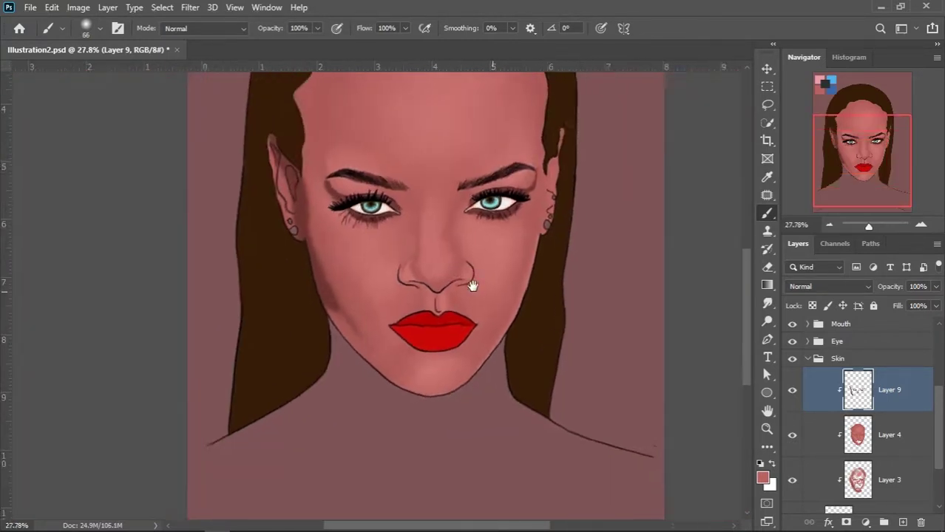
{"action": "scroll", "coordinate": [465, 276], "scroll_direction": "up", "scroll_amount": 1}
{"action": "scroll", "coordinate": [414, 251], "scroll_direction": "down", "scroll_amount": 1}
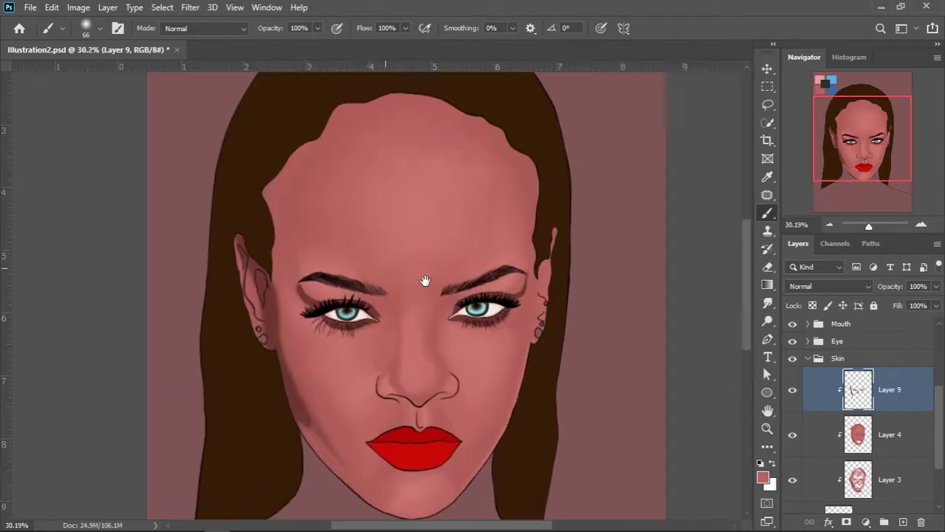
{"action": "scroll", "coordinate": [413, 207], "scroll_direction": "up", "scroll_amount": 2}
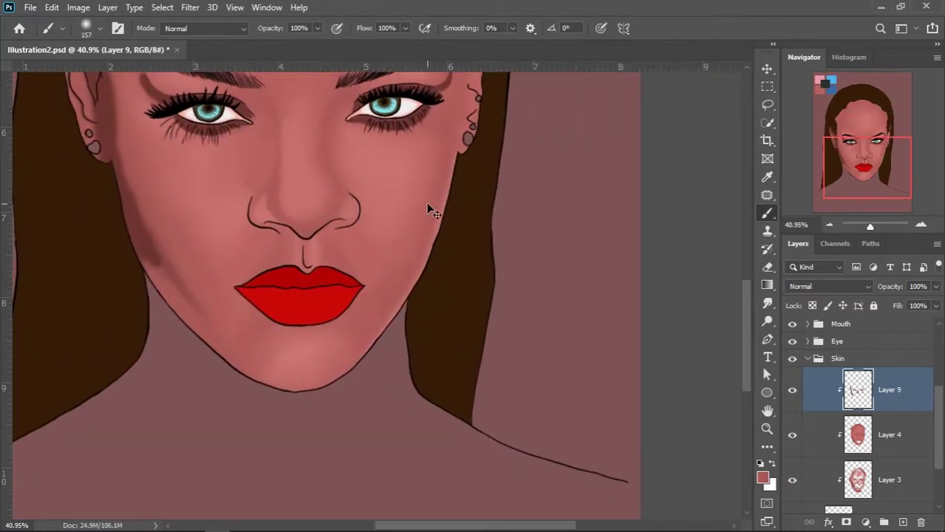
{"action": "scroll", "coordinate": [433, 207], "scroll_direction": "down", "scroll_amount": 2}
{"action": "scroll", "coordinate": [331, 245], "scroll_direction": "up", "scroll_amount": 4}
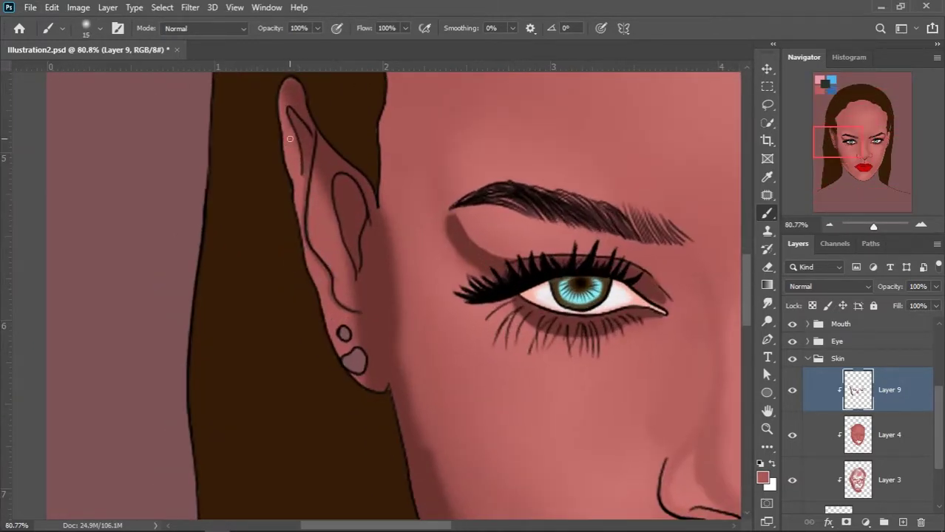
{"action": "left_click", "coordinate": [292, 141], "text": "alt"}
- Paint dark reddish-brown shading around the ear and eye areas, resizing the brush as needed
{"action": "scroll", "coordinate": [300, 144], "scroll_direction": "down", "scroll_amount": 1}
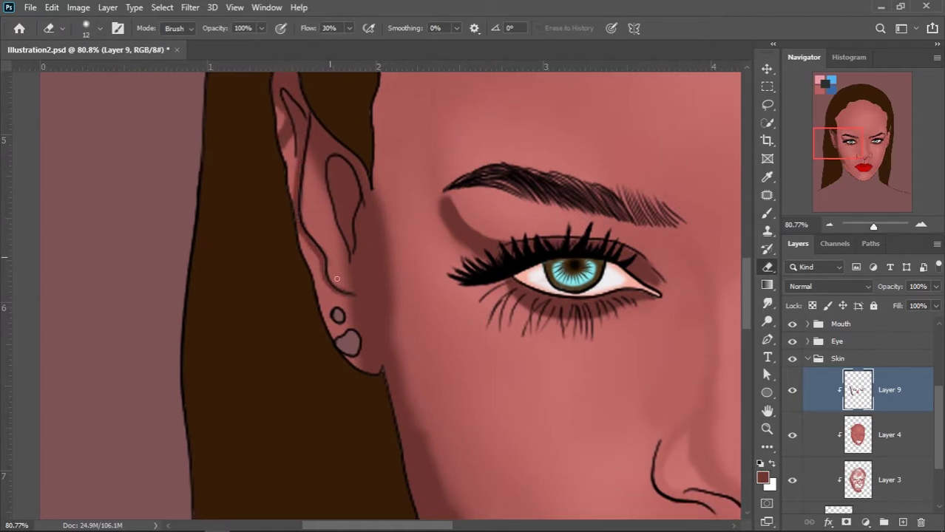
{"action": "scroll", "coordinate": [331, 222], "scroll_direction": "down", "scroll_amount": 2}
{"action": "scroll", "coordinate": [394, 274], "scroll_direction": "up", "scroll_amount": 1}
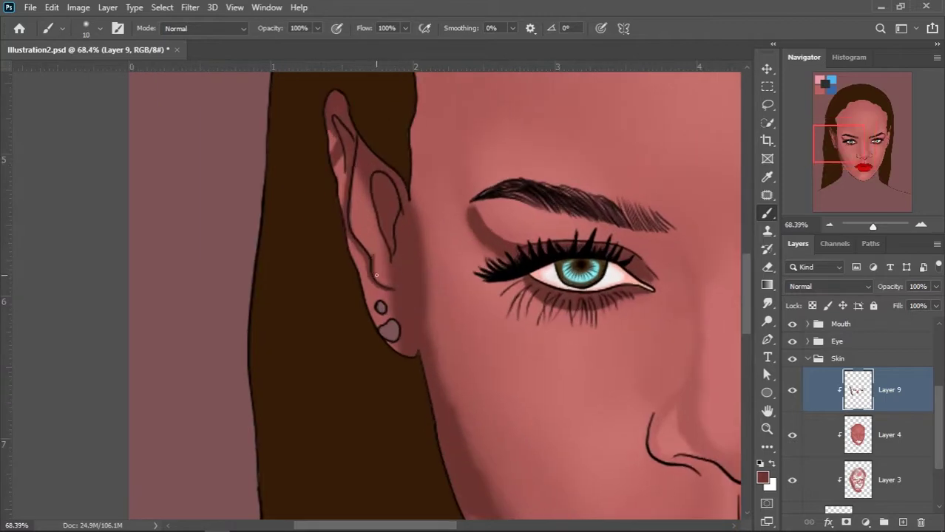
{"action": "scroll", "coordinate": [369, 257], "scroll_direction": "down", "scroll_amount": 1}
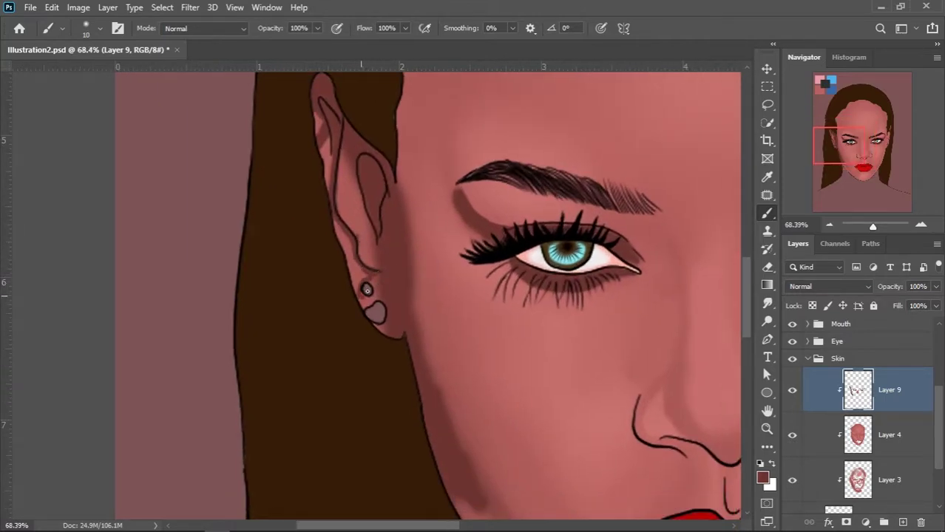
{"action": "scroll", "coordinate": [382, 281], "scroll_direction": "down", "scroll_amount": 2}
{"action": "scroll", "coordinate": [432, 302], "scroll_direction": "up", "scroll_amount": 3}
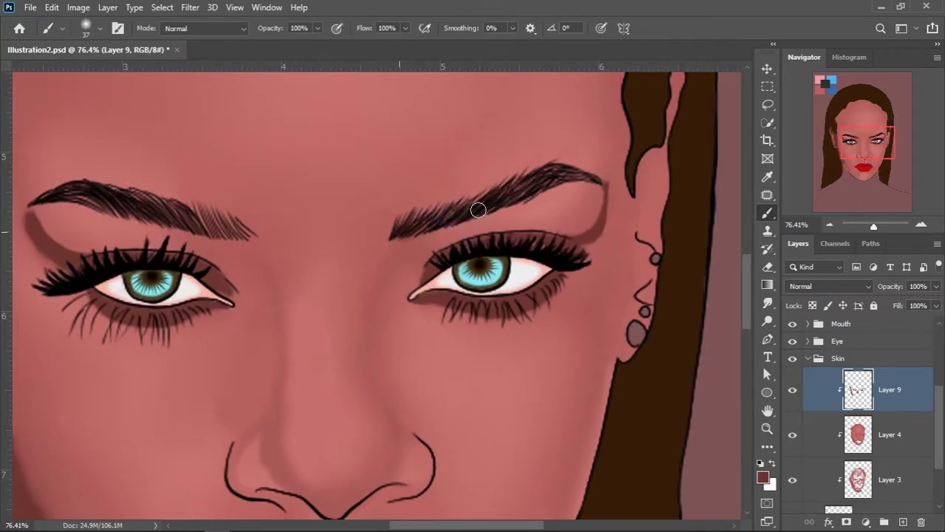
{"action": "key", "text": "bracketright"}
{"action": "key", "text": "bracketright"}
{"action": "scroll", "coordinate": [518, 181], "scroll_direction": "left", "scroll_amount": 5}
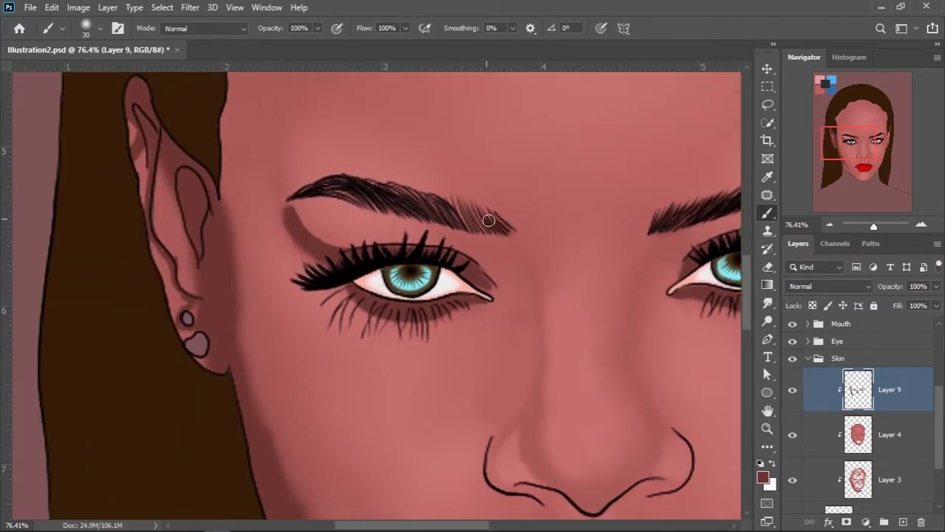
{"action": "key", "text": "bracketleft"}
{"action": "key", "text": "bracketleft"}
{"action": "key", "text": "bracketleft"}
{"action": "scroll", "coordinate": [428, 212], "scroll_direction": "down", "scroll_amount": 6}
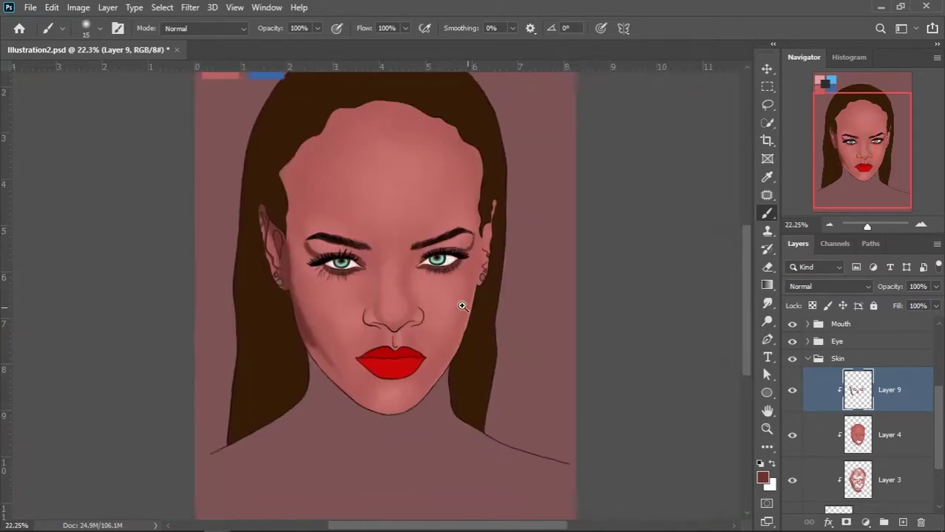
{"action": "scroll", "coordinate": [411, 316], "scroll_direction": "up", "scroll_amount": 1}
{"action": "scroll", "coordinate": [417, 358], "scroll_direction": "down", "scroll_amount": 1}
{"action": "scroll", "coordinate": [417, 359], "scroll_direction": "up", "scroll_amount": 3}
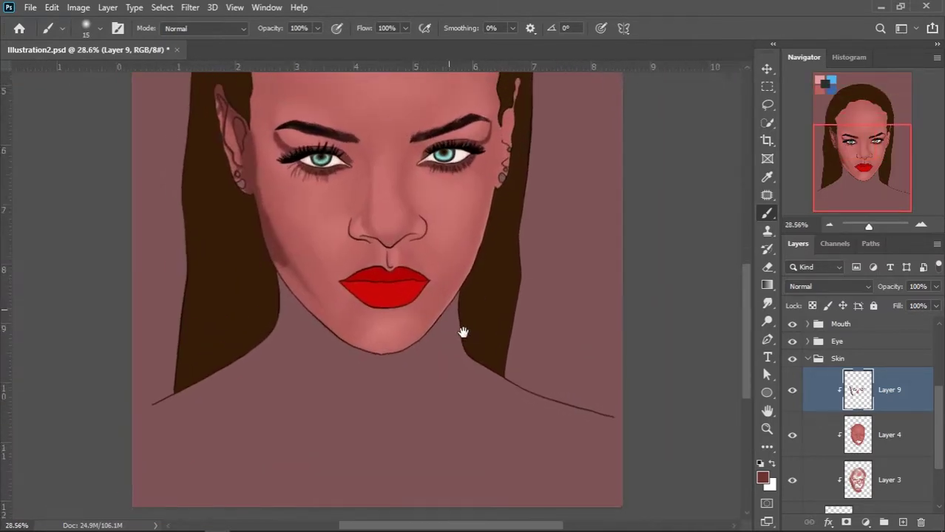
{"action": "scroll", "coordinate": [858, 384], "scroll_direction": "down", "scroll_amount": 2}
- Scale the Line art through Skin layers up to about 107%
{"action": "left_click", "coordinate": [858, 446]}
{"action": "scroll", "coordinate": [397, 321], "scroll_direction": "up", "scroll_amount": 1}
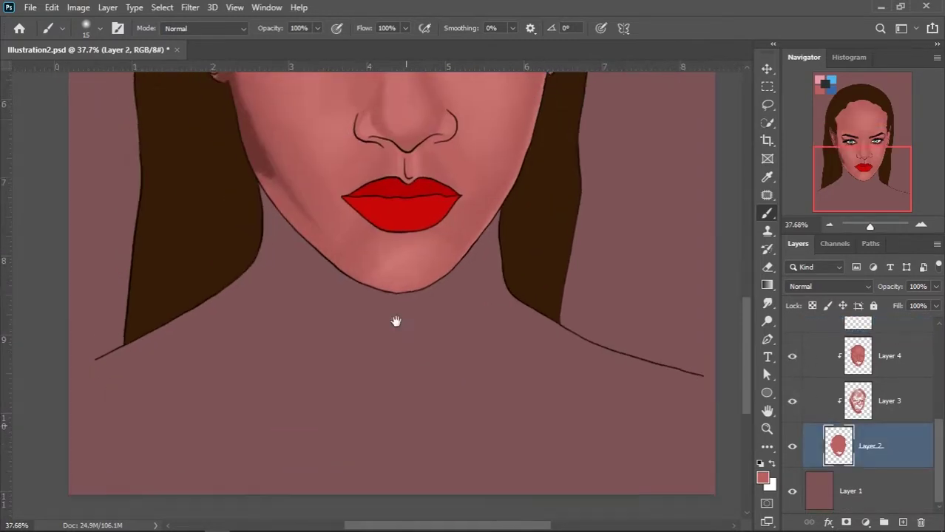
{"action": "scroll", "coordinate": [424, 324], "scroll_direction": "down", "scroll_amount": 3}
{"action": "scroll", "coordinate": [424, 323], "scroll_direction": "down", "scroll_amount": 1}
{"action": "scroll", "coordinate": [941, 359], "scroll_direction": "up", "scroll_amount": 3}
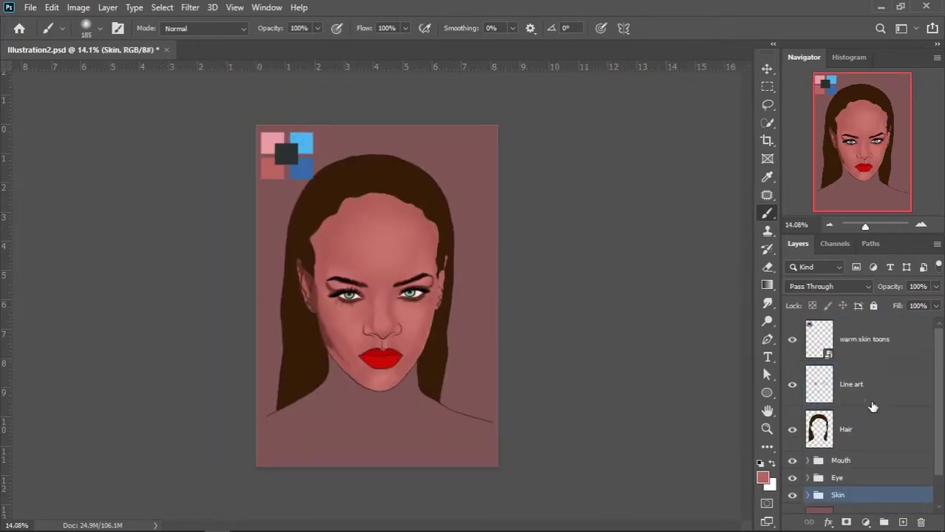
{"action": "left_click", "coordinate": [873, 384], "text": "shift"}
{"action": "key", "text": "ctrl+t"}
{"action": "left_click_drag", "start_coordinate": [422, 348], "coordinate": [432, 325]}
{"action": "left_click", "coordinate": [686, 28]}
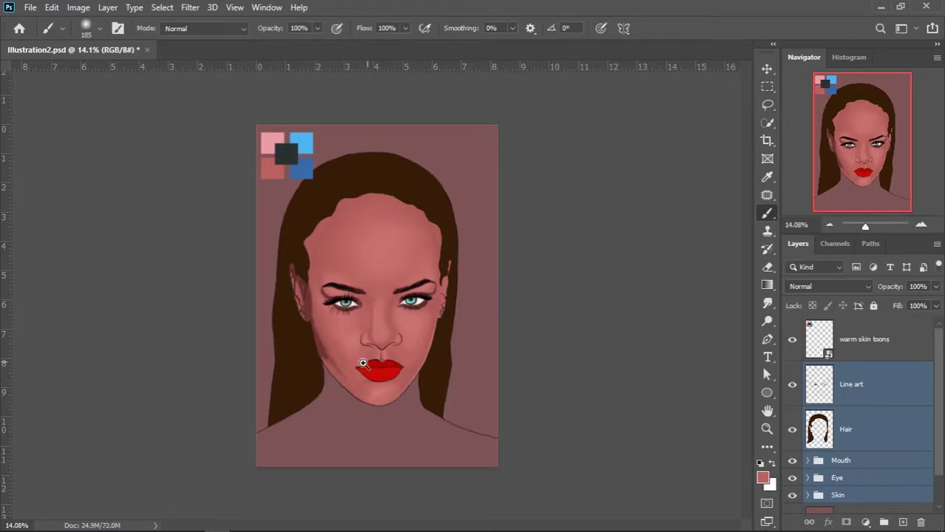
- Magic Wand-select the neck and shoulders and expand the selection slightly
{"action": "scroll", "coordinate": [406, 321], "scroll_direction": "up", "scroll_amount": 2}
{"action": "scroll", "coordinate": [443, 321], "scroll_direction": "up", "scroll_amount": 2}
{"action": "key", "text": "w"}
{"action": "left_click", "coordinate": [425, 333]}
{"action": "scroll", "coordinate": [425, 333], "scroll_direction": "down", "scroll_amount": 1}
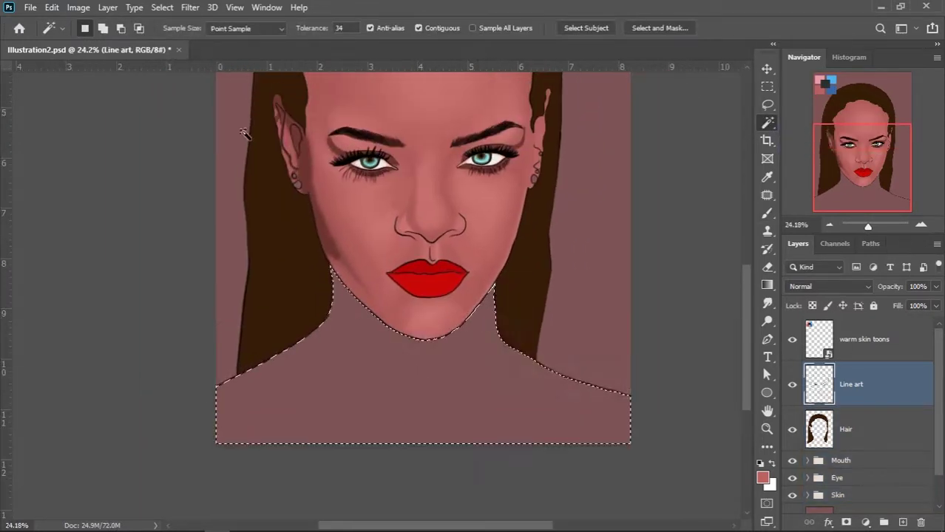
{"action": "left_click", "coordinate": [162, 7]}
{"action": "left_click", "coordinate": [517, 176]}
{"action": "key", "text": "Return"}
{"action": "mouse_move", "coordinate": [358, 369]}
{"action": "left_mouse_down"}
{"action": "mouse_move", "coordinate": [477, 347]}
{"action": "mouse_move", "coordinate": [249, 426]}
{"action": "left_mouse_up"}
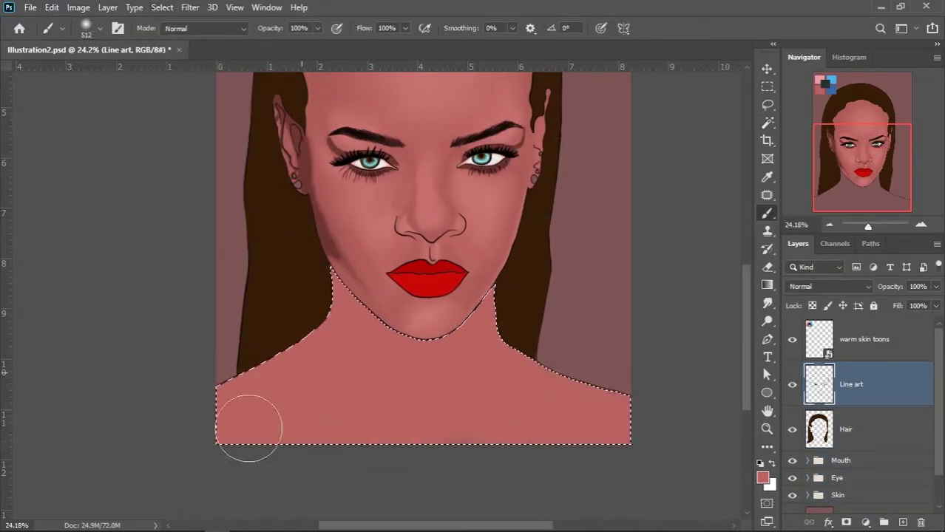
{"action": "scroll", "coordinate": [538, 365], "scroll_direction": "down", "scroll_amount": 2}
{"action": "key", "text": "ctrl+z"}
- Paint skin colour into the neck and shoulders on new Layer 10, then deselect
{"action": "scroll", "coordinate": [865, 414], "scroll_direction": "down", "scroll_amount": 5}
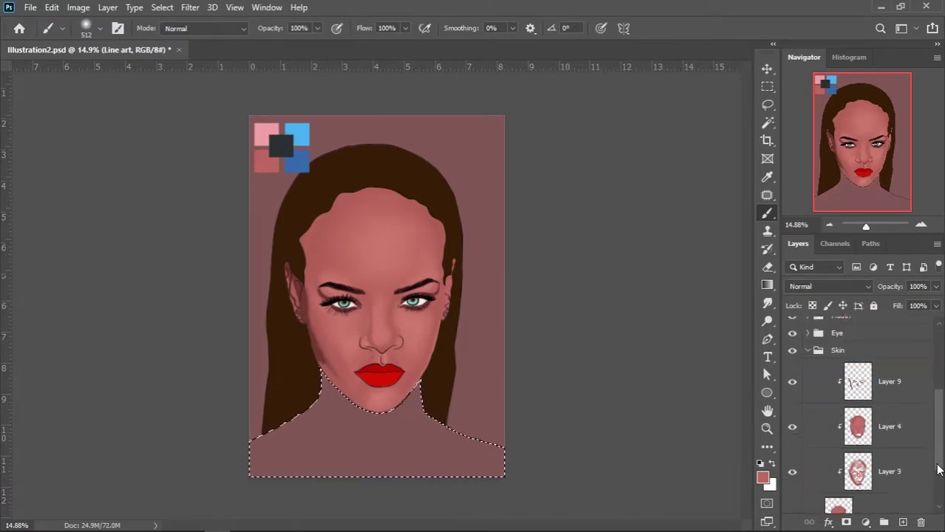
{"action": "left_click", "coordinate": [865, 443]}
{"action": "left_click", "coordinate": [865, 489]}
{"action": "left_click", "coordinate": [903, 522]}
{"action": "scroll", "coordinate": [933, 460], "scroll_direction": "down", "scroll_amount": 2}
{"action": "mouse_move", "coordinate": [296, 443]}
{"action": "left_mouse_down"}
{"action": "mouse_move", "coordinate": [379, 423]}
{"action": "mouse_move", "coordinate": [466, 444]}
{"action": "left_mouse_up"}
{"action": "key", "text": "ctrl+d"}
- Choose a hard round brush and add a new layer above Layer 10
{"action": "scroll", "coordinate": [512, 288], "scroll_direction": "up", "scroll_amount": 1}
{"action": "right_click", "coordinate": [512, 288]}
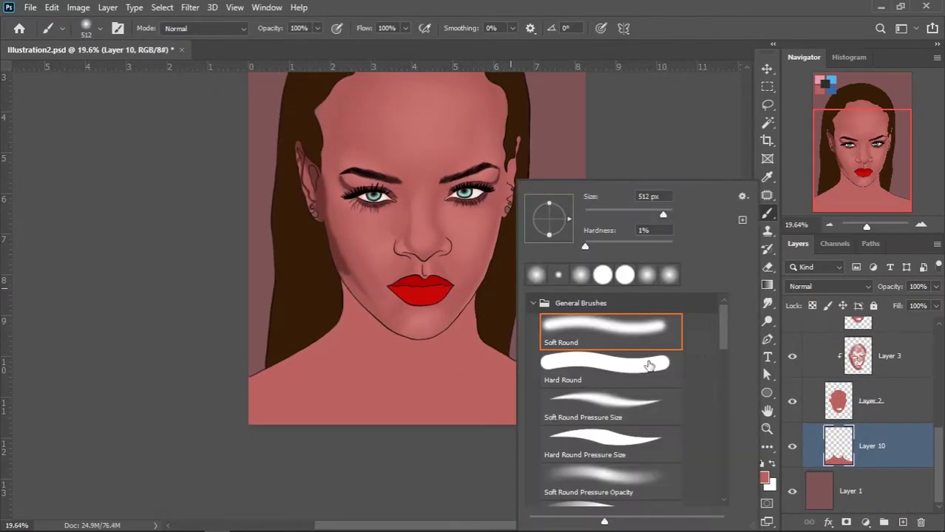
{"action": "scroll", "coordinate": [636, 355], "scroll_direction": "down", "scroll_amount": 3}
{"action": "double_click", "coordinate": [611, 381]}
{"action": "left_click", "coordinate": [903, 522]}
- Clip Layer 11 to the neck layer and paint shadows along both jaws, neck and left shoulder
{"action": "key", "text": "ctrl+alt+g"}
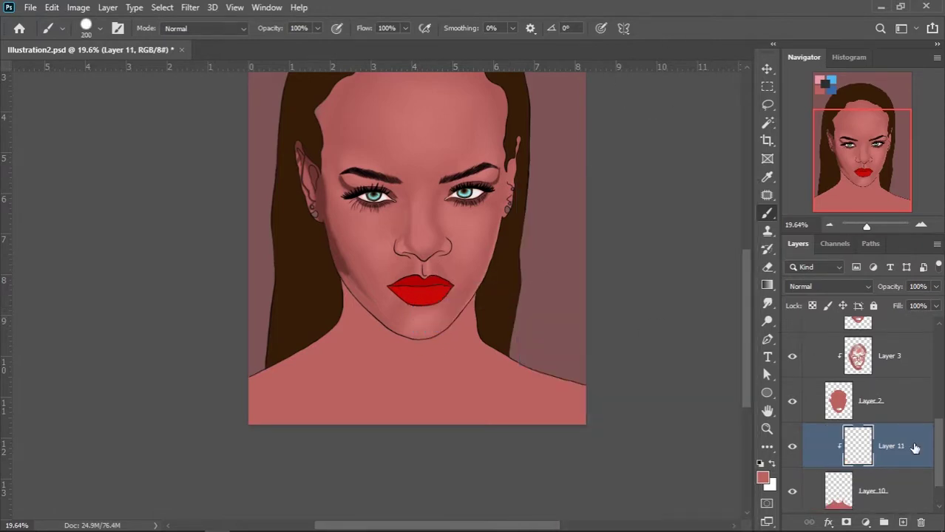
{"action": "scroll", "coordinate": [908, 443], "scroll_direction": "up", "scroll_amount": 2}
{"action": "scroll", "coordinate": [407, 375], "scroll_direction": "up", "scroll_amount": 2}
{"action": "left_click_drag", "start_coordinate": [407, 374], "coordinate": [367, 268]}
{"action": "scroll", "coordinate": [368, 268], "scroll_direction": "down", "scroll_amount": 1}
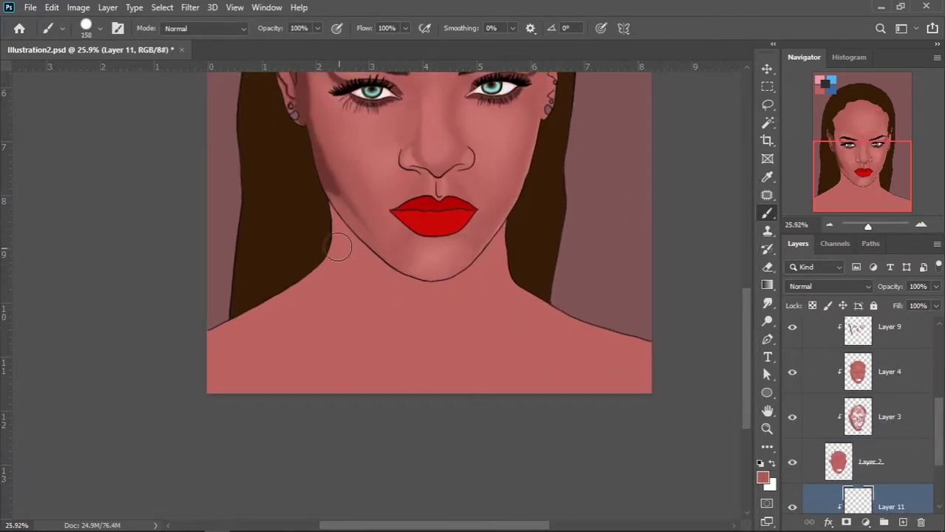
{"action": "mouse_move", "coordinate": [336, 237]}
{"action": "left_mouse_down"}
{"action": "mouse_move", "coordinate": [312, 281]}
{"action": "mouse_move", "coordinate": [327, 268]}
{"action": "left_mouse_up"}
{"action": "scroll", "coordinate": [327, 268], "scroll_direction": "down", "scroll_amount": 2}
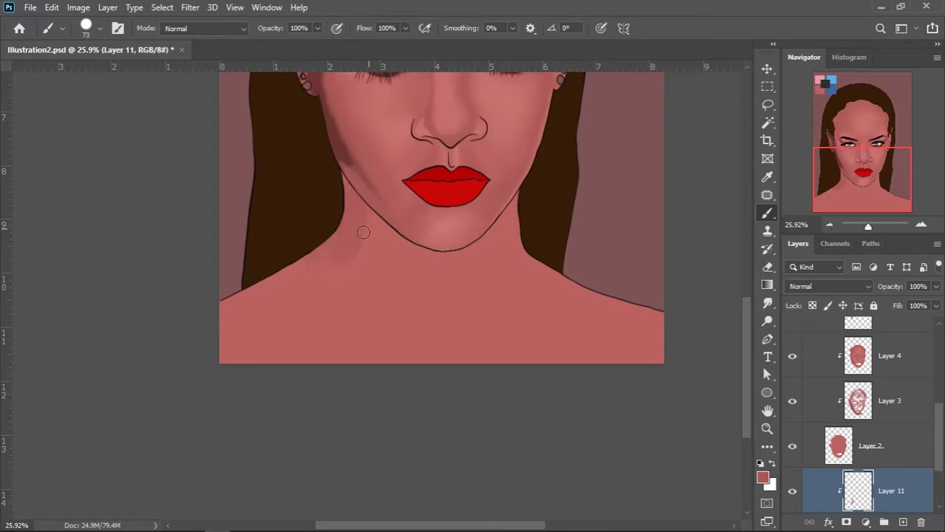
{"action": "scroll", "coordinate": [368, 213], "scroll_direction": "down", "scroll_amount": 1}
{"action": "left_click_drag", "start_coordinate": [517, 190], "coordinate": [511, 235]}
{"action": "left_click_drag", "start_coordinate": [323, 257], "coordinate": [293, 252]}
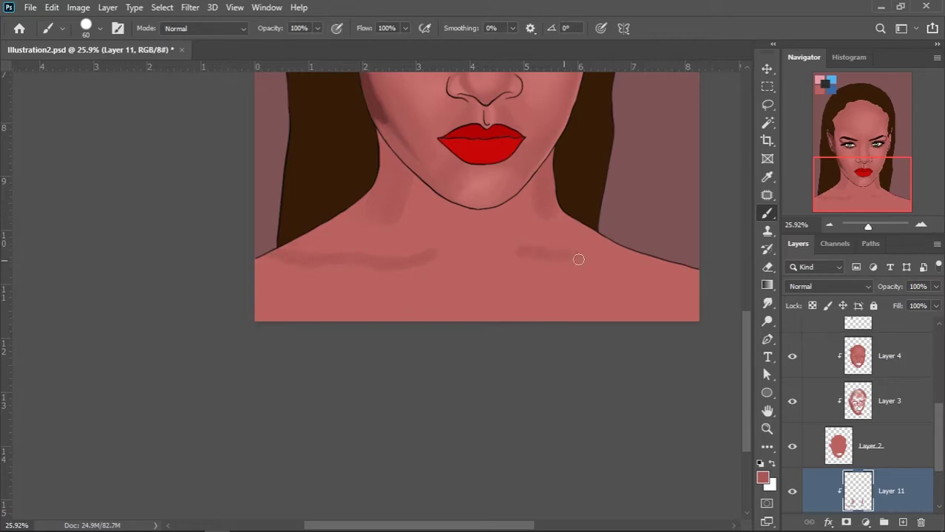
- With a smaller brush, paint highlights on the left and right neck and collarbones
{"action": "scroll", "coordinate": [637, 256], "scroll_direction": "down", "scroll_amount": 2}
{"action": "scroll", "coordinate": [557, 313], "scroll_direction": "down", "scroll_amount": 2}
{"action": "scroll", "coordinate": [420, 422], "scroll_direction": "up", "scroll_amount": 2}
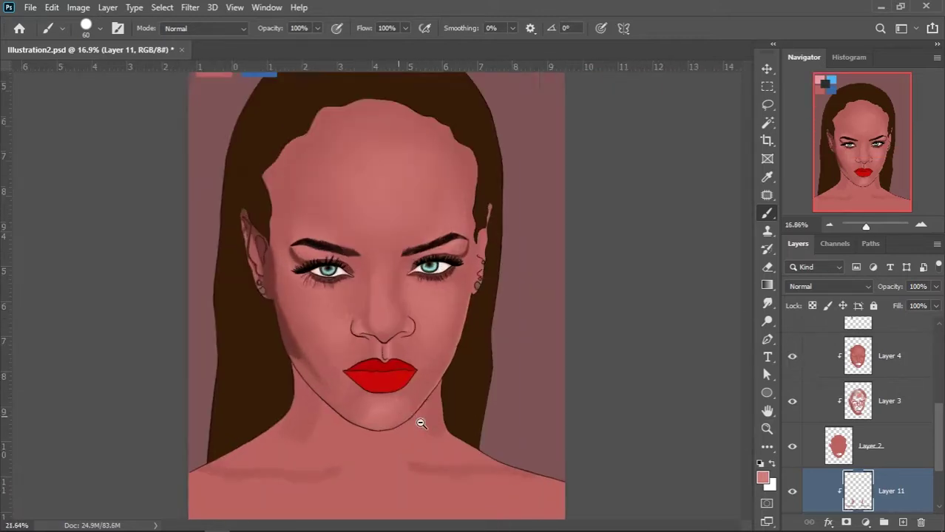
{"action": "scroll", "coordinate": [355, 295], "scroll_direction": "up", "scroll_amount": 1}
{"action": "scroll", "coordinate": [291, 323], "scroll_direction": "down", "scroll_amount": 1}
{"action": "key", "text": "["}
{"action": "key", "text": "["}
{"action": "key", "text": "["}
{"action": "scroll", "coordinate": [312, 280], "scroll_direction": "up", "scroll_amount": 2}
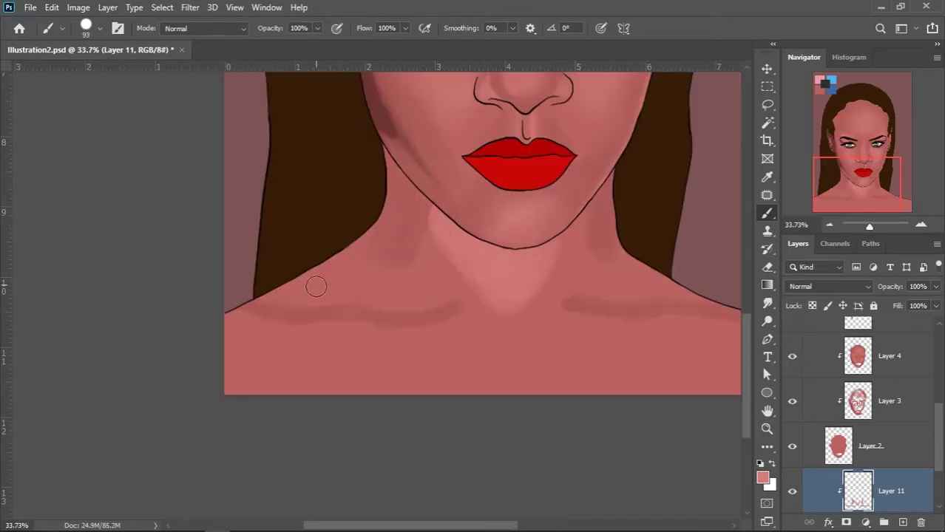
{"action": "key", "text": "["}
{"action": "key", "text": "["}
{"action": "mouse_move", "coordinate": [360, 252]}
{"action": "left_mouse_down"}
{"action": "mouse_move", "coordinate": [346, 281]}
{"action": "mouse_move", "coordinate": [413, 300]}
{"action": "mouse_move", "coordinate": [296, 283]}
{"action": "left_mouse_up"}
{"action": "mouse_move", "coordinate": [506, 243]}
{"action": "left_mouse_down"}
{"action": "mouse_move", "coordinate": [565, 274]}
{"action": "mouse_move", "coordinate": [481, 220]}
{"action": "mouse_move", "coordinate": [507, 268]}
{"action": "left_mouse_up"}
- Add highlights across the lower-left chest, right collarbone and shoulder
{"action": "scroll", "coordinate": [507, 269], "scroll_direction": "down", "scroll_amount": 1}
{"action": "mouse_move", "coordinate": [357, 299]}
{"action": "left_mouse_down"}
{"action": "mouse_move", "coordinate": [332, 293]}
{"action": "mouse_move", "coordinate": [398, 280]}
{"action": "mouse_move", "coordinate": [423, 303]}
{"action": "left_mouse_up"}
{"action": "scroll", "coordinate": [423, 303], "scroll_direction": "right", "scroll_amount": 3}
{"action": "mouse_move", "coordinate": [479, 283]}
{"action": "left_mouse_down"}
{"action": "mouse_move", "coordinate": [517, 276]}
{"action": "mouse_move", "coordinate": [582, 289]}
{"action": "mouse_move", "coordinate": [569, 296]}
{"action": "mouse_move", "coordinate": [596, 287]}
{"action": "left_mouse_up"}
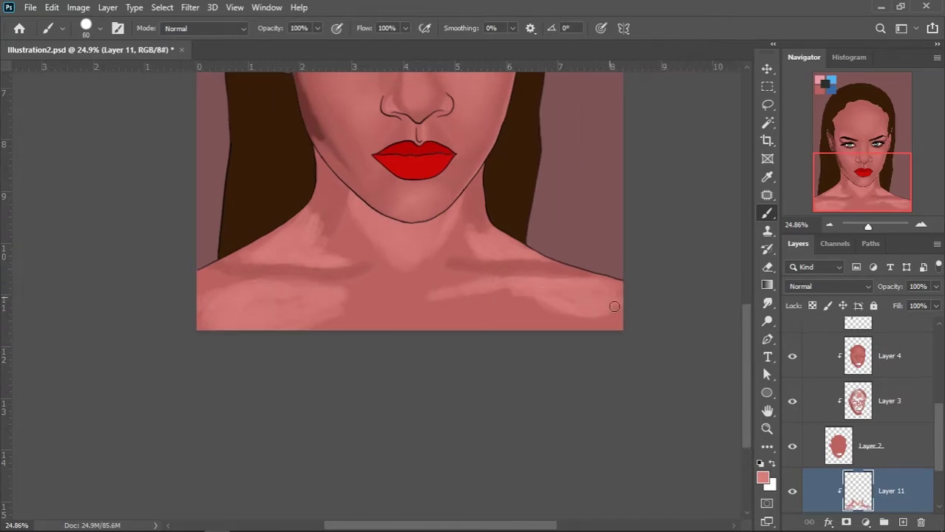
{"action": "scroll", "coordinate": [614, 306], "scroll_direction": "down", "scroll_amount": 3}
{"action": "scroll", "coordinate": [397, 391], "scroll_direction": "up", "scroll_amount": 2}
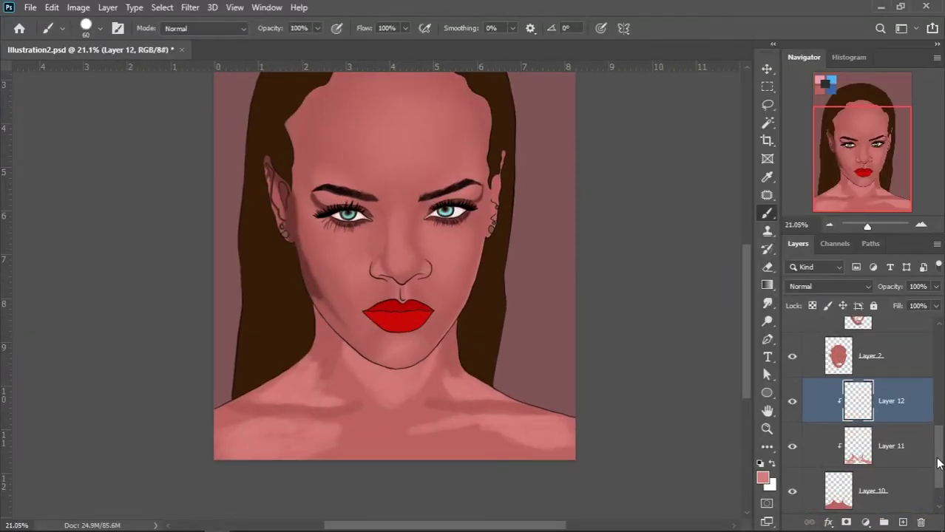
{"action": "left_click", "coordinate": [792, 492]}
- Hide the background colour, hair and line art layers to isolate the skin shading
{"action": "left_click", "coordinate": [792, 491]}
{"action": "left_click", "coordinate": [792, 492]}
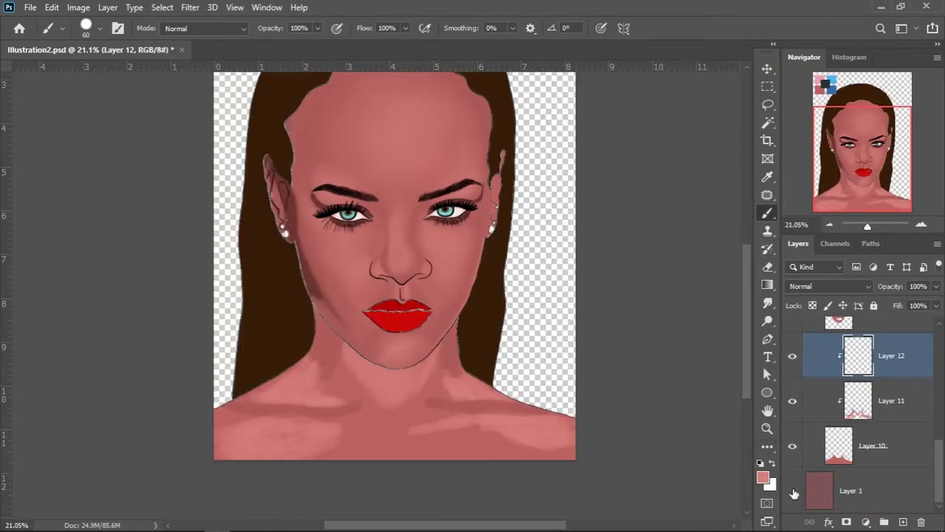
{"action": "left_click", "coordinate": [793, 494]}
{"action": "mouse_move", "coordinate": [939, 459]}
{"action": "left_mouse_down"}
{"action": "mouse_move", "coordinate": [941, 373]}
{"action": "mouse_move", "coordinate": [935, 400]}
{"action": "left_mouse_up"}
{"action": "scroll", "coordinate": [374, 222], "scroll_direction": "up", "scroll_amount": 3}
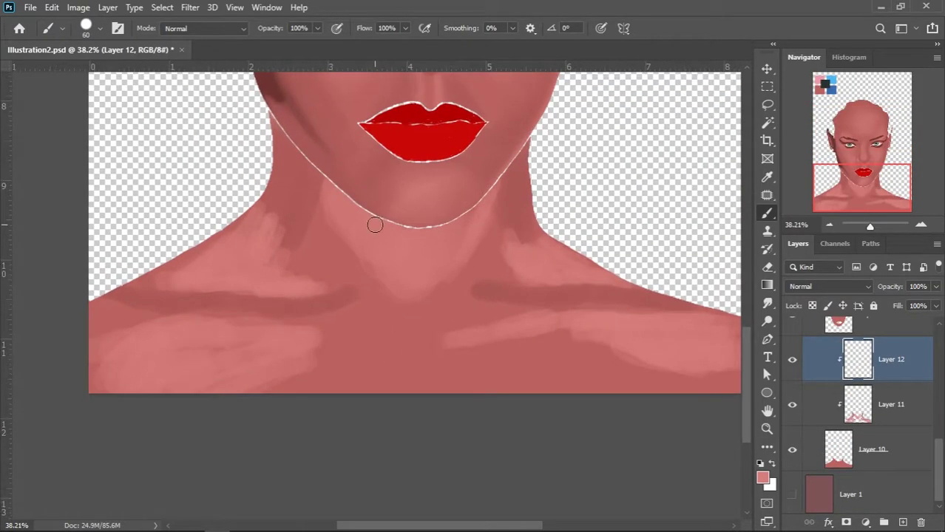
- Set the Mixer Brush to 20% wetness and shrink it to size 150
{"action": "right_click", "coordinate": [431, 142]}
{"action": "key", "text": "Escape"}
{"action": "left_click", "coordinate": [319, 28]}
{"action": "type", "text": "20"}
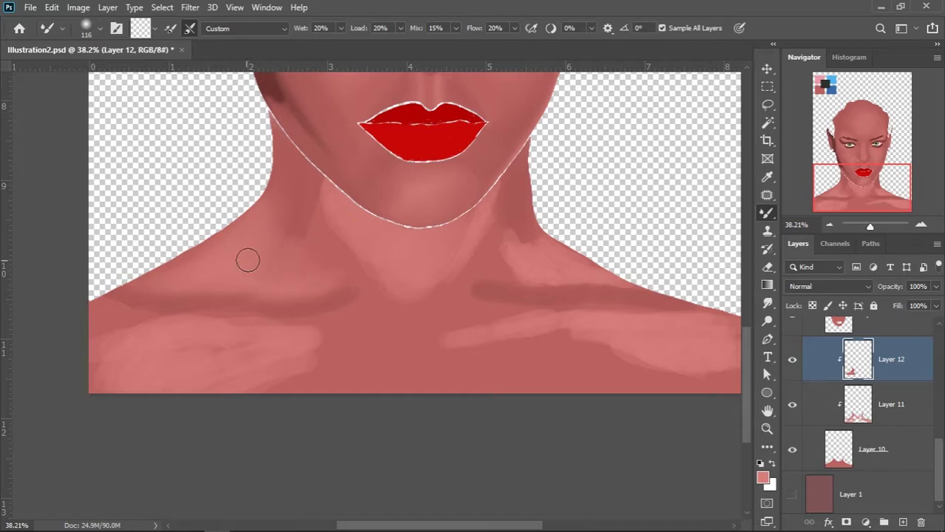
{"action": "scroll", "coordinate": [248, 260], "scroll_direction": "down", "scroll_amount": 1}
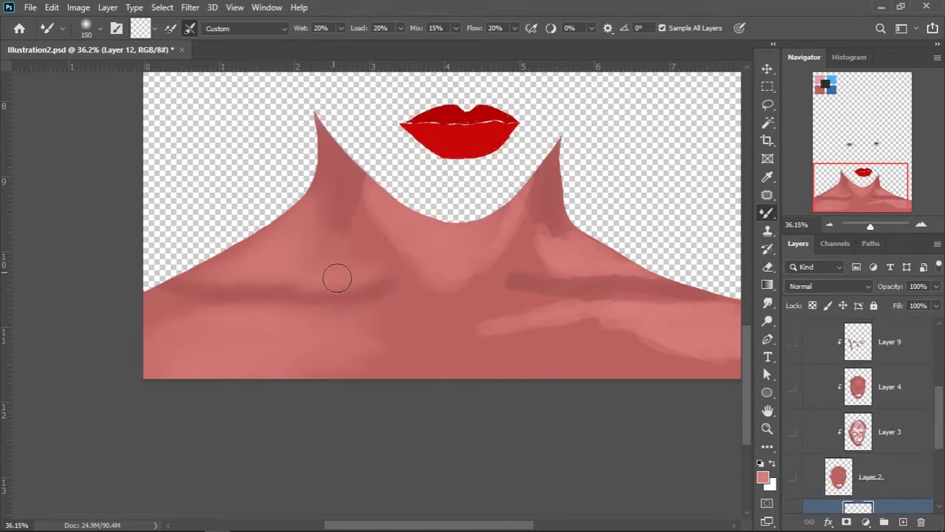
{"action": "key", "text": "bracketleft"}
{"action": "key", "text": "bracketleft"}
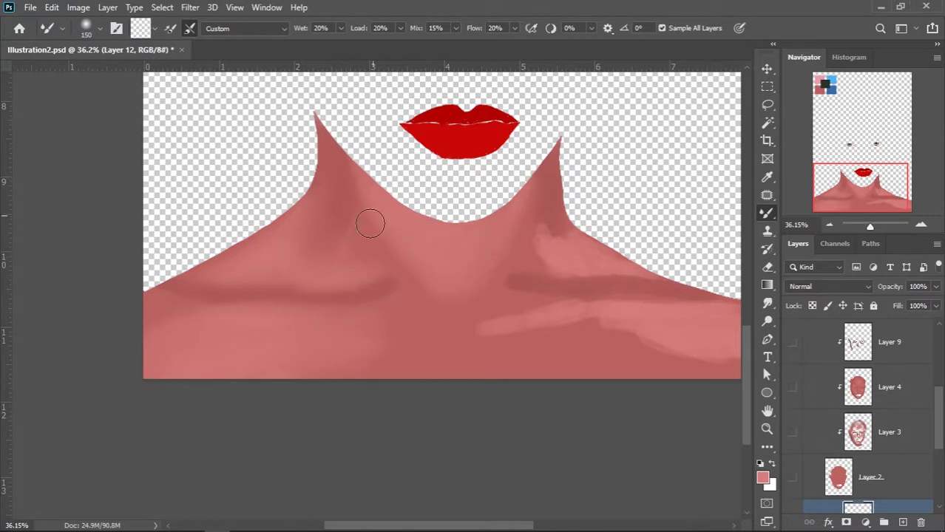
- Blend the shading along the left neck edge, collarbone and right shoulder shadow band
{"action": "left_click_drag", "start_coordinate": [565, 243], "coordinate": [558, 193]}
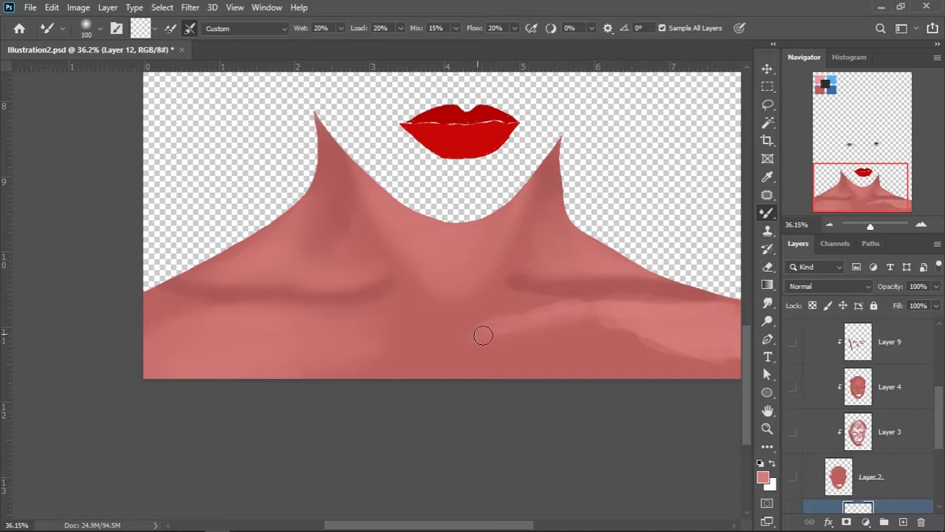
{"action": "left_click_drag", "start_coordinate": [673, 321], "coordinate": [565, 300]}
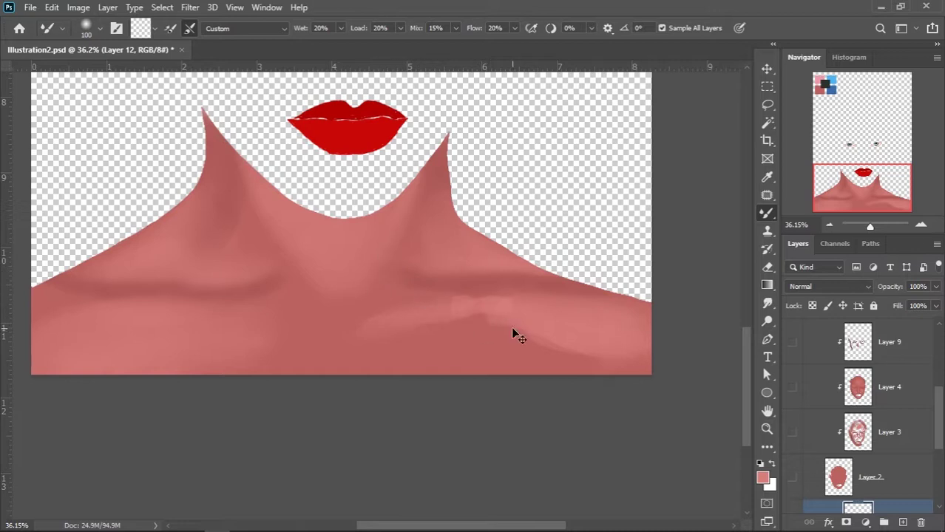
{"action": "left_click_drag", "start_coordinate": [516, 329], "coordinate": [600, 352]}
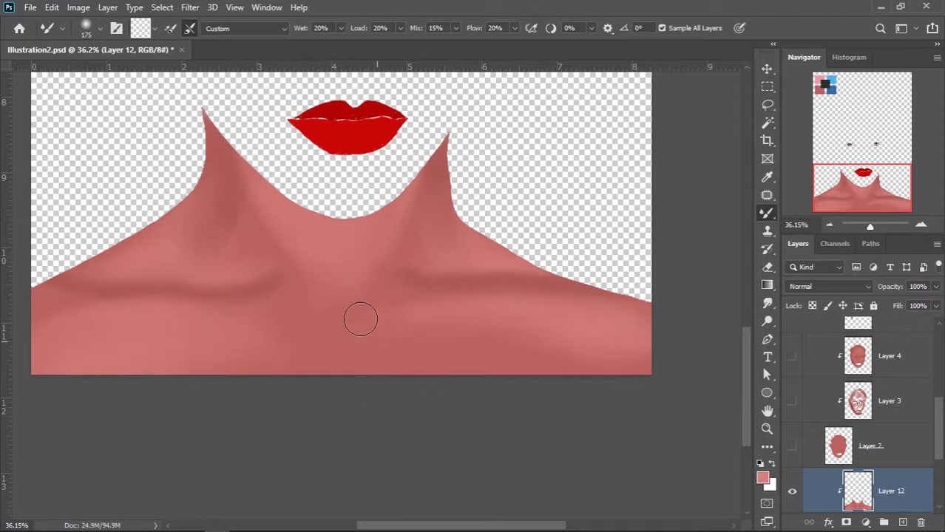
{"action": "key", "text": "ctrl+0"}
- Turn the face, hair and mauve background colour layers back on
{"action": "left_click", "coordinate": [792, 491], "text": "alt"}
{"action": "scroll", "coordinate": [928, 498], "scroll_direction": "down", "scroll_amount": 3}
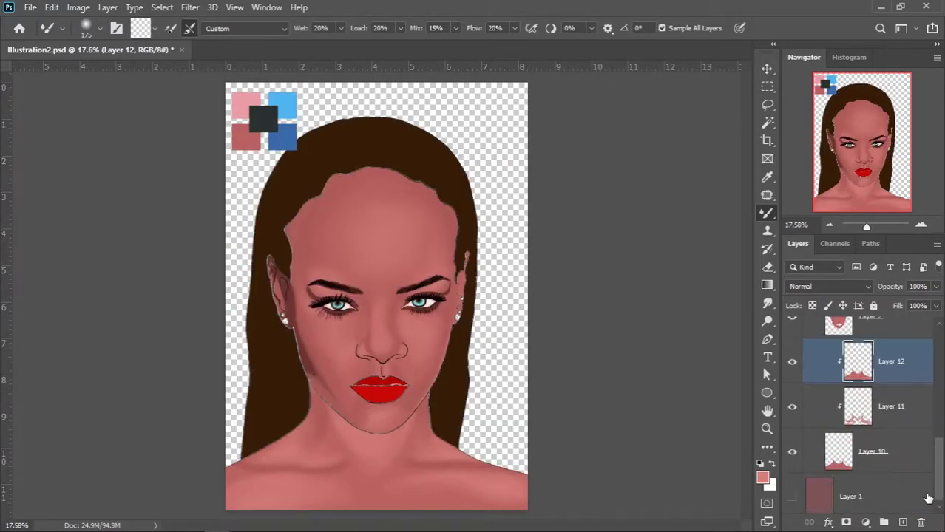
{"action": "left_click", "coordinate": [792, 496]}
{"action": "scroll", "coordinate": [392, 406], "scroll_direction": "up", "scroll_amount": 2}
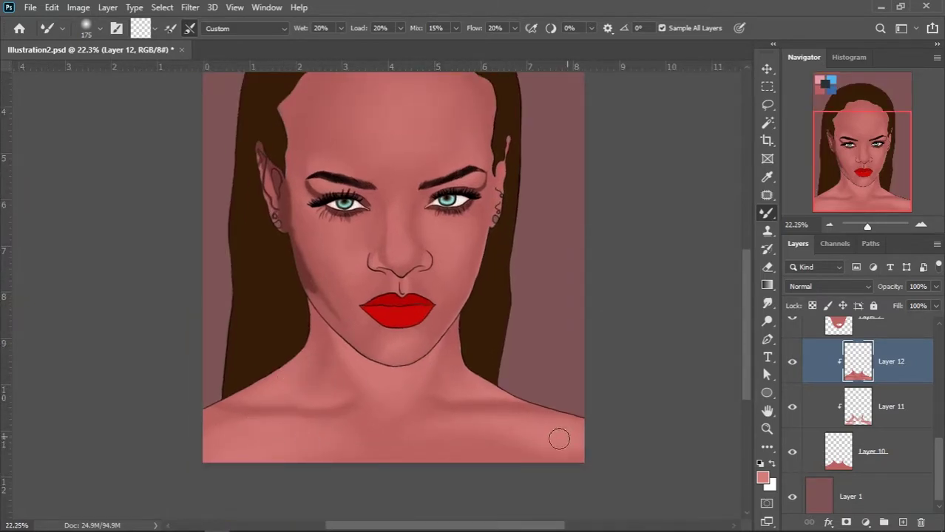
{"action": "scroll", "coordinate": [458, 366], "scroll_direction": "up", "scroll_amount": 1}
- Hide the line art and add Layer 13 above Layer 9, clipped to the skin
{"action": "left_click_drag", "start_coordinate": [938, 447], "coordinate": [937, 355]}
{"action": "left_click", "coordinate": [792, 347]}
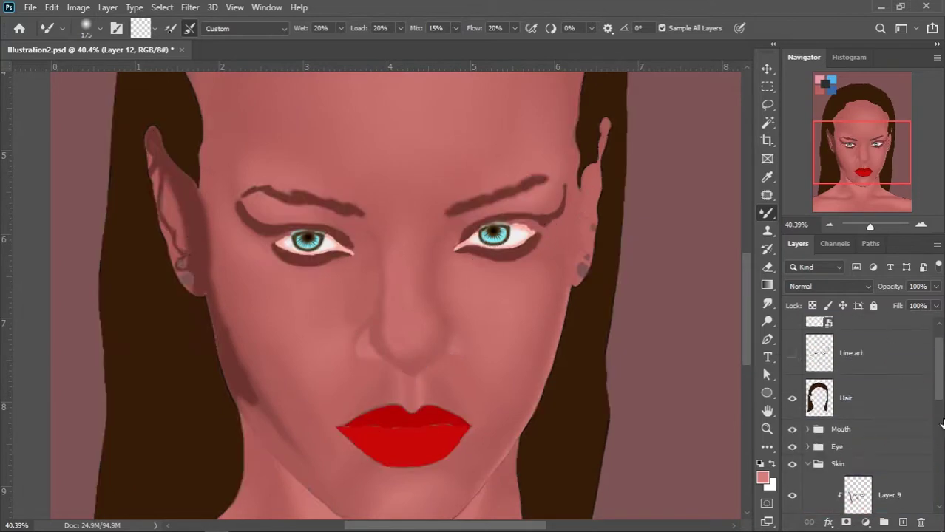
{"action": "scroll", "coordinate": [857, 414], "scroll_direction": "down", "scroll_amount": 3}
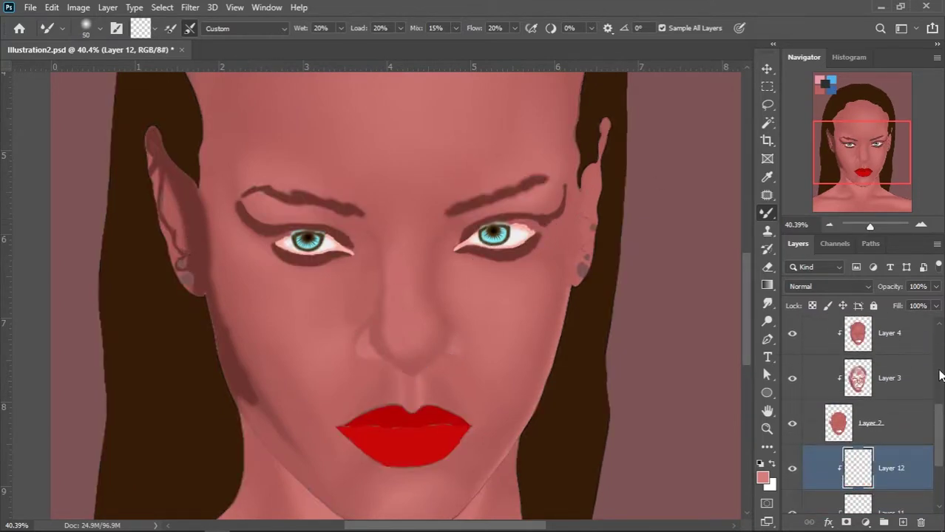
{"action": "left_click", "coordinate": [902, 523]}
{"action": "key", "text": "ctrl+alt+g"}
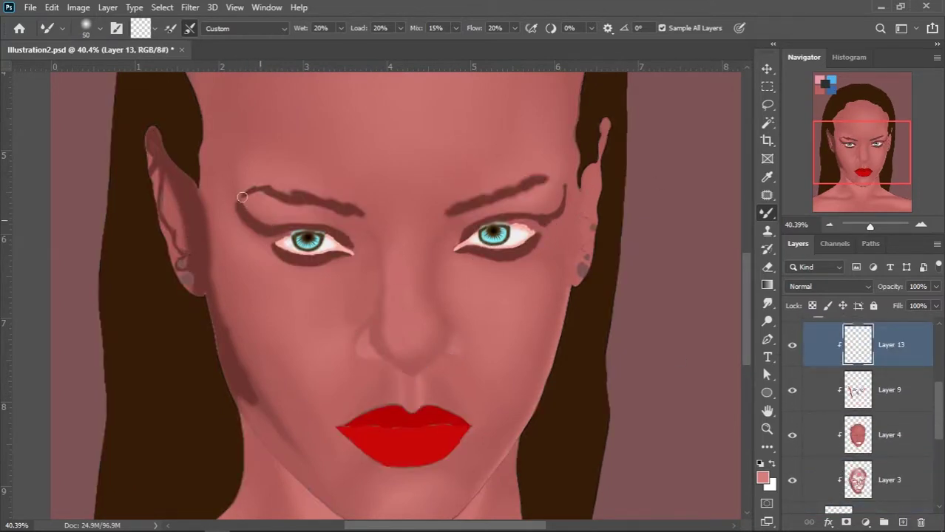
- Blend both eyebrows and the shading beneath them softly into the skin
{"action": "left_click_drag", "start_coordinate": [240, 207], "coordinate": [231, 181]}
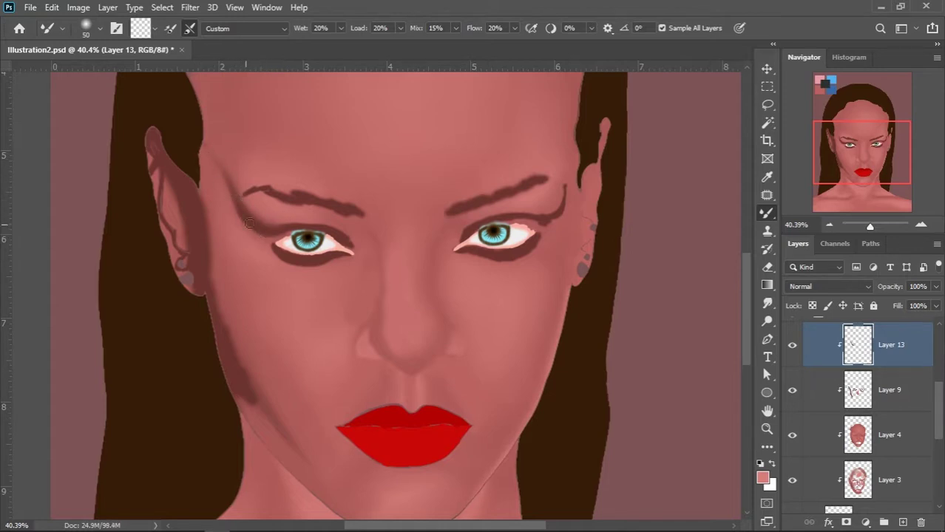
{"action": "scroll", "coordinate": [277, 225], "scroll_direction": "down", "scroll_amount": 2}
{"action": "scroll", "coordinate": [269, 253], "scroll_direction": "up", "scroll_amount": 3}
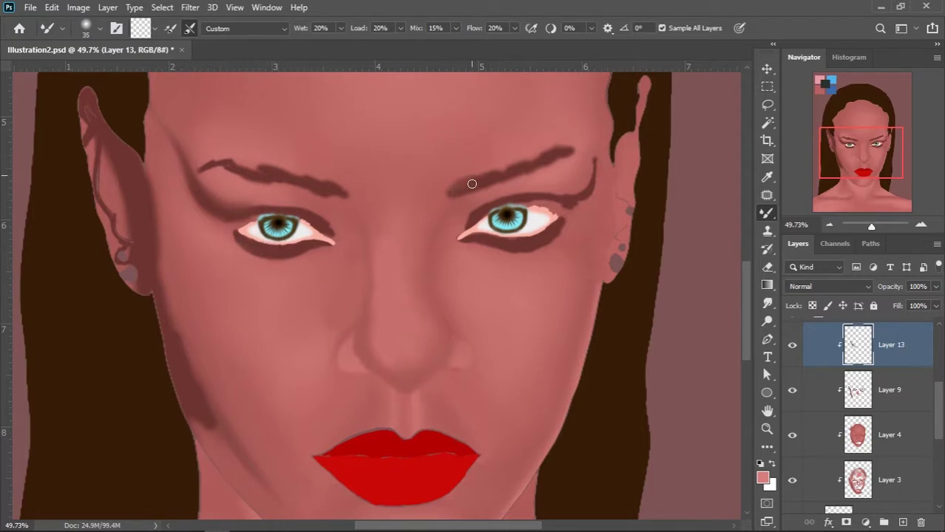
{"action": "left_click_drag", "start_coordinate": [510, 175], "coordinate": [519, 154]}
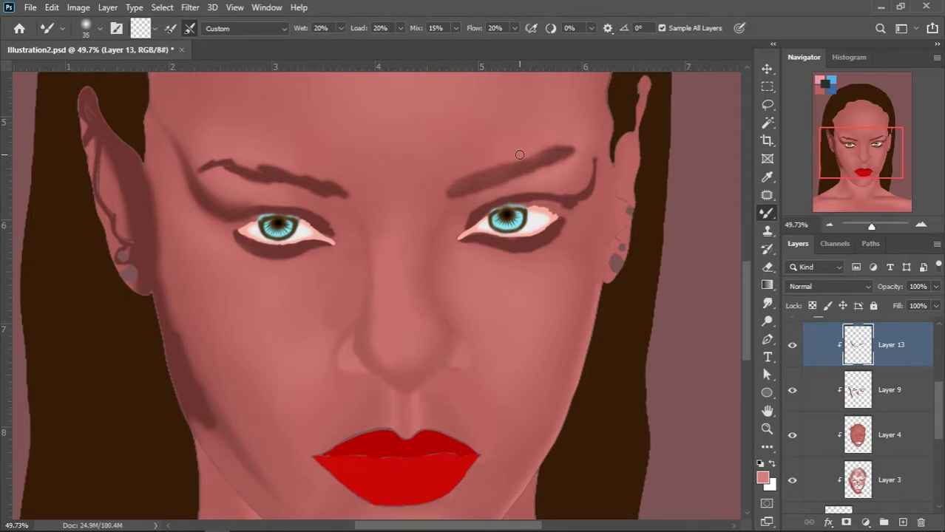
{"action": "left_click_drag", "start_coordinate": [202, 168], "coordinate": [259, 175]}
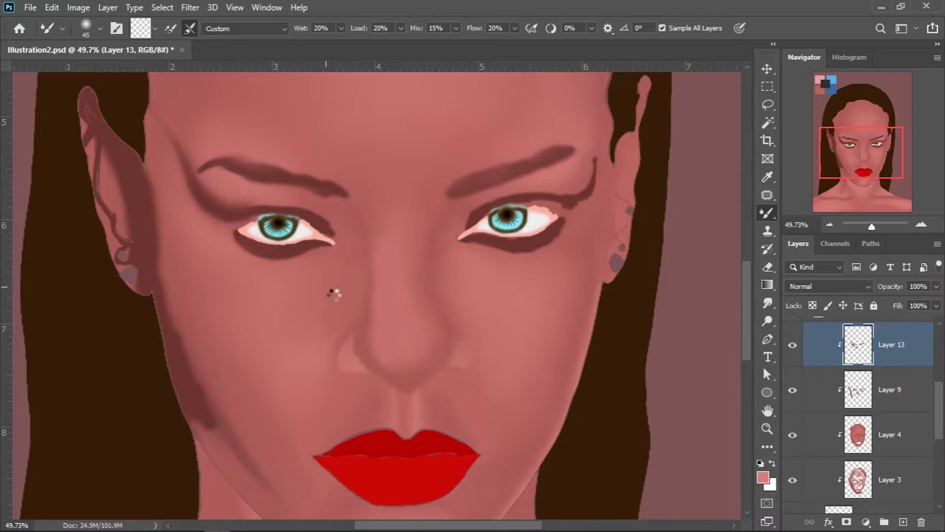
- Enlarge the brush and switch from the Mixer Brush back to the regular Brush Tool
{"action": "key", "text": "bracketright"}
{"action": "key", "text": "bracketright"}
{"action": "key", "text": "bracketright"}
{"action": "right_click", "coordinate": [766, 213]}
{"action": "left_click", "coordinate": [813, 213]}
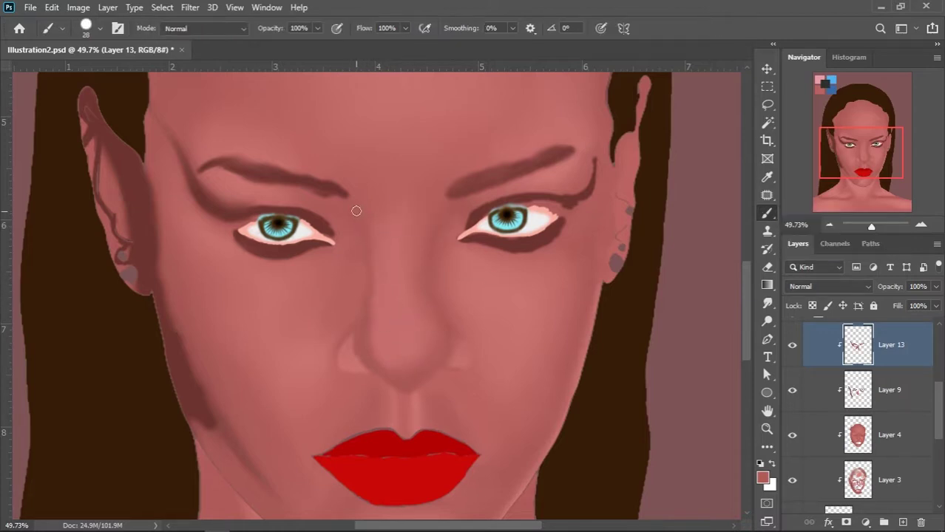
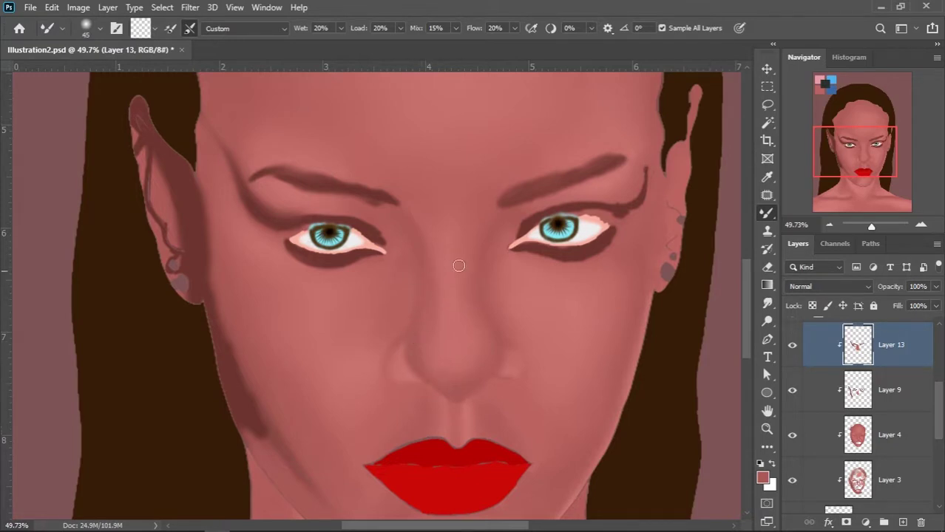
- Smear the outer right-eyebrow shading upward into the skin with the Mixer Brush on Layer 13
{"action": "key", "text": "shift+b"}
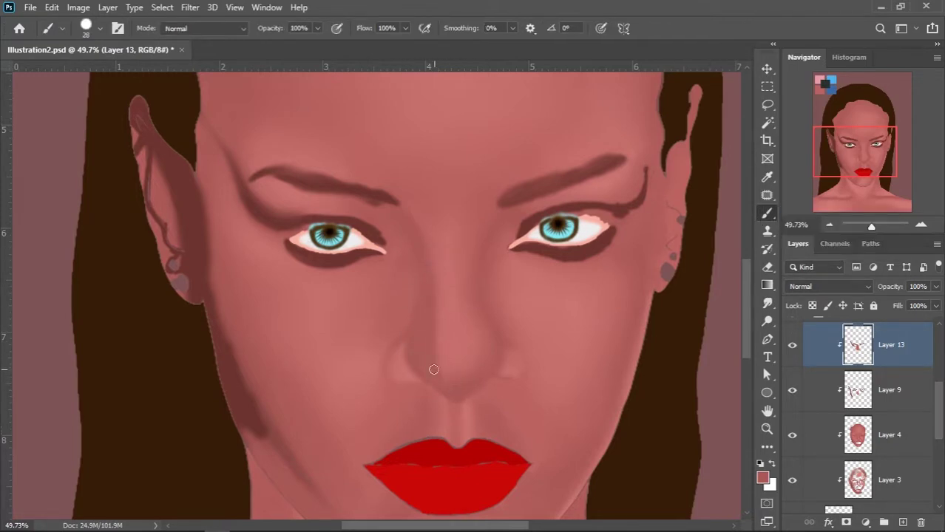
{"action": "right_click", "coordinate": [765, 219]}
{"action": "left_click", "coordinate": [821, 257]}
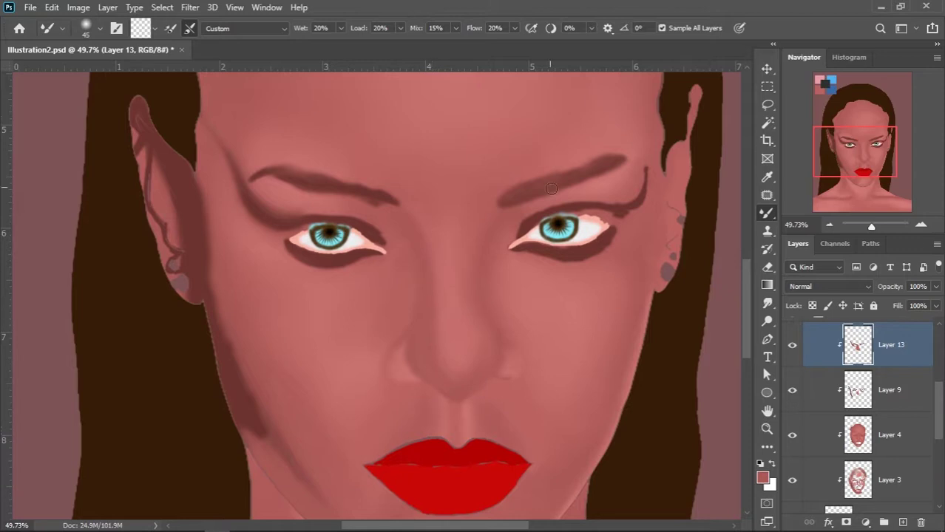
{"action": "left_click_drag", "start_coordinate": [641, 188], "coordinate": [645, 146]}
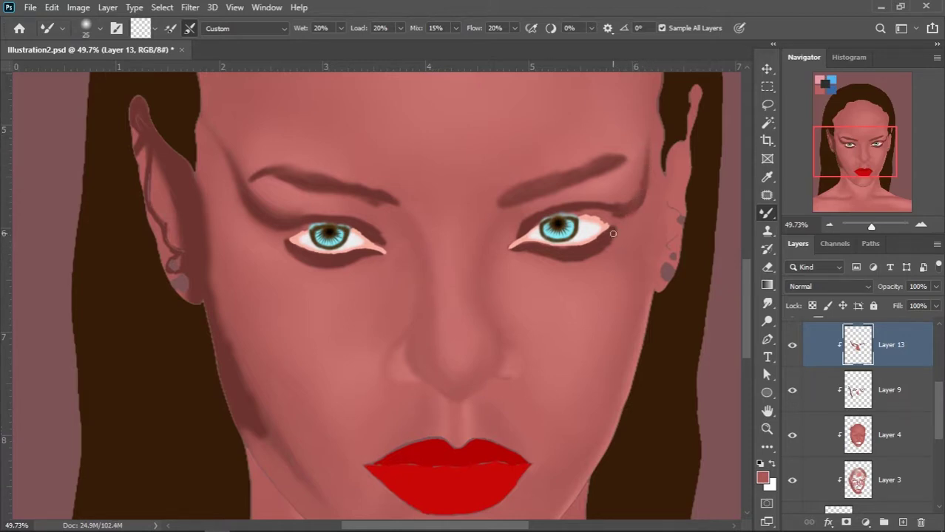
- Fit the portrait to the screen and hide the Hair, Line art and background Layer 1
{"action": "key", "text": "ctrl+0"}
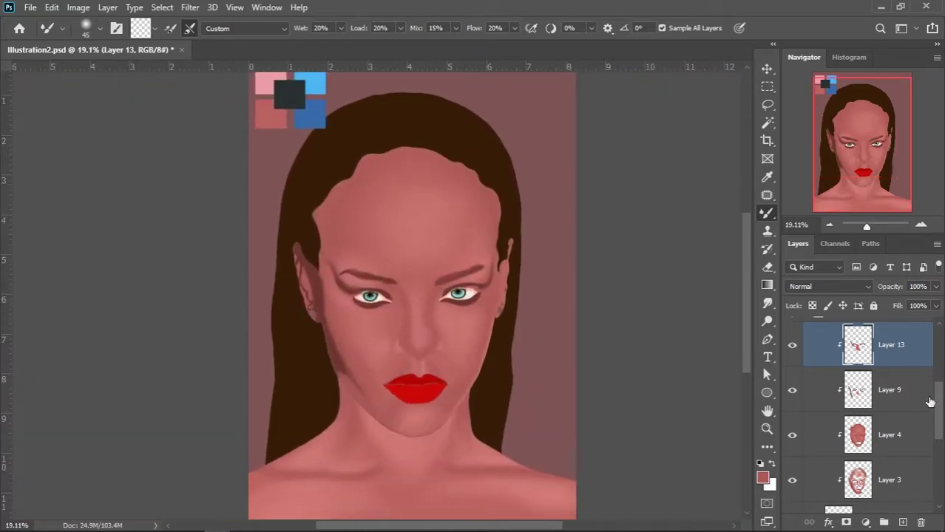
{"action": "scroll", "coordinate": [858, 414], "scroll_direction": "up", "scroll_amount": 3}
{"action": "scroll", "coordinate": [858, 414], "scroll_direction": "up", "scroll_amount": 3}
{"action": "left_click", "coordinate": [792, 332]}
{"action": "scroll", "coordinate": [794, 388], "scroll_direction": "up", "scroll_amount": 2}
{"action": "left_click", "coordinate": [792, 384]}
{"action": "scroll", "coordinate": [857, 414], "scroll_direction": "down", "scroll_amount": 5}
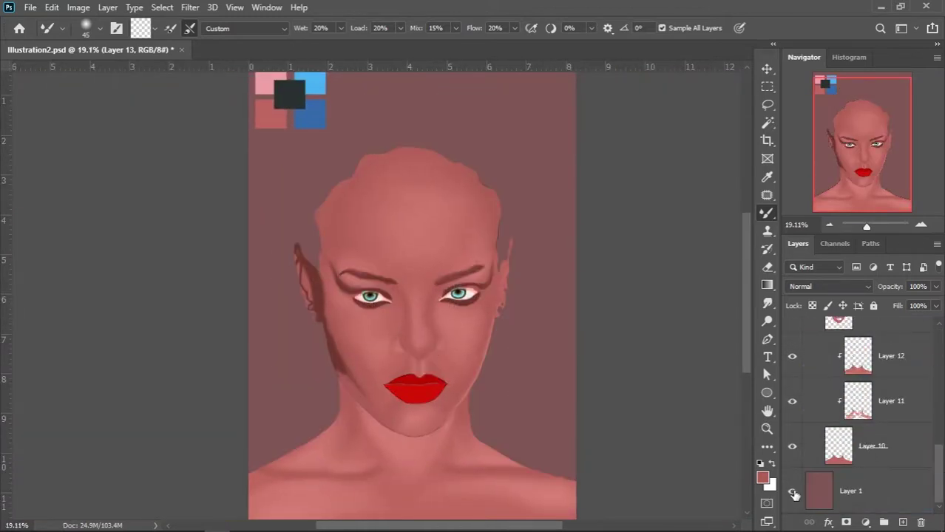
{"action": "left_click", "coordinate": [792, 491]}
{"action": "scroll", "coordinate": [326, 325], "scroll_direction": "up", "scroll_amount": 3}
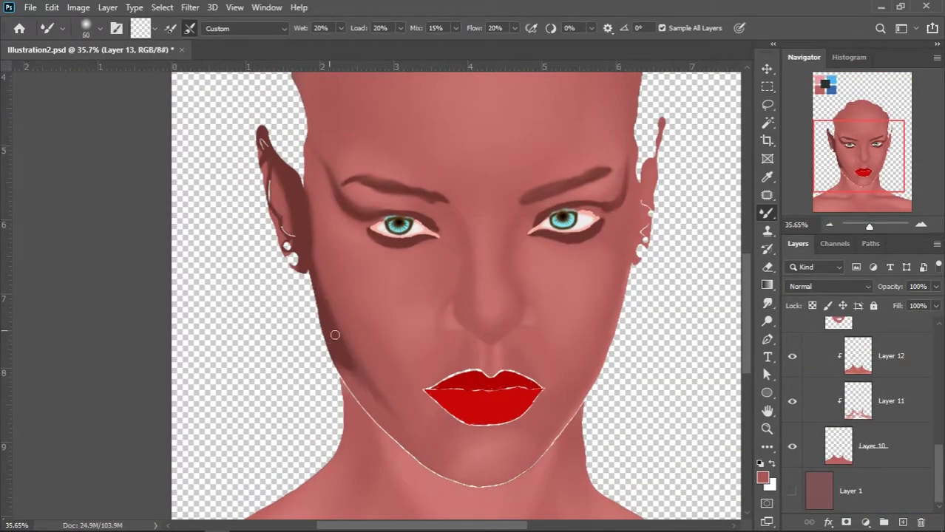
- Make the Line art, Hair and background Layer 1 visible again
{"action": "scroll", "coordinate": [607, 338], "scroll_direction": "down", "scroll_amount": 3}
{"action": "scroll", "coordinate": [857, 414], "scroll_direction": "up", "scroll_amount": 4}
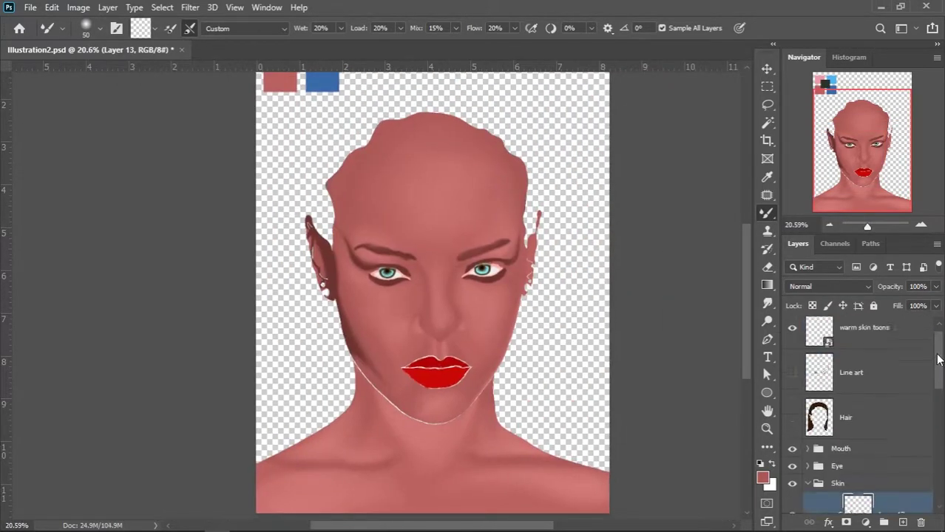
{"action": "left_click", "coordinate": [792, 369]}
{"action": "left_click", "coordinate": [792, 405]}
{"action": "scroll", "coordinate": [858, 414], "scroll_direction": "down", "scroll_amount": 4}
{"action": "left_click", "coordinate": [792, 491]}
- Add a new empty Layer 14 clipped to the Hair layer
{"action": "scroll", "coordinate": [506, 344], "scroll_direction": "up", "scroll_amount": 1}
{"action": "scroll", "coordinate": [473, 310], "scroll_direction": "up", "scroll_amount": 1}
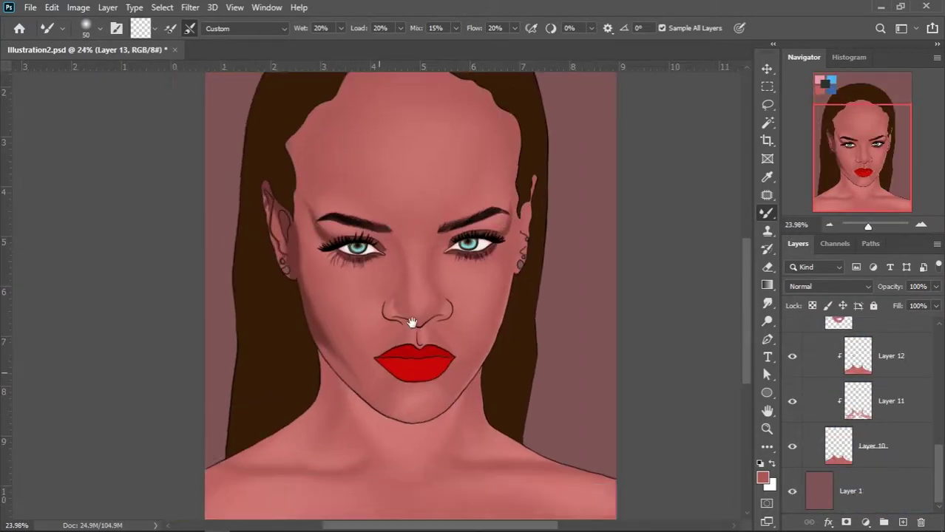
{"action": "scroll", "coordinate": [473, 303], "scroll_direction": "down", "scroll_amount": 1}
{"action": "scroll", "coordinate": [473, 302], "scroll_direction": "down", "scroll_amount": 1}
{"action": "scroll", "coordinate": [858, 414], "scroll_direction": "up", "scroll_amount": 3}
{"action": "key", "text": "ctrl+shift+alt+n"}
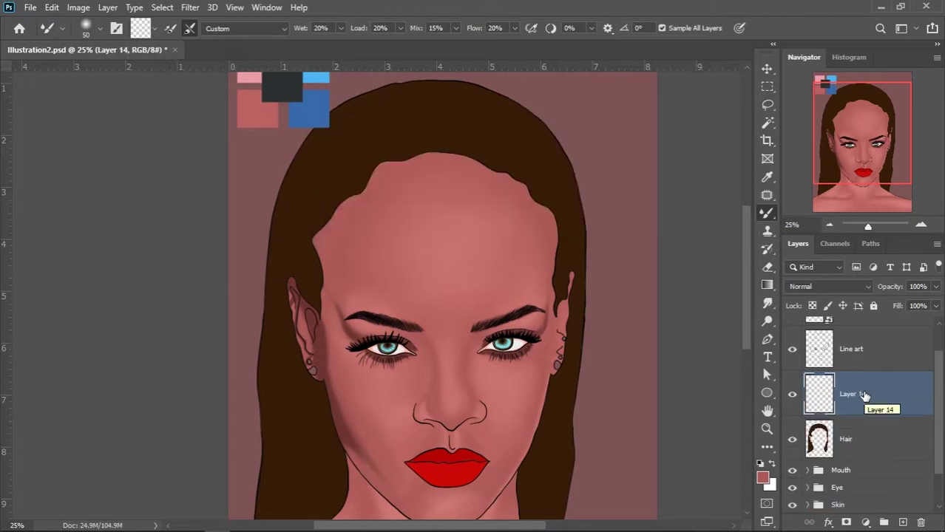
{"action": "key", "text": "ctrl+alt+g"}
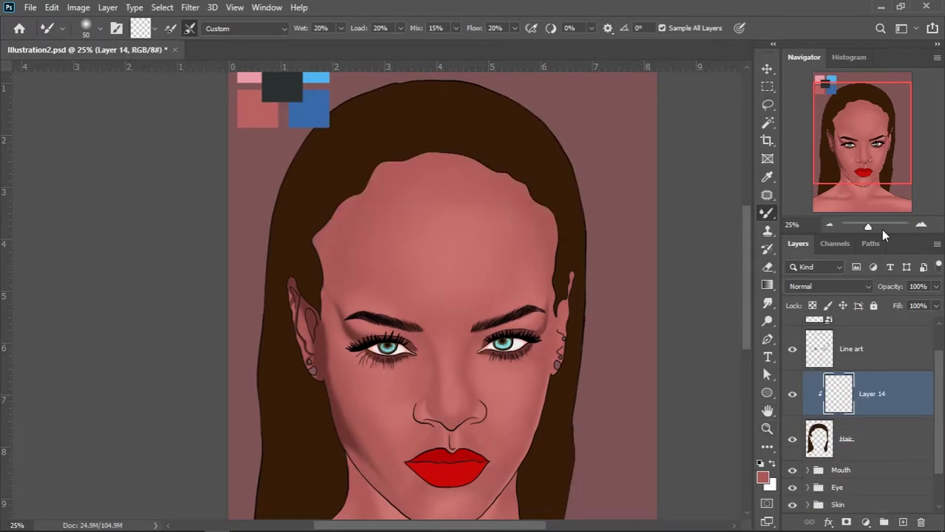
- Darken the Hair layer to near black with Hue/Saturation Lightness -76
{"action": "left_click_drag", "start_coordinate": [469, 288], "coordinate": [462, 247]}
{"action": "left_click", "coordinate": [850, 440]}
{"action": "key", "text": "ctrl+u"}
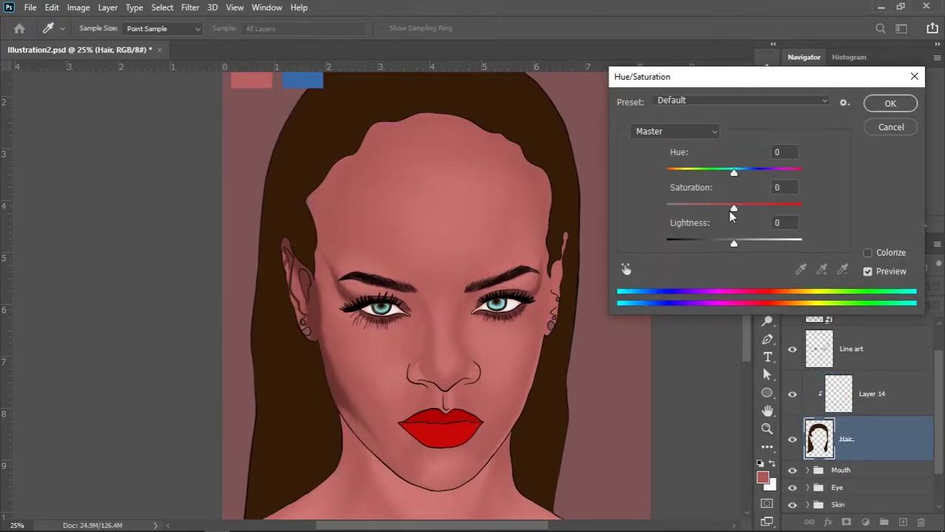
{"action": "left_click_drag", "start_coordinate": [734, 209], "coordinate": [706, 208]}
{"action": "left_click_drag", "start_coordinate": [734, 243], "coordinate": [675, 243]}
{"action": "key", "text": "Escape"}
{"action": "key", "text": "b"}
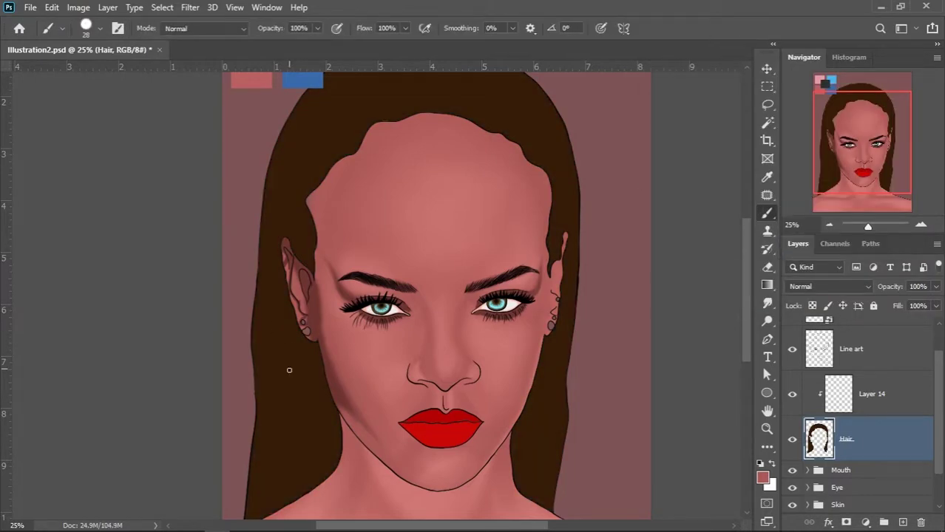
{"action": "key", "text": "ctrl+u"}
{"action": "left_click_drag", "start_coordinate": [733, 243], "coordinate": [683, 243]}
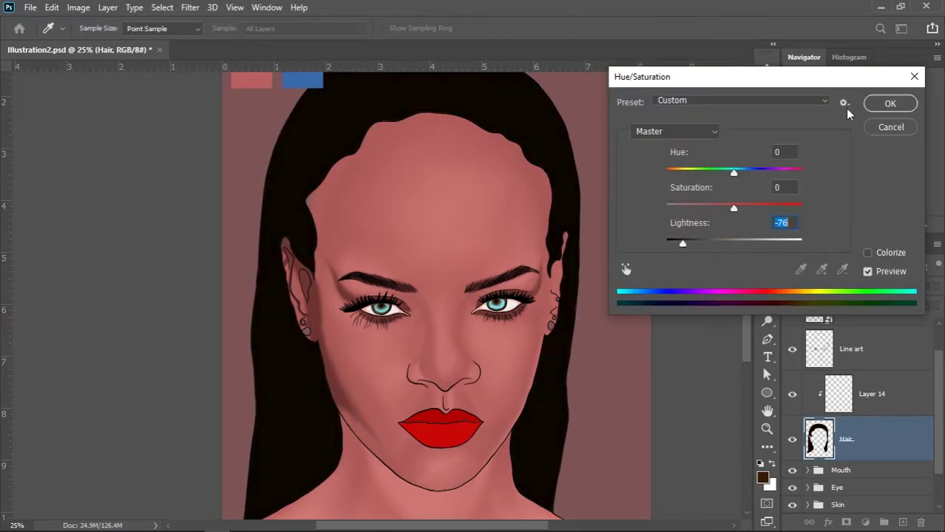
{"action": "left_click", "coordinate": [890, 104]}
- Paint soft brown highlights down the left hair on Layer 14 with a 100 px soft round brush
{"action": "scroll", "coordinate": [407, 280], "scroll_direction": "up", "scroll_amount": 2}
{"action": "scroll", "coordinate": [481, 155], "scroll_direction": "up", "scroll_amount": 2}
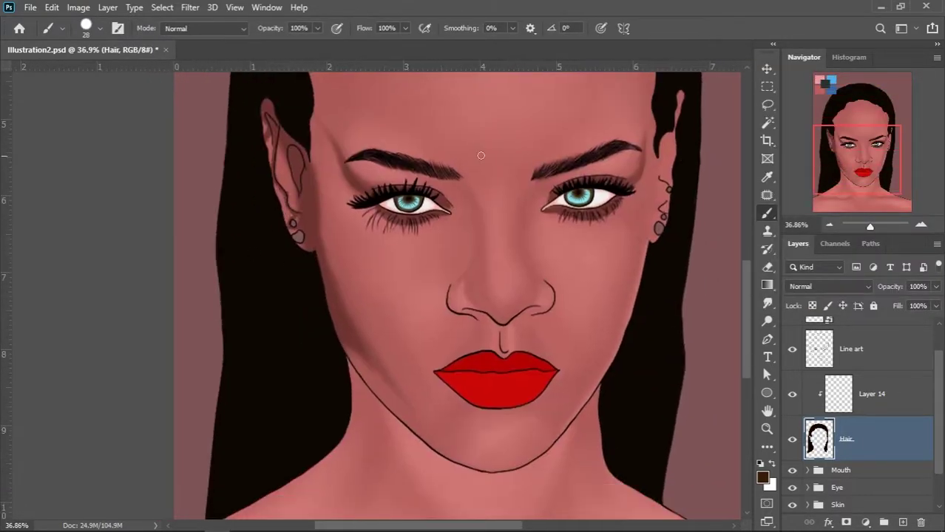
{"action": "right_click", "coordinate": [480, 155]}
{"action": "scroll", "coordinate": [510, 369], "scroll_direction": "down", "scroll_amount": 3}
{"action": "double_click", "coordinate": [492, 334]}
{"action": "left_click", "coordinate": [873, 395]}
{"action": "left_click_drag", "start_coordinate": [325, 316], "coordinate": [365, 317]}
{"action": "key", "text": "bracketleft"}
{"action": "key", "text": "bracketleft"}
{"action": "key", "text": "bracketleft"}
{"action": "mouse_move", "coordinate": [260, 249]}
{"action": "left_mouse_down"}
{"action": "mouse_move", "coordinate": [287, 280]}
{"action": "mouse_move", "coordinate": [291, 361]}
{"action": "mouse_move", "coordinate": [300, 253]}
{"action": "mouse_move", "coordinate": [322, 337]}
{"action": "left_mouse_up"}
{"action": "scroll", "coordinate": [285, 229], "scroll_direction": "up", "scroll_amount": 2}
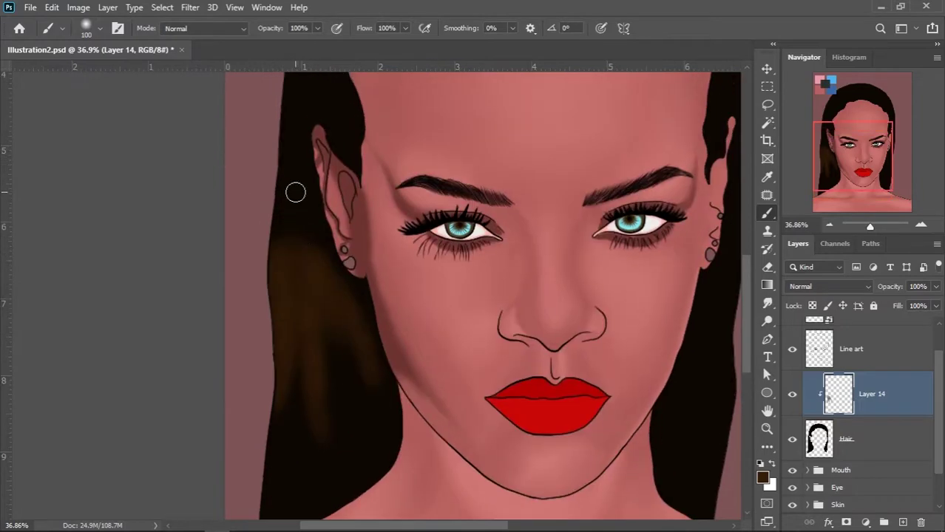
{"action": "scroll", "coordinate": [337, 237], "scroll_direction": "up", "scroll_amount": 5}
- Set the foreground colour to purple
{"action": "scroll", "coordinate": [375, 280], "scroll_direction": "right", "scroll_amount": 2}
{"action": "left_click", "coordinate": [762, 477]}
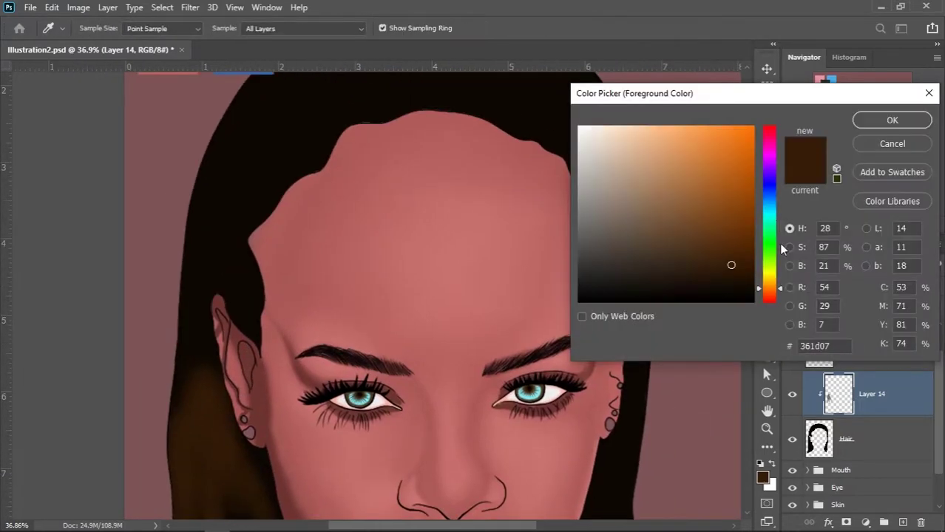
{"action": "left_click_drag", "start_coordinate": [783, 250], "coordinate": [779, 177]}
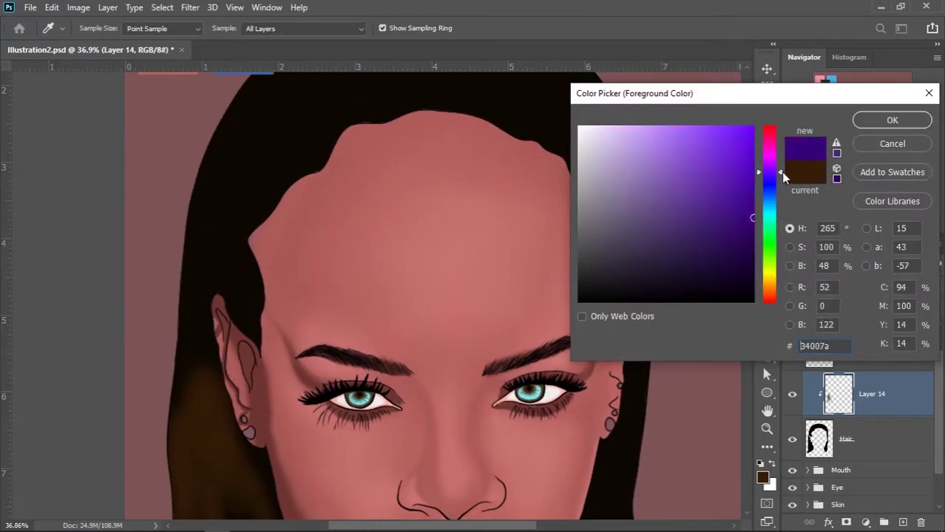
{"action": "left_click", "coordinate": [880, 145]}
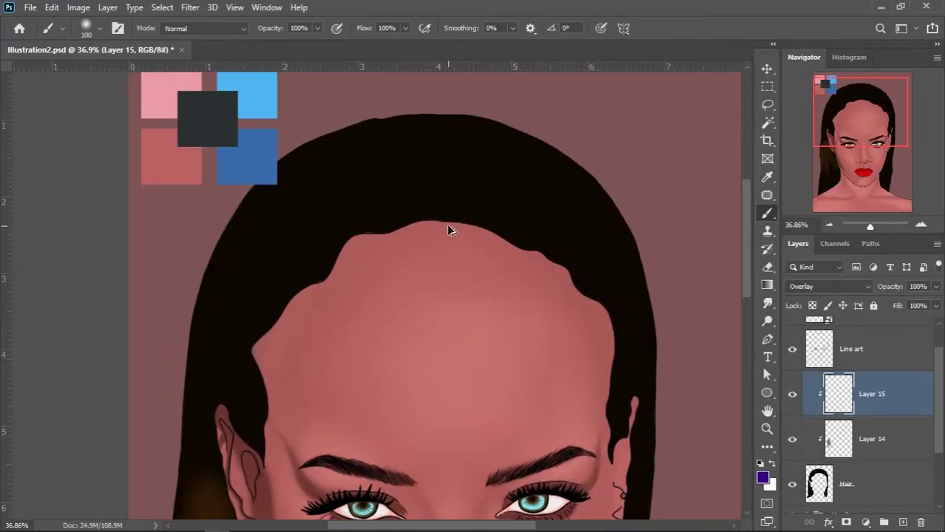
- Paint a purple sheen along the top of the hair on Layer 15, set to Lighten at 51% opacity
{"action": "left_click", "coordinate": [828, 286]}
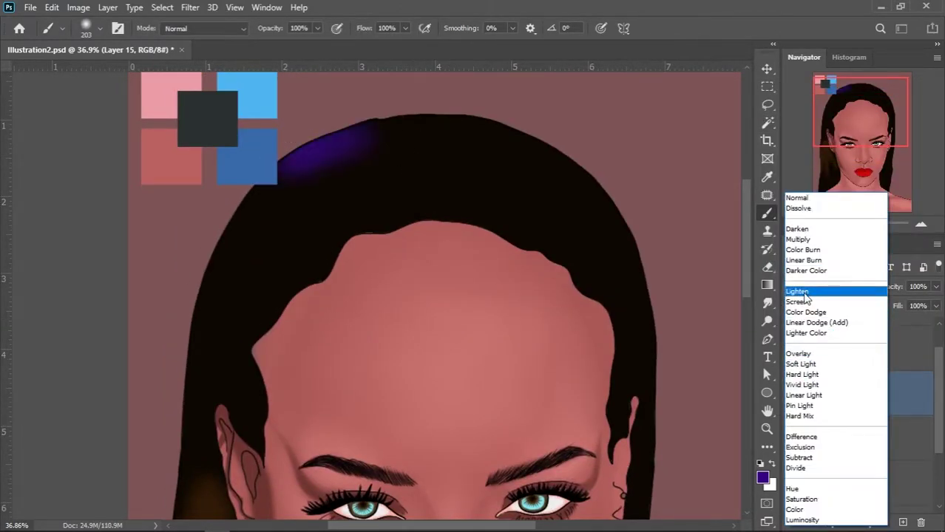
{"action": "left_click", "coordinate": [797, 291]}
{"action": "left_click_drag", "start_coordinate": [370, 145], "coordinate": [509, 153]}
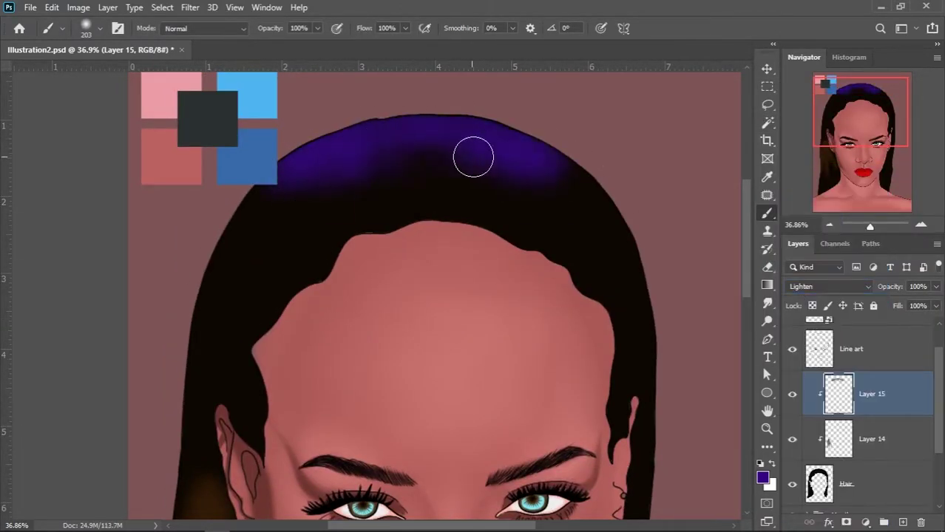
{"action": "scroll", "coordinate": [424, 256], "scroll_direction": "down", "scroll_amount": 3}
{"action": "left_click", "coordinate": [829, 286]}
{"action": "left_click", "coordinate": [798, 291]}
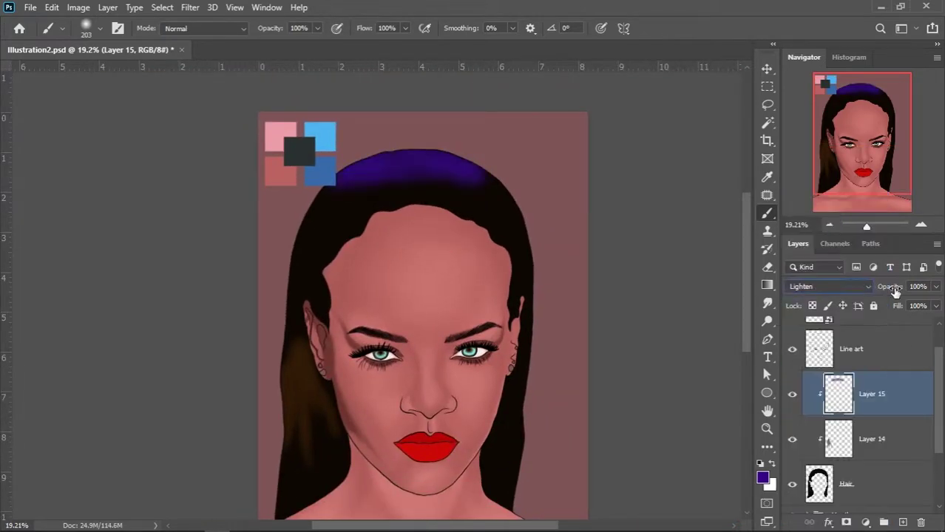
{"action": "left_click_drag", "start_coordinate": [880, 287], "coordinate": [858, 289]}
- Choose a smaller hair-painting brush and add Layer 16 clipped to the hair layers
{"action": "left_click_drag", "start_coordinate": [457, 388], "coordinate": [445, 324]}
{"action": "scroll", "coordinate": [444, 323], "scroll_direction": "up", "scroll_amount": 2}
{"action": "right_click", "coordinate": [597, 182]}
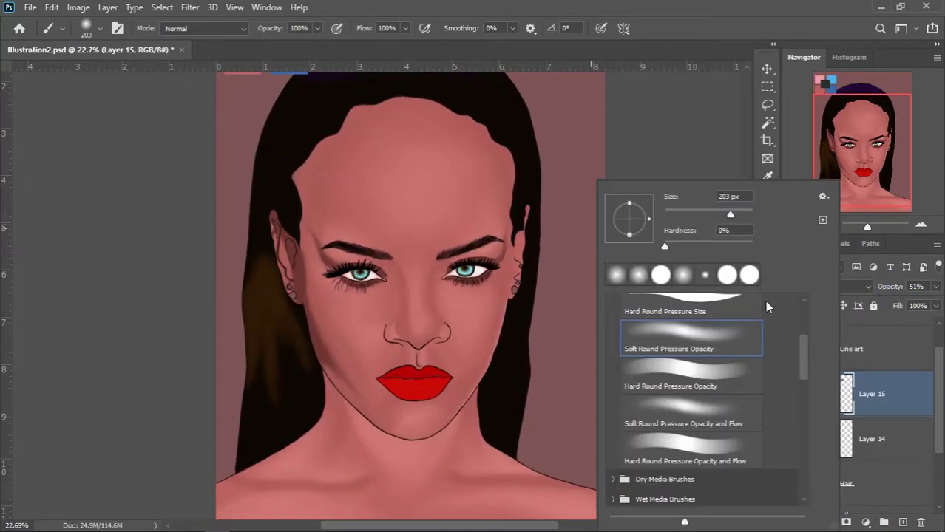
{"action": "left_click", "coordinate": [691, 328]}
{"action": "key", "text": "Return"}
{"action": "key", "text": "bracketleft"}
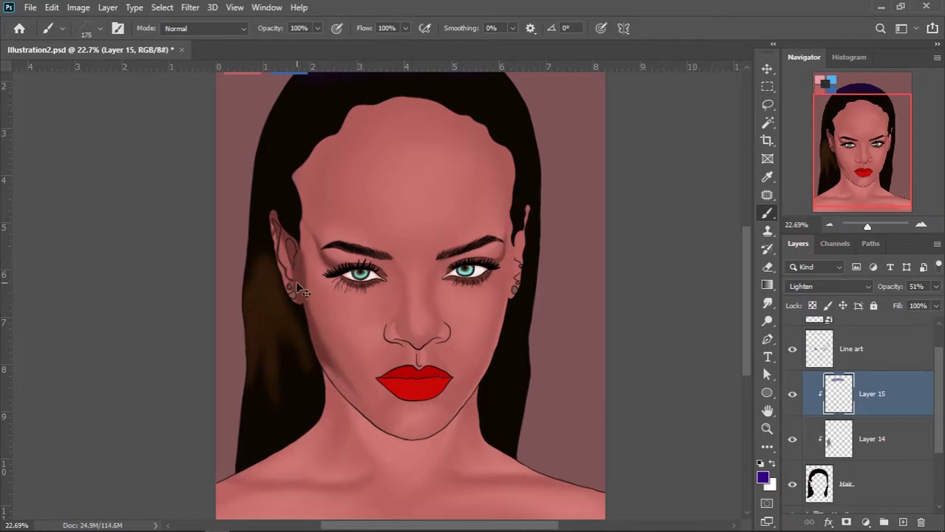
{"action": "key", "text": "ctrl+n"}
{"action": "key", "text": "Escape"}
{"action": "key", "text": "ctrl+alt+g"}
- Pick a dark brown colour and paint a strand on the left hair on Layer 16
{"action": "key", "text": "d"}
{"action": "left_click_drag", "start_coordinate": [277, 286], "coordinate": [294, 262]}
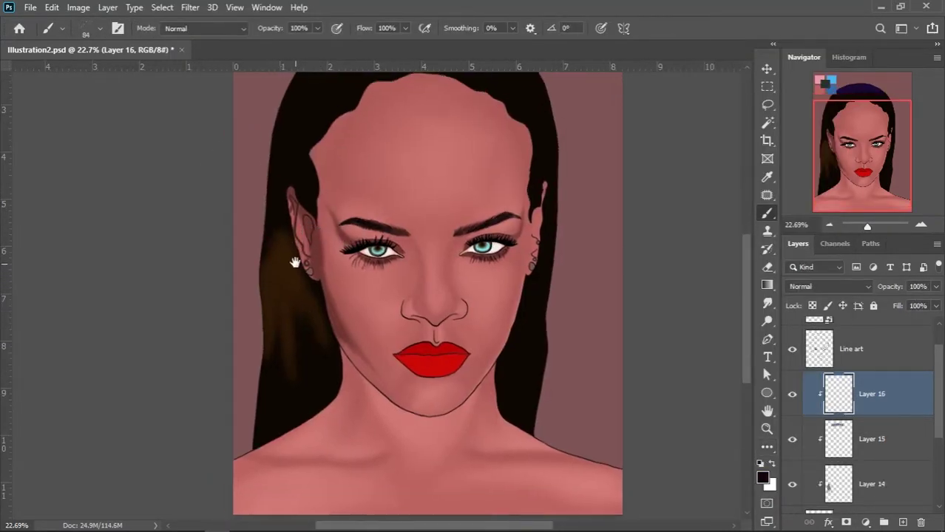
{"action": "scroll", "coordinate": [292, 372], "scroll_direction": "down", "scroll_amount": 1}
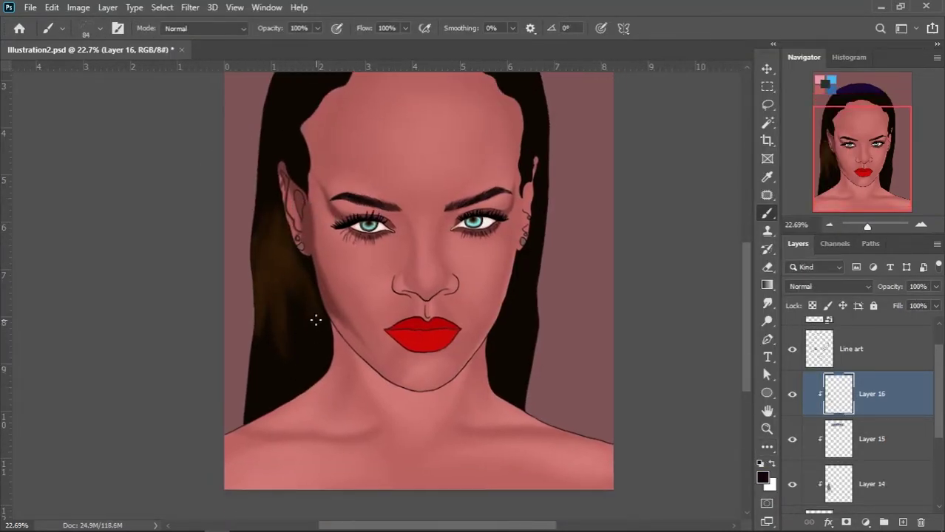
{"action": "scroll", "coordinate": [315, 319], "scroll_direction": "down", "scroll_amount": 1}
{"action": "left_click", "coordinate": [763, 477]}
{"action": "left_click", "coordinate": [726, 244]}
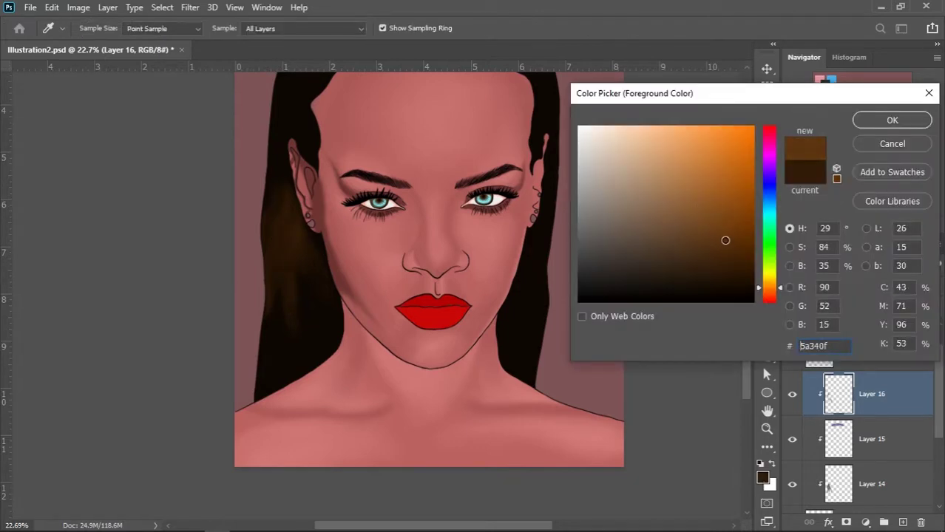
{"action": "left_click", "coordinate": [893, 119]}
{"action": "mouse_move", "coordinate": [294, 273]}
{"action": "left_mouse_down"}
{"action": "mouse_move", "coordinate": [289, 234]}
{"action": "mouse_move", "coordinate": [275, 274]}
{"action": "left_mouse_up"}
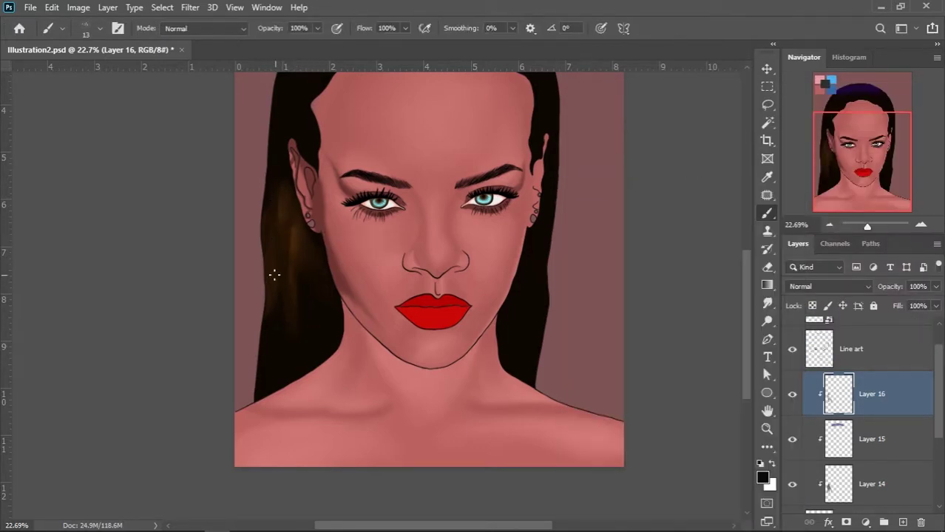
- Alternate between brown and black and resize the brush to refine the hair edge strands
{"action": "left_click", "coordinate": [283, 211], "text": "alt"}
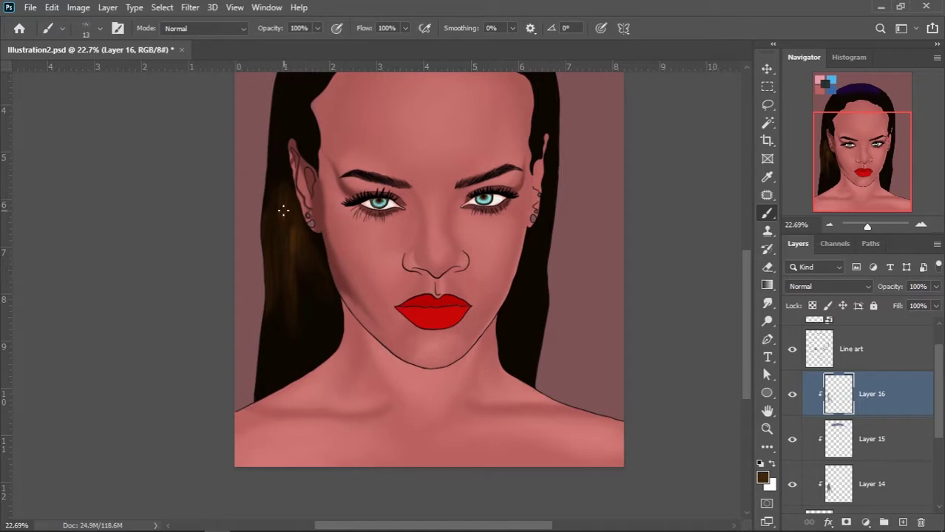
{"action": "left_click", "coordinate": [327, 328], "text": "alt"}
{"action": "scroll", "coordinate": [391, 249], "scroll_direction": "down", "scroll_amount": 2, "text": "alt"}
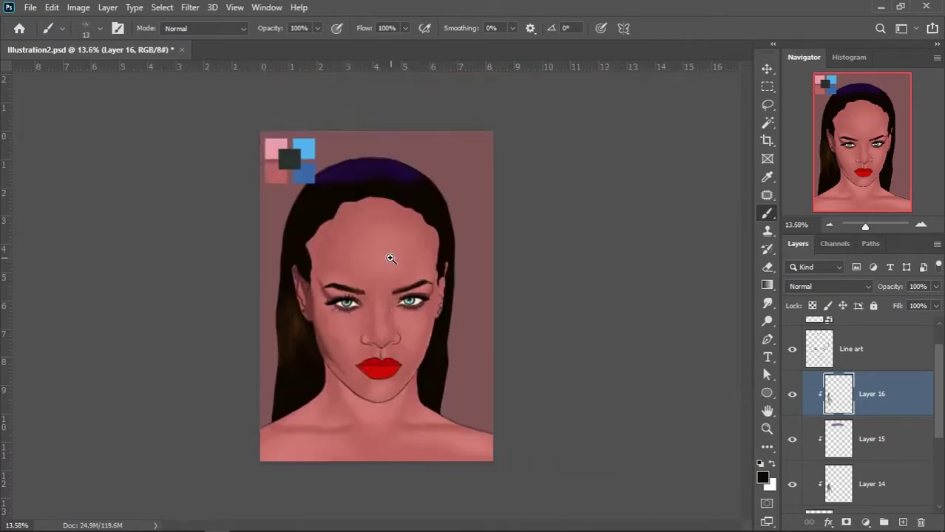
{"action": "scroll", "coordinate": [397, 265], "scroll_direction": "up", "scroll_amount": 5, "text": "alt"}
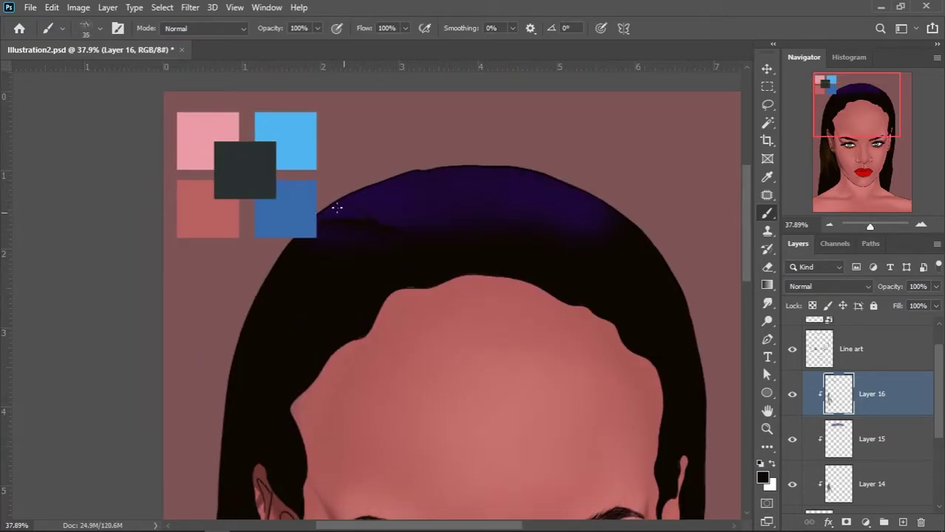
{"action": "key", "text": "bracketleft"}
{"action": "key", "text": "bracketleft"}
{"action": "key", "text": "bracketleft"}
{"action": "scroll", "coordinate": [573, 280], "scroll_direction": "down", "scroll_amount": 3, "text": "alt"}
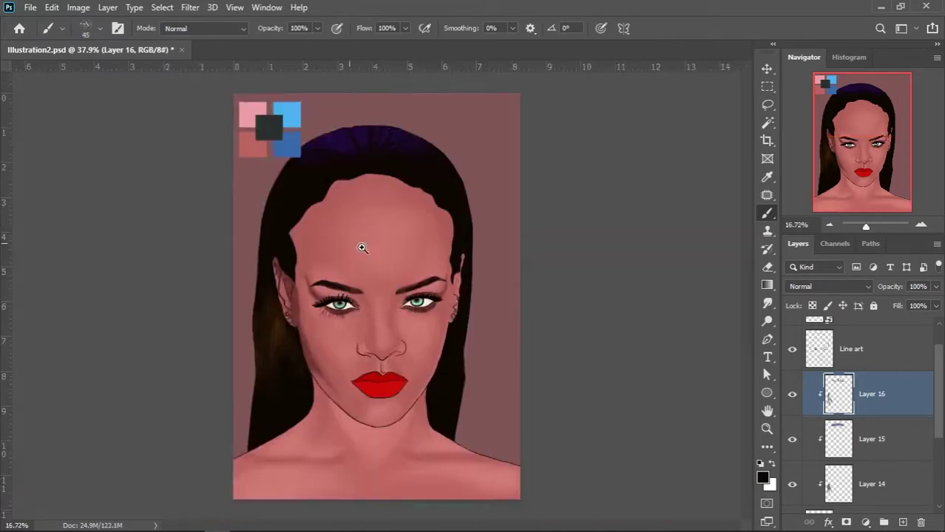
{"action": "scroll", "coordinate": [363, 247], "scroll_direction": "up", "scroll_amount": 2, "text": "alt"}
{"action": "right_click", "coordinate": [597, 177]}
{"action": "key", "text": "Escape"}
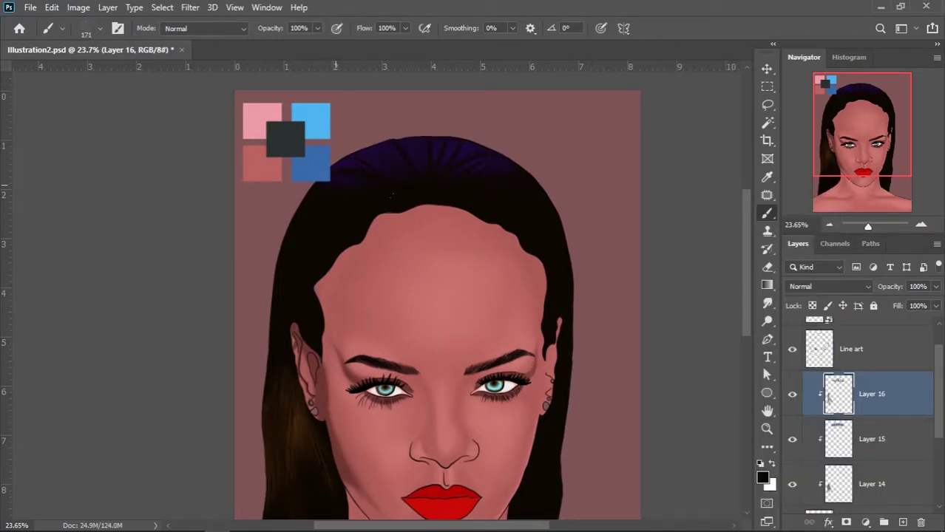
{"action": "scroll", "coordinate": [412, 189], "scroll_direction": "up", "scroll_amount": 1, "text": "alt"}
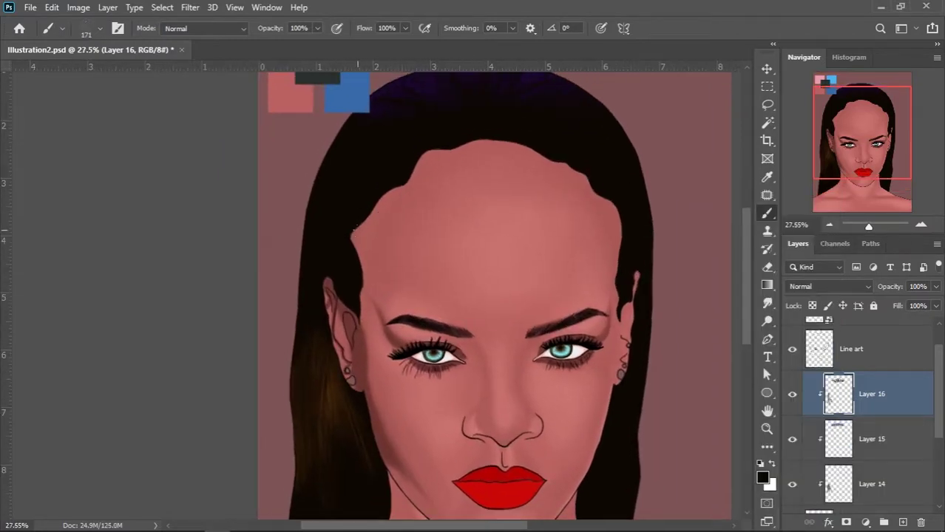
- Add a new layer above Line art and paint fine strands at the centre hairline
{"action": "key", "text": "ctrl+shift+alt+n"}
{"action": "mouse_move", "coordinate": [455, 181]}
{"action": "left_mouse_down"}
{"action": "mouse_move", "coordinate": [413, 162]}
{"action": "mouse_move", "coordinate": [423, 151]}
{"action": "left_mouse_up"}
{"action": "mouse_move", "coordinate": [473, 196]}
{"action": "left_mouse_down"}
{"action": "mouse_move", "coordinate": [470, 164]}
{"action": "mouse_move", "coordinate": [443, 151]}
{"action": "left_mouse_up"}
{"action": "key", "text": "ctrl+bracketright"}
{"action": "key", "text": "bracketleft"}
{"action": "key", "text": "bracketleft"}
{"action": "key", "text": "bracketleft"}
{"action": "mouse_move", "coordinate": [481, 178]}
{"action": "left_mouse_down"}
{"action": "mouse_move", "coordinate": [497, 142]}
{"action": "mouse_move", "coordinate": [484, 144]}
{"action": "left_mouse_up"}
{"action": "key", "text": "bracketleft"}
{"action": "key", "text": "bracketleft"}
{"action": "mouse_move", "coordinate": [510, 181]}
{"action": "left_mouse_down"}
{"action": "mouse_move", "coordinate": [488, 145]}
{"action": "mouse_move", "coordinate": [539, 148]}
{"action": "mouse_move", "coordinate": [518, 185]}
{"action": "mouse_move", "coordinate": [591, 189]}
{"action": "mouse_move", "coordinate": [614, 222]}
{"action": "left_mouse_up"}
- Paint wispy strands along the right hairline, centre parting and left hairline
{"action": "key", "text": "bracketright"}
{"action": "key", "text": "bracketright"}
{"action": "key", "text": "bracketright"}
{"action": "mouse_move", "coordinate": [558, 190]}
{"action": "left_mouse_down"}
{"action": "mouse_move", "coordinate": [569, 183]}
{"action": "mouse_move", "coordinate": [489, 152]}
{"action": "left_mouse_up"}
{"action": "left_click_drag", "start_coordinate": [429, 185], "coordinate": [366, 222]}
{"action": "left_click_drag", "start_coordinate": [458, 181], "coordinate": [355, 236]}
{"action": "left_click_drag", "start_coordinate": [396, 213], "coordinate": [352, 231]}
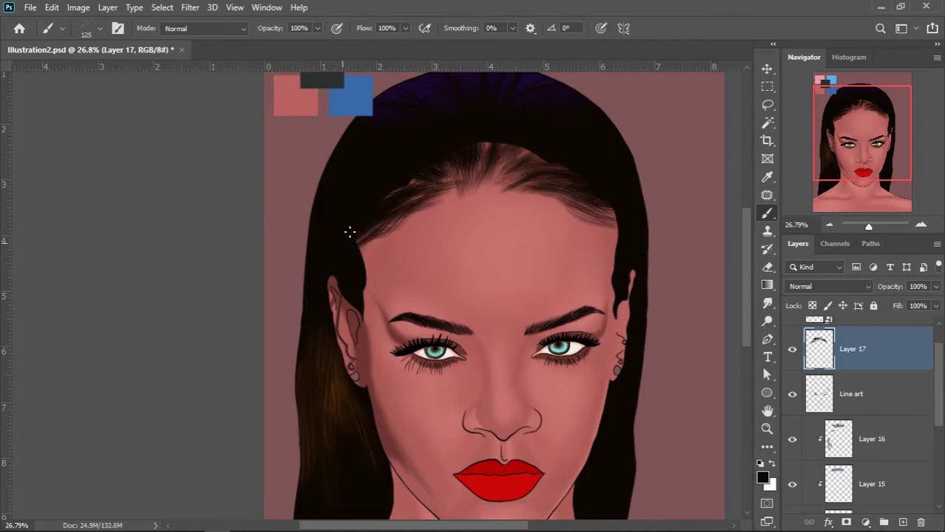
{"action": "mouse_move", "coordinate": [428, 177]}
{"action": "left_mouse_down"}
{"action": "mouse_move", "coordinate": [385, 198]}
{"action": "mouse_move", "coordinate": [489, 144]}
{"action": "left_mouse_up"}
{"action": "mouse_move", "coordinate": [536, 181]}
{"action": "left_mouse_down"}
{"action": "mouse_move", "coordinate": [511, 160]}
{"action": "mouse_move", "coordinate": [547, 172]}
{"action": "mouse_move", "coordinate": [589, 208]}
{"action": "left_mouse_up"}
- Add thinner strands at the top of the forehead, down the right temple and over the ear
{"action": "left_click_drag", "start_coordinate": [556, 241], "coordinate": [517, 222]}
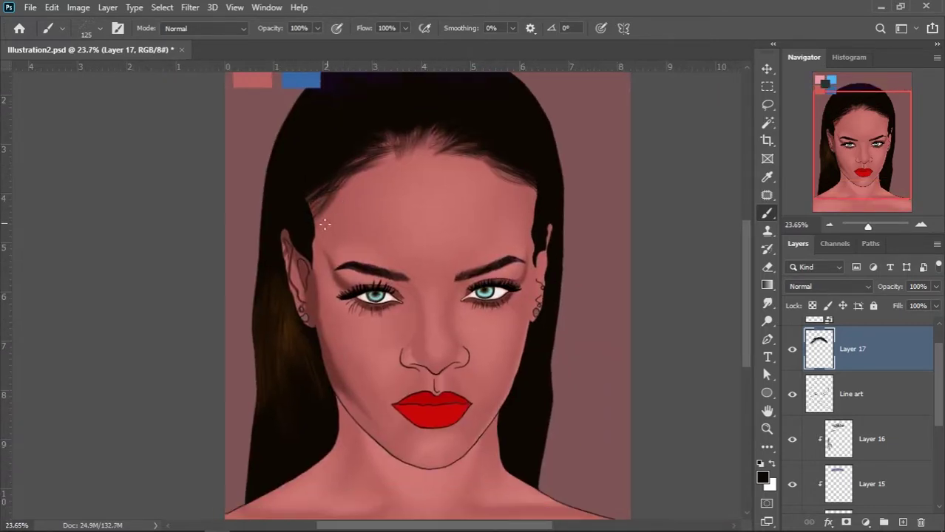
{"action": "mouse_move", "coordinate": [411, 158]}
{"action": "left_mouse_down"}
{"action": "mouse_move", "coordinate": [425, 136]}
{"action": "mouse_move", "coordinate": [403, 133]}
{"action": "mouse_move", "coordinate": [421, 126]}
{"action": "left_mouse_up"}
{"action": "key", "text": "bracketleft"}
{"action": "key", "text": "bracketleft"}
{"action": "key", "text": "bracketleft"}
{"action": "key", "text": "bracketleft"}
{"action": "key", "text": "bracketleft"}
{"action": "mouse_move", "coordinate": [458, 164]}
{"action": "left_mouse_down"}
{"action": "mouse_move", "coordinate": [513, 187]}
{"action": "mouse_move", "coordinate": [502, 248]}
{"action": "mouse_move", "coordinate": [508, 191]}
{"action": "mouse_move", "coordinate": [514, 225]}
{"action": "left_mouse_up"}
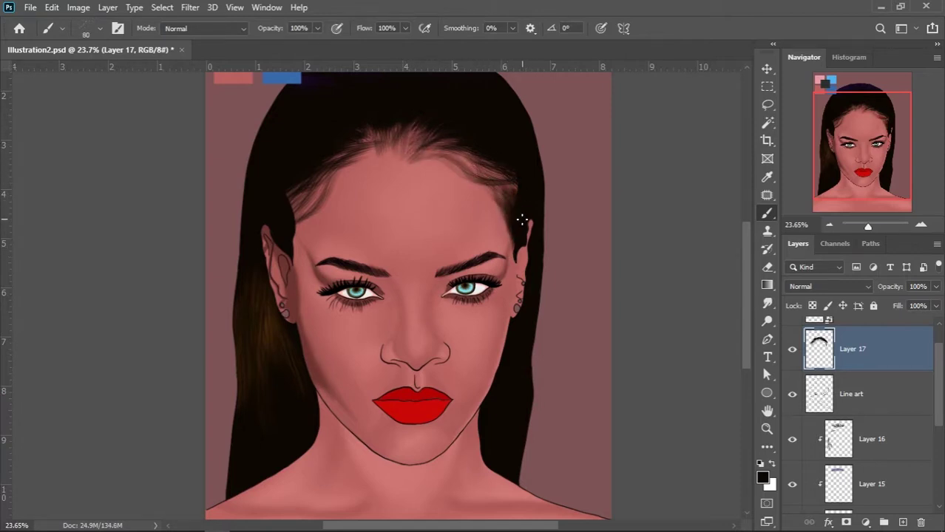
{"action": "scroll", "coordinate": [303, 250], "scroll_direction": "up", "scroll_amount": 2}
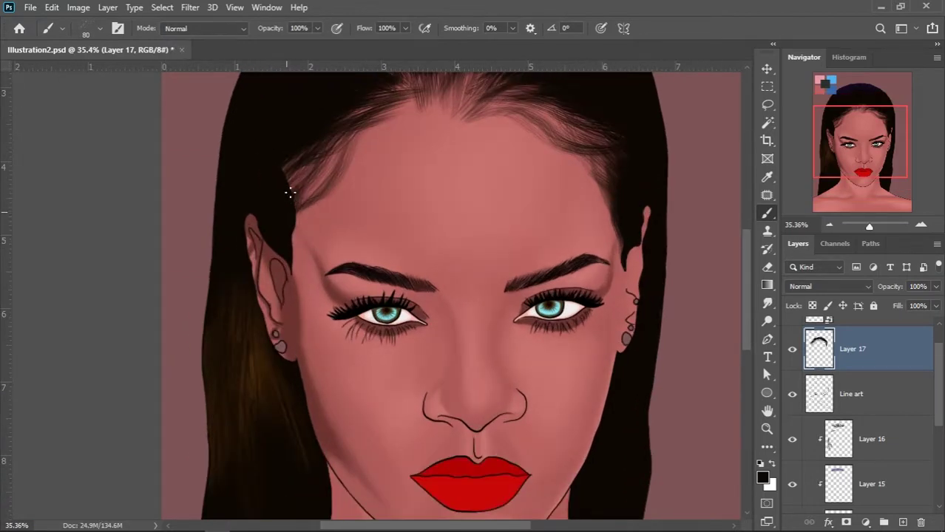
{"action": "scroll", "coordinate": [331, 143], "scroll_direction": "down", "scroll_amount": 1}
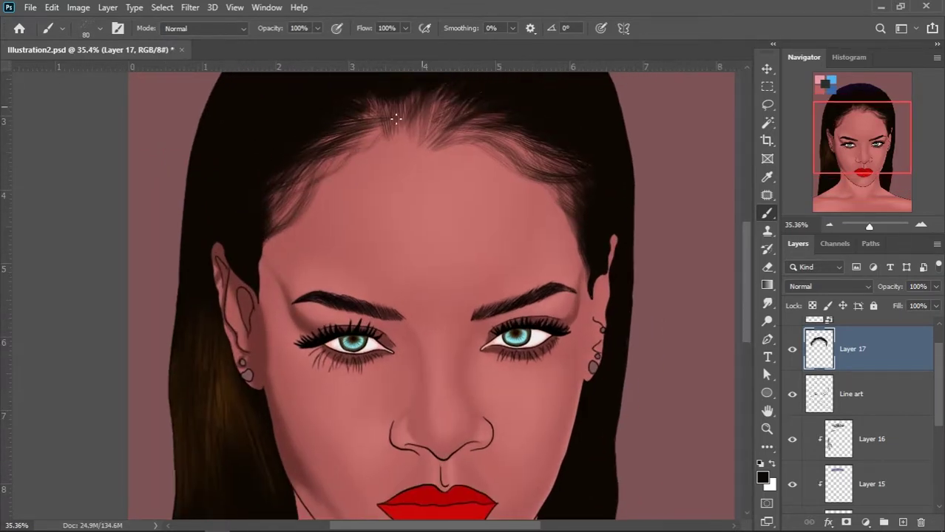
{"action": "scroll", "coordinate": [390, 120], "scroll_direction": "down", "scroll_amount": 1}
{"action": "left_click_drag", "start_coordinate": [414, 167], "coordinate": [478, 179]}
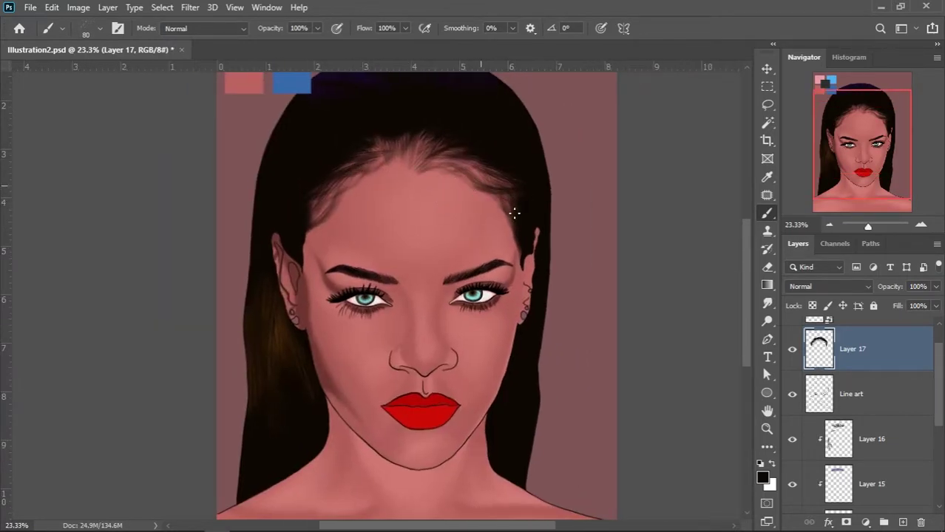
{"action": "scroll", "coordinate": [515, 214], "scroll_direction": "down", "scroll_amount": 2}
{"action": "scroll", "coordinate": [499, 247], "scroll_direction": "up", "scroll_amount": 1}
{"action": "scroll", "coordinate": [369, 262], "scroll_direction": "up", "scroll_amount": 2}
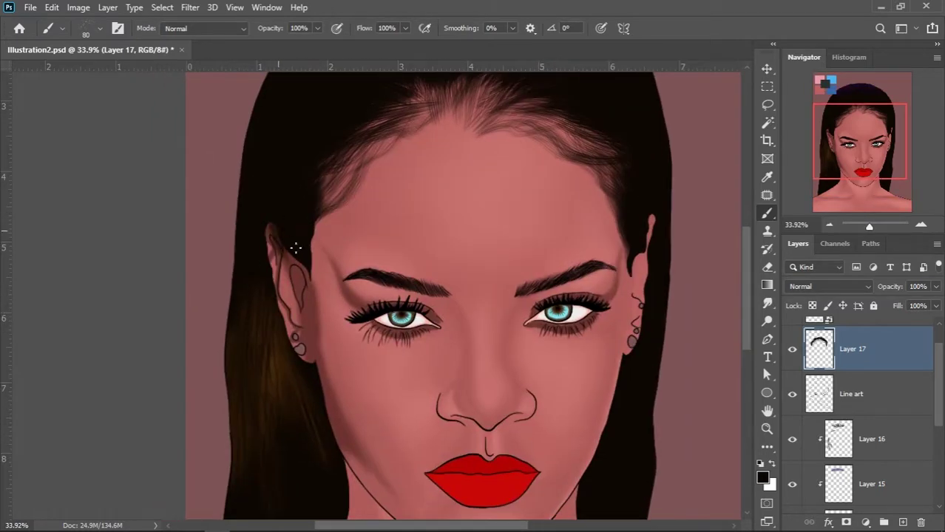
{"action": "left_click_drag", "start_coordinate": [288, 264], "coordinate": [304, 281]}
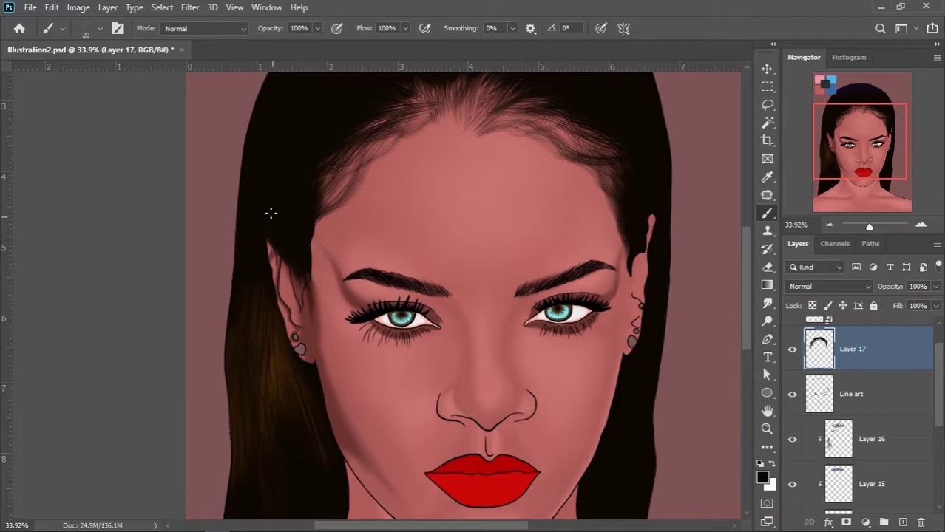
- Review the hairline and switch to a larger hair brush preset
{"action": "scroll", "coordinate": [473, 303], "scroll_direction": "down", "scroll_amount": 2}
{"action": "scroll", "coordinate": [431, 281], "scroll_direction": "up", "scroll_amount": 3}
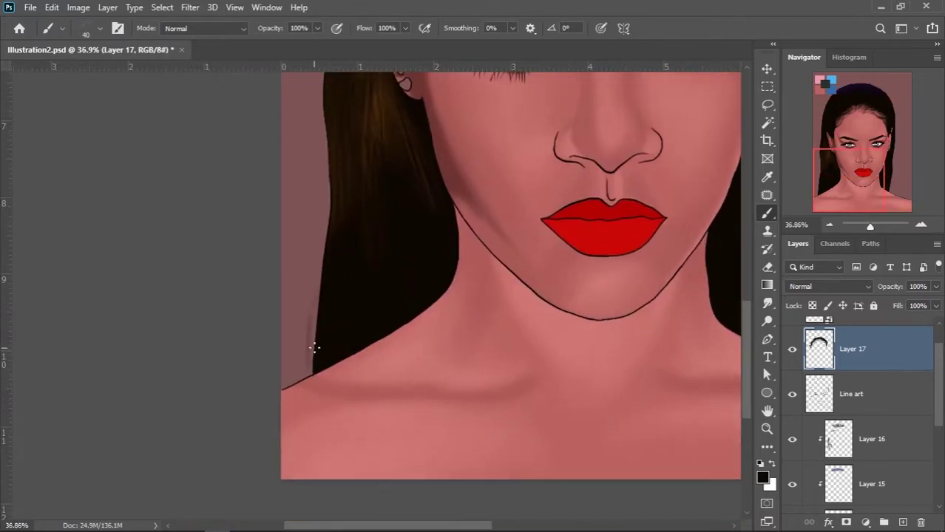
{"action": "scroll", "coordinate": [322, 239], "scroll_direction": "up", "scroll_amount": 2}
{"action": "scroll", "coordinate": [328, 345], "scroll_direction": "down", "scroll_amount": 1}
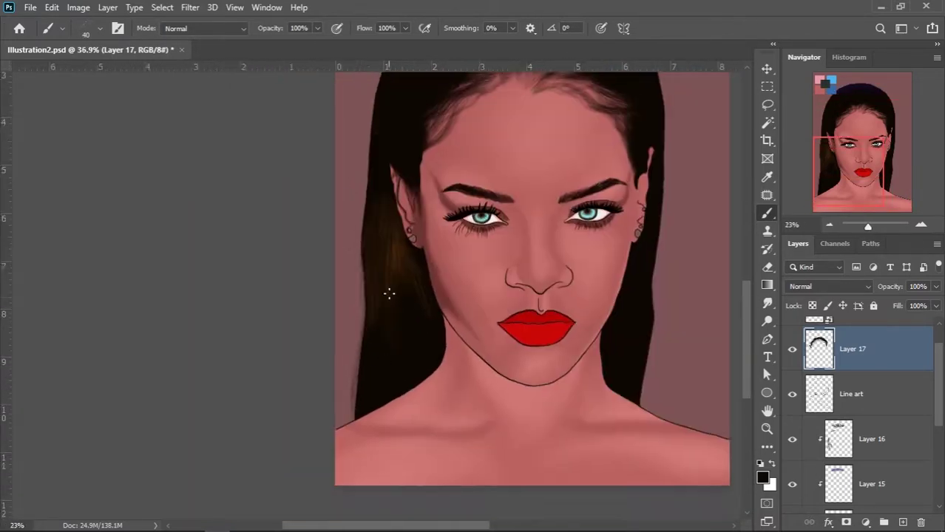
{"action": "scroll", "coordinate": [388, 294], "scroll_direction": "down", "scroll_amount": 1}
{"action": "scroll", "coordinate": [352, 383], "scroll_direction": "down", "scroll_amount": 1}
{"action": "scroll", "coordinate": [509, 264], "scroll_direction": "up", "scroll_amount": 1}
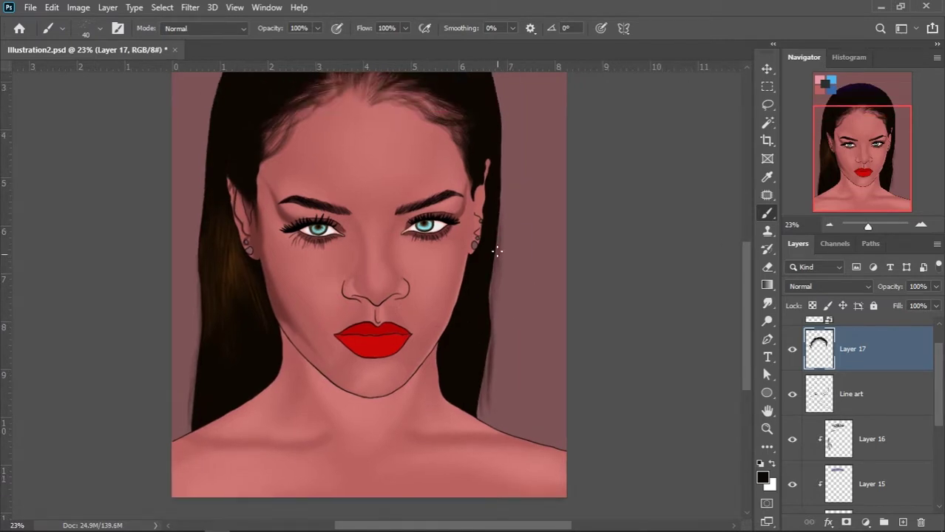
{"action": "scroll", "coordinate": [503, 251], "scroll_direction": "right", "scroll_amount": 1}
{"action": "scroll", "coordinate": [499, 236], "scroll_direction": "up", "scroll_amount": 1}
{"action": "scroll", "coordinate": [444, 380], "scroll_direction": "down", "scroll_amount": 1}
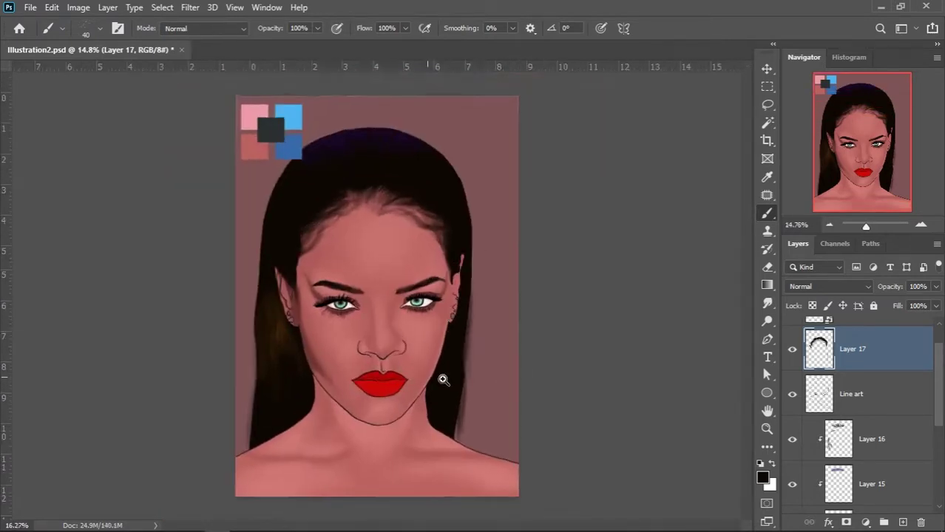
{"action": "scroll", "coordinate": [453, 380], "scroll_direction": "up", "scroll_amount": 1}
{"action": "scroll", "coordinate": [455, 382], "scroll_direction": "down", "scroll_amount": 1}
{"action": "right_click", "coordinate": [454, 381]}
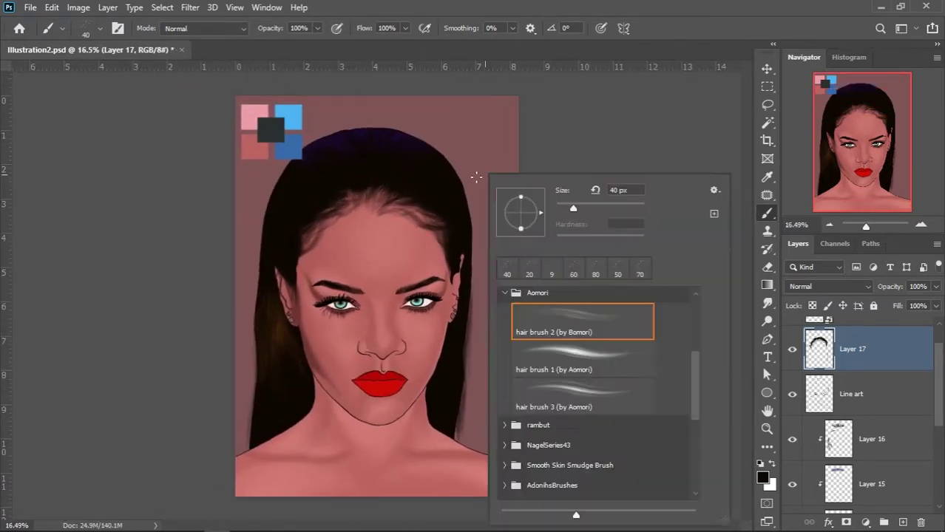
{"action": "key", "text": "Return"}
{"action": "scroll", "coordinate": [461, 192], "scroll_direction": "up", "scroll_amount": 2}
{"action": "scroll", "coordinate": [462, 192], "scroll_direction": "up", "scroll_amount": 2}
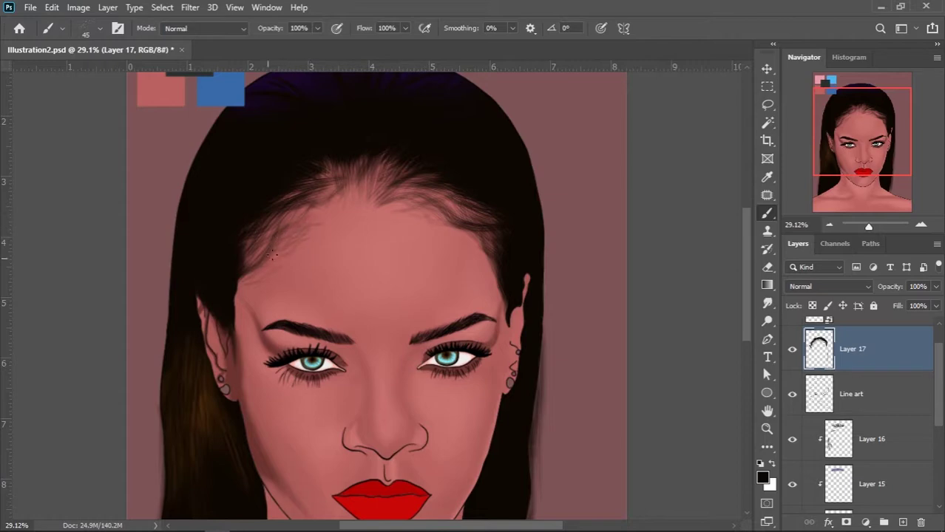
{"action": "scroll", "coordinate": [380, 221], "scroll_direction": "down", "scroll_amount": 3}
{"action": "scroll", "coordinate": [476, 239], "scroll_direction": "down", "scroll_amount": 1}
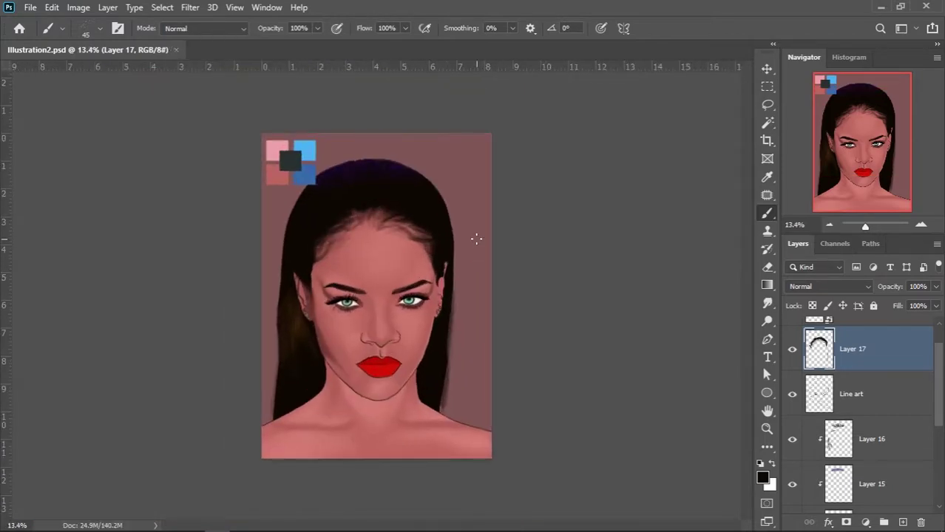
{"action": "scroll", "coordinate": [399, 368], "scroll_direction": "up", "scroll_amount": 2}
- Darken and mute the iris layer by lowering Hue, Saturation and Lightness in Hue/Saturation
{"action": "scroll", "coordinate": [428, 353], "scroll_direction": "up", "scroll_amount": 2}
{"action": "key", "text": "v"}
{"action": "left_click", "coordinate": [480, 198]}
{"action": "key", "text": "ctrl+u"}
{"action": "left_click_drag", "start_coordinate": [734, 242], "coordinate": [689, 242]}
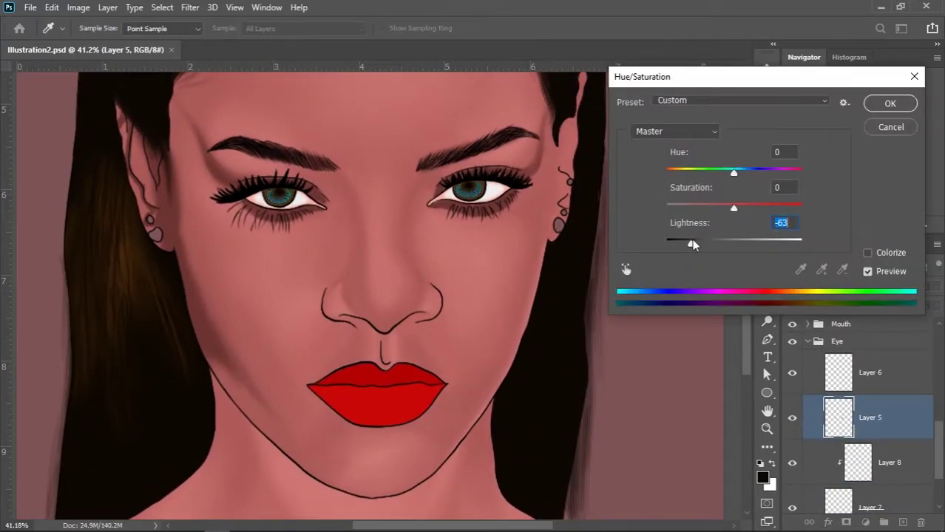
{"action": "left_click_drag", "start_coordinate": [735, 207], "coordinate": [701, 207]}
{"action": "left_click_drag", "start_coordinate": [735, 172], "coordinate": [724, 172]}
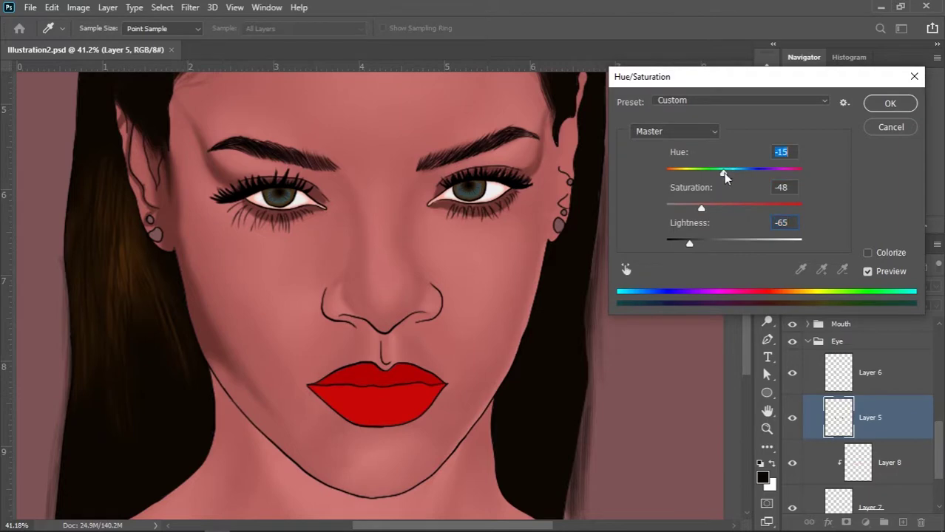
{"action": "left_click", "coordinate": [890, 105]}
- Add a new layer in the Eye group and choose a small Soft Round brush
{"action": "scroll", "coordinate": [485, 264], "scroll_direction": "down", "scroll_amount": 3}
{"action": "scroll", "coordinate": [392, 328], "scroll_direction": "down", "scroll_amount": 1}
{"action": "scroll", "coordinate": [393, 328], "scroll_direction": "up", "scroll_amount": 2}
{"action": "key", "text": "ctrl+shift+alt+n"}
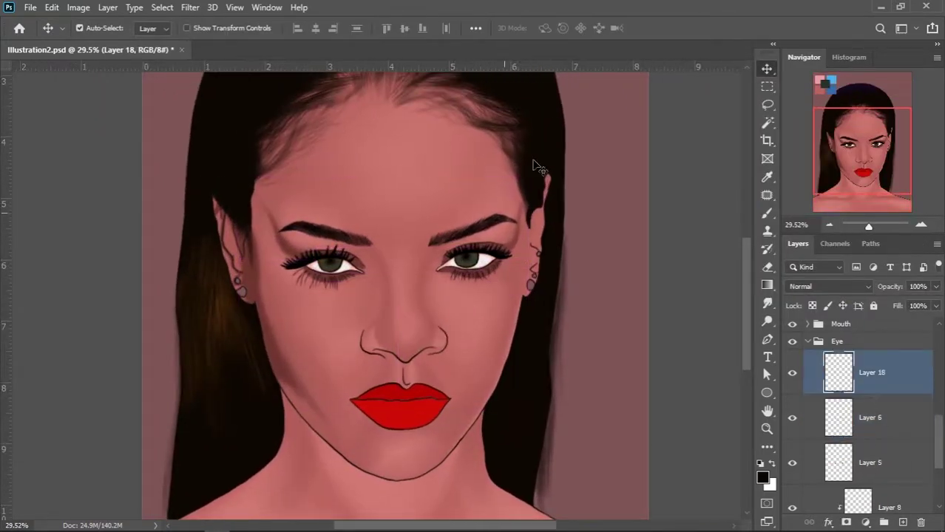
{"action": "key", "text": "b"}
{"action": "right_click", "coordinate": [580, 181]}
{"action": "left_click", "coordinate": [700, 336]}
{"action": "key", "text": "Return"}
- Set the foreground colour to a green tone for the irises
{"action": "scroll", "coordinate": [460, 222], "scroll_direction": "up", "scroll_amount": 2}
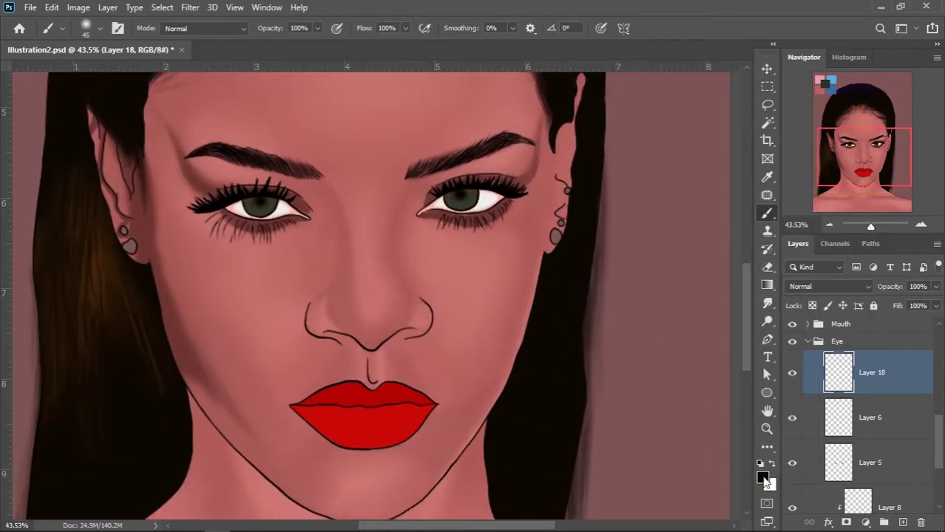
{"action": "left_click", "coordinate": [763, 477]}
{"action": "left_click", "coordinate": [734, 149]}
{"action": "left_click", "coordinate": [888, 118]}
{"action": "scroll", "coordinate": [443, 258], "scroll_direction": "down", "scroll_amount": 1}
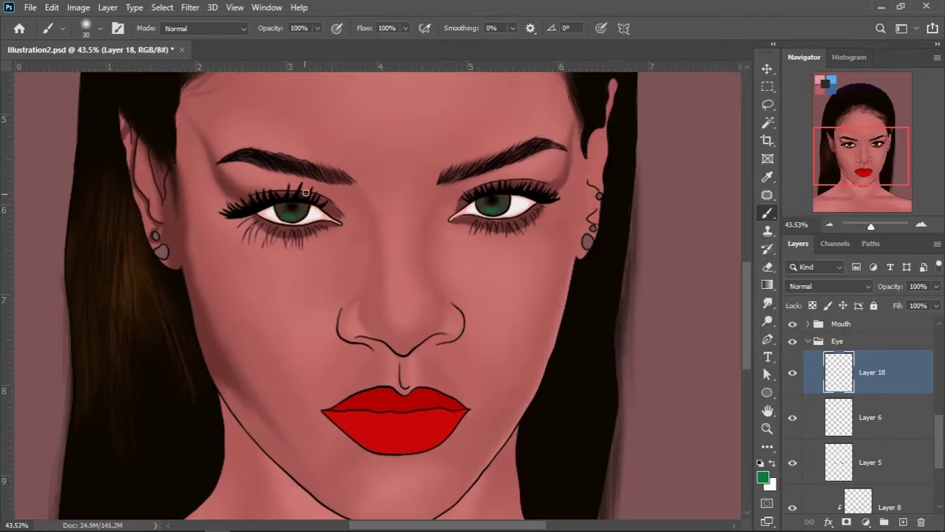
{"action": "scroll", "coordinate": [414, 311], "scroll_direction": "down", "scroll_amount": 3}
{"action": "scroll", "coordinate": [401, 329], "scroll_direction": "up", "scroll_amount": 2}
{"action": "scroll", "coordinate": [401, 329], "scroll_direction": "up", "scroll_amount": 1}
- Switch the foreground colour to white for eye highlights
{"action": "right_click", "coordinate": [594, 180]}
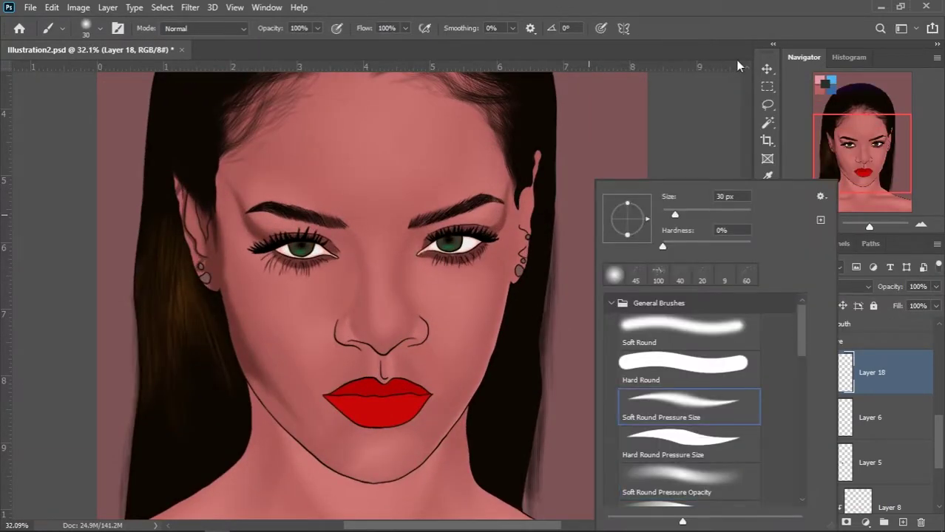
{"action": "left_click", "coordinate": [762, 478]}
{"action": "left_click", "coordinate": [582, 127]}
{"action": "left_click", "coordinate": [887, 120]}
{"action": "scroll", "coordinate": [452, 238], "scroll_direction": "down", "scroll_amount": 3}
{"action": "scroll", "coordinate": [468, 337], "scroll_direction": "up", "scroll_amount": 2}
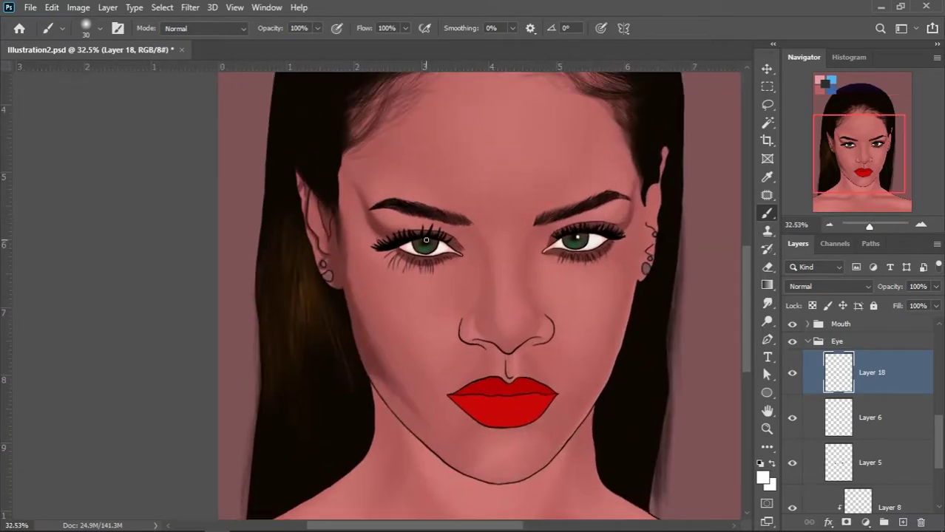
{"action": "scroll", "coordinate": [492, 302], "scroll_direction": "down", "scroll_amount": 2}
{"action": "scroll", "coordinate": [508, 333], "scroll_direction": "up", "scroll_amount": 1}
{"action": "scroll", "coordinate": [508, 333], "scroll_direction": "up", "scroll_amount": 1}
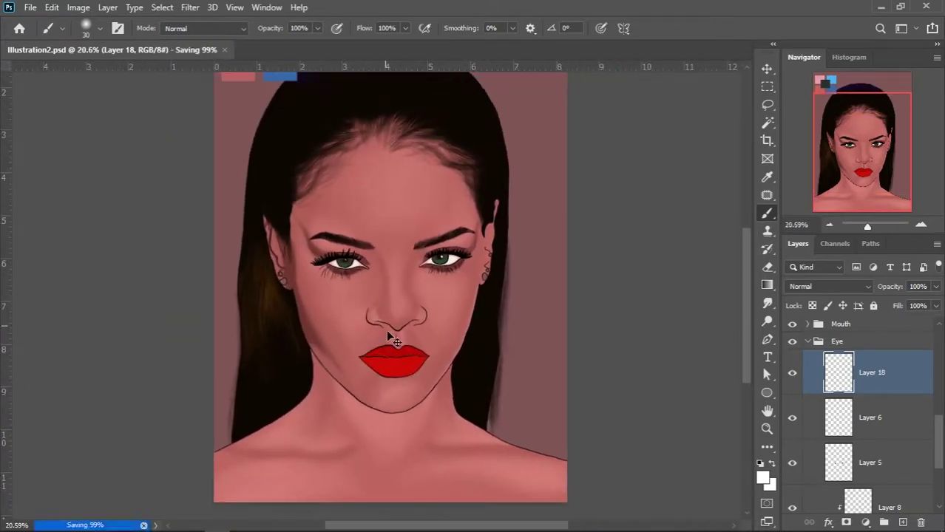
{"action": "scroll", "coordinate": [386, 329], "scroll_direction": "up", "scroll_amount": 1}
- Add a new layer in the Skin group and change its blending mode to Lighten
{"action": "left_click", "coordinate": [807, 341]}
{"action": "left_click", "coordinate": [808, 460]}
{"action": "left_click", "coordinate": [902, 523]}
{"action": "right_click", "coordinate": [551, 182]}
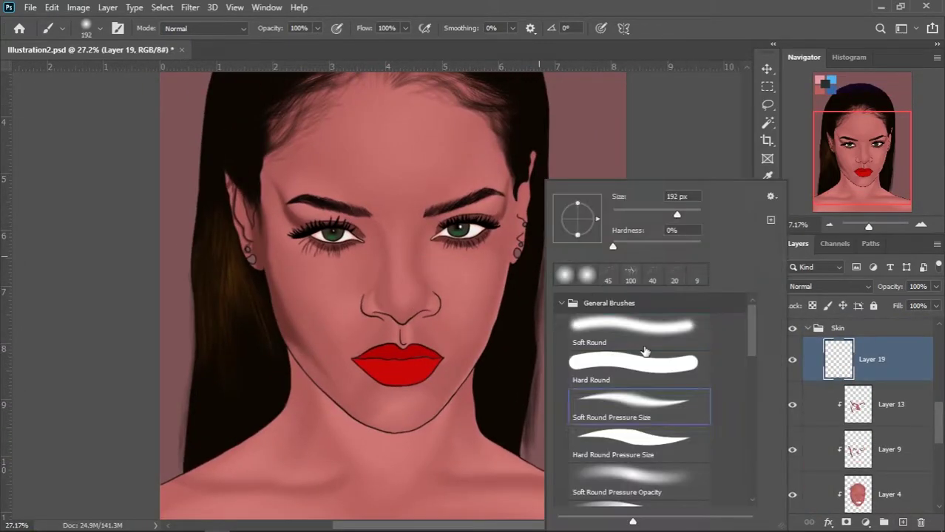
{"action": "left_click", "coordinate": [828, 286]}
{"action": "left_click", "coordinate": [810, 366]}
- Undo a white cheek stroke and sample the cheek skin colour as the painting colour
{"action": "left_click_drag", "start_coordinate": [464, 277], "coordinate": [463, 325]}
{"action": "key", "text": "ctrl+z"}
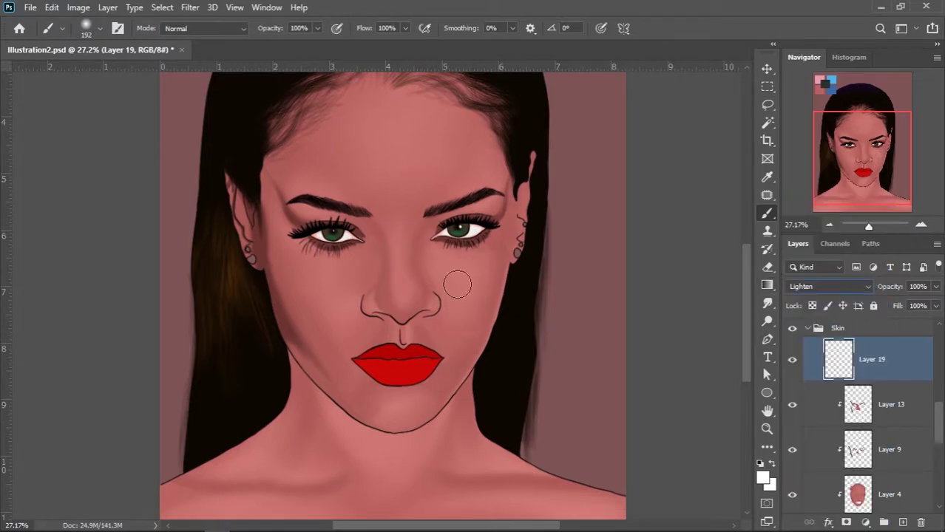
{"action": "left_click", "coordinate": [463, 281], "text": "alt"}
{"action": "left_click", "coordinate": [891, 120]}
{"action": "key", "text": "b"}
{"action": "right_click", "coordinate": [566, 181]}
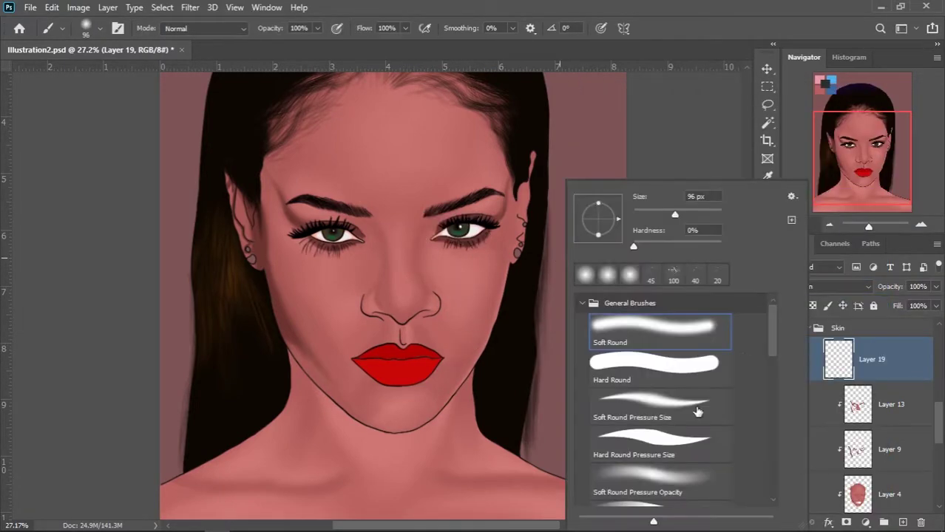
- Adjust the soft brush size for broad skin highlights
{"action": "scroll", "coordinate": [400, 241], "scroll_direction": "up", "scroll_amount": 2}
{"action": "scroll", "coordinate": [434, 285], "scroll_direction": "down", "scroll_amount": 3}
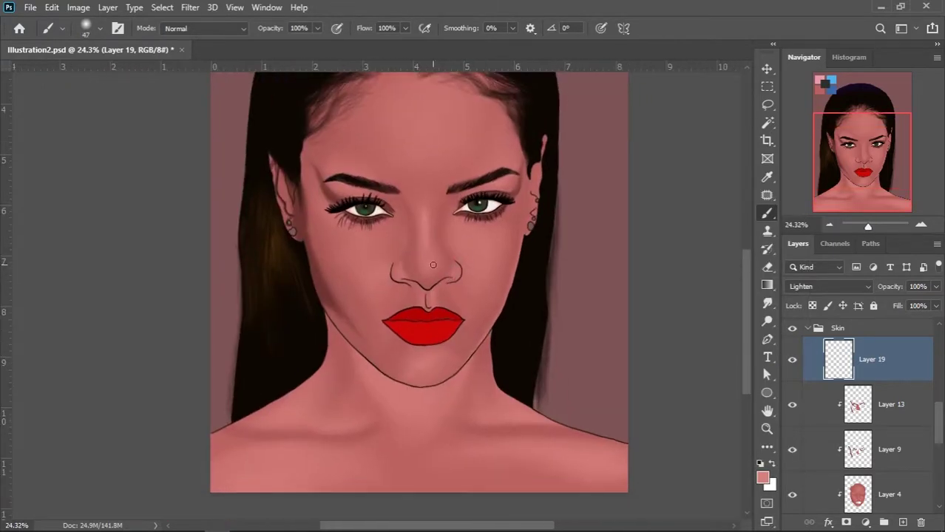
{"action": "left_click_drag", "start_coordinate": [343, 244], "coordinate": [380, 248]}
{"action": "scroll", "coordinate": [441, 205], "scroll_direction": "down", "scroll_amount": 1}
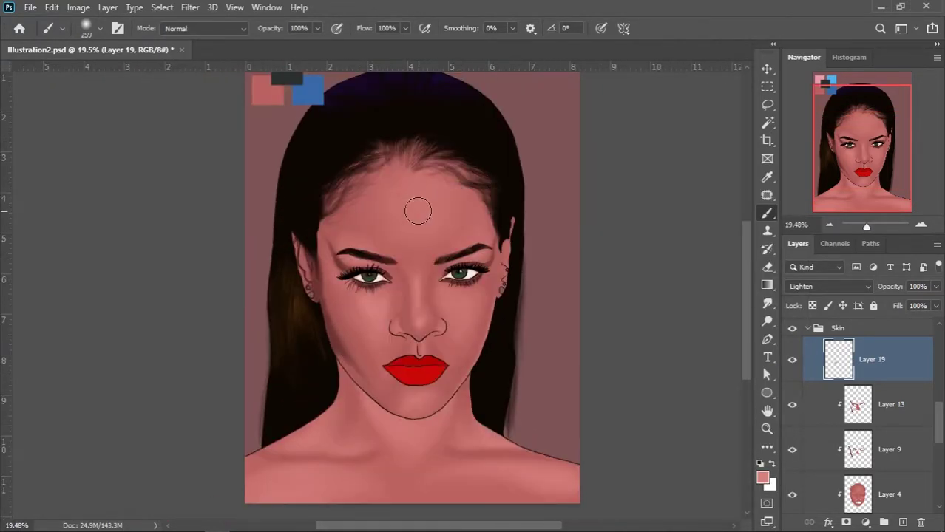
{"action": "left_click_drag", "start_coordinate": [475, 317], "coordinate": [463, 317]}
{"action": "scroll", "coordinate": [407, 238], "scroll_direction": "up", "scroll_amount": 2}
{"action": "left_click_drag", "start_coordinate": [414, 252], "coordinate": [415, 268]}
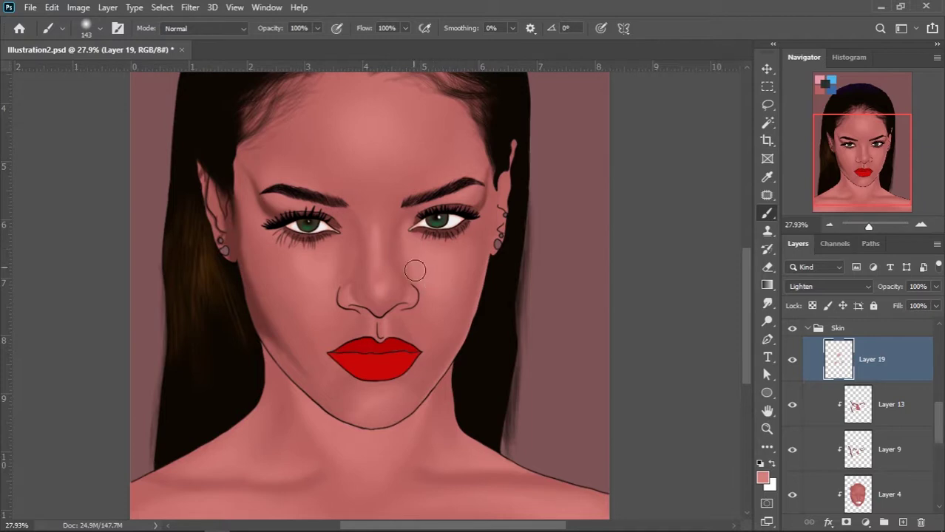
- Paint soft light highlights across the face, chin and neck
{"action": "scroll", "coordinate": [415, 268], "scroll_direction": "up", "scroll_amount": 1}
{"action": "scroll", "coordinate": [438, 253], "scroll_direction": "down", "scroll_amount": 2}
{"action": "scroll", "coordinate": [486, 326], "scroll_direction": "down", "scroll_amount": 2}
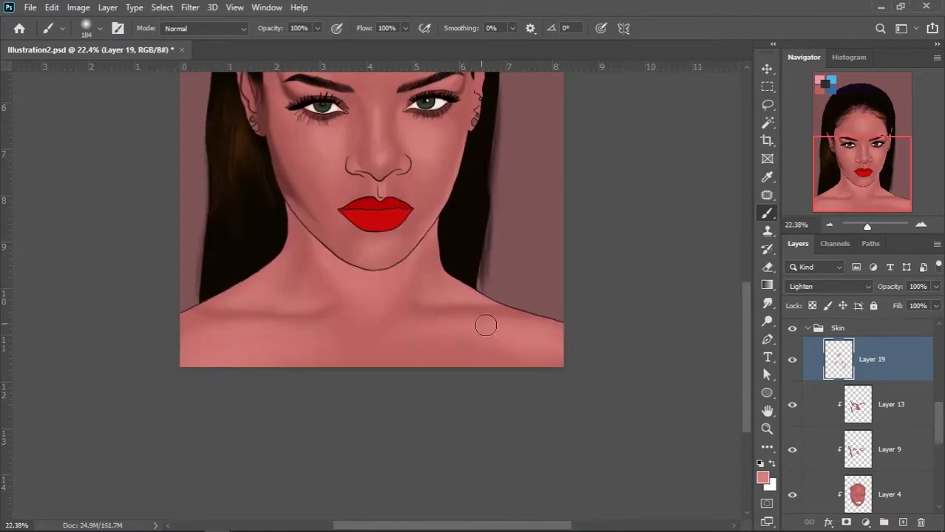
{"action": "left_click_drag", "start_coordinate": [307, 277], "coordinate": [310, 298]}
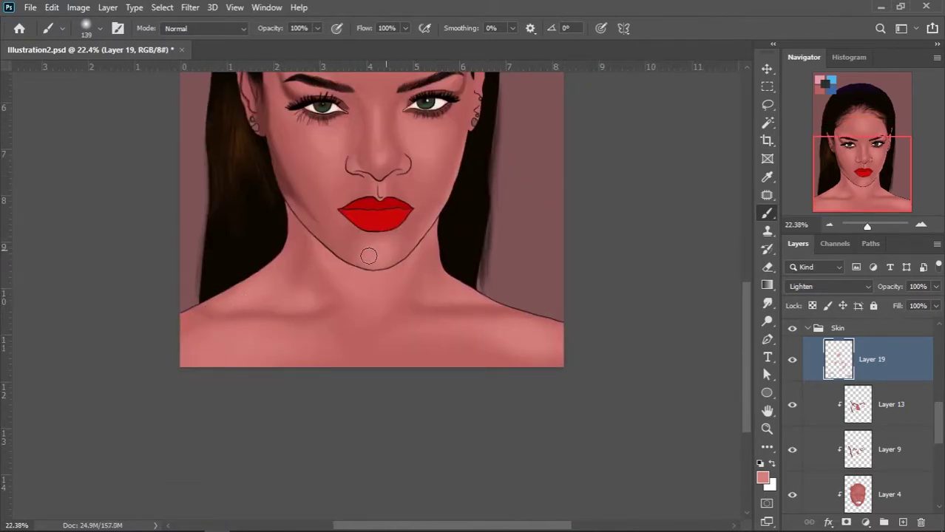
{"action": "scroll", "coordinate": [403, 281], "scroll_direction": "down", "scroll_amount": 1}
{"action": "scroll", "coordinate": [433, 303], "scroll_direction": "up", "scroll_amount": 4}
{"action": "scroll", "coordinate": [248, 299], "scroll_direction": "up", "scroll_amount": 2}
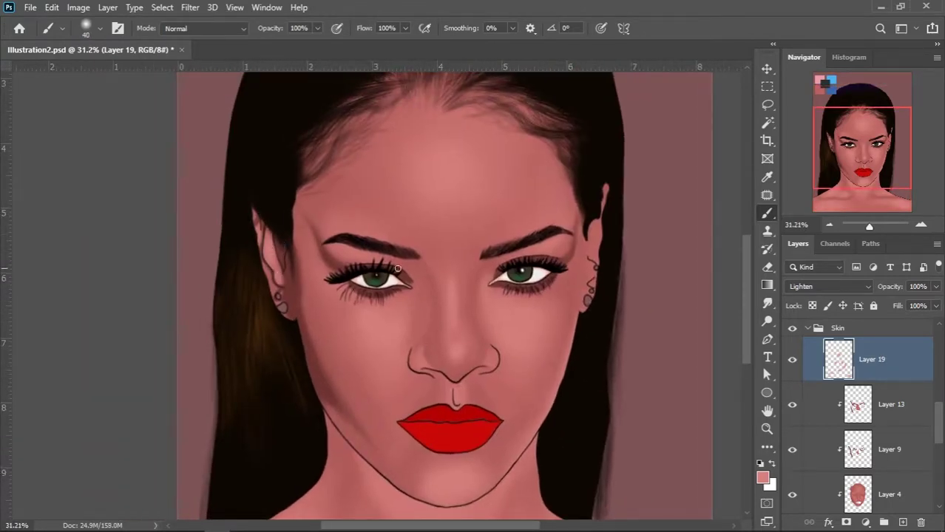
{"action": "scroll", "coordinate": [398, 269], "scroll_direction": "down", "scroll_amount": 1}
{"action": "scroll", "coordinate": [399, 269], "scroll_direction": "down", "scroll_amount": 2}
{"action": "scroll", "coordinate": [410, 270], "scroll_direction": "up", "scroll_amount": 6}
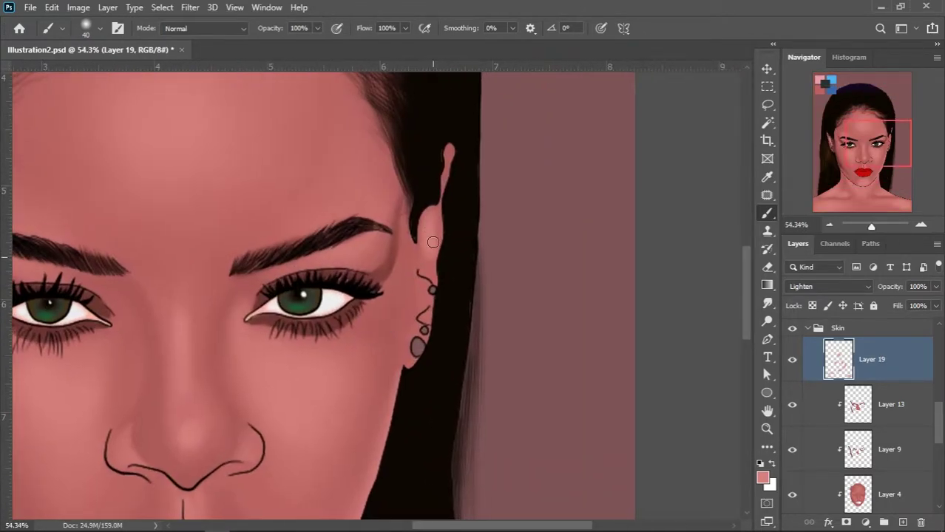
{"action": "scroll", "coordinate": [434, 242], "scroll_direction": "down", "scroll_amount": 3}
{"action": "scroll", "coordinate": [481, 273], "scroll_direction": "down", "scroll_amount": 1}
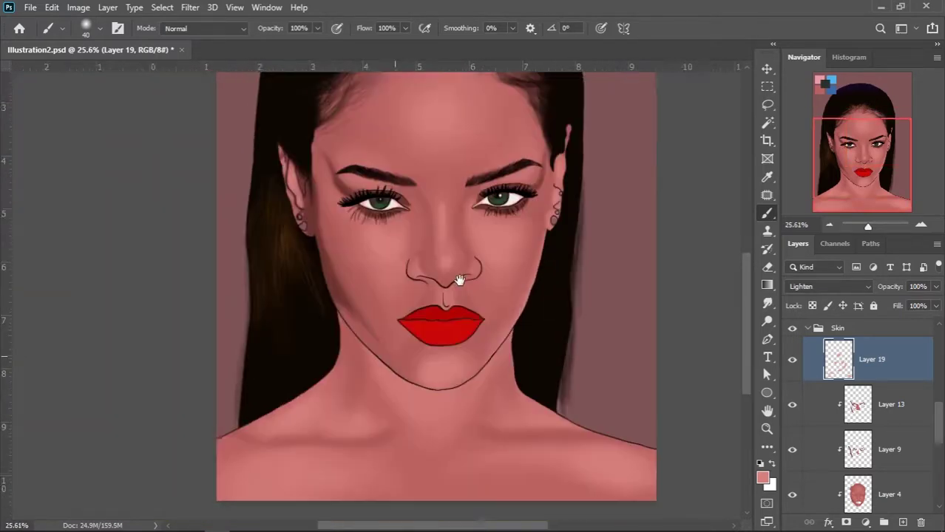
{"action": "scroll", "coordinate": [473, 273], "scroll_direction": "down", "scroll_amount": 1}
- Set the foreground colour to a brighter purple sampled from the hair
{"action": "left_click", "coordinate": [360, 119], "text": "alt"}
{"action": "left_click", "coordinate": [762, 477]}
{"action": "left_click", "coordinate": [709, 178]}
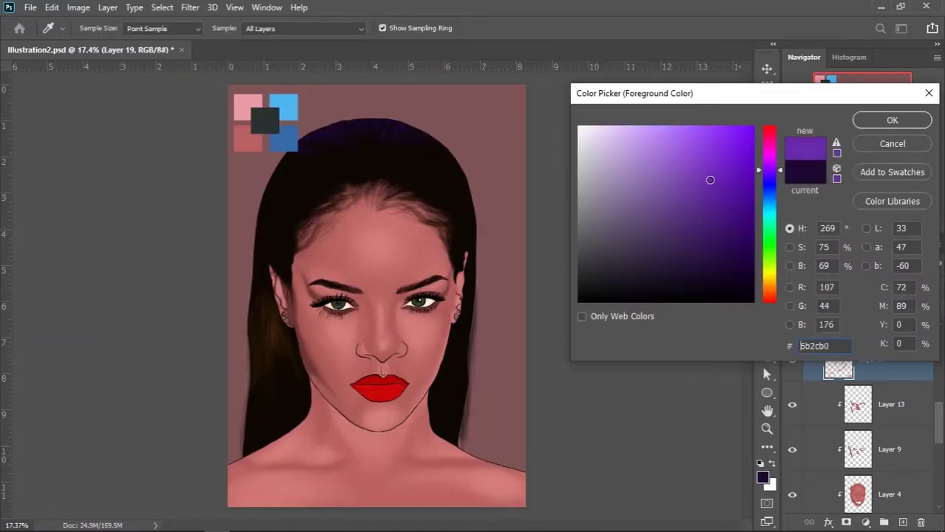
{"action": "left_click", "coordinate": [890, 119]}
{"action": "scroll", "coordinate": [430, 314], "scroll_direction": "up", "scroll_amount": 1}
{"action": "scroll", "coordinate": [431, 314], "scroll_direction": "down", "scroll_amount": 1}
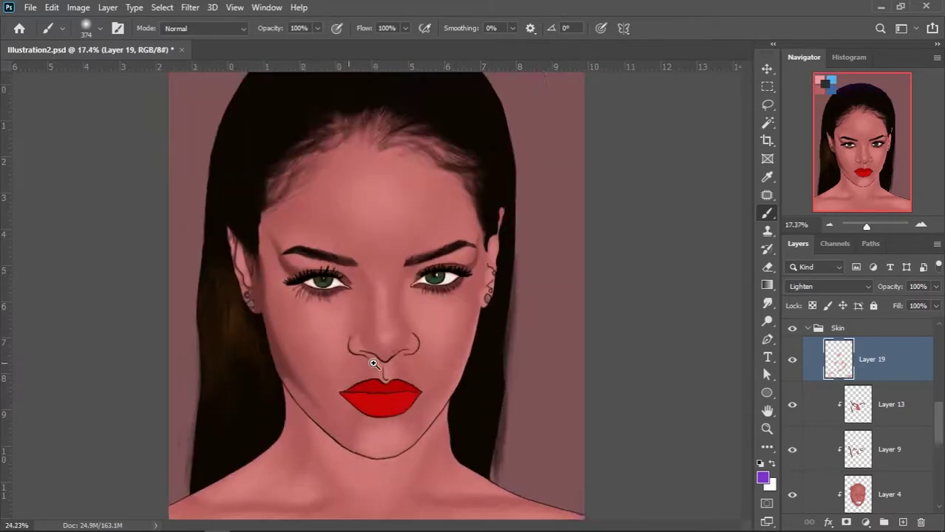
{"action": "scroll", "coordinate": [390, 338], "scroll_direction": "up", "scroll_amount": 4}
- Add a new layer above Lower Lip and clip it to the lip
{"action": "key", "text": "v"}
{"action": "left_click", "coordinate": [438, 376]}
{"action": "left_click", "coordinate": [904, 522]}
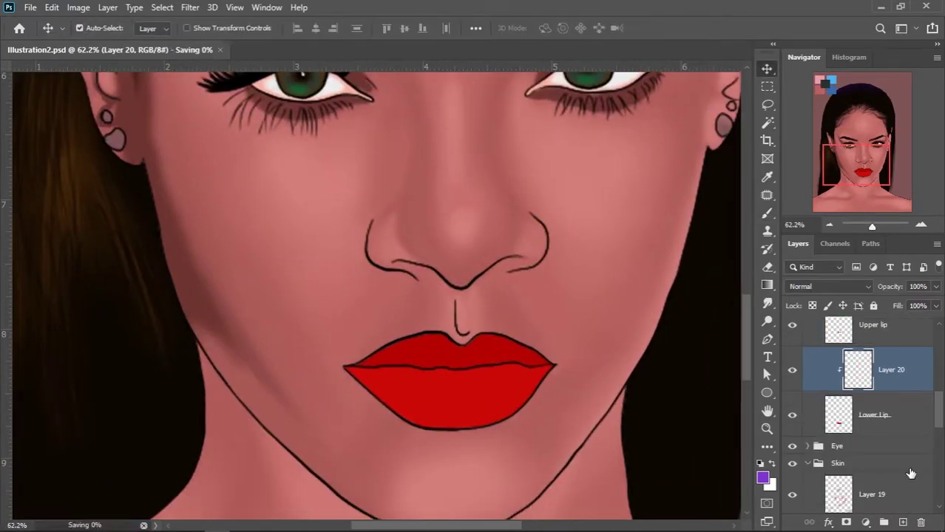
{"action": "key", "text": "b"}
{"action": "scroll", "coordinate": [461, 295], "scroll_direction": "up", "scroll_amount": 1}
- Pick a darker lip red and shade the lower lip's edges
{"action": "left_click", "coordinate": [450, 392], "text": "alt"}
{"action": "left_click", "coordinate": [763, 477]}
{"action": "left_click", "coordinate": [742, 223]}
{"action": "left_click", "coordinate": [894, 119]}
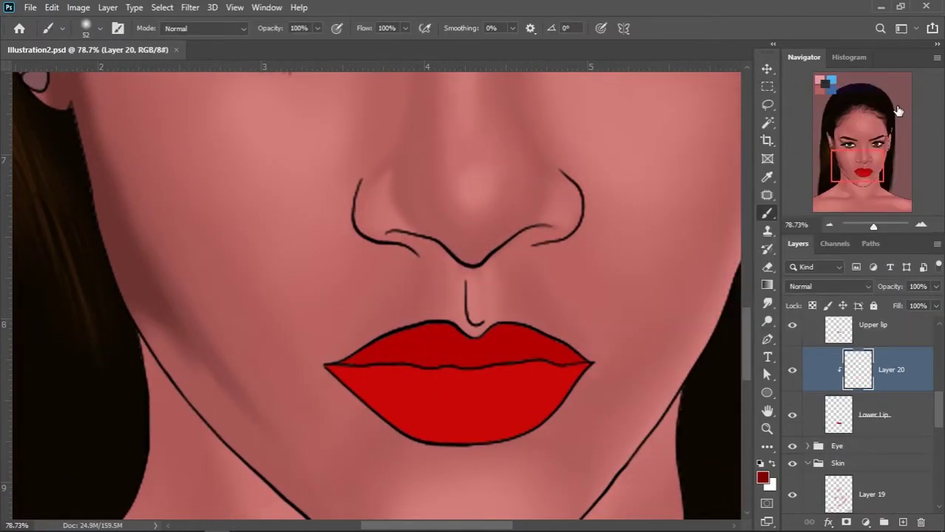
{"action": "key", "text": "bracketleft"}
{"action": "mouse_move", "coordinate": [344, 383]}
{"action": "left_mouse_down"}
{"action": "mouse_move", "coordinate": [358, 371]}
{"action": "mouse_move", "coordinate": [418, 426]}
{"action": "mouse_move", "coordinate": [502, 428]}
{"action": "mouse_move", "coordinate": [537, 404]}
{"action": "mouse_move", "coordinate": [560, 369]}
{"action": "left_mouse_up"}
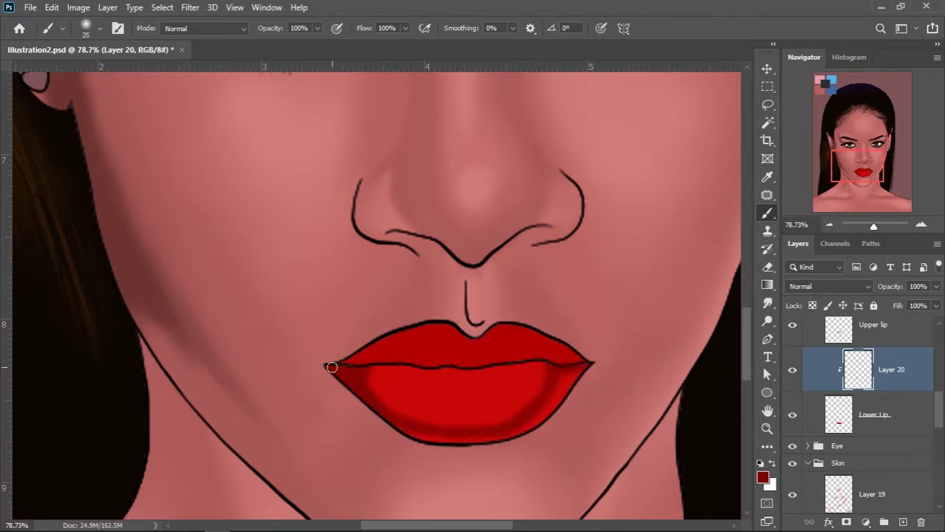
- Shrink the brush to a fine tip for thin crease lines on the lip
{"action": "key", "text": "bracketleft"}
{"action": "key", "text": "bracketleft"}
{"action": "key", "text": "bracketleft"}
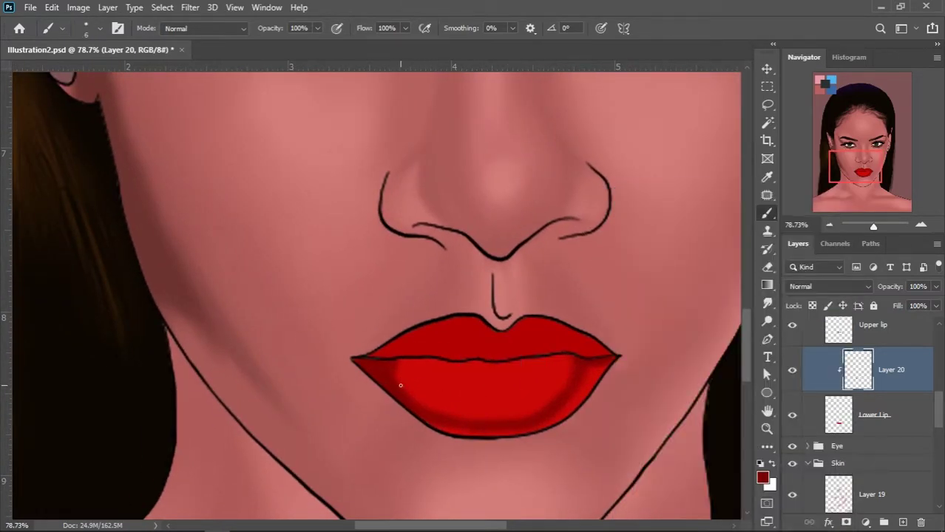
{"action": "right_click", "coordinate": [592, 300]}
{"action": "key", "text": "Escape"}
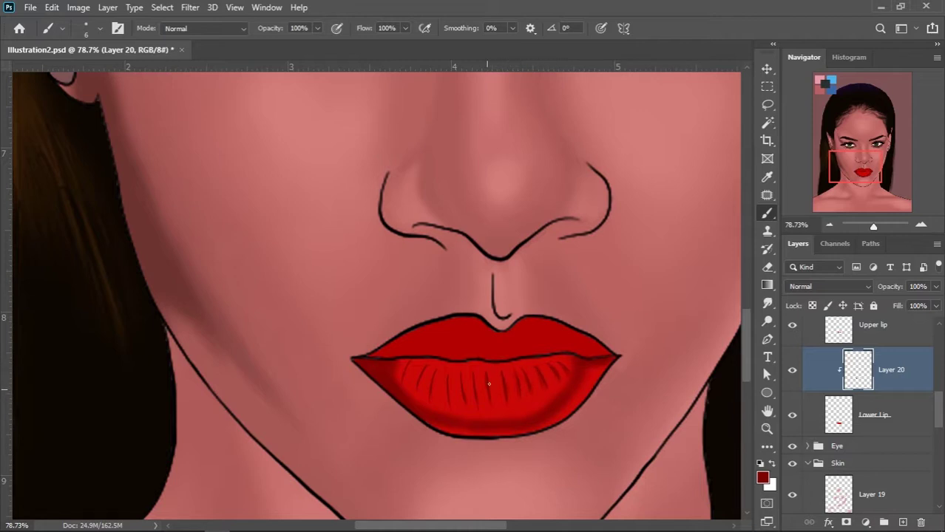
{"action": "scroll", "coordinate": [417, 382], "scroll_direction": "down", "scroll_amount": 5}
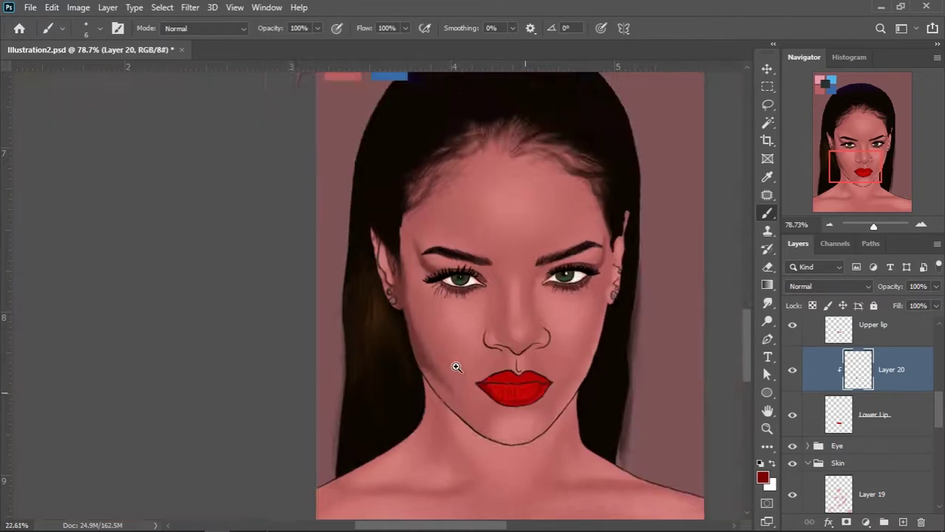
{"action": "scroll", "coordinate": [488, 370], "scroll_direction": "down", "scroll_amount": 3}
{"action": "scroll", "coordinate": [506, 353], "scroll_direction": "down", "scroll_amount": 1}
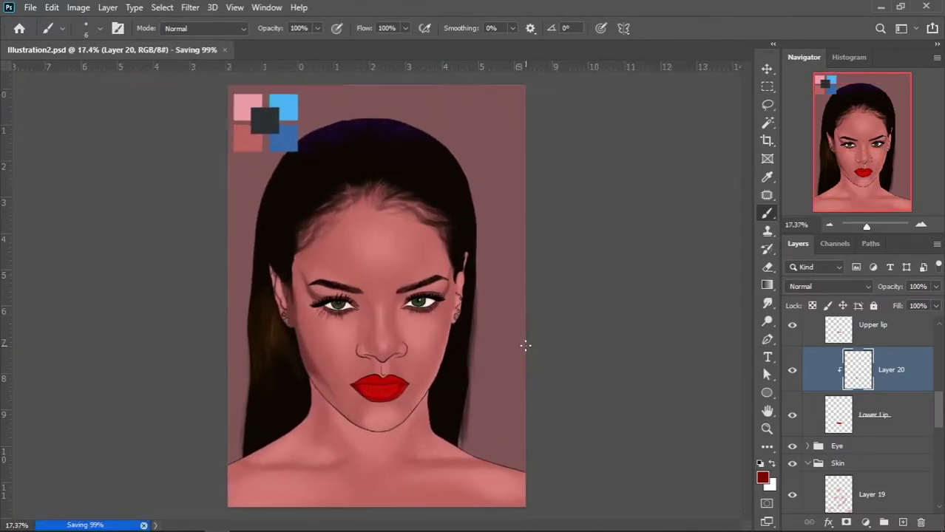
{"action": "scroll", "coordinate": [386, 353], "scroll_direction": "up", "scroll_amount": 3}
{"action": "scroll", "coordinate": [412, 342], "scroll_direction": "up", "scroll_amount": 4}
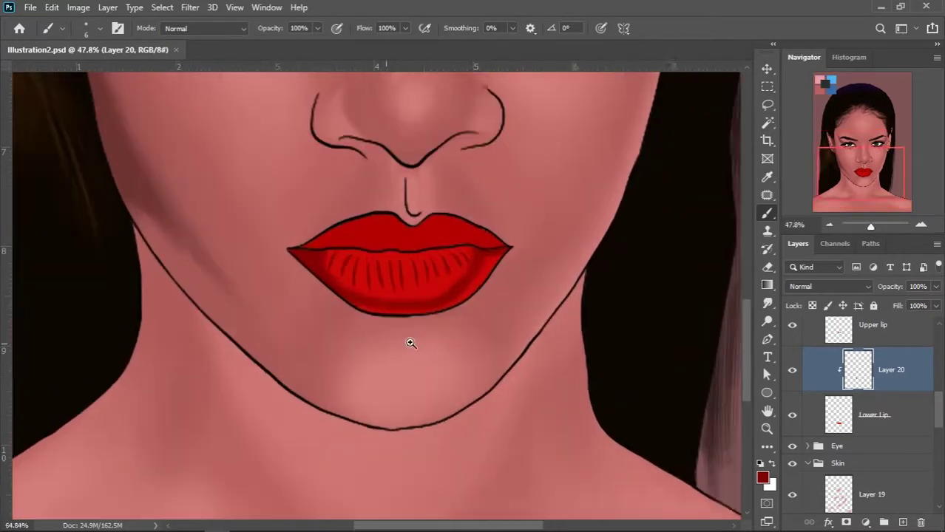
{"action": "left_click", "coordinate": [762, 478]}
- Sample the lip red and switch to a soft round brush tip
{"action": "left_click", "coordinate": [392, 307]}
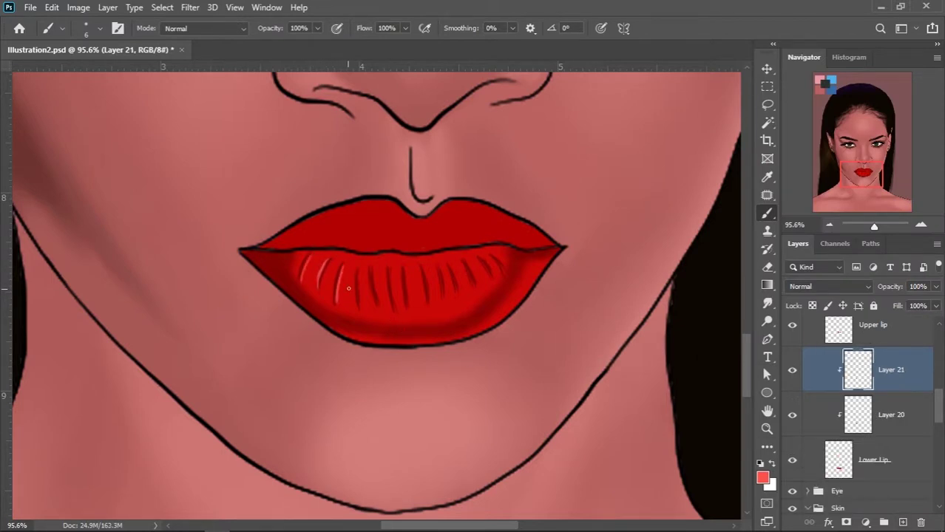
{"action": "scroll", "coordinate": [448, 350], "scroll_direction": "down", "scroll_amount": 3}
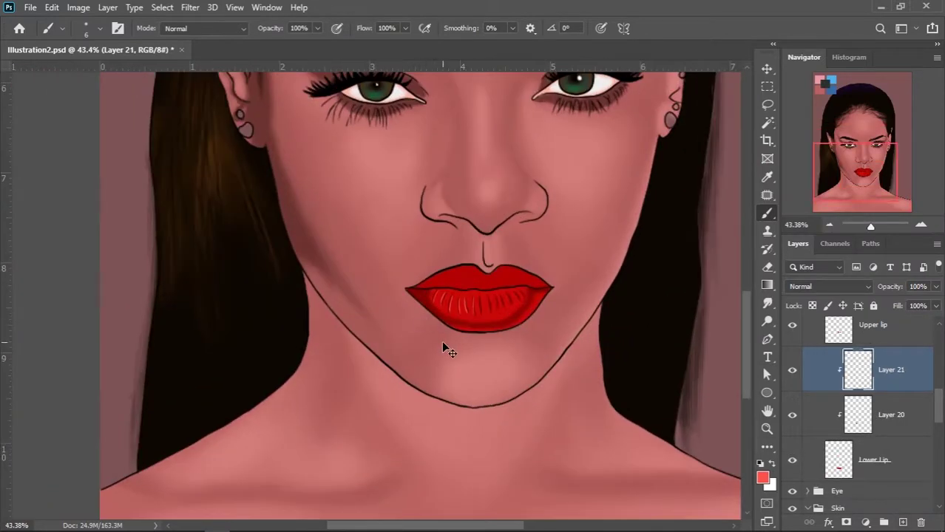
{"action": "scroll", "coordinate": [513, 314], "scroll_direction": "up", "scroll_amount": 2}
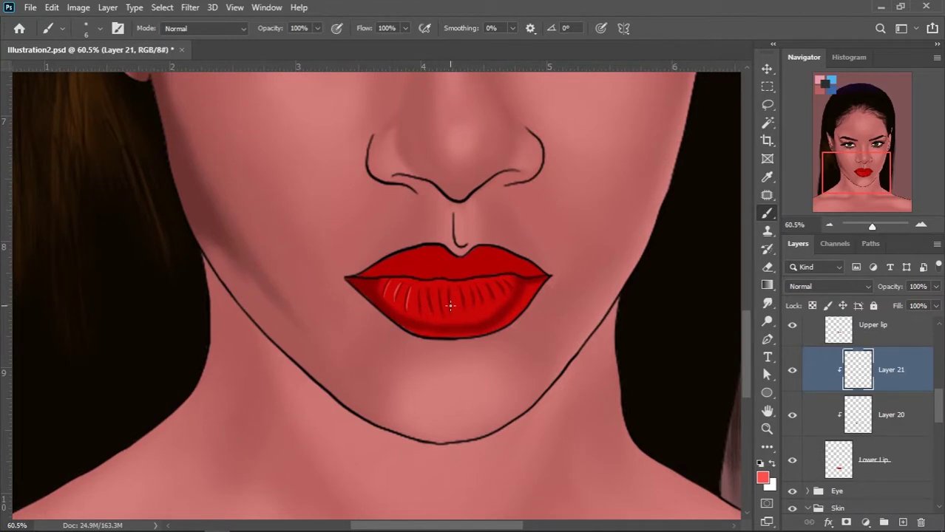
{"action": "right_click", "coordinate": [524, 184]}
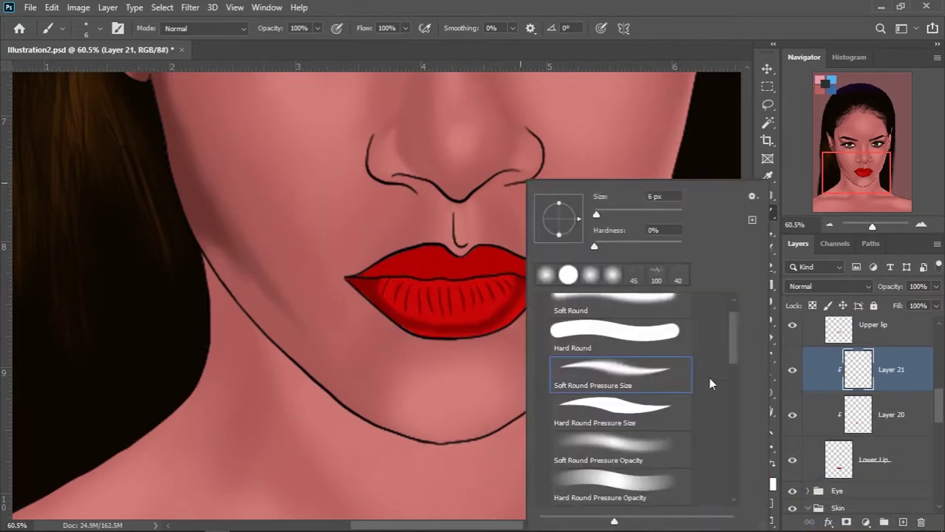
{"action": "double_click", "coordinate": [710, 370]}
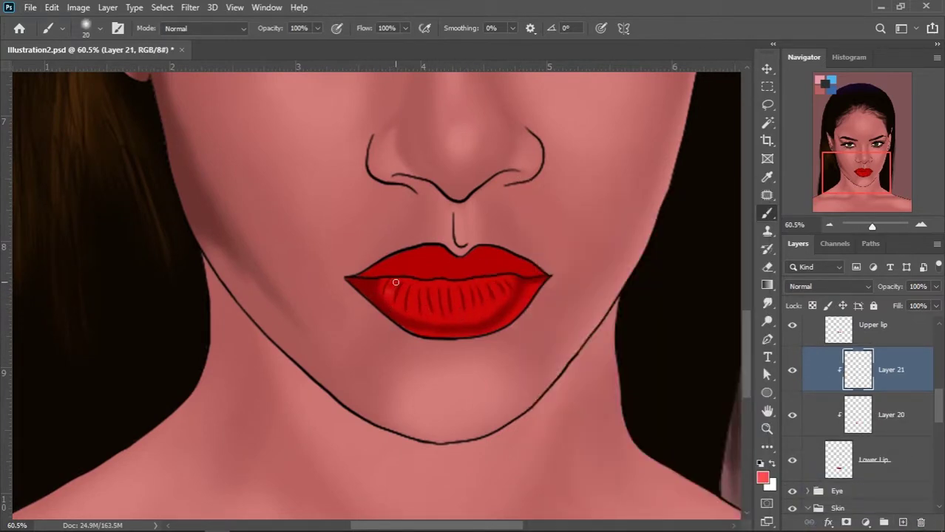
{"action": "scroll", "coordinate": [444, 333], "scroll_direction": "down", "scroll_amount": 2}
{"action": "scroll", "coordinate": [458, 344], "scroll_direction": "down", "scroll_amount": 1}
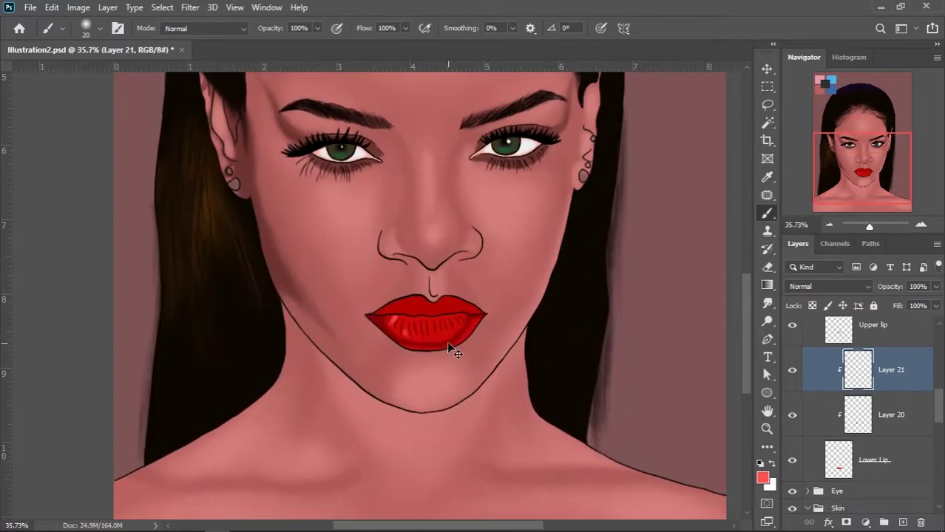
- Add a new clipped layer above Layer 20 on the lower lip
{"action": "key", "text": "alt+bracketleft"}
{"action": "key", "text": "alt+bracketleft"}
{"action": "key", "text": "ctrl+u"}
{"action": "key", "text": "Escape"}
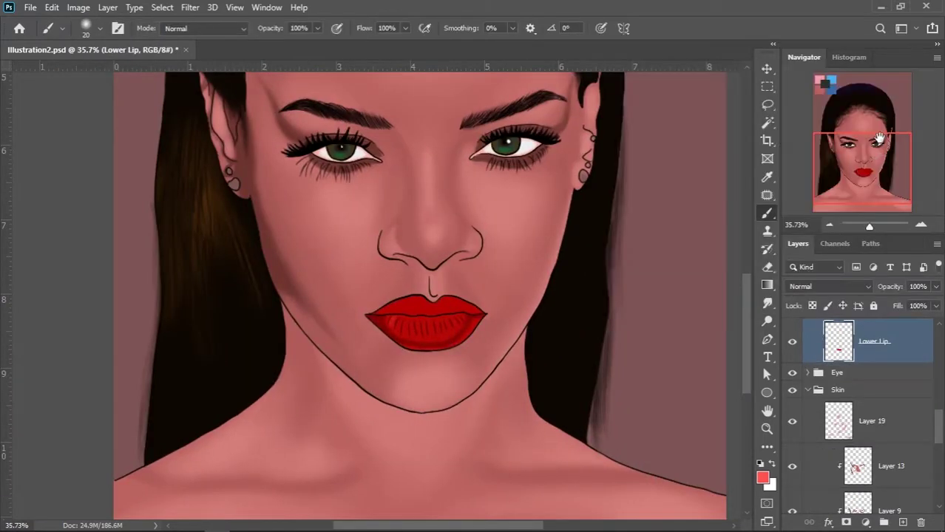
{"action": "scroll", "coordinate": [451, 357], "scroll_direction": "up", "scroll_amount": 2}
{"action": "scroll", "coordinate": [451, 356], "scroll_direction": "up", "scroll_amount": 1}
{"action": "key", "text": "alt+bracketright"}
{"action": "key", "text": "ctrl+shift+alt+n"}
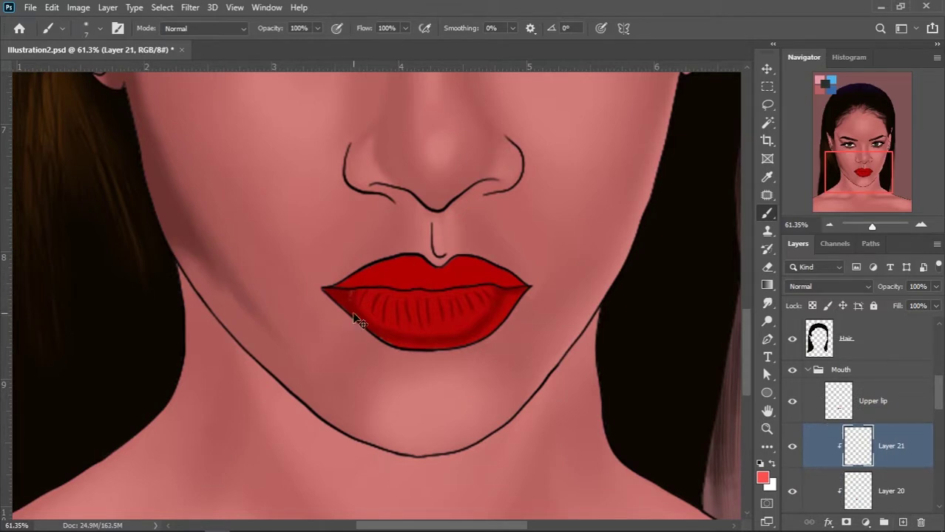
- Shrink the brush to a very fine tip and sample a dark lip red
{"action": "key", "text": "bracketleft"}
{"action": "key", "text": "bracketleft"}
{"action": "key", "text": "bracketleft"}
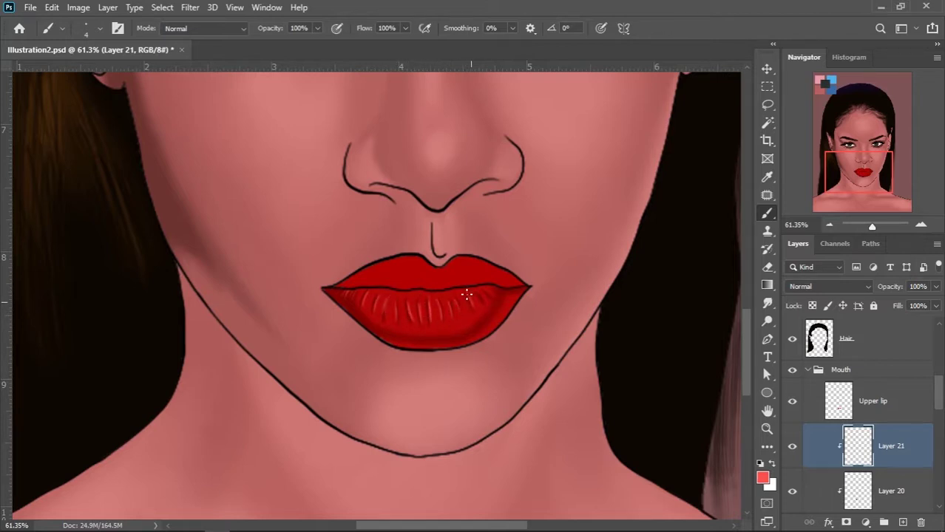
{"action": "scroll", "coordinate": [481, 291], "scroll_direction": "down", "scroll_amount": 3}
{"action": "scroll", "coordinate": [458, 296], "scroll_direction": "up", "scroll_amount": 2}
{"action": "left_click", "coordinate": [440, 309], "text": "alt"}
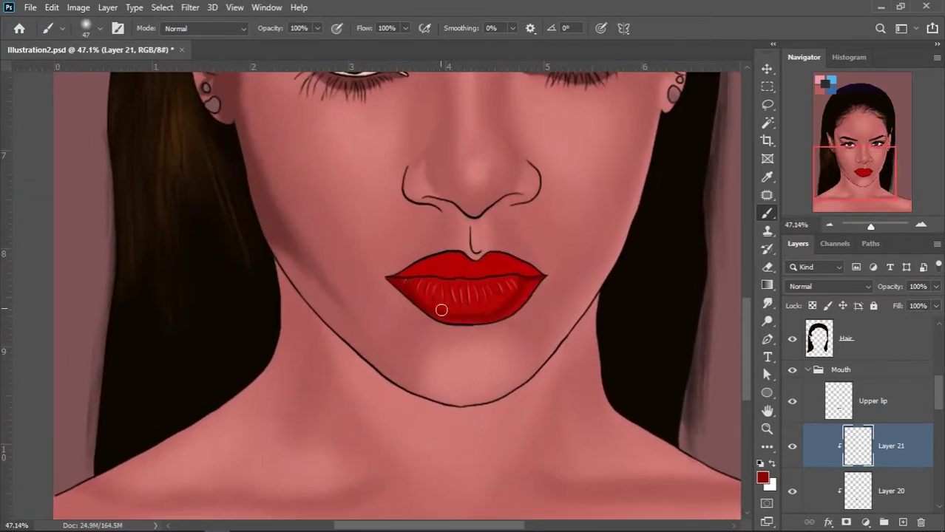
{"action": "left_click", "coordinate": [762, 477]}
{"action": "left_click", "coordinate": [891, 117]}
{"action": "scroll", "coordinate": [510, 303], "scroll_direction": "down", "scroll_amount": 3}
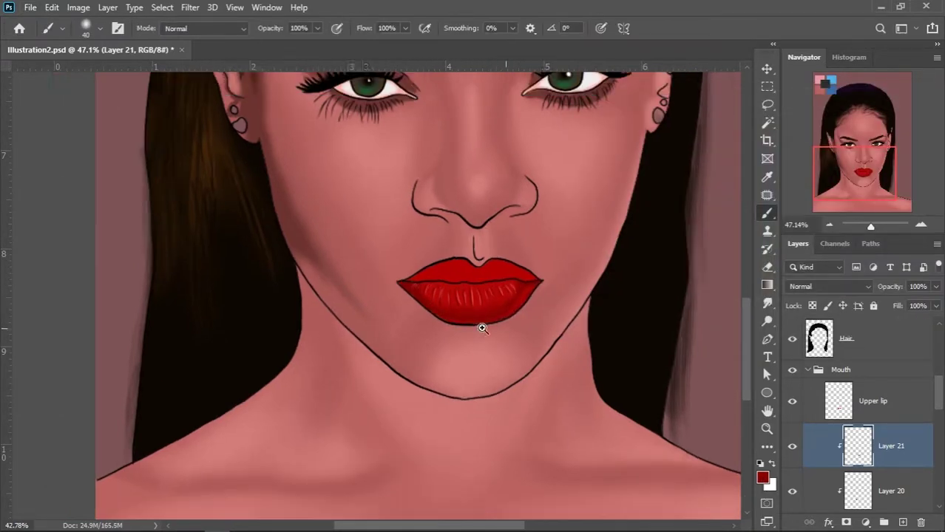
{"action": "scroll", "coordinate": [458, 311], "scroll_direction": "up", "scroll_amount": 2}
{"action": "scroll", "coordinate": [485, 345], "scroll_direction": "down", "scroll_amount": 3}
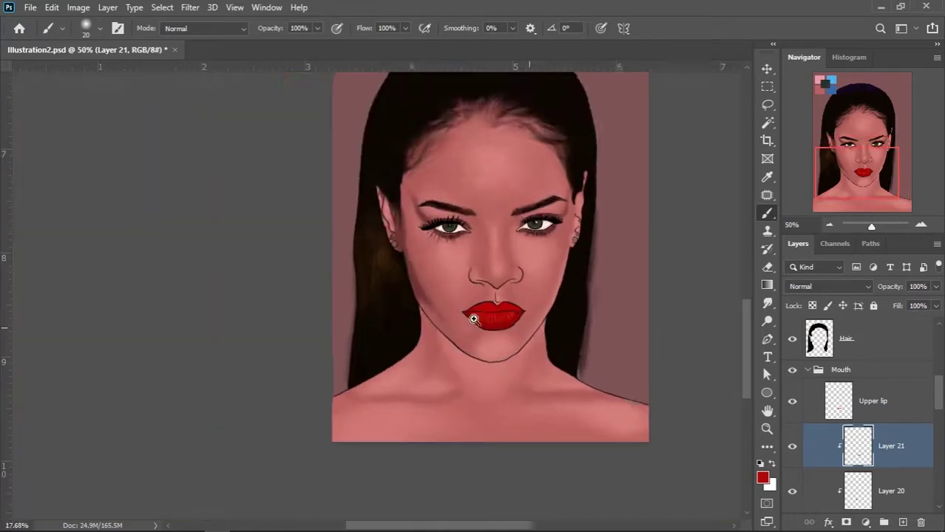
{"action": "scroll", "coordinate": [505, 348], "scroll_direction": "up", "scroll_amount": 2}
{"action": "scroll", "coordinate": [549, 274], "scroll_direction": "up", "scroll_amount": 3}
{"action": "scroll", "coordinate": [455, 335], "scroll_direction": "down", "scroll_amount": 3}
{"action": "scroll", "coordinate": [454, 335], "scroll_direction": "up", "scroll_amount": 2}
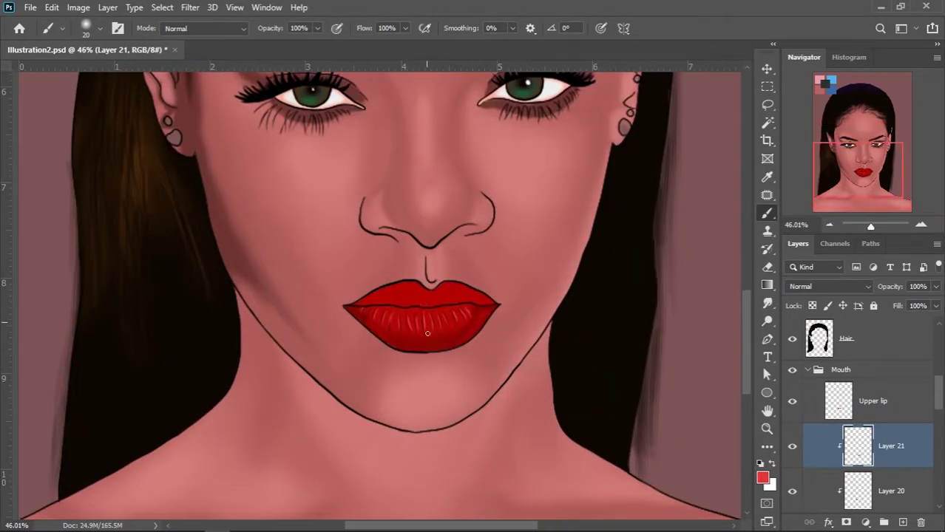
{"action": "scroll", "coordinate": [390, 330], "scroll_direction": "down", "scroll_amount": 2}
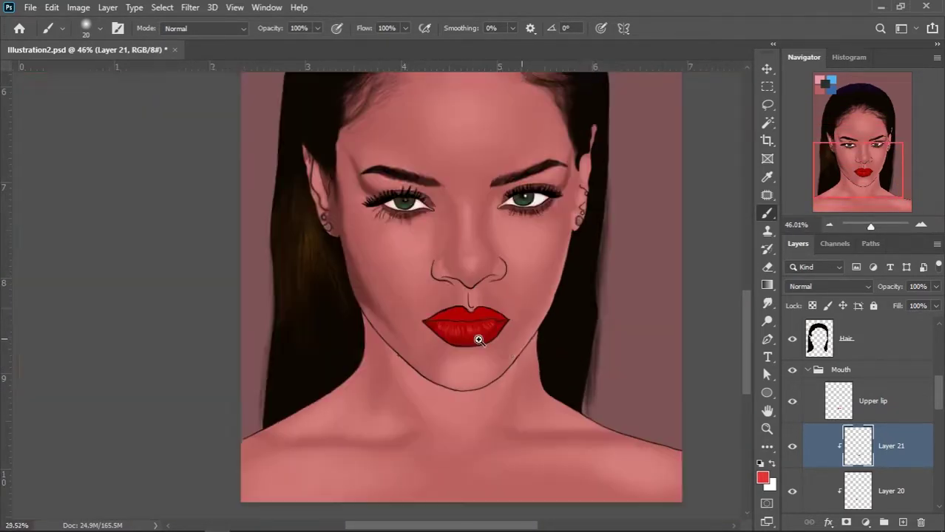
{"action": "scroll", "coordinate": [480, 338], "scroll_direction": "down", "scroll_amount": 1}
{"action": "scroll", "coordinate": [527, 344], "scroll_direction": "up", "scroll_amount": 3}
- Create empty Layer 22 directly above the Upper lip layer
{"action": "left_click", "coordinate": [907, 402]}
{"action": "key", "text": "ctrl+shift+n"}
{"action": "key", "text": "Return"}
- Clip the new layer to the Upper lip layer and choose a dark red foreground colour
{"action": "key", "text": "ctrl+alt+g"}
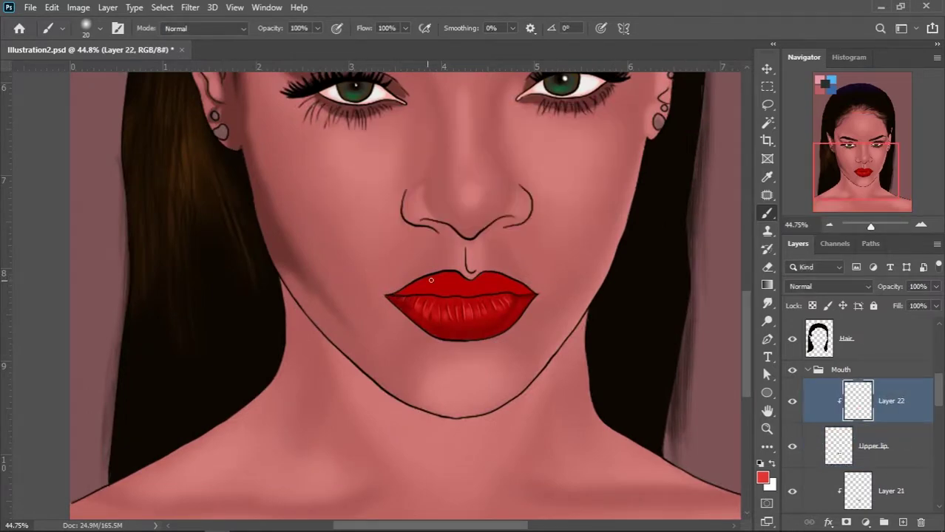
{"action": "left_click", "coordinate": [762, 477]}
{"action": "left_click_drag", "start_coordinate": [762, 206], "coordinate": [752, 200]}
{"action": "left_click", "coordinate": [893, 120]}
{"action": "scroll", "coordinate": [397, 281], "scroll_direction": "up", "scroll_amount": 1}
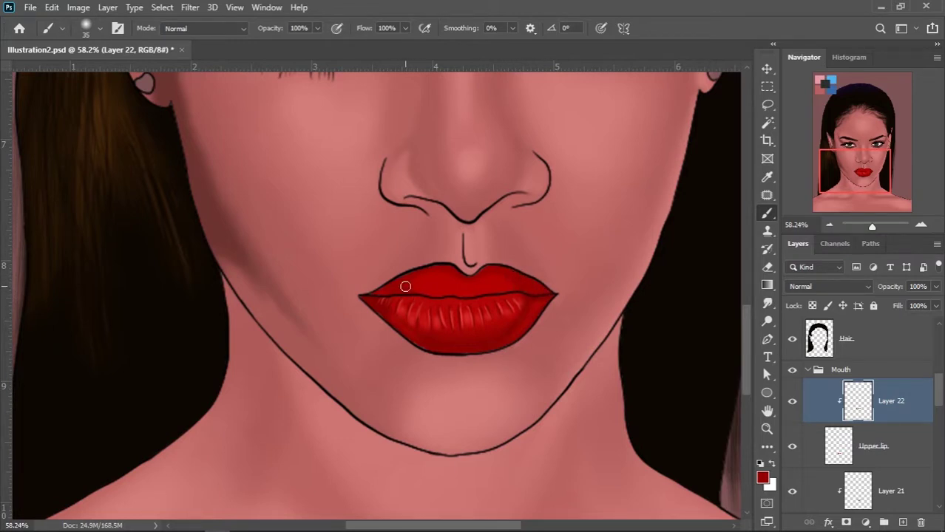
{"action": "scroll", "coordinate": [489, 312], "scroll_direction": "down", "scroll_amount": 2}
{"action": "scroll", "coordinate": [487, 327], "scroll_direction": "down", "scroll_amount": 1}
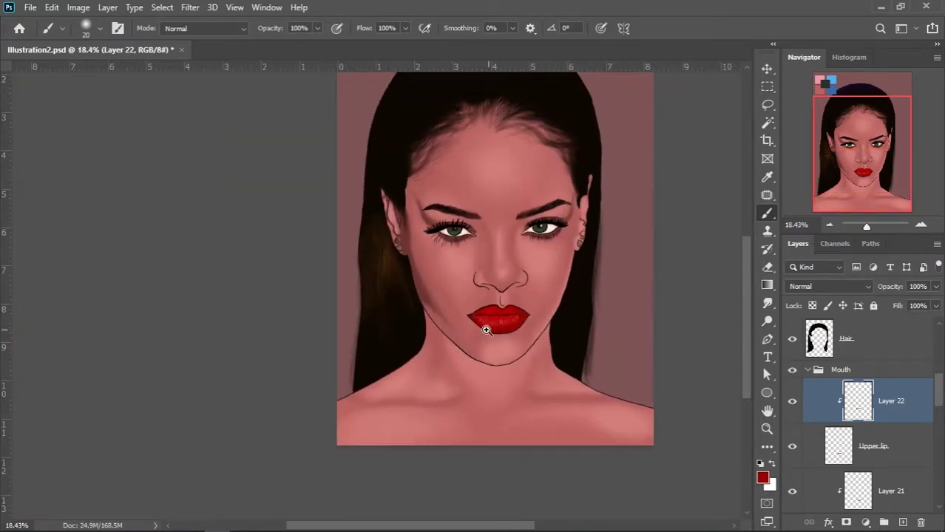
{"action": "scroll", "coordinate": [525, 317], "scroll_direction": "up", "scroll_amount": 3}
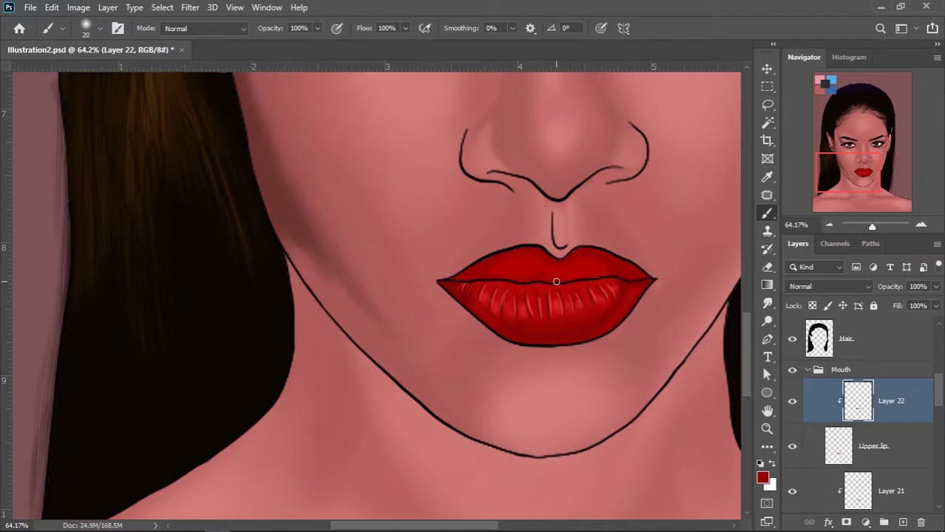
{"action": "scroll", "coordinate": [584, 303], "scroll_direction": "down", "scroll_amount": 3}
- On a new layer, paint a dark red line along the crease between the lips
{"action": "left_click", "coordinate": [903, 523]}
{"action": "left_click", "coordinate": [762, 478]}
{"action": "left_click", "coordinate": [892, 119]}
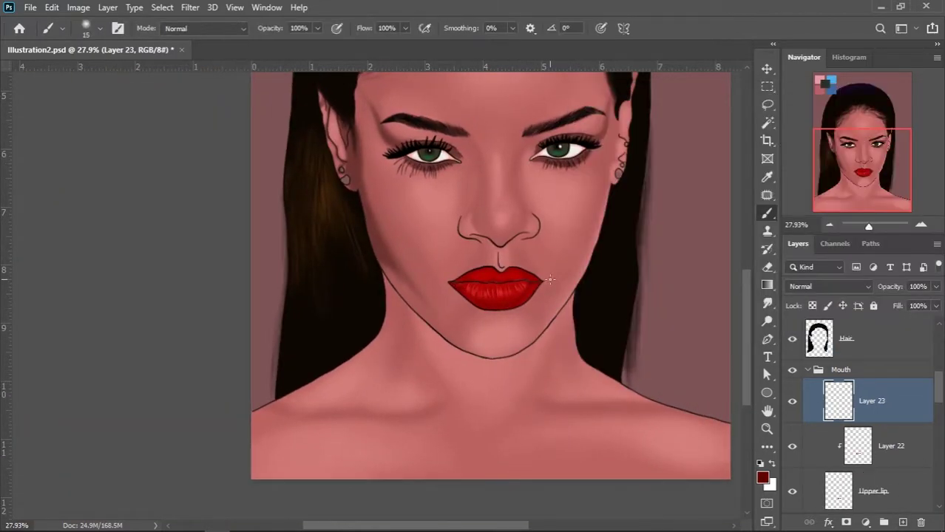
{"action": "scroll", "coordinate": [349, 284], "scroll_direction": "up", "scroll_amount": 4}
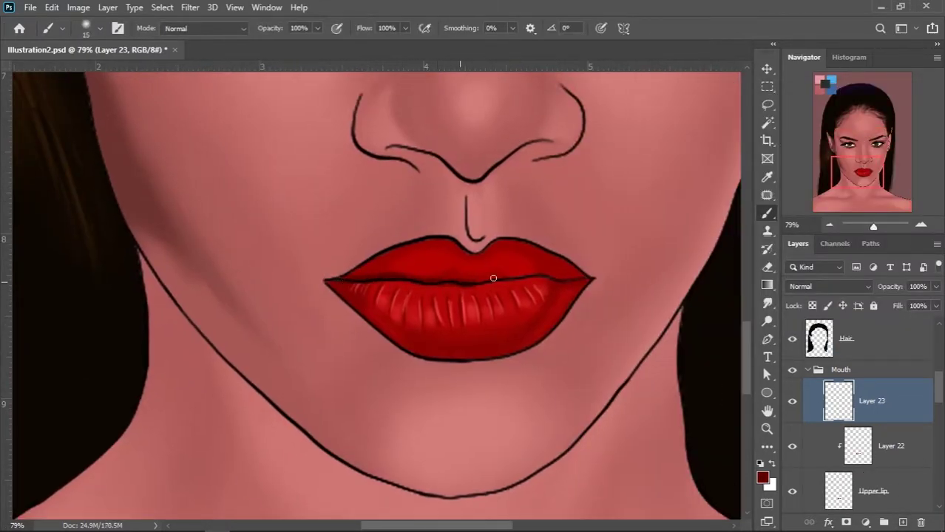
{"action": "left_click_drag", "start_coordinate": [568, 280], "coordinate": [490, 284]}
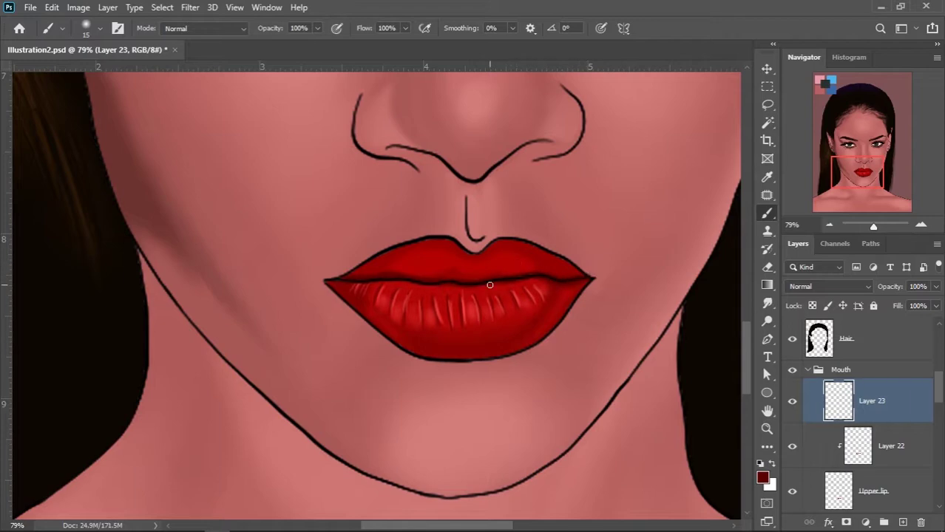
{"action": "scroll", "coordinate": [345, 280], "scroll_direction": "down", "scroll_amount": 3}
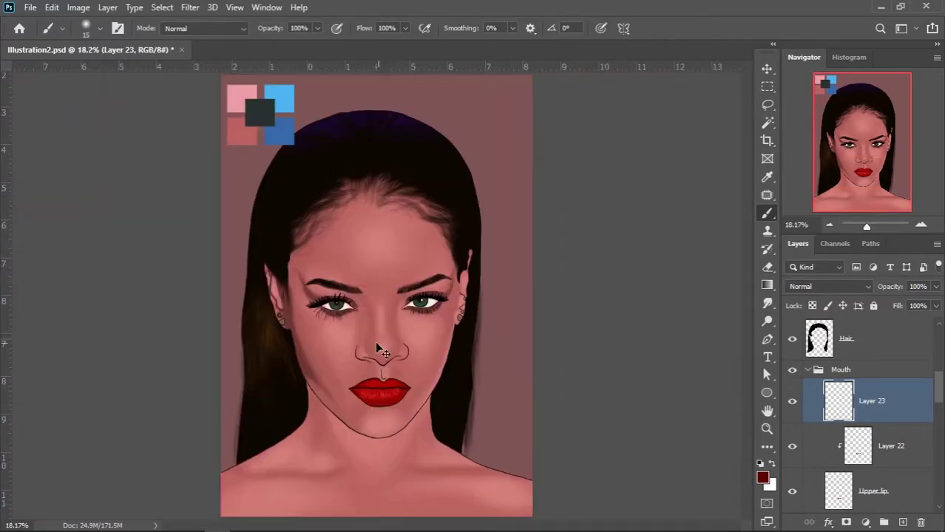
{"action": "scroll", "coordinate": [380, 351], "scroll_direction": "up", "scroll_amount": 3}
{"action": "key", "text": "bracketright"}
{"action": "left_click_drag", "start_coordinate": [938, 407], "coordinate": [937, 421]}
- Reduce the Upper lip layer's lightness with Hue/Saturation
{"action": "left_click", "coordinate": [876, 419]}
{"action": "key", "text": "ctrl+u"}
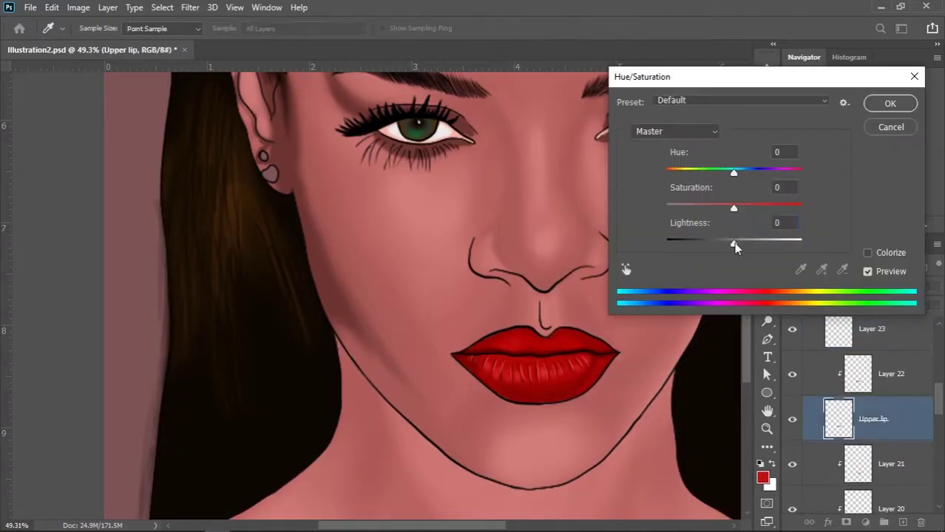
{"action": "left_click_drag", "start_coordinate": [736, 216], "coordinate": [727, 216]}
{"action": "key", "text": "Return"}
{"action": "scroll", "coordinate": [522, 326], "scroll_direction": "up", "scroll_amount": 2}
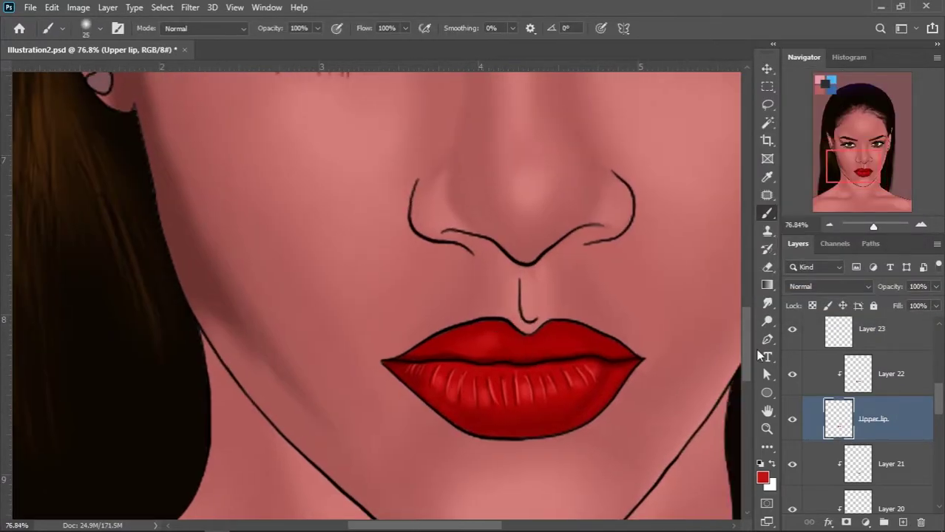
- Collapse the Mouth and remaining layer groups and select the Skin group
{"action": "key", "text": "alt+bracketright"}
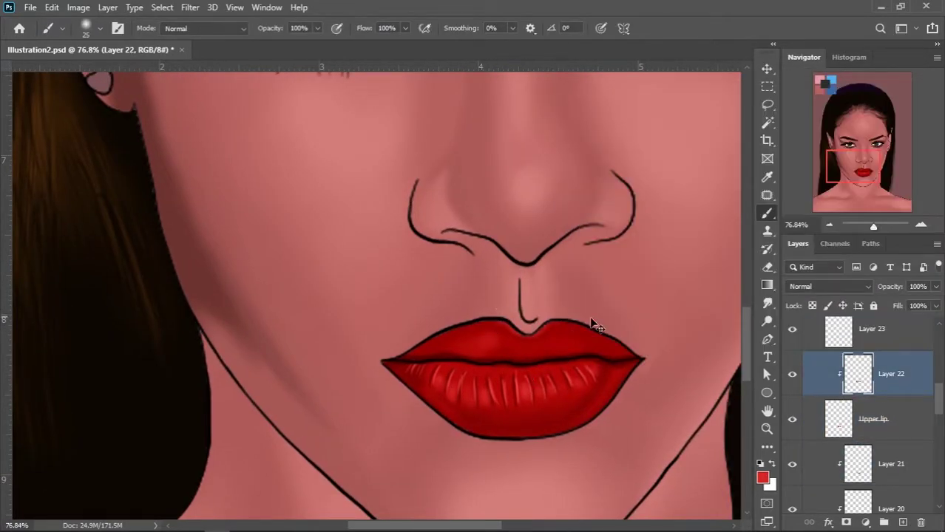
{"action": "scroll", "coordinate": [591, 324], "scroll_direction": "down", "scroll_amount": 3}
{"action": "scroll", "coordinate": [512, 282], "scroll_direction": "up", "scroll_amount": 2}
{"action": "left_click", "coordinate": [808, 425]}
{"action": "left_click", "coordinate": [809, 444]}
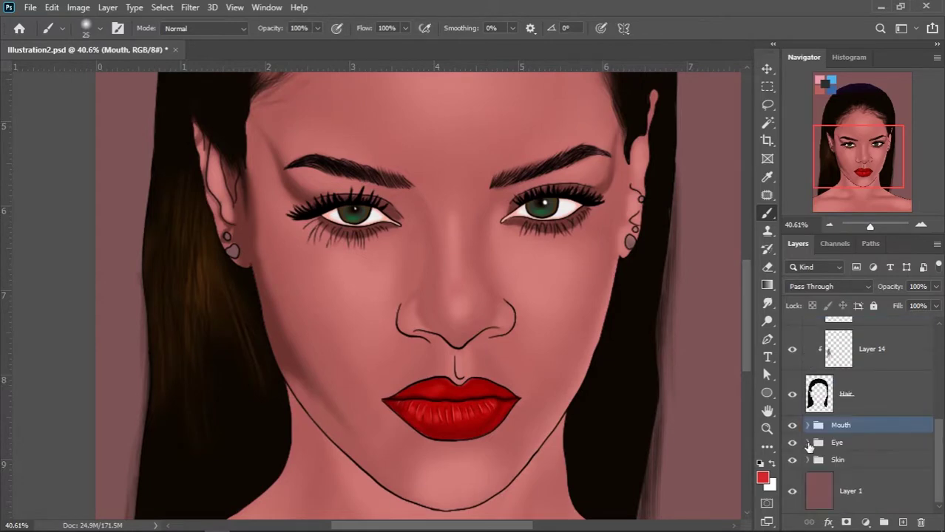
{"action": "left_click", "coordinate": [838, 460]}
- Add a new layer inside the expanded Skin group and make the brush smaller
{"action": "left_click", "coordinate": [807, 460]}
{"action": "left_click", "coordinate": [872, 368]}
{"action": "scroll", "coordinate": [447, 249], "scroll_direction": "up", "scroll_amount": 3}
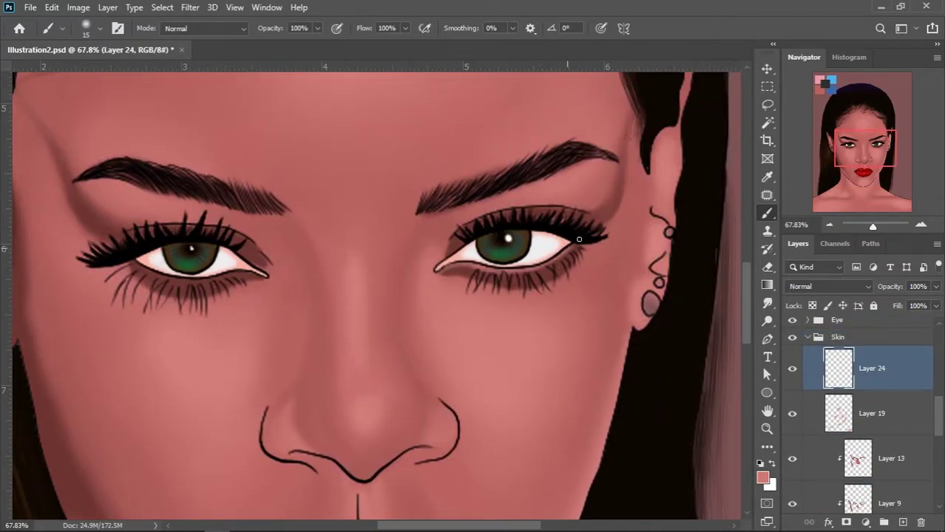
{"action": "scroll", "coordinate": [518, 323], "scroll_direction": "left", "scroll_amount": 3}
{"action": "scroll", "coordinate": [432, 323], "scroll_direction": "up", "scroll_amount": 2}
{"action": "key", "text": "bracketleft"}
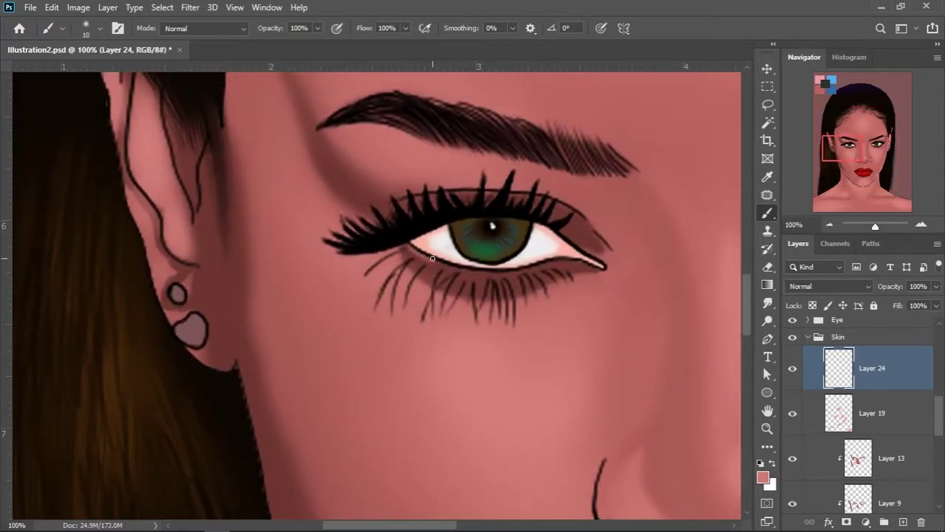
{"action": "scroll", "coordinate": [547, 308], "scroll_direction": "down", "scroll_amount": 5}
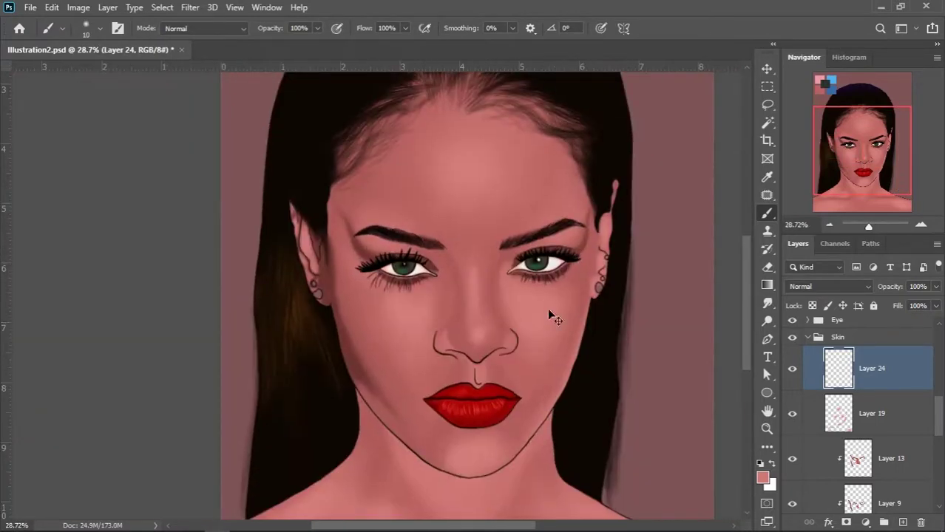
{"action": "scroll", "coordinate": [548, 307], "scroll_direction": "up", "scroll_amount": 1}
- Shade around the eyes and under the lower lashes in dark maroon
{"action": "left_click", "coordinate": [762, 477]}
{"action": "left_click", "coordinate": [890, 119]}
{"action": "scroll", "coordinate": [400, 237], "scroll_direction": "up", "scroll_amount": 4}
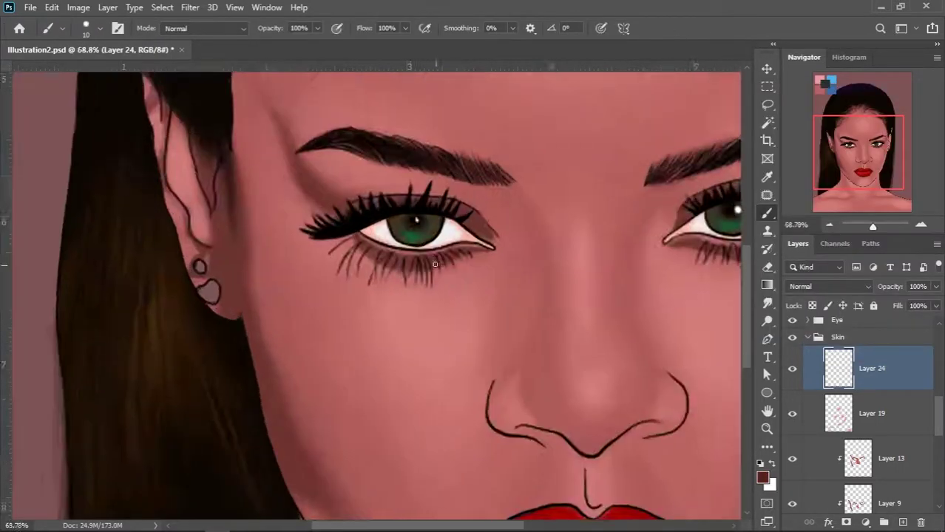
{"action": "scroll", "coordinate": [300, 194], "scroll_direction": "up", "scroll_amount": 5}
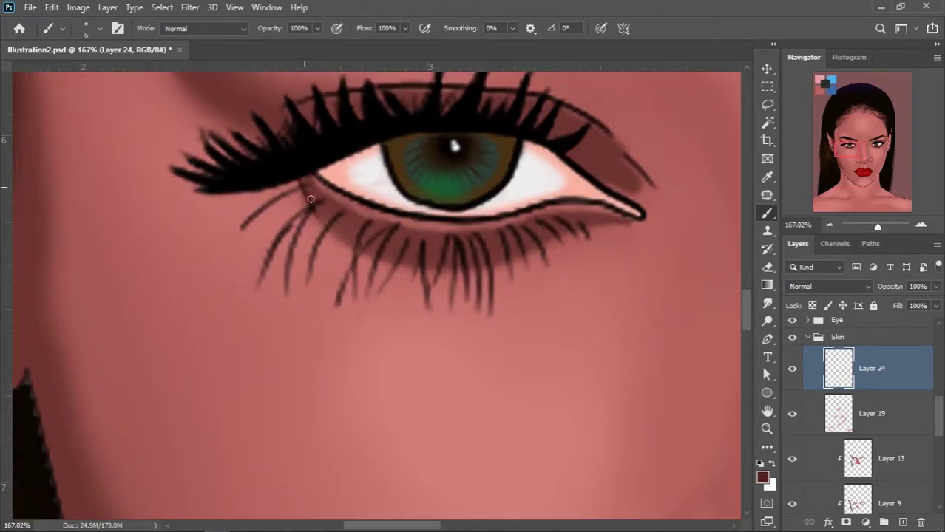
{"action": "scroll", "coordinate": [312, 199], "scroll_direction": "down", "scroll_amount": 4}
{"action": "scroll", "coordinate": [441, 173], "scroll_direction": "up", "scroll_amount": 3}
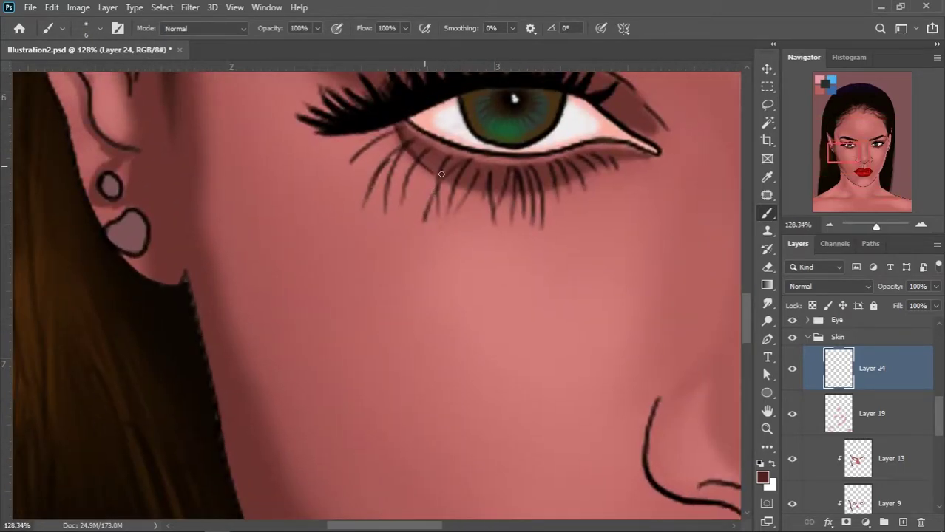
{"action": "scroll", "coordinate": [432, 167], "scroll_direction": "down", "scroll_amount": 4}
{"action": "scroll", "coordinate": [278, 255], "scroll_direction": "up", "scroll_amount": 2}
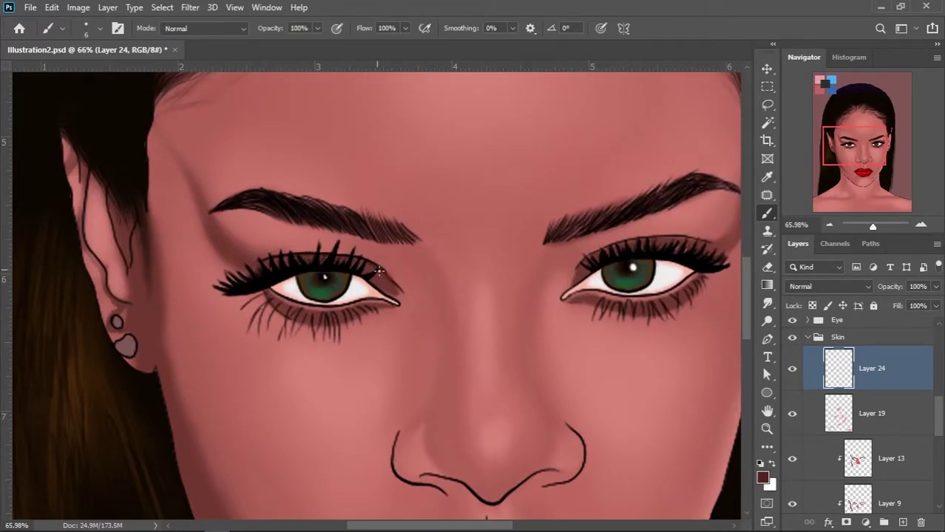
{"action": "scroll", "coordinate": [279, 261], "scroll_direction": "down", "scroll_amount": 3}
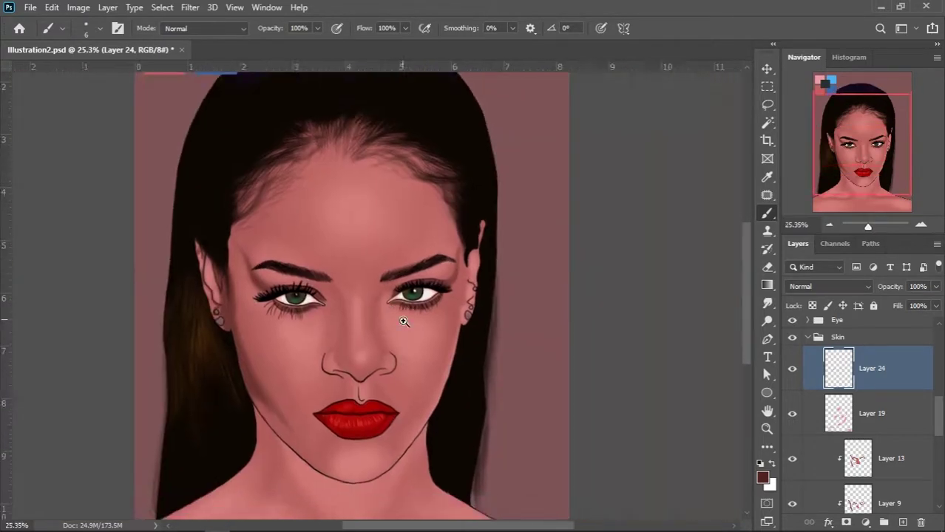
{"action": "scroll", "coordinate": [428, 247], "scroll_direction": "up", "scroll_amount": 3}
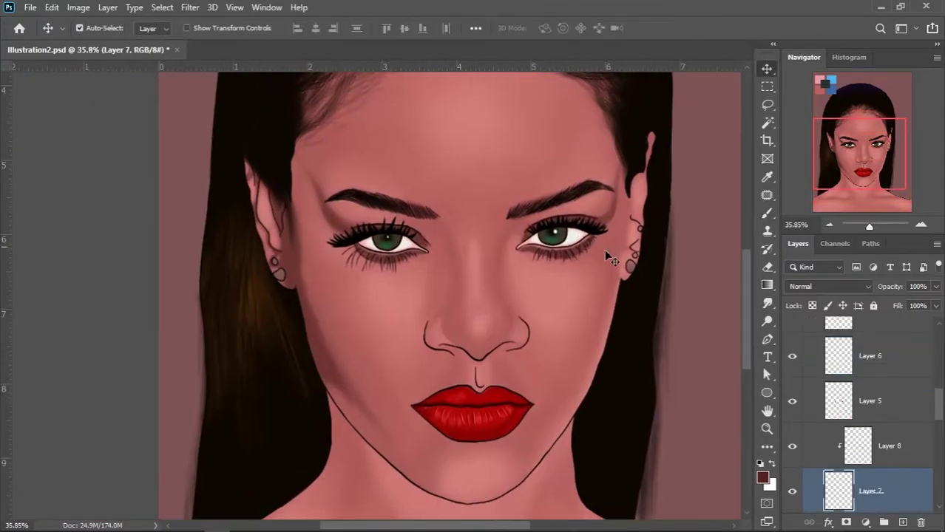
- Return to the brush, adjust its settings and choose a new red paint colour
{"action": "key", "text": "b"}
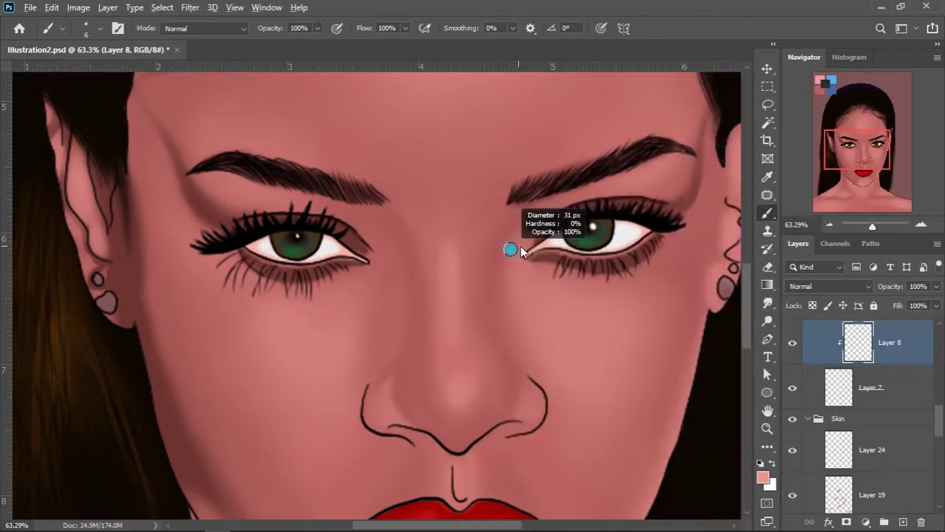
{"action": "right_click", "coordinate": [495, 229]}
{"action": "left_click", "coordinate": [762, 477]}
{"action": "left_click", "coordinate": [709, 169]}
{"action": "left_click", "coordinate": [892, 120]}
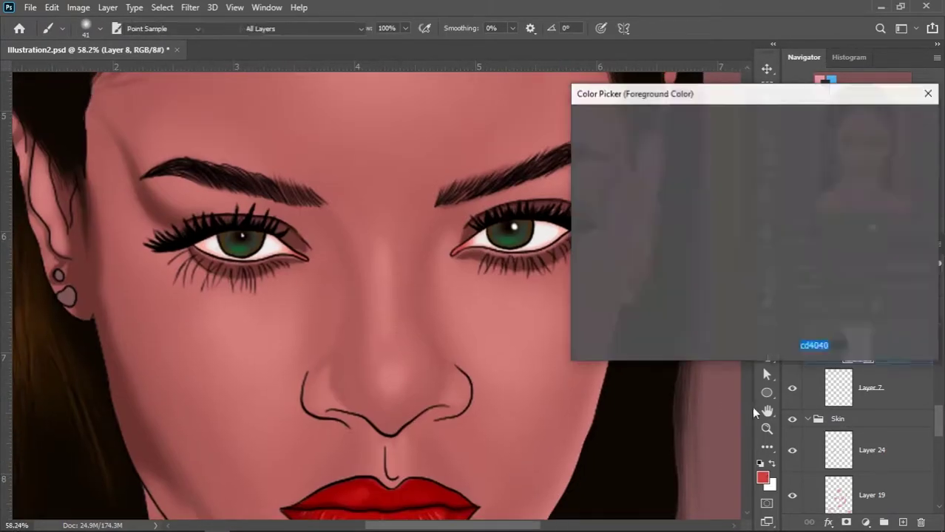
- Zoom in on the inner eye corners and navigate around the face
{"action": "left_click", "coordinate": [456, 281], "text": "ctrl"}
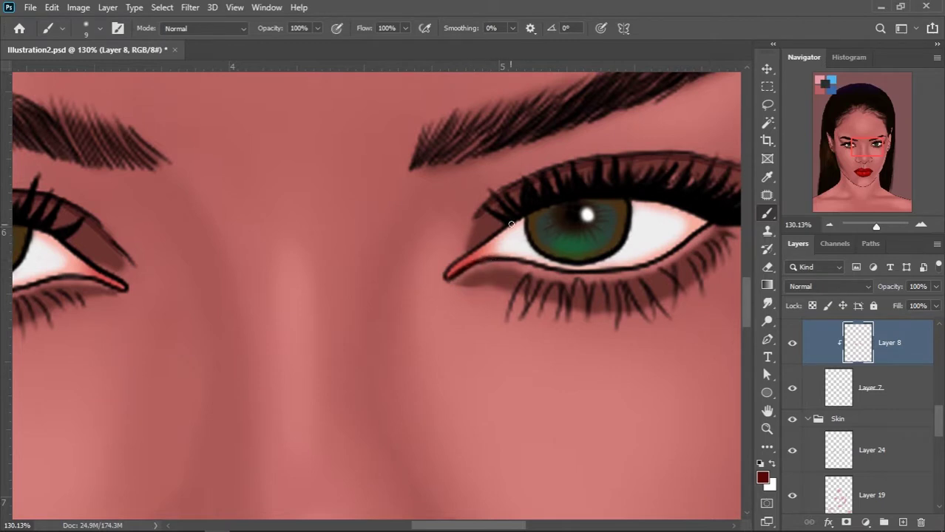
{"action": "scroll", "coordinate": [384, 282], "scroll_direction": "left", "scroll_amount": 3}
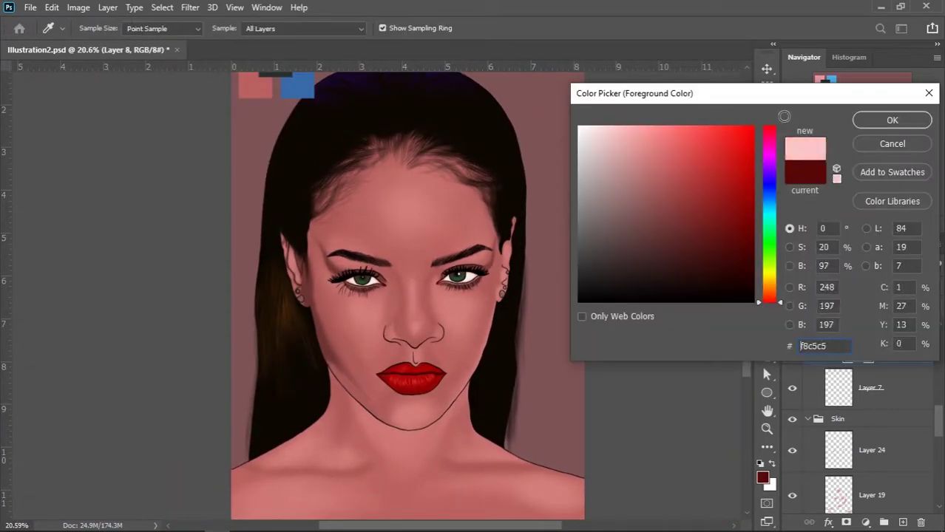
{"action": "scroll", "coordinate": [414, 281], "scroll_direction": "up", "scroll_amount": 5}
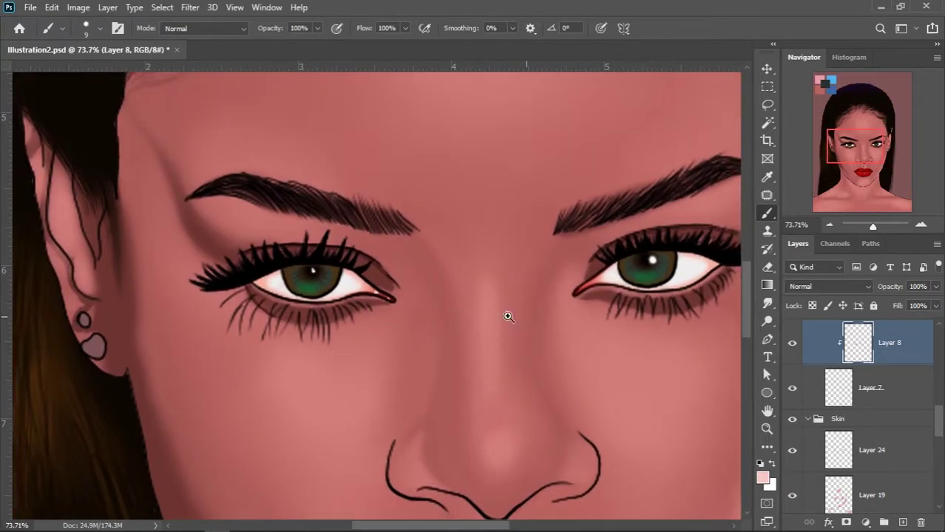
{"action": "scroll", "coordinate": [507, 313], "scroll_direction": "down", "scroll_amount": 5}
{"action": "scroll", "coordinate": [455, 269], "scroll_direction": "up", "scroll_amount": 1}
{"action": "scroll", "coordinate": [439, 300], "scroll_direction": "down", "scroll_amount": 4}
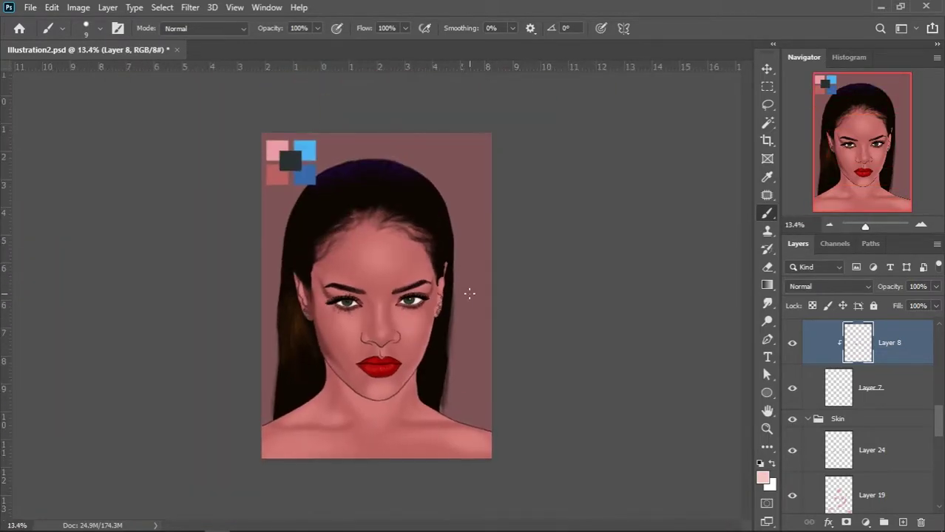
{"action": "scroll", "coordinate": [348, 341], "scroll_direction": "up", "scroll_amount": 2}
- On a new clipped layer above Layer 12, paint a soft maroon shadow under the jaw
{"action": "left_click", "coordinate": [883, 412]}
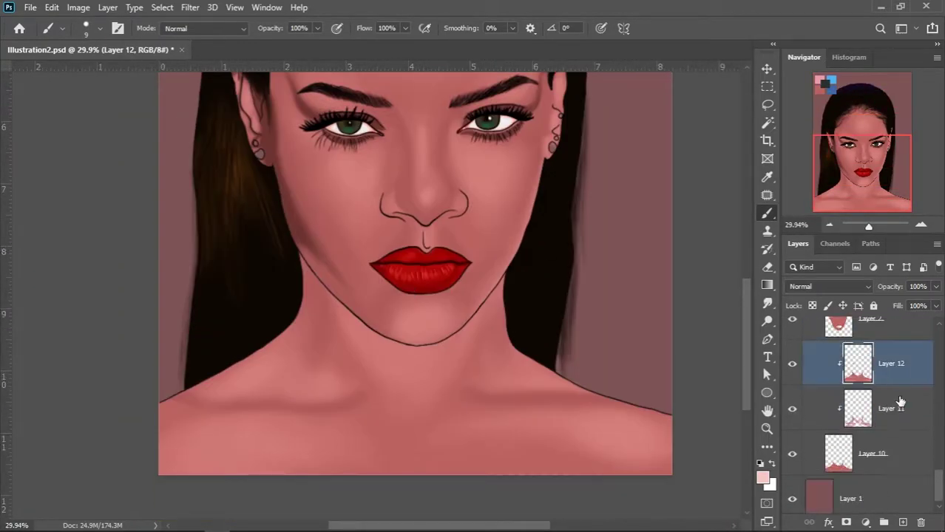
{"action": "key", "text": "ctrl+shift+alt+n"}
{"action": "right_click", "coordinate": [546, 289]}
{"action": "left_click", "coordinate": [639, 326]}
{"action": "left_click", "coordinate": [295, 302], "text": "alt"}
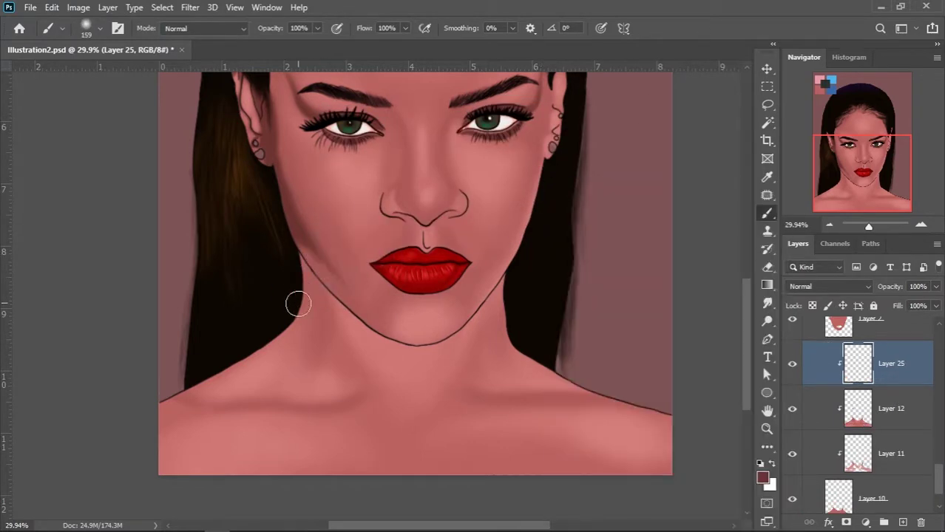
{"action": "left_click_drag", "start_coordinate": [287, 314], "coordinate": [414, 335]}
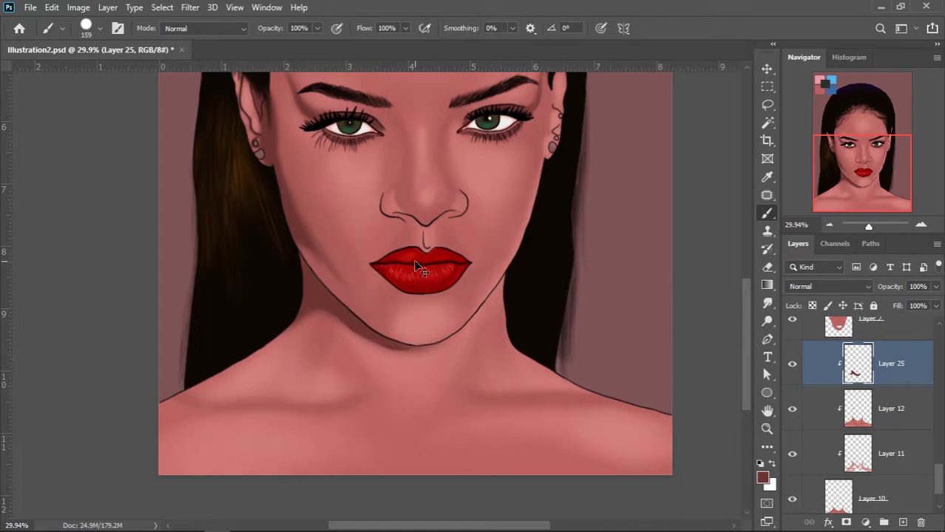
{"action": "scroll", "coordinate": [285, 184], "scroll_direction": "down", "scroll_amount": 3}
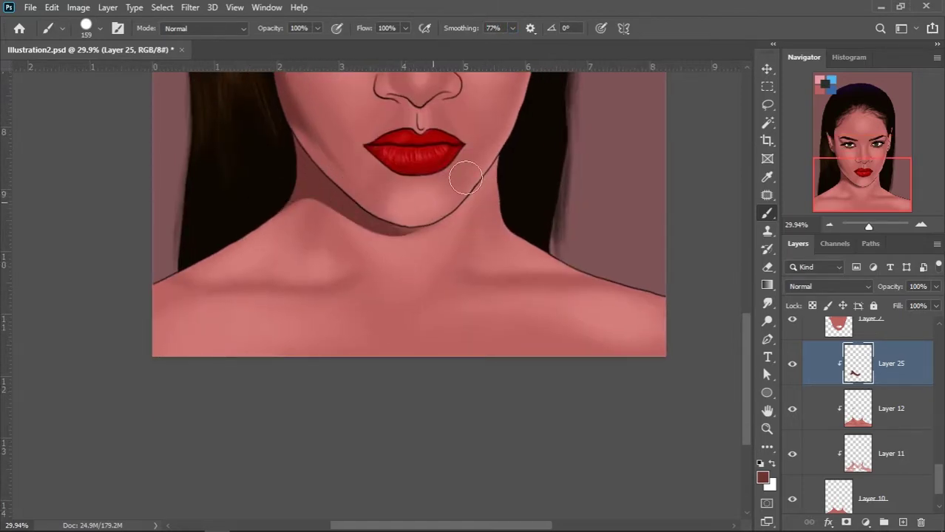
{"action": "scroll", "coordinate": [416, 216], "scroll_direction": "down", "scroll_amount": 3}
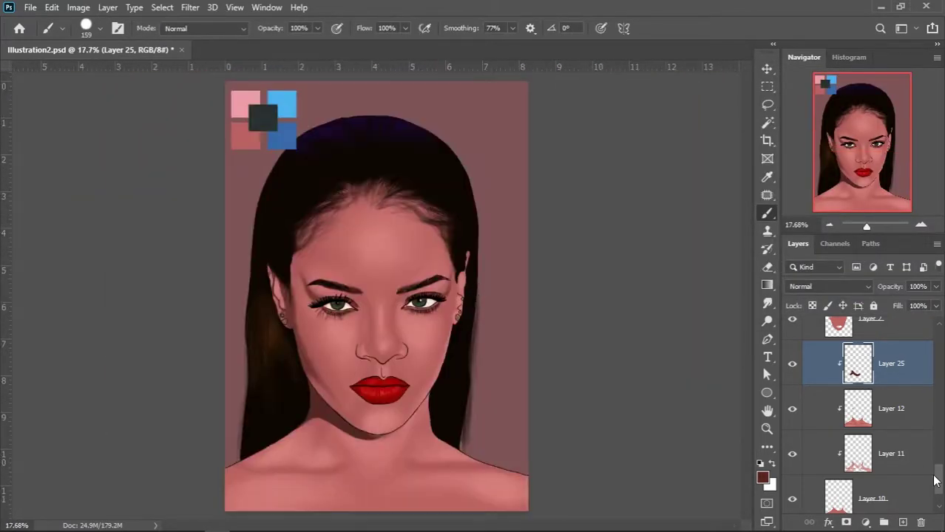
- Add a new layer above the Eye group and set brush smoothing to 0%
{"action": "left_click_drag", "start_coordinate": [936, 480], "coordinate": [939, 421]}
{"action": "left_click", "coordinate": [850, 444]}
{"action": "key", "text": "ctrl+alt+shift+n"}
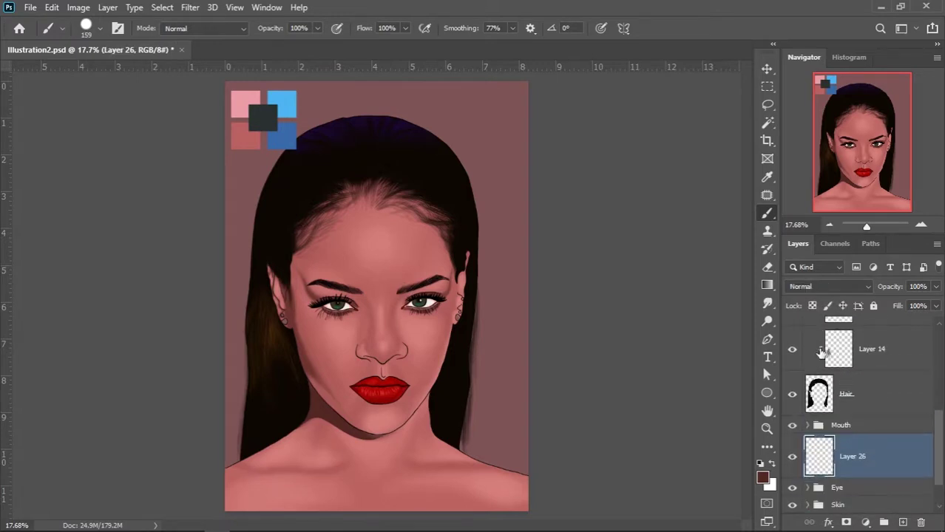
{"action": "left_click_drag", "start_coordinate": [341, 349], "coordinate": [396, 337]}
{"action": "key", "text": "alt+0"}
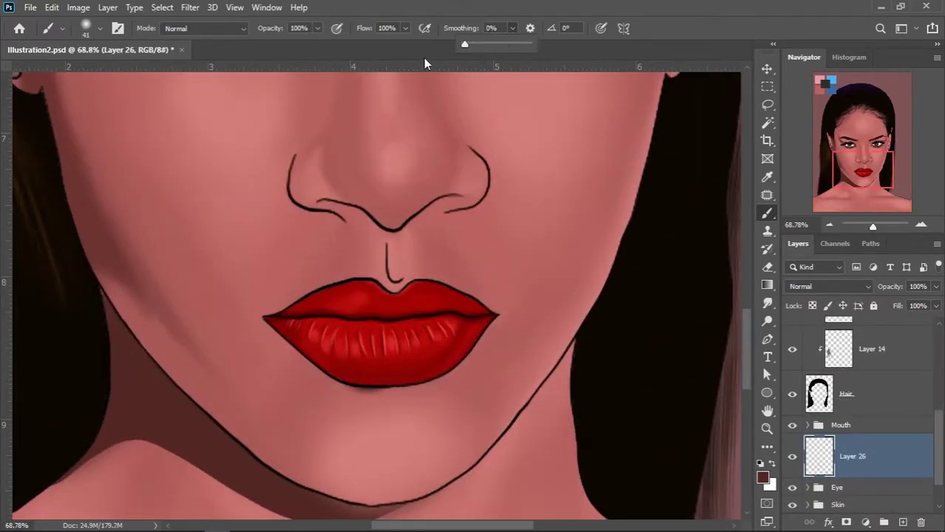
{"action": "key", "text": "ctrl+bracketright"}
{"action": "key", "text": "ctrl+bracketleft"}
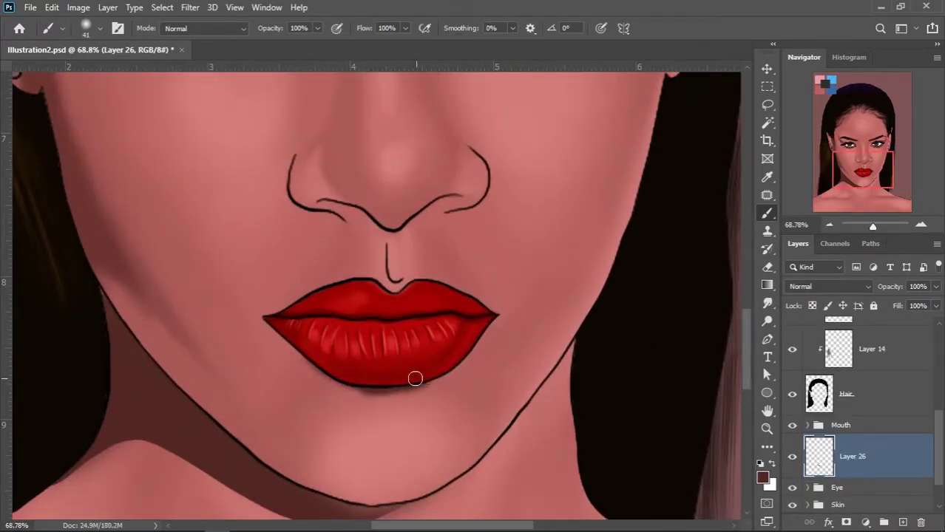
- Lower the under-lip shadow layer's opacity to 79% and erase the excess
{"action": "scroll", "coordinate": [418, 373], "scroll_direction": "down", "scroll_amount": 5}
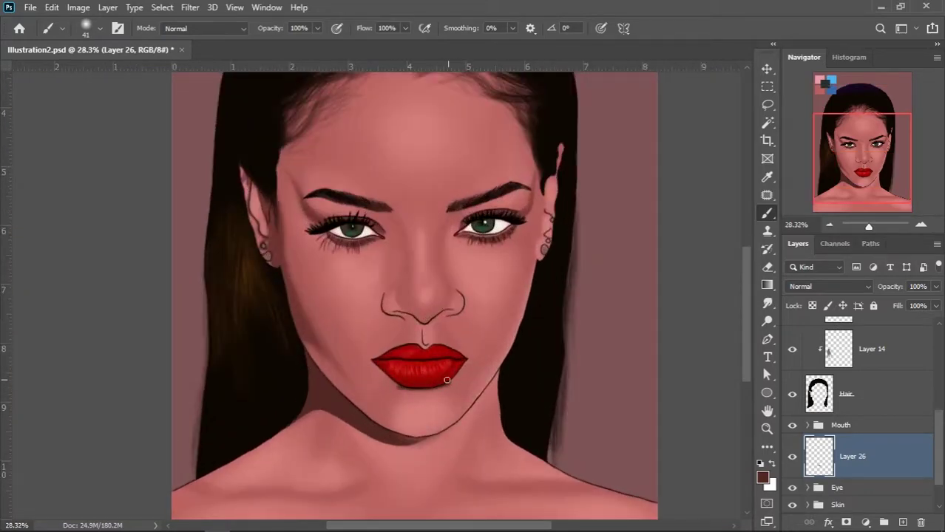
{"action": "left_click_drag", "start_coordinate": [891, 287], "coordinate": [878, 290]}
{"action": "key", "text": "e"}
{"action": "scroll", "coordinate": [462, 373], "scroll_direction": "up", "scroll_amount": 2}
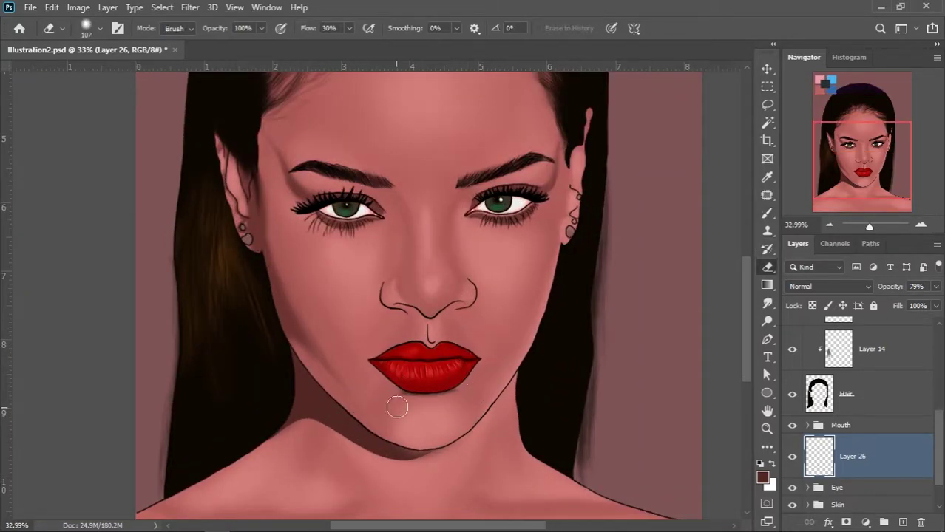
{"action": "scroll", "coordinate": [460, 401], "scroll_direction": "down", "scroll_amount": 3}
- Select Layer 19 in the Skin group and pan toward the chin and neck
{"action": "left_click", "coordinate": [436, 333], "text": "ctrl"}
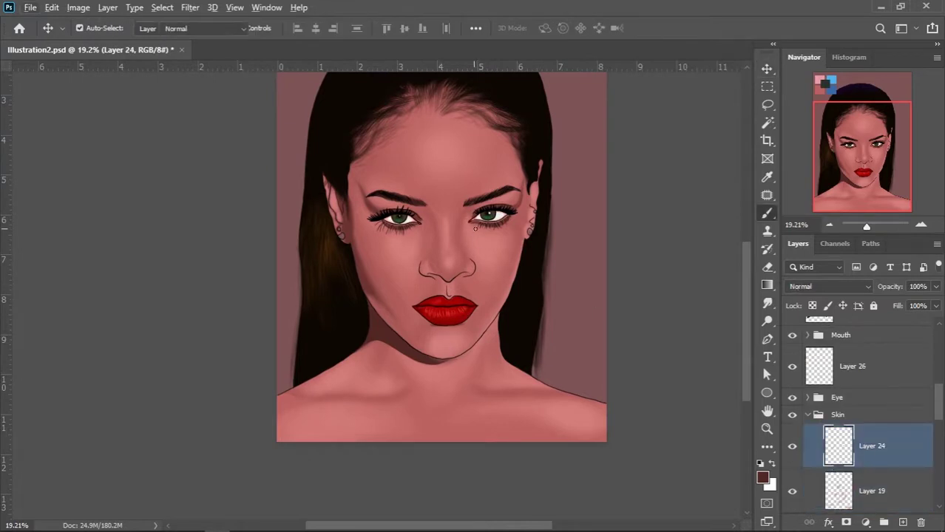
{"action": "key", "text": "b"}
{"action": "scroll", "coordinate": [436, 324], "scroll_direction": "up", "scroll_amount": 4}
{"action": "left_click_drag", "start_coordinate": [435, 324], "coordinate": [403, 288]}
{"action": "left_click", "coordinate": [610, 304], "text": "ctrl"}
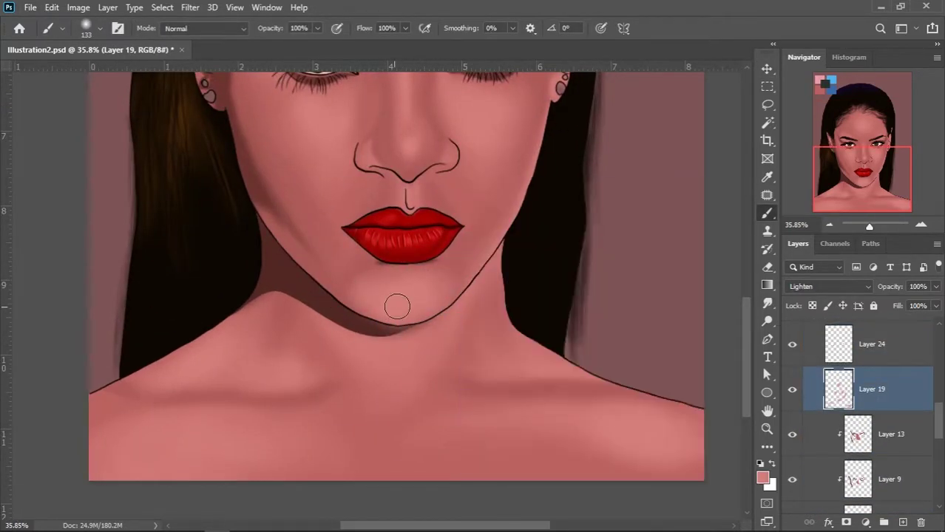
{"action": "scroll", "coordinate": [397, 307], "scroll_direction": "down", "scroll_amount": 2}
{"action": "scroll", "coordinate": [432, 310], "scroll_direction": "up", "scroll_amount": 3}
{"action": "scroll", "coordinate": [433, 310], "scroll_direction": "left", "scroll_amount": 2}
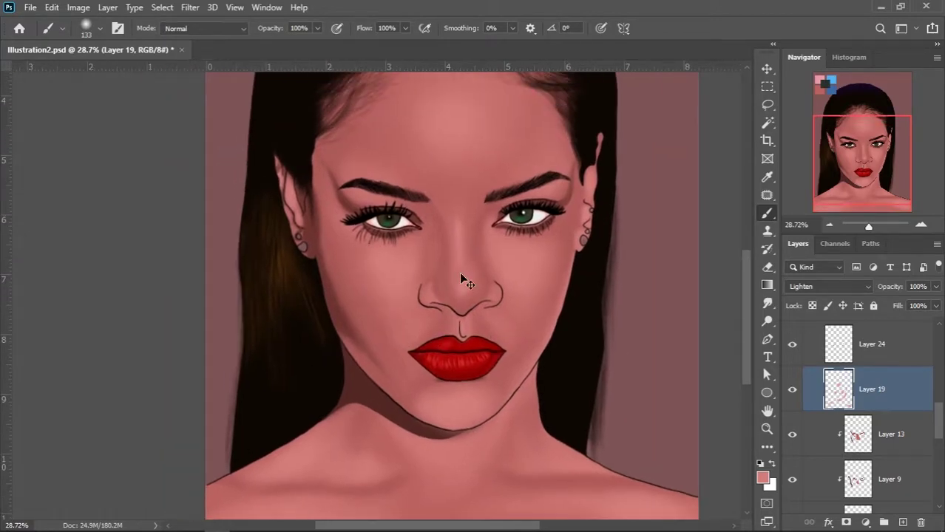
{"action": "scroll", "coordinate": [464, 281], "scroll_direction": "down", "scroll_amount": 1}
{"action": "scroll", "coordinate": [464, 281], "scroll_direction": "down", "scroll_amount": 2}
{"action": "scroll", "coordinate": [934, 417], "scroll_direction": "up", "scroll_amount": 3}
- Collapse the Skin group and add empty Layer 27 above Layer 26
{"action": "left_click", "coordinate": [808, 436]}
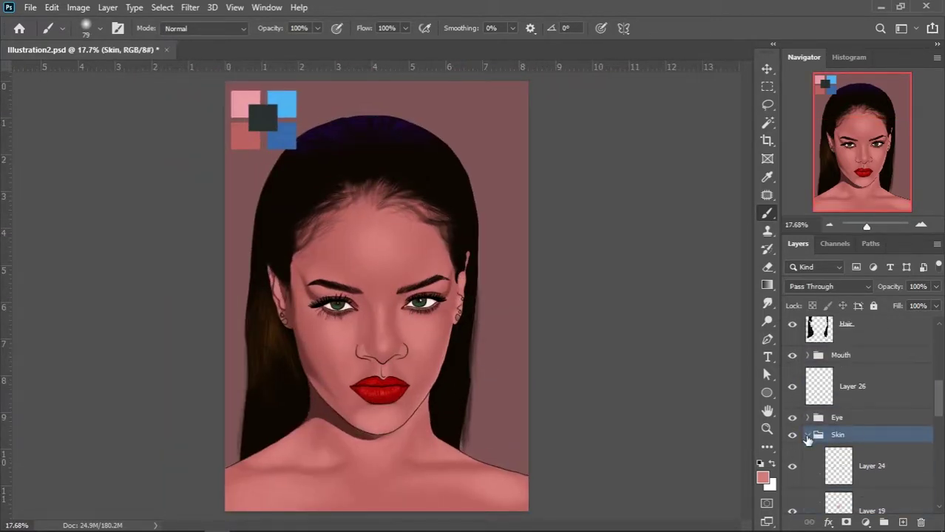
{"action": "left_click", "coordinate": [808, 436]}
{"action": "scroll", "coordinate": [376, 422], "scroll_direction": "up", "scroll_amount": 3}
{"action": "left_click", "coordinate": [862, 434]}
{"action": "key", "text": "ctrl+shift+alt+n"}
{"action": "right_click", "coordinate": [551, 181]}
- Thicken the nostril line with a short near-black stroke using a 10 px hard round brush
{"action": "left_click", "coordinate": [632, 381]}
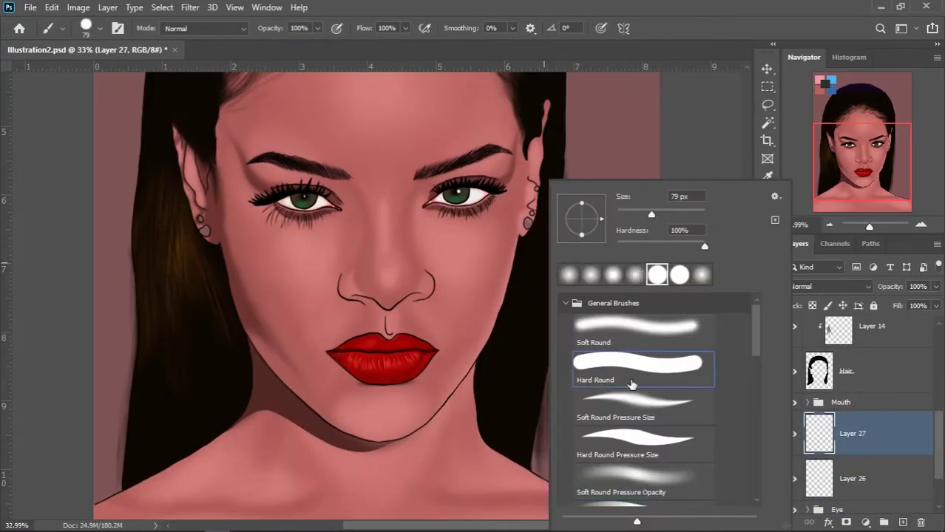
{"action": "scroll", "coordinate": [385, 347], "scroll_direction": "up", "scroll_amount": 2}
{"action": "key", "text": "i"}
{"action": "left_click", "coordinate": [762, 477]}
{"action": "left_click", "coordinate": [892, 116]}
{"action": "key", "text": "b"}
{"action": "scroll", "coordinate": [294, 249], "scroll_direction": "up", "scroll_amount": 3}
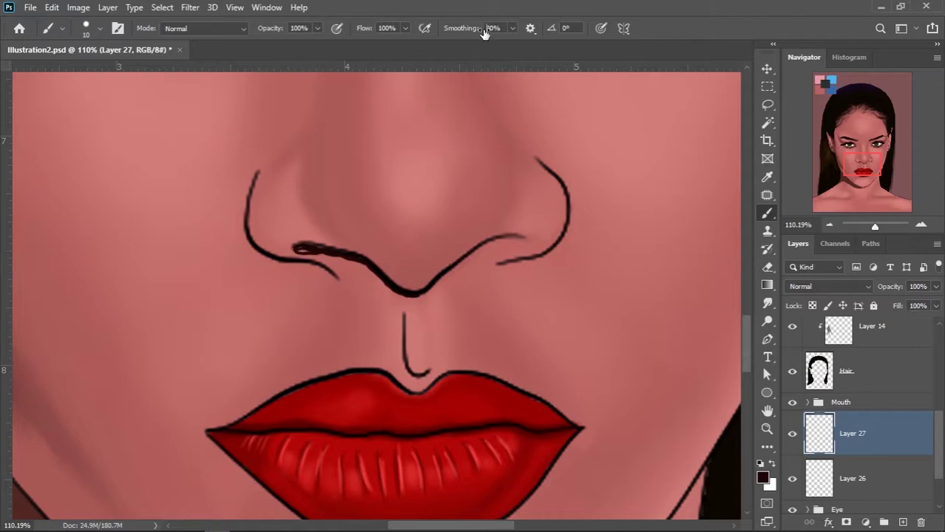
{"action": "scroll", "coordinate": [340, 252], "scroll_direction": "down", "scroll_amount": 5}
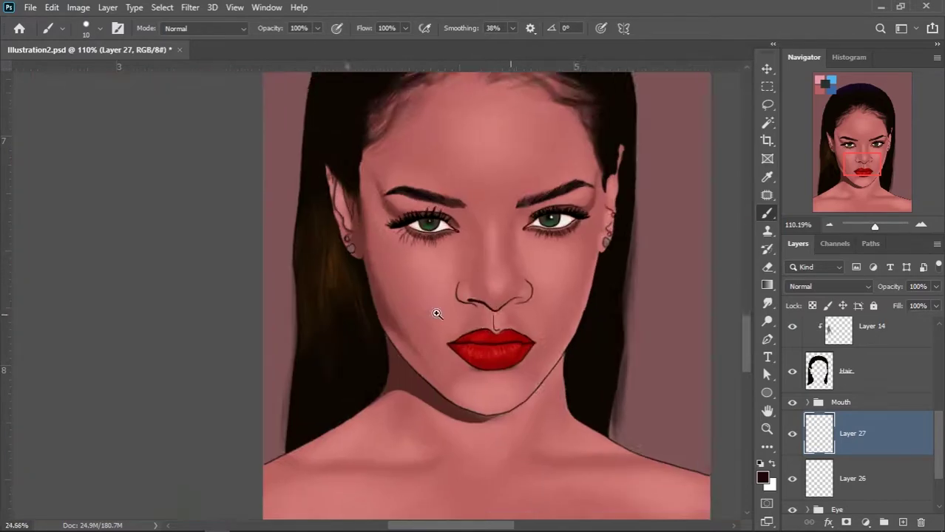
{"action": "scroll", "coordinate": [433, 312], "scroll_direction": "up", "scroll_amount": 5}
{"action": "left_click_drag", "start_coordinate": [478, 256], "coordinate": [516, 245]}
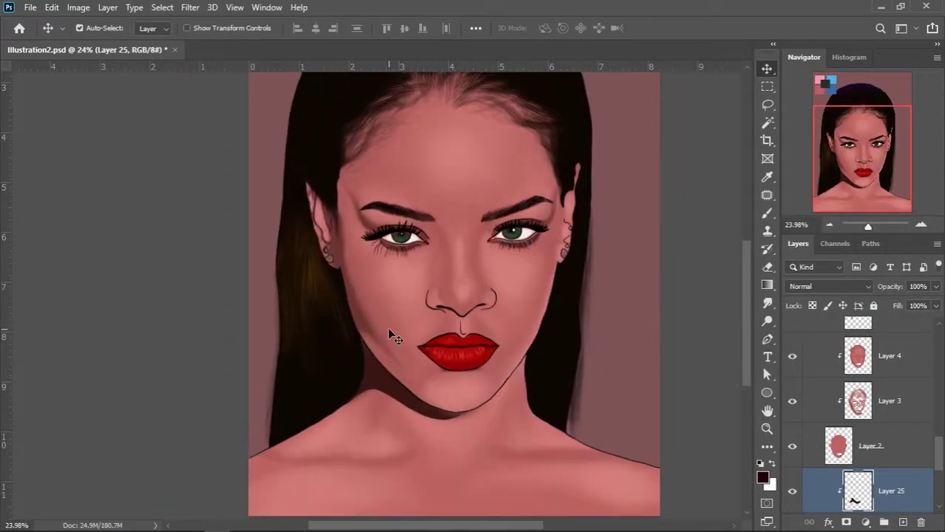
- Group the selected hair layers into a group named 'Hair' and save
{"action": "scroll", "coordinate": [389, 333], "scroll_direction": "up", "scroll_amount": 3}
{"action": "scroll", "coordinate": [906, 391], "scroll_direction": "up", "scroll_amount": 3}
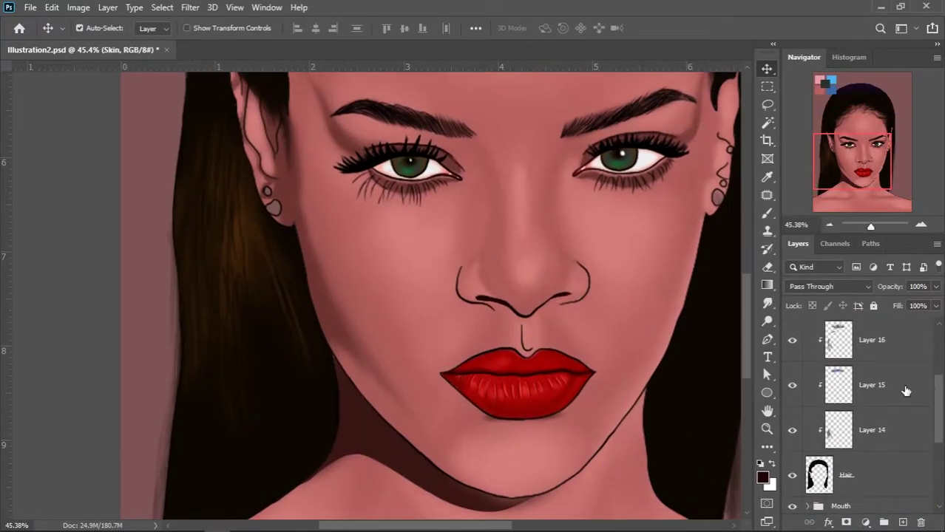
{"action": "left_click", "coordinate": [881, 391], "text": "shift"}
{"action": "key", "text": "ctrl+g"}
{"action": "double_click", "coordinate": [837, 379]}
{"action": "type", "text": "Hair"}
{"action": "key", "text": "Return"}
{"action": "key", "text": "ctrl+s"}
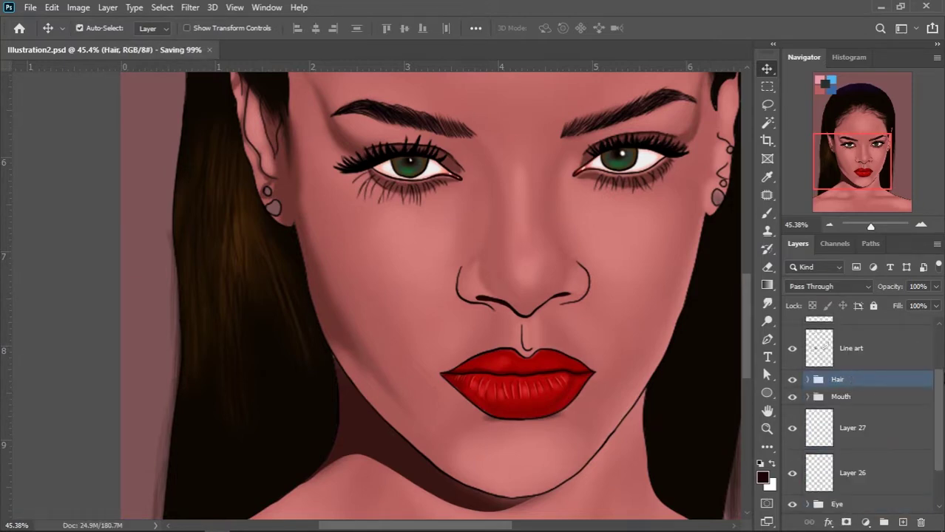
- Add a new layer above the Hair group and paint a pale pink earring highlight
{"action": "left_click", "coordinate": [901, 523]}
{"action": "scroll", "coordinate": [369, 296], "scroll_direction": "up", "scroll_amount": 3}
{"action": "key", "text": "i"}
{"action": "left_click", "coordinate": [762, 477]}
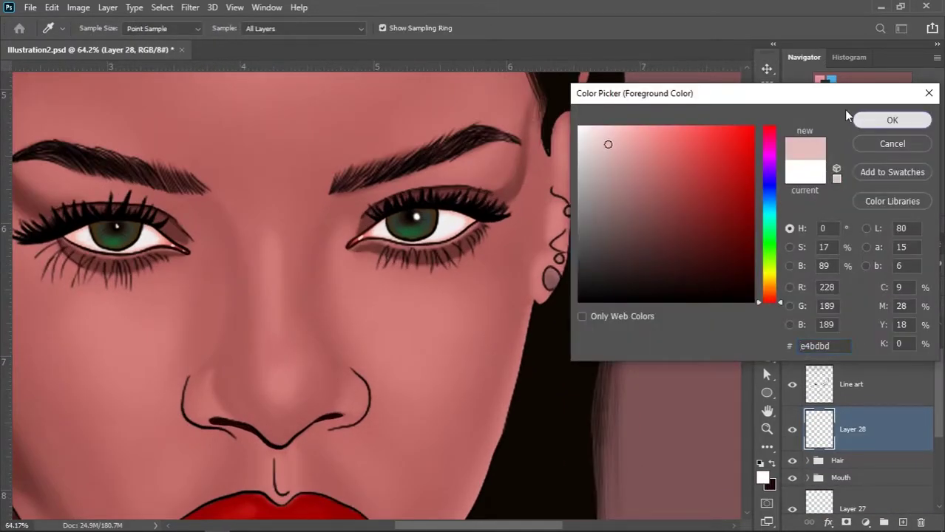
{"action": "left_click", "coordinate": [891, 120]}
{"action": "key", "text": "b"}
{"action": "scroll", "coordinate": [562, 279], "scroll_direction": "up", "scroll_amount": 2}
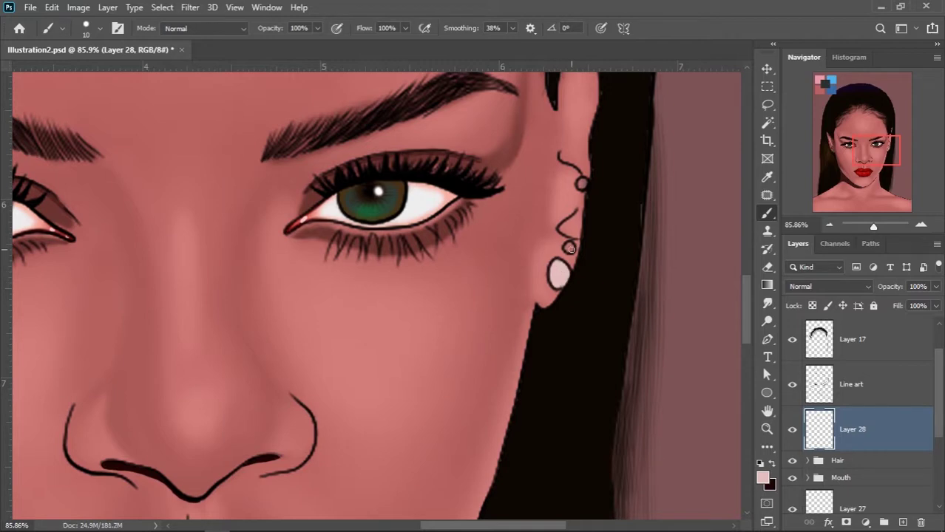
{"action": "scroll", "coordinate": [507, 190], "scroll_direction": "up", "scroll_amount": 2}
{"action": "scroll", "coordinate": [358, 288], "scroll_direction": "left", "scroll_amount": 5}
{"action": "left_click_drag", "start_coordinate": [307, 290], "coordinate": [322, 300]}
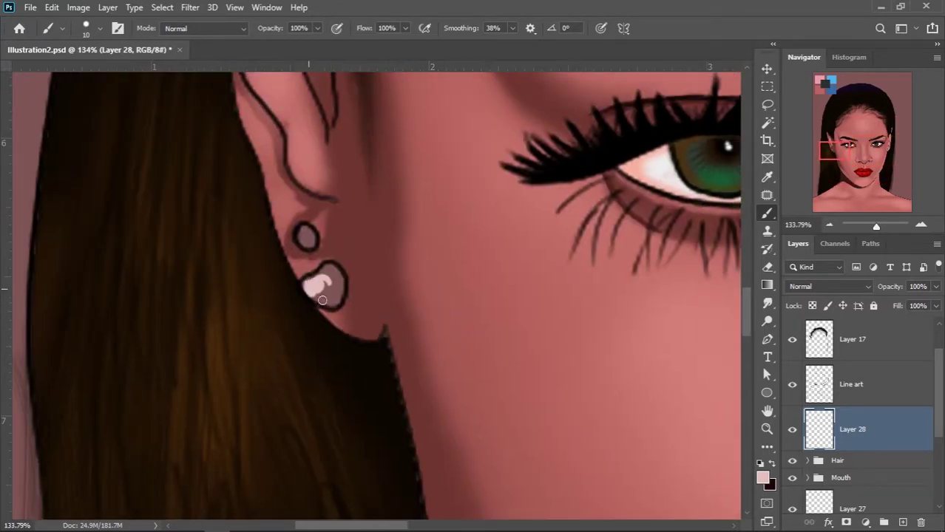
- Add a new layer clipped to Layer 28 and paint the lower earring gold
{"action": "key", "text": "ctrl+0"}
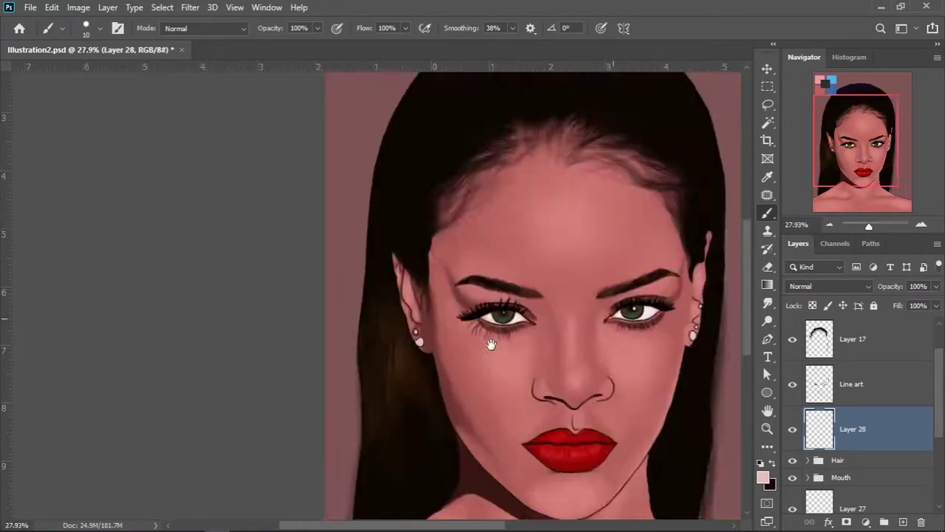
{"action": "key", "text": "ctrl+shift+n"}
{"action": "key", "text": "Return"}
{"action": "key", "text": "i"}
{"action": "left_click", "coordinate": [762, 477]}
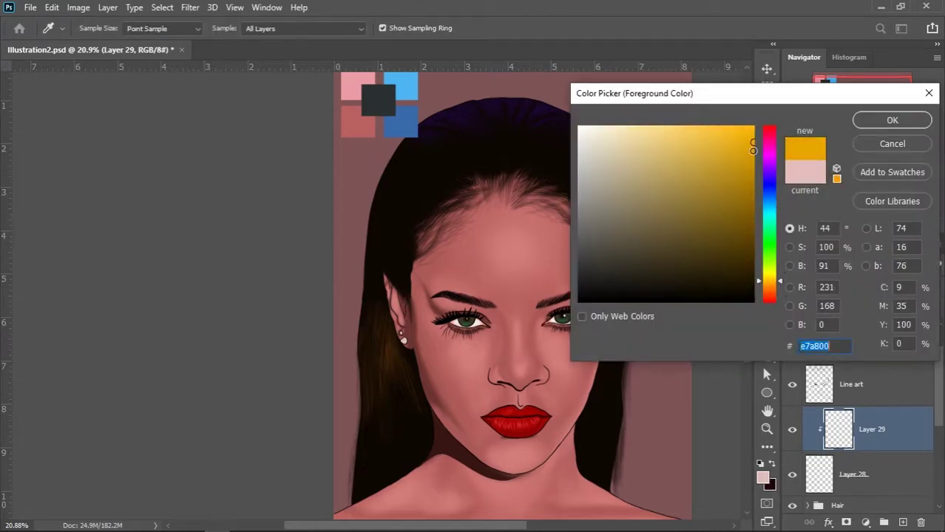
{"action": "key", "text": "Return"}
{"action": "key", "text": "b"}
{"action": "right_click", "coordinate": [619, 187]}
{"action": "scroll", "coordinate": [397, 304], "scroll_direction": "up", "scroll_amount": 4}
{"action": "left_click_drag", "start_coordinate": [397, 304], "coordinate": [400, 312]}
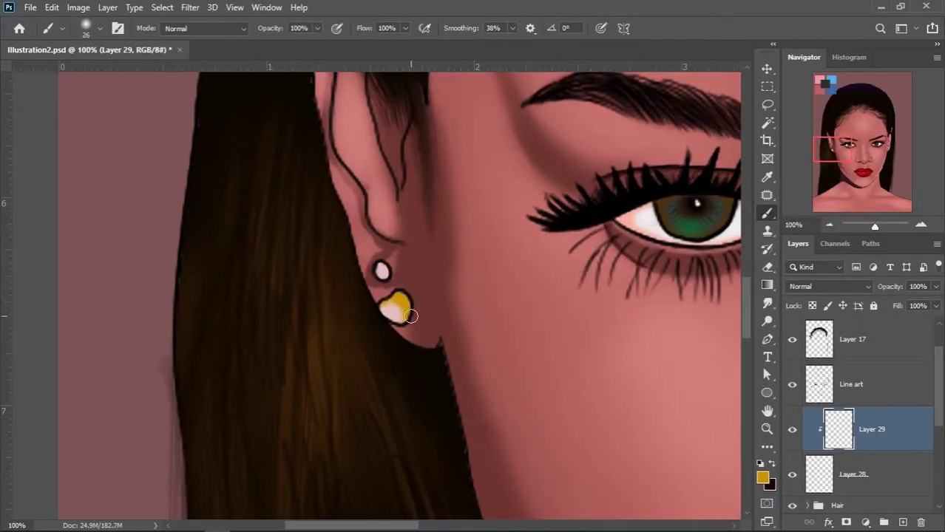
- Fit the whole face in view and paint the right earring gold
{"action": "key", "text": "ctrl+0"}
{"action": "scroll", "coordinate": [332, 281], "scroll_direction": "up", "scroll_amount": 5}
{"action": "key", "text": "ctrl+0"}
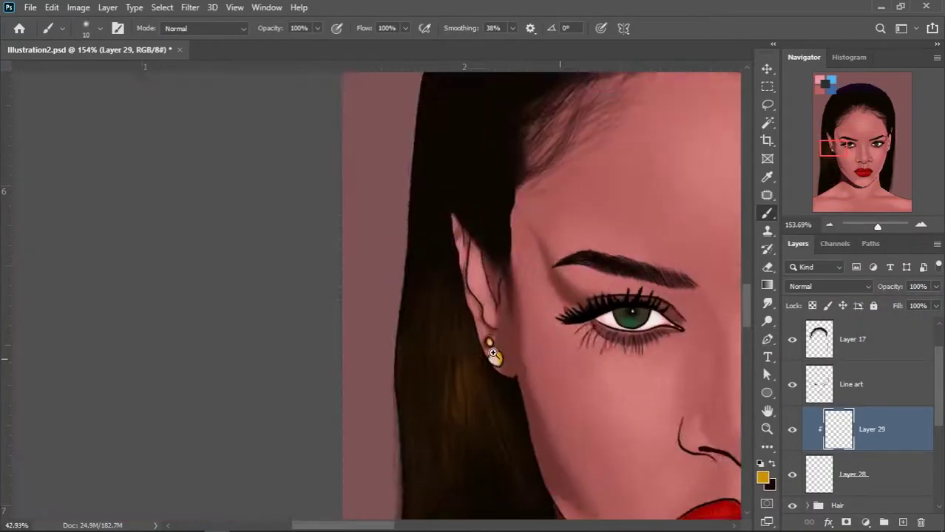
{"action": "scroll", "coordinate": [490, 333], "scroll_direction": "up", "scroll_amount": 3}
{"action": "left_click_drag", "start_coordinate": [637, 292], "coordinate": [658, 300]}
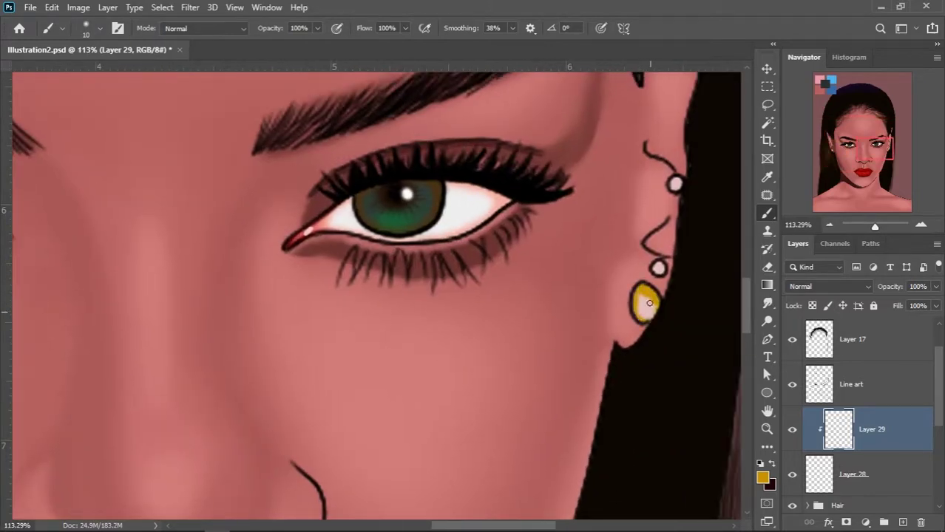
- Darken the gold earrings with Hue/Saturation Lightness -40, then sample the skin pink
{"action": "key", "text": "ctrl+0"}
{"action": "key", "text": "ctrl+u"}
{"action": "left_click_drag", "start_coordinate": [840, 250], "coordinate": [829, 252]}
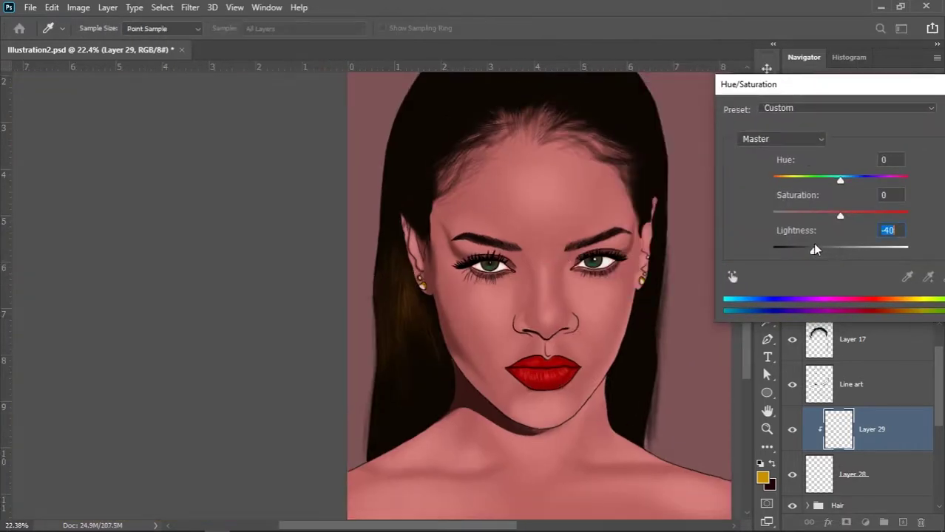
{"action": "left_click", "coordinate": [599, 126]}
{"action": "left_click", "coordinate": [500, 292], "text": "alt"}
{"action": "scroll", "coordinate": [441, 251], "scroll_direction": "up", "scroll_amount": 2}
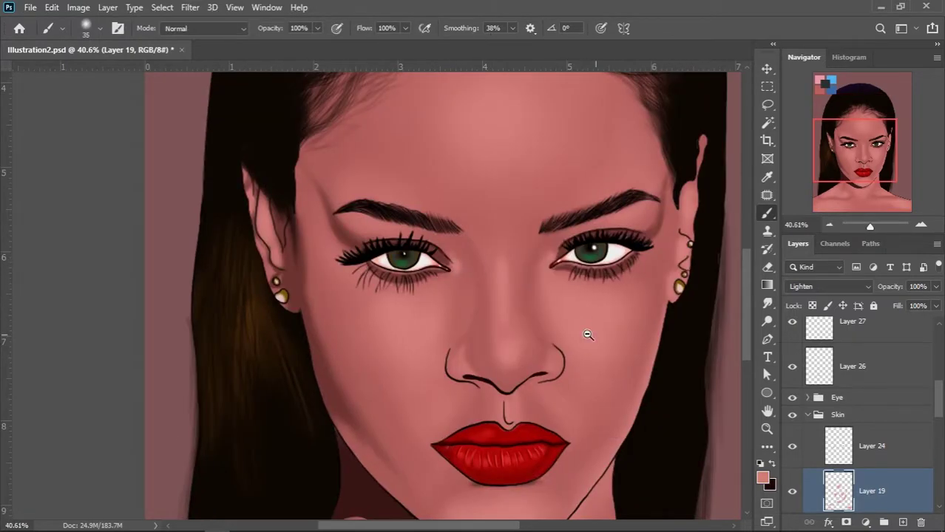
- Load the Line art layer's pixels as a selection and expand it
{"action": "scroll", "coordinate": [588, 335], "scroll_direction": "down", "scroll_amount": 3}
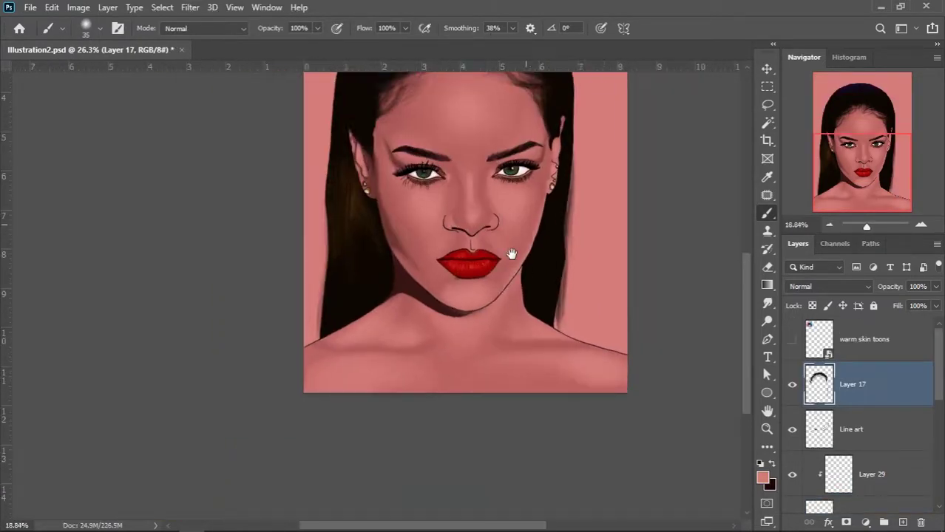
{"action": "scroll", "coordinate": [857, 385], "scroll_direction": "down", "scroll_amount": 1}
{"action": "left_click", "coordinate": [858, 383]}
{"action": "left_click", "coordinate": [819, 383], "text": "ctrl"}
{"action": "scroll", "coordinate": [487, 364], "scroll_direction": "up", "scroll_amount": 2}
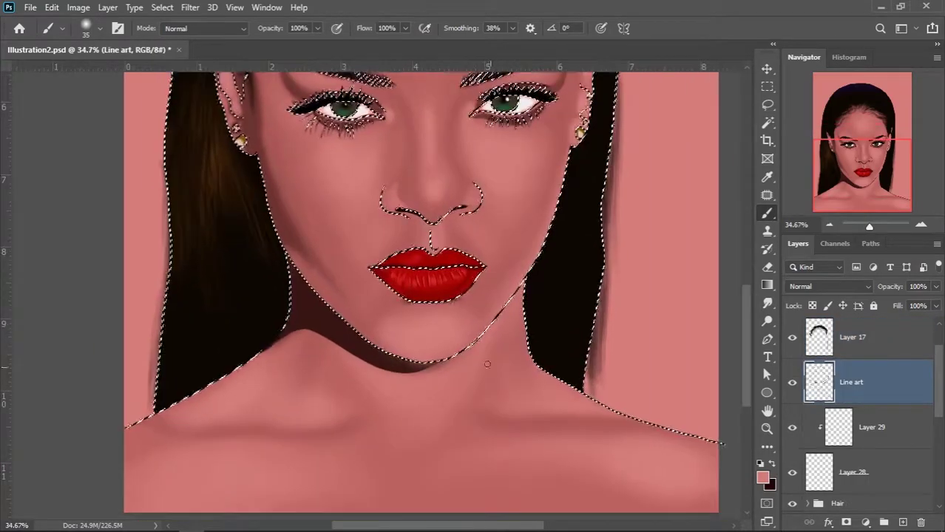
{"action": "scroll", "coordinate": [487, 364], "scroll_direction": "down", "scroll_amount": 3}
{"action": "scroll", "coordinate": [595, 328], "scroll_direction": "up", "scroll_amount": 1}
{"action": "scroll", "coordinate": [517, 310], "scroll_direction": "up", "scroll_amount": 2}
{"action": "scroll", "coordinate": [347, 293], "scroll_direction": "down", "scroll_amount": 3}
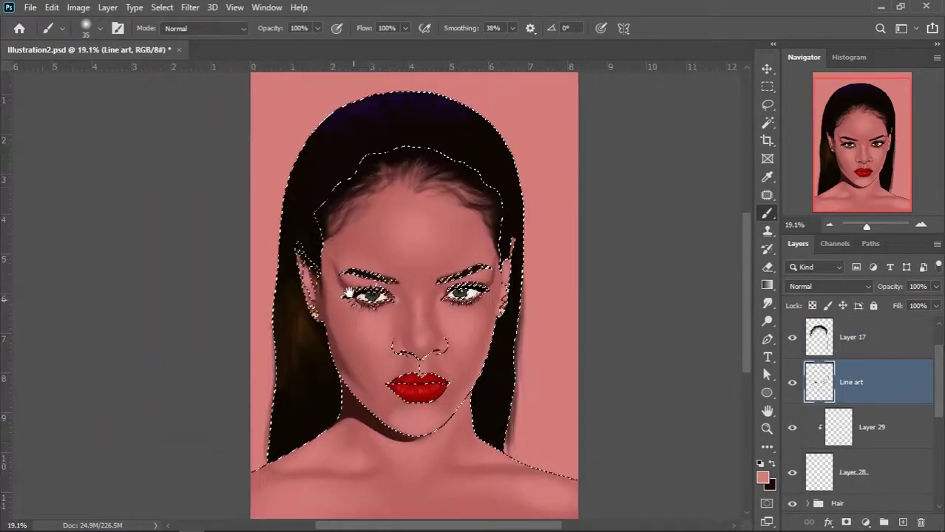
{"action": "left_click", "coordinate": [162, 7]}
{"action": "left_click", "coordinate": [325, 300]}
{"action": "key", "text": "Return"}
- Add a dark red-brown Solid Color fill over the lines and hide the original Line art
{"action": "scroll", "coordinate": [430, 211], "scroll_direction": "up", "scroll_amount": 2}
{"action": "left_click", "coordinate": [866, 523]}
{"action": "left_click", "coordinate": [854, 277]}
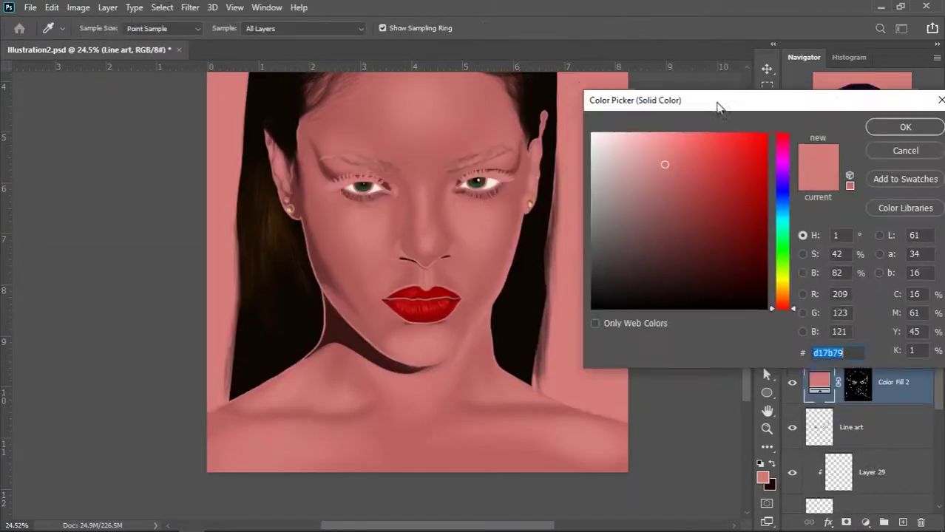
{"action": "left_click_drag", "start_coordinate": [721, 109], "coordinate": [715, 104]}
{"action": "left_click_drag", "start_coordinate": [708, 261], "coordinate": [725, 265]}
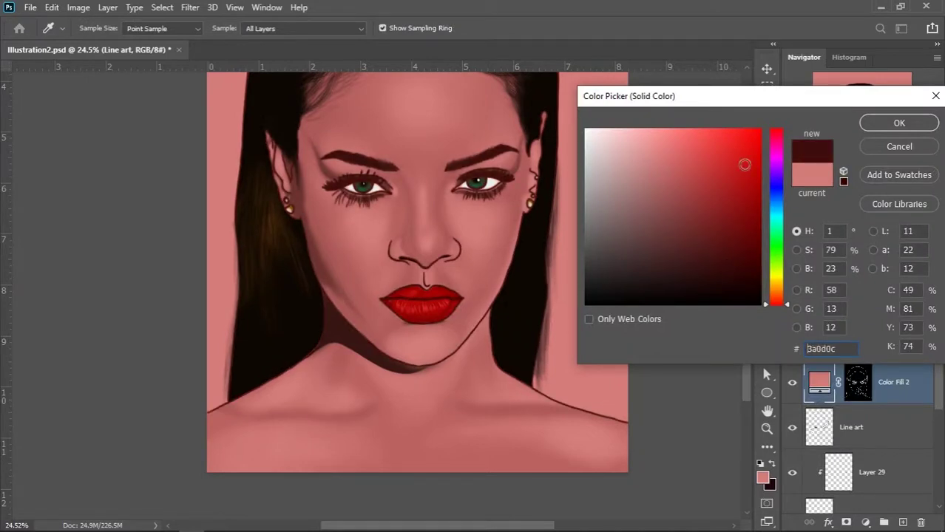
{"action": "key", "text": "Return"}
{"action": "scroll", "coordinate": [571, 238], "scroll_direction": "down", "scroll_amount": 2}
{"action": "scroll", "coordinate": [571, 238], "scroll_direction": "up", "scroll_amount": 1}
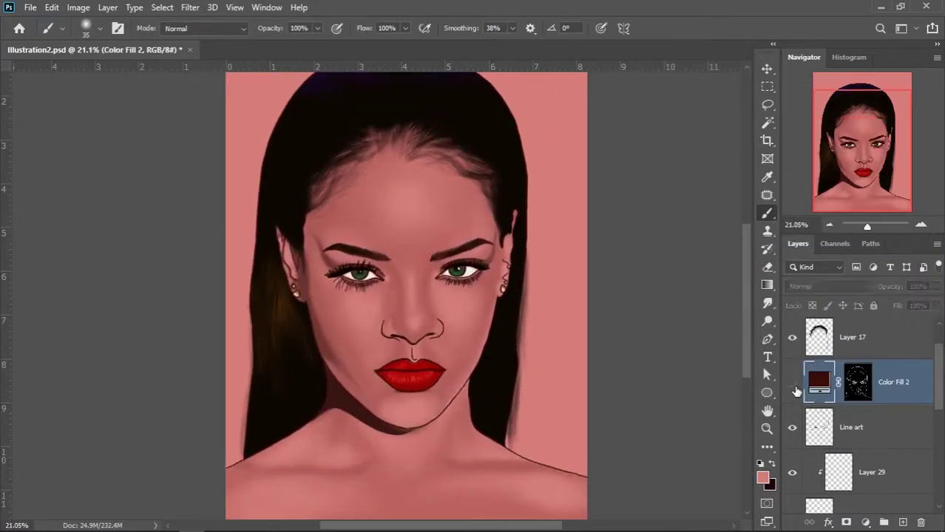
{"action": "left_click", "coordinate": [792, 426]}
- Lasso around both eyes
{"action": "scroll", "coordinate": [759, 376], "scroll_direction": "down", "scroll_amount": 1}
{"action": "scroll", "coordinate": [453, 386], "scroll_direction": "up", "scroll_amount": 2}
{"action": "scroll", "coordinate": [492, 274], "scroll_direction": "up", "scroll_amount": 1}
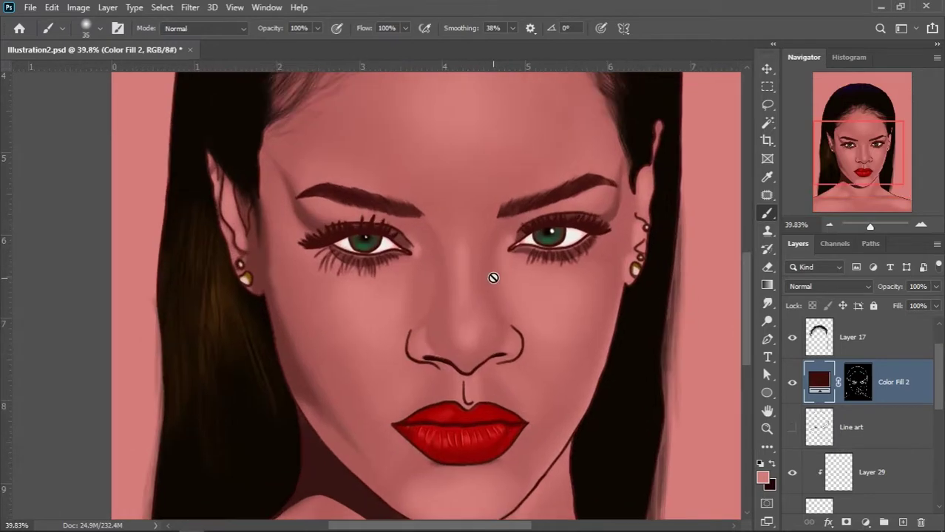
{"action": "key", "text": "l"}
{"action": "mouse_move", "coordinate": [492, 274]}
{"action": "left_mouse_down"}
{"action": "mouse_move", "coordinate": [602, 270]}
{"action": "mouse_move", "coordinate": [503, 272]}
{"action": "left_mouse_up"}
{"action": "left_click_drag", "start_coordinate": [325, 178], "coordinate": [333, 266]}
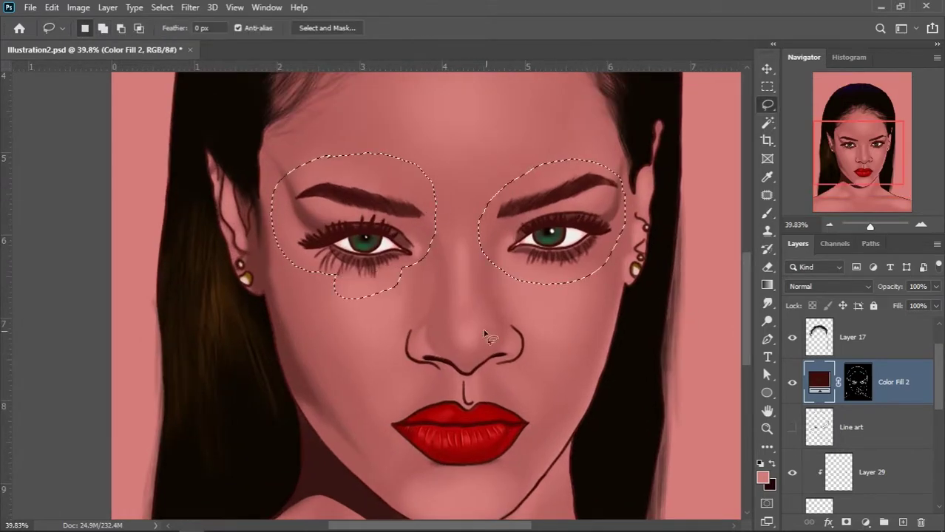
{"action": "scroll", "coordinate": [536, 319], "scroll_direction": "down", "scroll_amount": 1}
- Mask the line colour out of the eye areas, deselect, and add new Layer 30
{"action": "key", "text": "b"}
{"action": "right_click", "coordinate": [550, 181]}
{"action": "key", "text": "Escape"}
{"action": "key", "text": "bracketright"}
{"action": "key", "text": "bracketright"}
{"action": "key", "text": "bracketright"}
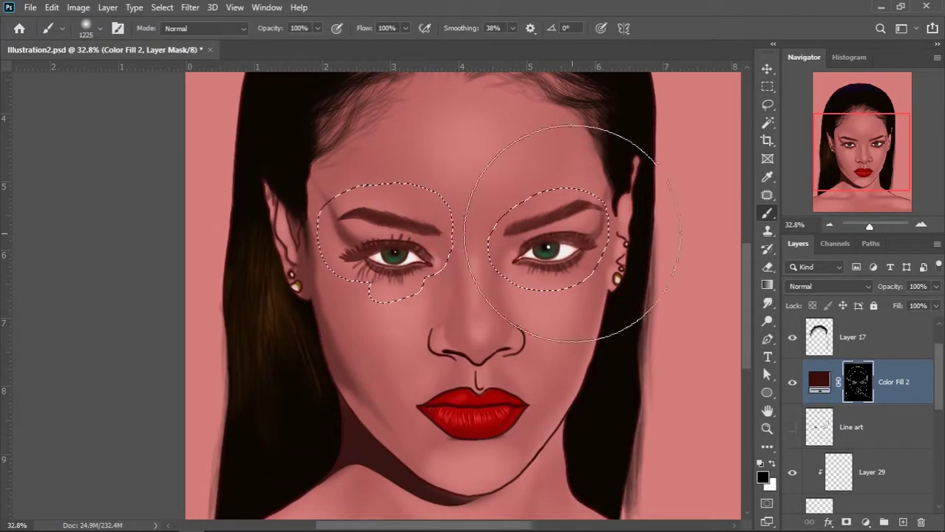
{"action": "scroll", "coordinate": [602, 286], "scroll_direction": "down", "scroll_amount": 2}
{"action": "left_click", "coordinate": [574, 275], "text": "alt"}
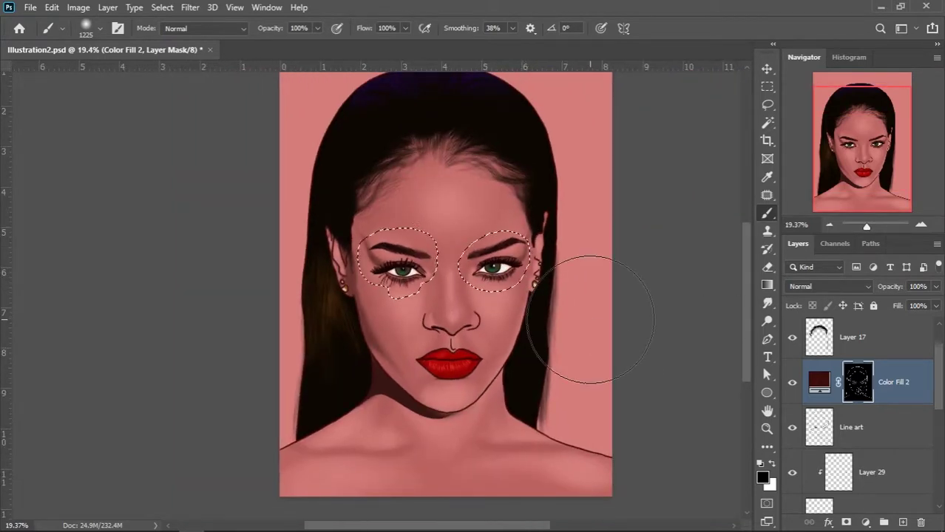
{"action": "left_click", "coordinate": [858, 428]}
{"action": "key", "text": "ctrl+shift+alt+n"}
{"action": "key", "text": "ctrl+d"}
{"action": "key", "text": "v"}
{"action": "scroll", "coordinate": [495, 389], "scroll_direction": "down", "scroll_amount": 1}
- Refine the line fill colour to dark maroon #401513
{"action": "double_click", "coordinate": [820, 382]}
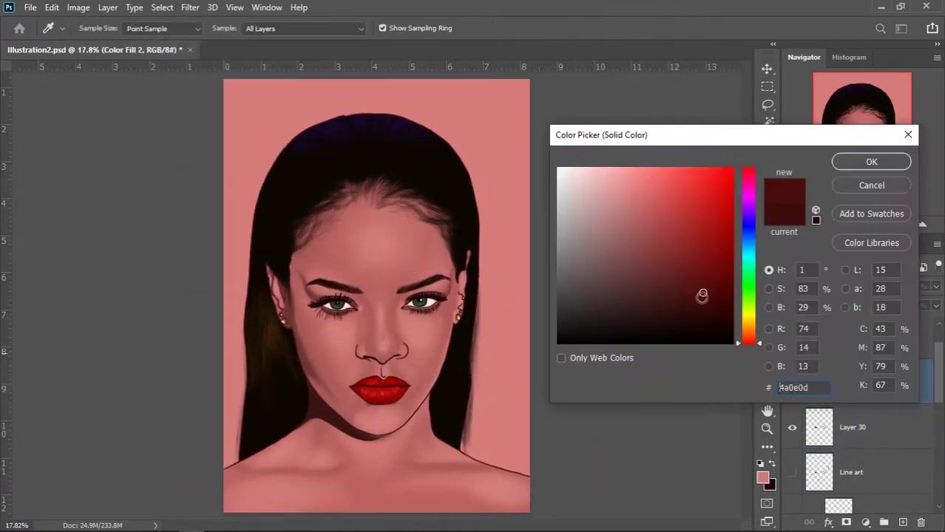
{"action": "mouse_move", "coordinate": [702, 295]}
{"action": "left_mouse_down"}
{"action": "mouse_move", "coordinate": [650, 233]}
{"action": "mouse_move", "coordinate": [679, 249]}
{"action": "mouse_move", "coordinate": [664, 276]}
{"action": "mouse_move", "coordinate": [670, 302]}
{"action": "mouse_move", "coordinate": [686, 294]}
{"action": "left_mouse_up"}
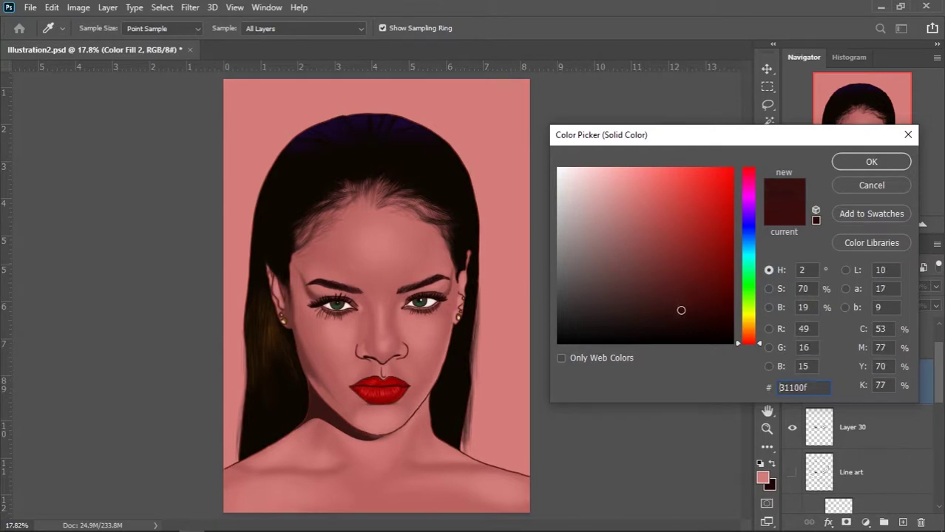
{"action": "left_click", "coordinate": [872, 161]}
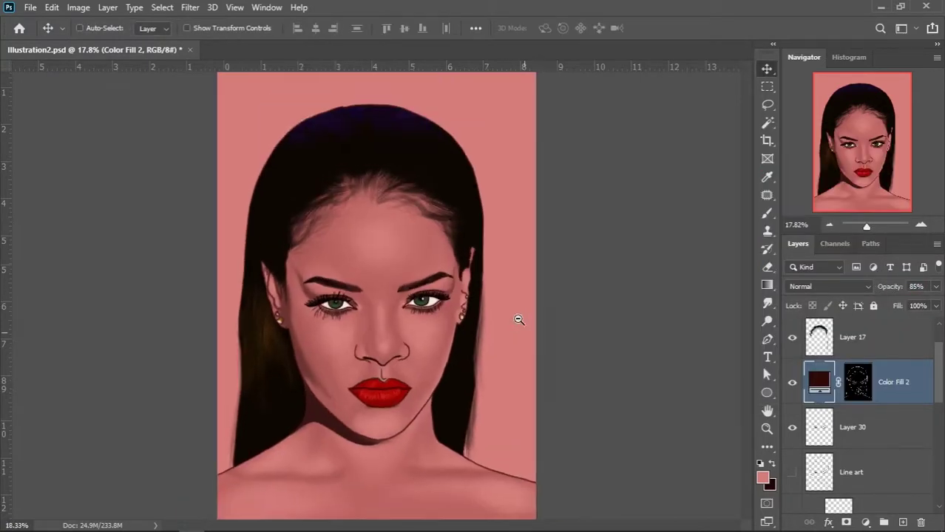
{"action": "double_click", "coordinate": [819, 383]}
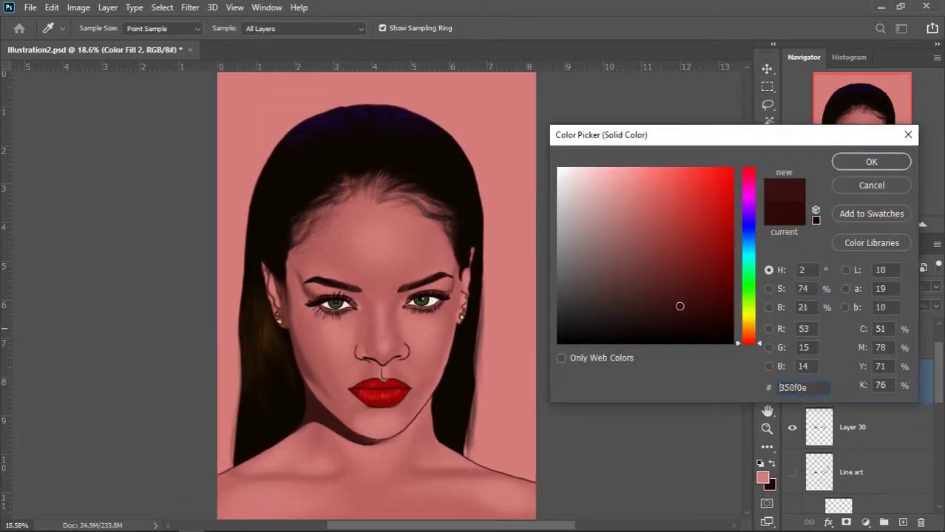
{"action": "left_click", "coordinate": [871, 162]}
- Recolour the lip-masked Color Fill 2 copy to deep red #a30702
{"action": "right_click", "coordinate": [444, 184]}
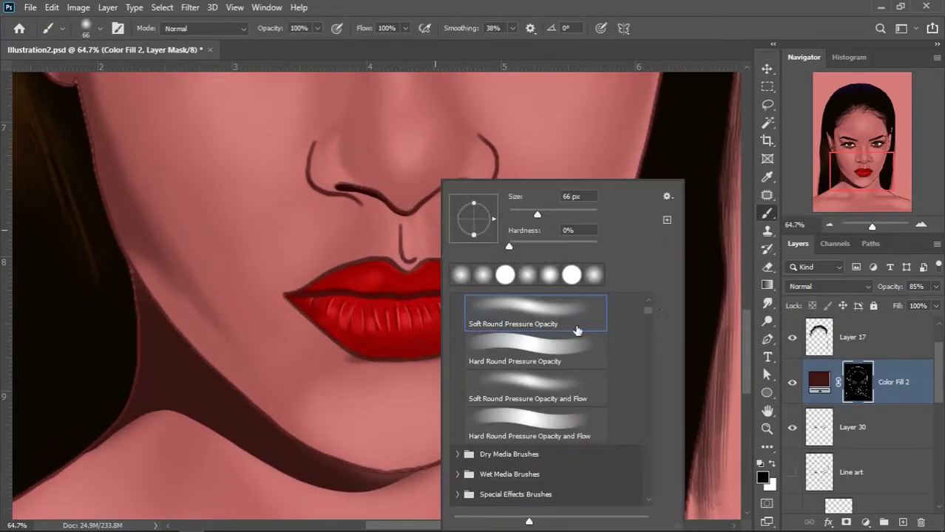
{"action": "key", "text": "Escape"}
{"action": "scroll", "coordinate": [443, 321], "scroll_direction": "down", "scroll_amount": 5}
{"action": "key", "text": "l"}
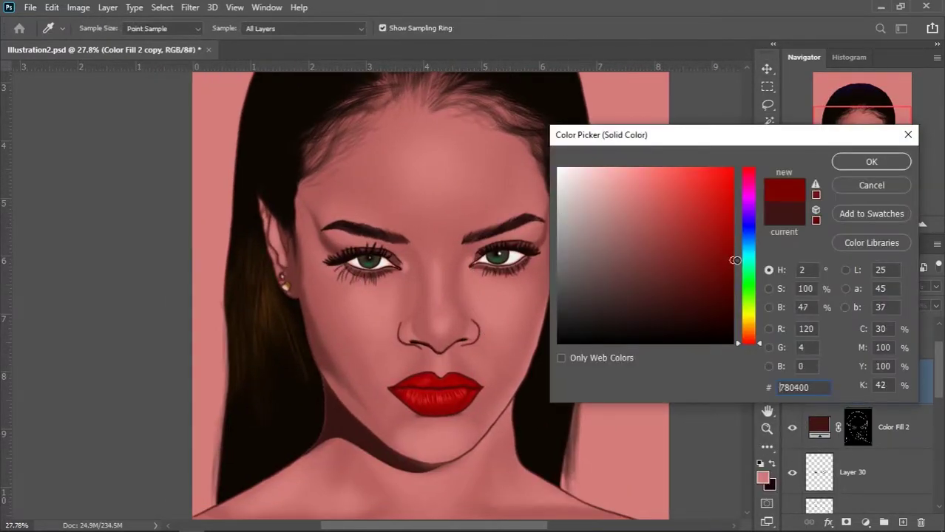
{"action": "mouse_move", "coordinate": [735, 260]}
{"action": "left_mouse_down"}
{"action": "mouse_move", "coordinate": [733, 237]}
{"action": "mouse_move", "coordinate": [731, 253]}
{"action": "left_mouse_up"}
{"action": "key", "text": "Return"}
{"action": "scroll", "coordinate": [544, 331], "scroll_direction": "down", "scroll_amount": 2}
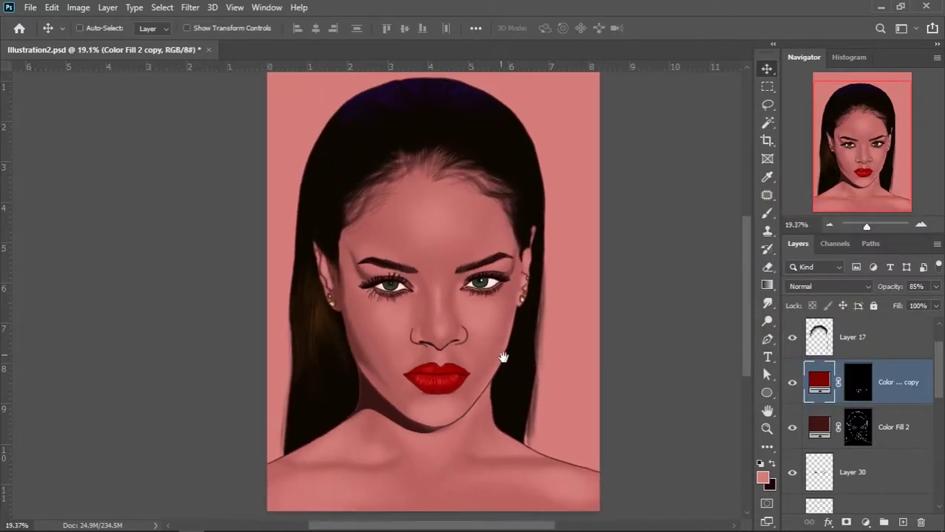
{"action": "scroll", "coordinate": [431, 368], "scroll_direction": "up", "scroll_amount": 3}
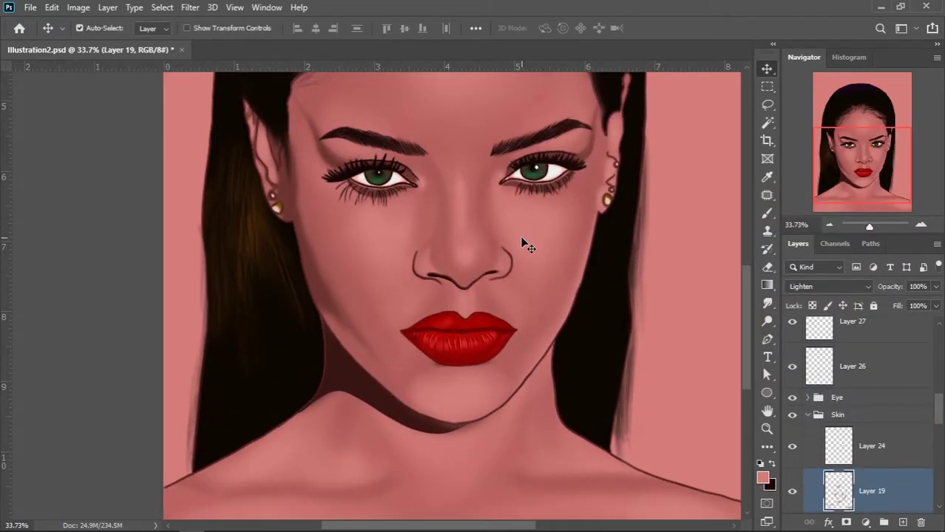
{"action": "key", "text": "b"}
{"action": "scroll", "coordinate": [377, 354], "scroll_direction": "up", "scroll_amount": 1}
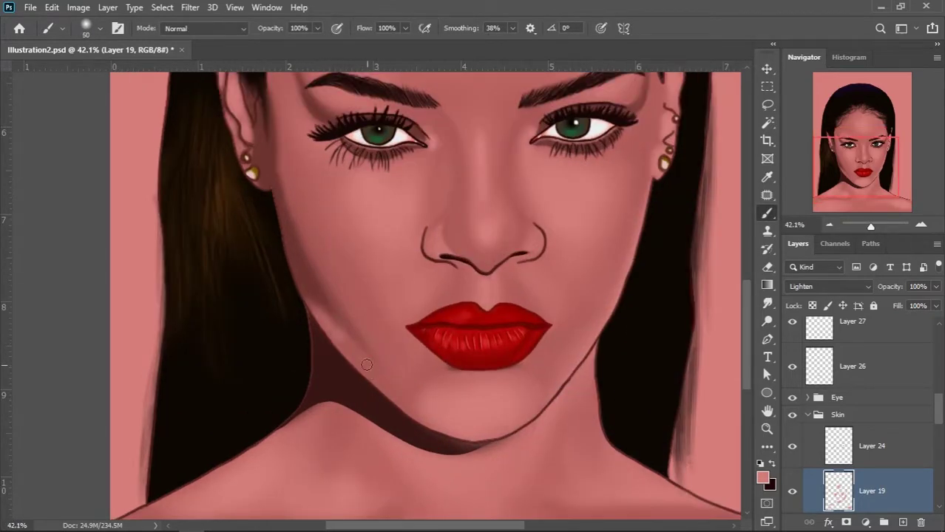
{"action": "scroll", "coordinate": [411, 316], "scroll_direction": "down", "scroll_amount": 3}
{"action": "right_click", "coordinate": [468, 182]}
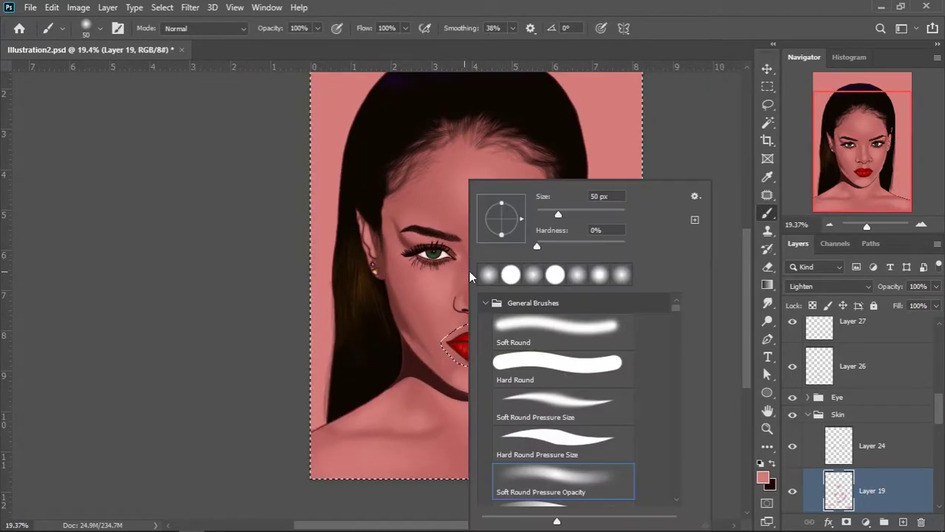
{"action": "scroll", "coordinate": [651, 370], "scroll_direction": "down", "scroll_amount": 5}
{"action": "key", "text": "Escape"}
{"action": "key", "text": "ctrl+d"}
{"action": "scroll", "coordinate": [394, 411], "scroll_direction": "up", "scroll_amount": 3}
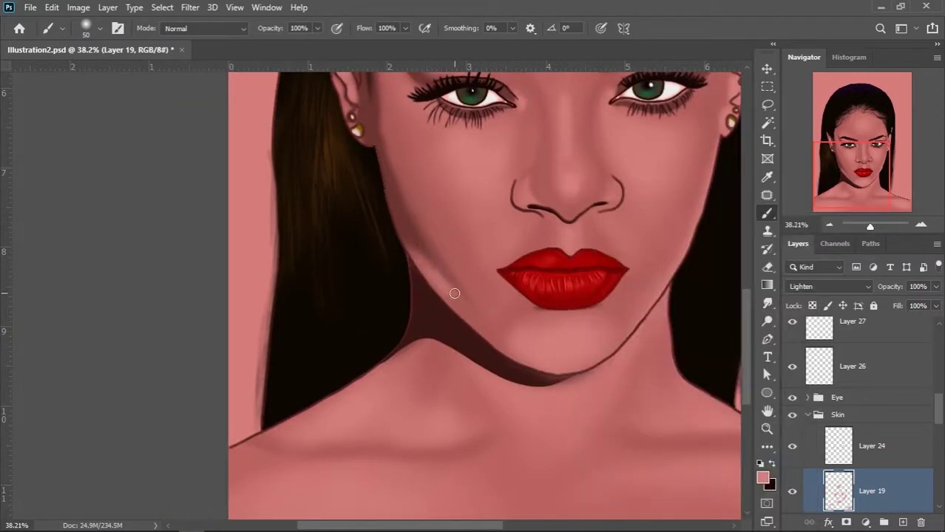
{"action": "scroll", "coordinate": [486, 340], "scroll_direction": "down", "scroll_amount": 3}
{"action": "scroll", "coordinate": [507, 257], "scroll_direction": "up", "scroll_amount": 3}
{"action": "scroll", "coordinate": [461, 216], "scroll_direction": "up", "scroll_amount": 2}
{"action": "key", "text": "bracketleft"}
{"action": "key", "text": "bracketleft"}
{"action": "key", "text": "bracketleft"}
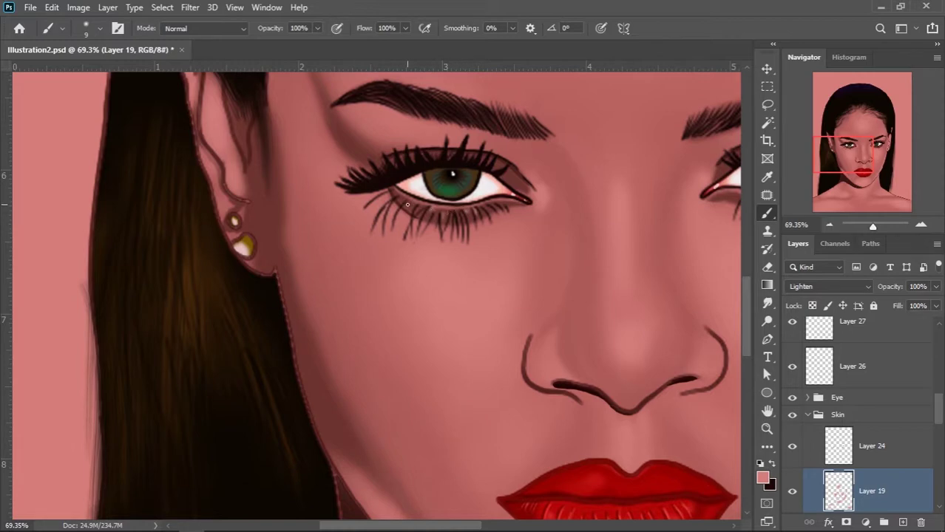
{"action": "scroll", "coordinate": [497, 203], "scroll_direction": "down", "scroll_amount": 3}
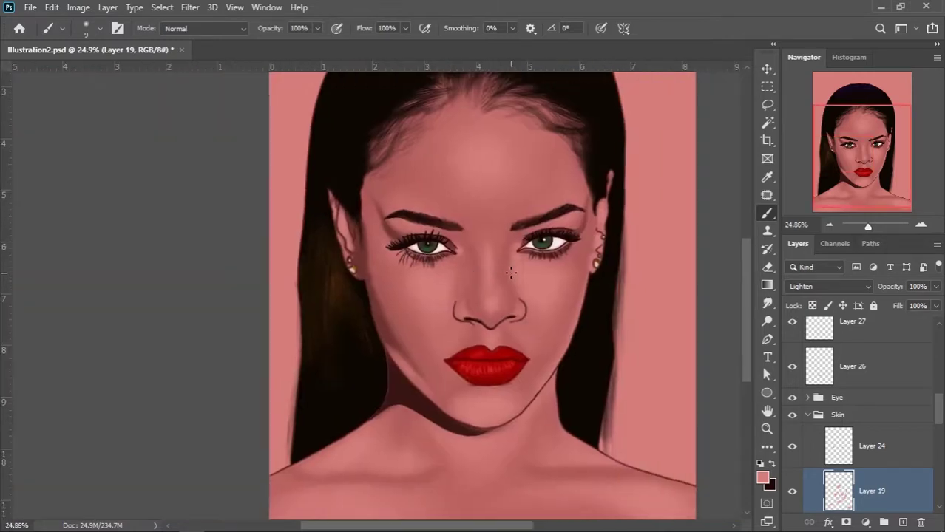
{"action": "scroll", "coordinate": [544, 271], "scroll_direction": "down", "scroll_amount": 1}
{"action": "scroll", "coordinate": [545, 271], "scroll_direction": "up", "scroll_amount": 2}
{"action": "scroll", "coordinate": [443, 255], "scroll_direction": "up", "scroll_amount": 2}
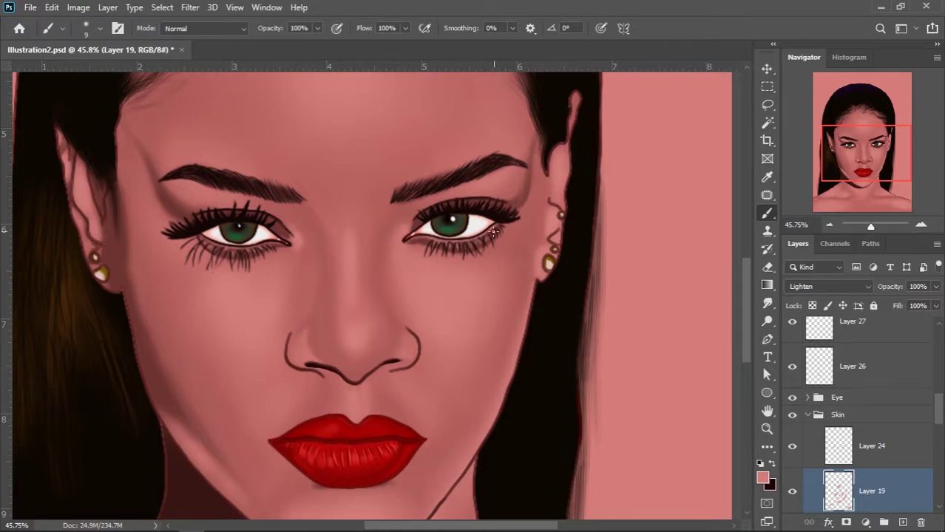
{"action": "scroll", "coordinate": [494, 232], "scroll_direction": "down", "scroll_amount": 2}
{"action": "scroll", "coordinate": [503, 222], "scroll_direction": "down", "scroll_amount": 1}
{"action": "scroll", "coordinate": [510, 218], "scroll_direction": "up", "scroll_amount": 3}
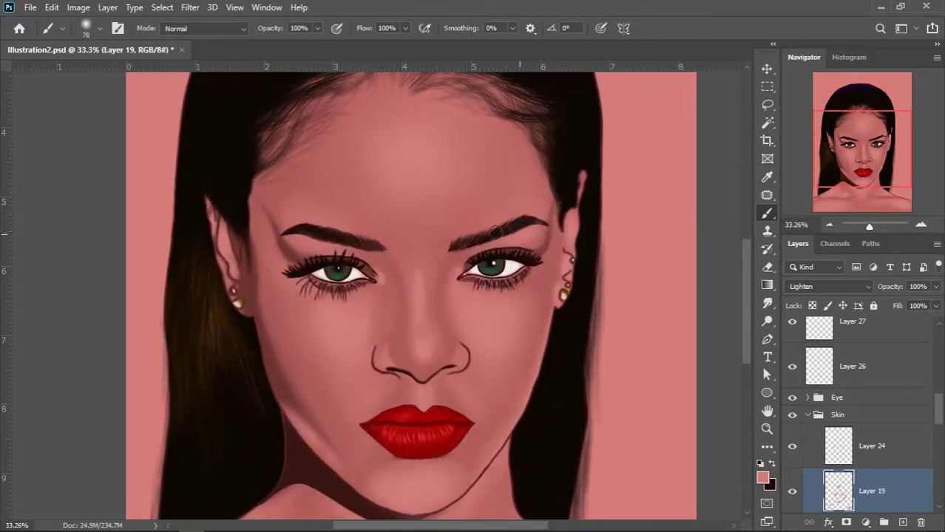
{"action": "scroll", "coordinate": [360, 225], "scroll_direction": "left", "scroll_amount": 2}
{"action": "scroll", "coordinate": [441, 236], "scroll_direction": "up", "scroll_amount": 2}
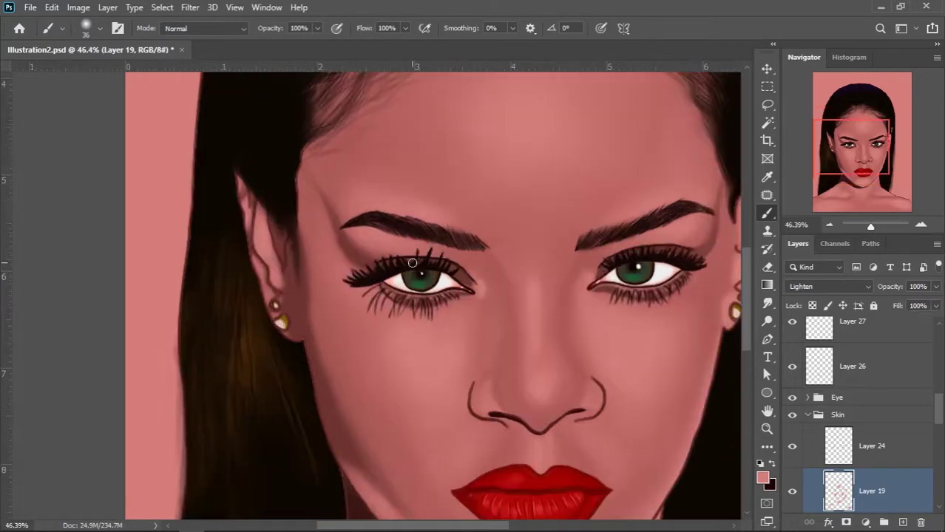
{"action": "scroll", "coordinate": [473, 247], "scroll_direction": "down", "scroll_amount": 3}
{"action": "scroll", "coordinate": [507, 257], "scroll_direction": "up", "scroll_amount": 2}
{"action": "scroll", "coordinate": [511, 259], "scroll_direction": "down", "scroll_amount": 2}
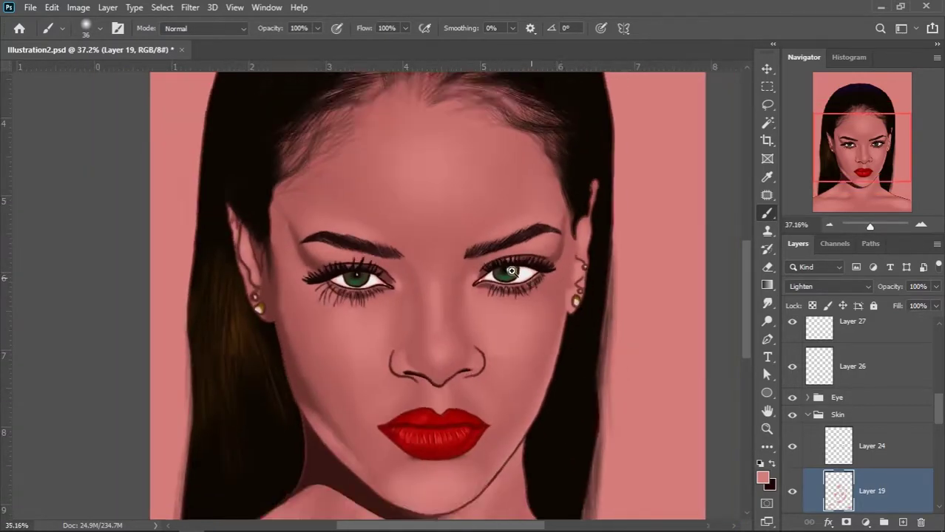
{"action": "scroll", "coordinate": [474, 251], "scroll_direction": "down", "scroll_amount": 1}
{"action": "scroll", "coordinate": [458, 236], "scroll_direction": "up", "scroll_amount": 2}
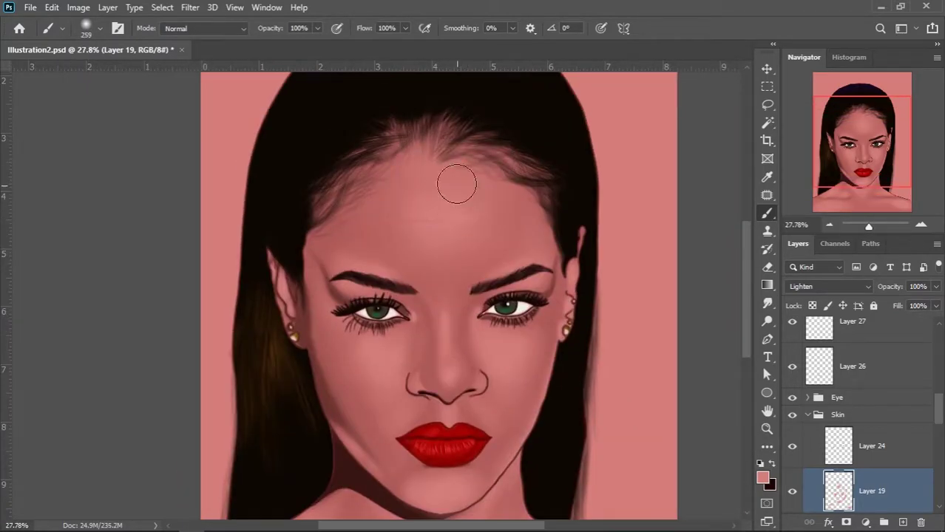
{"action": "scroll", "coordinate": [443, 259], "scroll_direction": "up", "scroll_amount": 2}
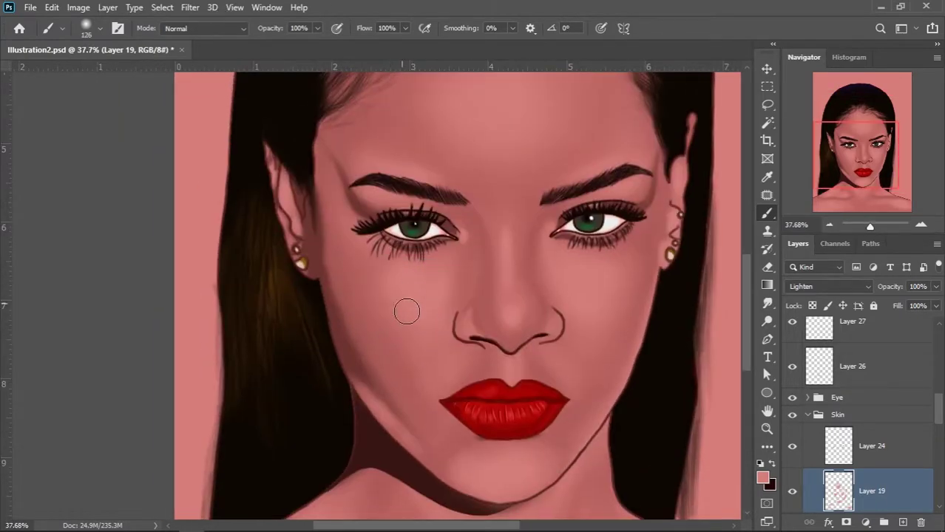
{"action": "scroll", "coordinate": [569, 310], "scroll_direction": "down", "scroll_amount": 3}
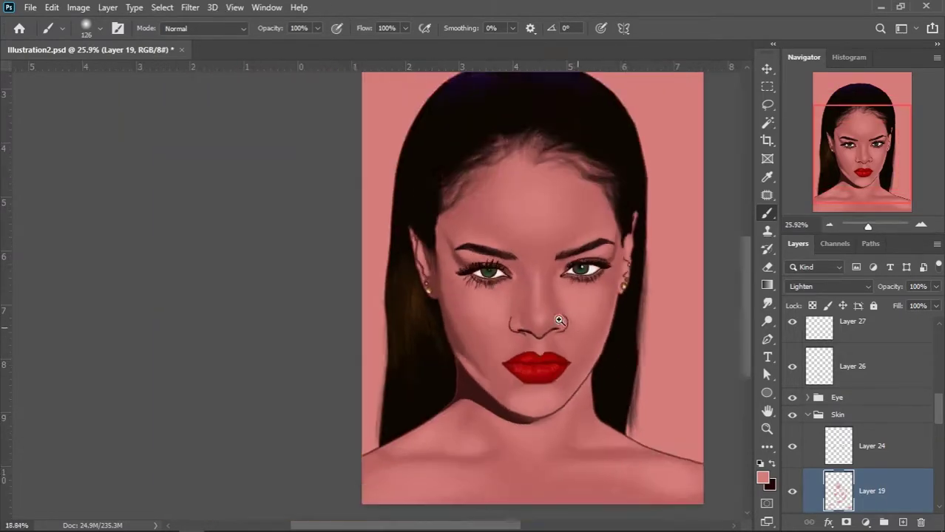
{"action": "scroll", "coordinate": [414, 298], "scroll_direction": "up", "scroll_amount": 2}
{"action": "scroll", "coordinate": [522, 300], "scroll_direction": "down", "scroll_amount": 1}
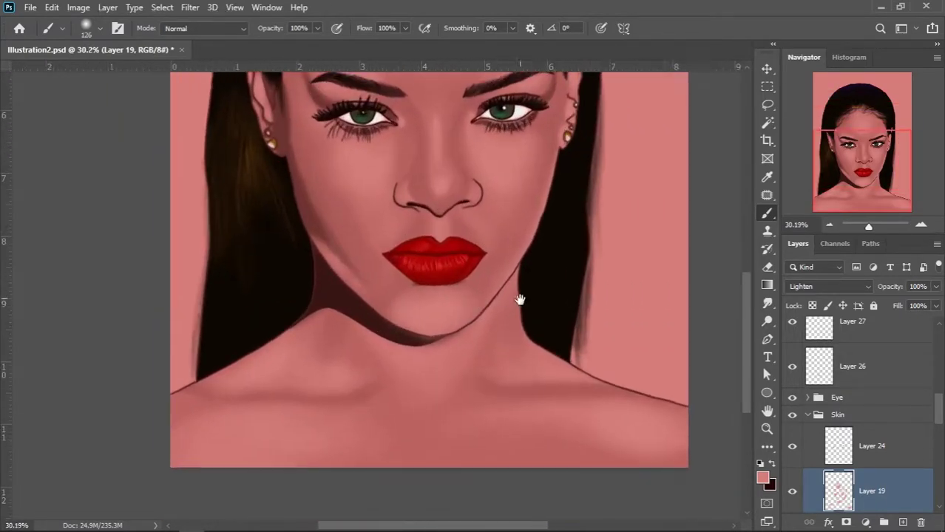
{"action": "scroll", "coordinate": [487, 323], "scroll_direction": "down", "scroll_amount": 1}
{"action": "scroll", "coordinate": [492, 303], "scroll_direction": "down", "scroll_amount": 1}
{"action": "scroll", "coordinate": [478, 238], "scroll_direction": "up", "scroll_amount": 3}
- Select the hair outline layer and prepare the brush set and paint colours
{"action": "left_click", "coordinate": [489, 165], "text": "ctrl"}
{"action": "right_click", "coordinate": [489, 164], "text": "ctrl"}
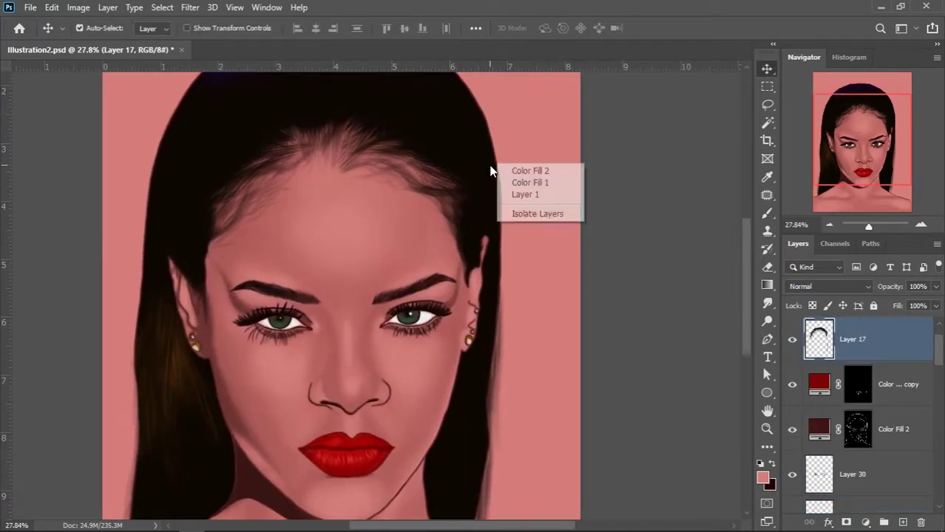
{"action": "right_click", "coordinate": [411, 166]}
{"action": "left_click", "coordinate": [425, 287]}
{"action": "left_click", "coordinate": [424, 305]}
{"action": "key", "text": "Escape"}
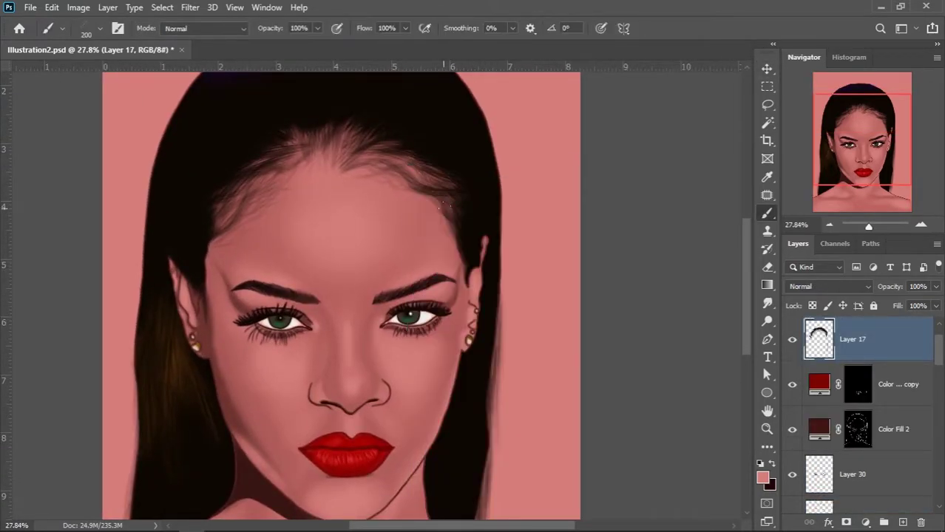
{"action": "key", "text": "x"}
{"action": "scroll", "coordinate": [456, 242], "scroll_direction": "up", "scroll_amount": 1}
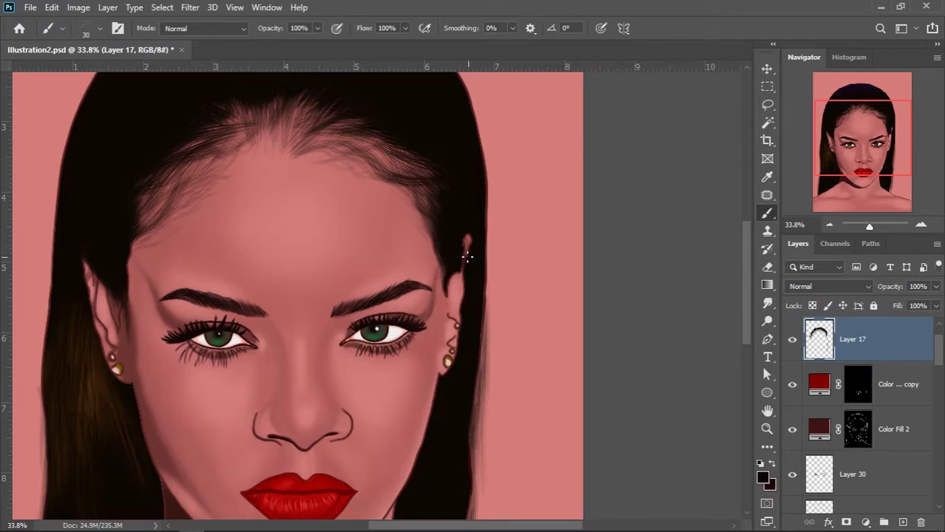
{"action": "scroll", "coordinate": [467, 256], "scroll_direction": "down", "scroll_amount": 3}
{"action": "scroll", "coordinate": [468, 257], "scroll_direction": "up", "scroll_amount": 2}
{"action": "scroll", "coordinate": [572, 310], "scroll_direction": "down", "scroll_amount": 1}
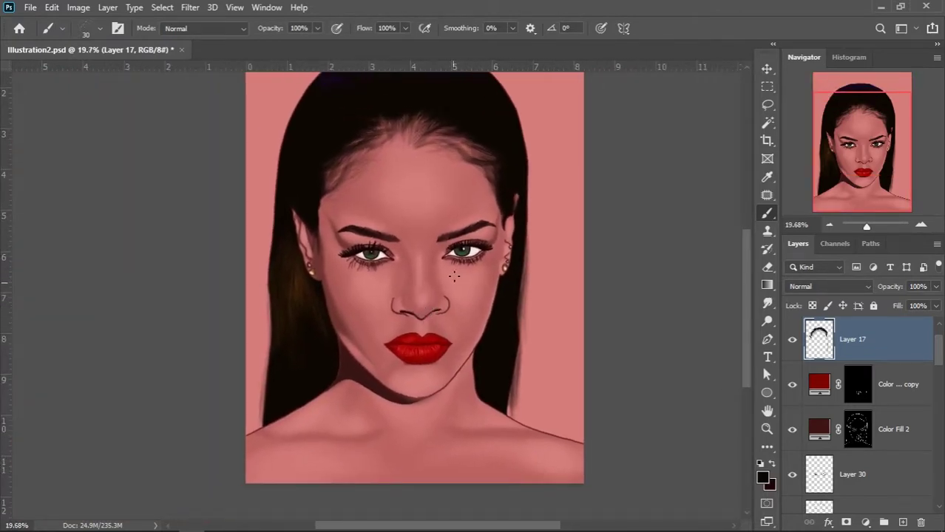
- Add Layer 31 in the Skin group and dab Spatter brush speckles on the lower neck
{"action": "left_click", "coordinate": [434, 343], "text": "ctrl"}
{"action": "right_click", "coordinate": [455, 342]}
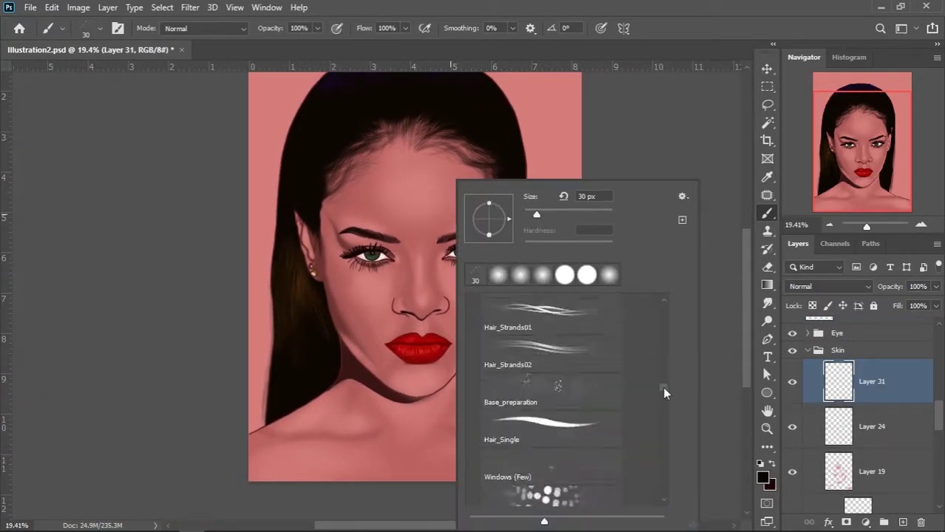
{"action": "mouse_move", "coordinate": [662, 387]}
{"action": "left_mouse_down"}
{"action": "mouse_move", "coordinate": [662, 351]}
{"action": "mouse_move", "coordinate": [670, 438]}
{"action": "mouse_move", "coordinate": [649, 474]}
{"action": "mouse_move", "coordinate": [642, 365]}
{"action": "left_mouse_up"}
{"action": "double_click", "coordinate": [544, 318]}
{"action": "right_click", "coordinate": [695, 397]}
{"action": "double_click", "coordinate": [563, 390]}
{"action": "left_click", "coordinate": [381, 441]}
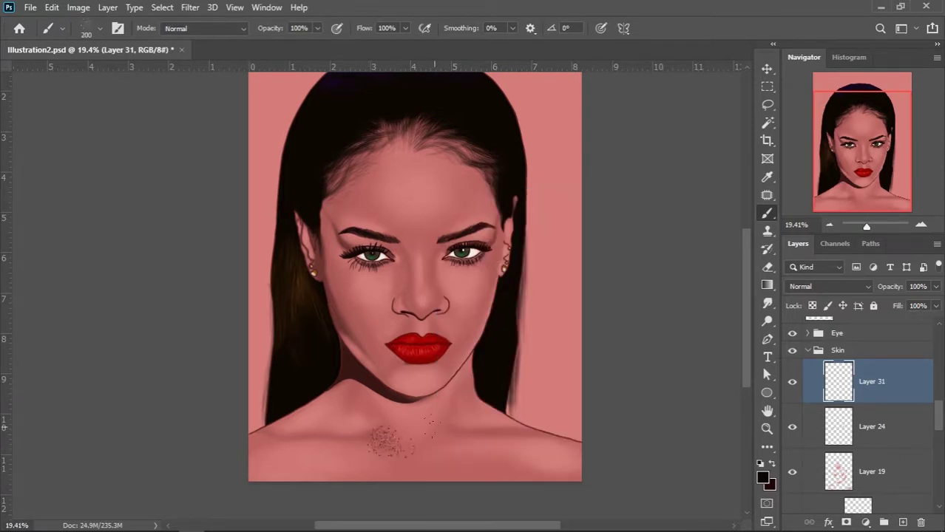
- Set Layer 31 to Overlay blending and choose light peach as the paint colour
{"action": "left_click", "coordinate": [829, 286]}
{"action": "left_click", "coordinate": [814, 363]}
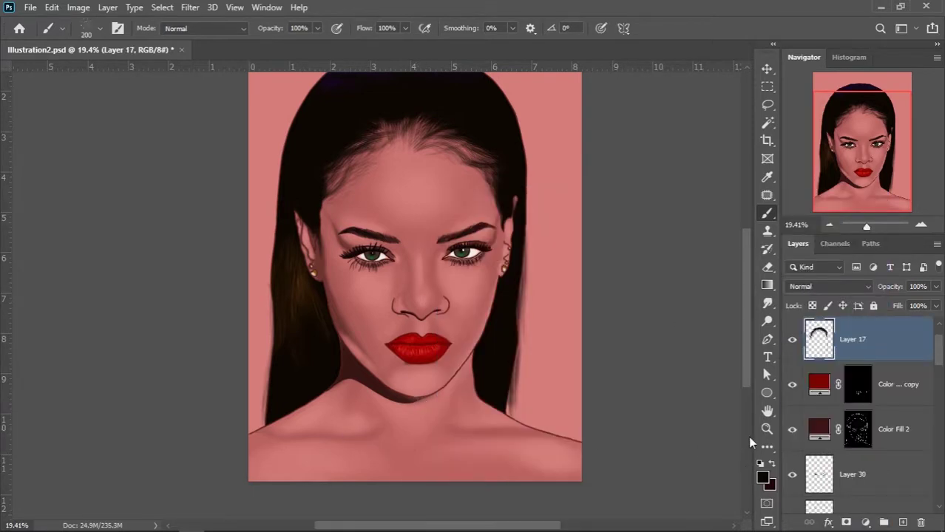
{"action": "left_click", "coordinate": [763, 477]}
{"action": "left_click", "coordinate": [601, 167]}
{"action": "left_click", "coordinate": [843, 161]}
{"action": "scroll", "coordinate": [325, 425], "scroll_direction": "down", "scroll_amount": 1}
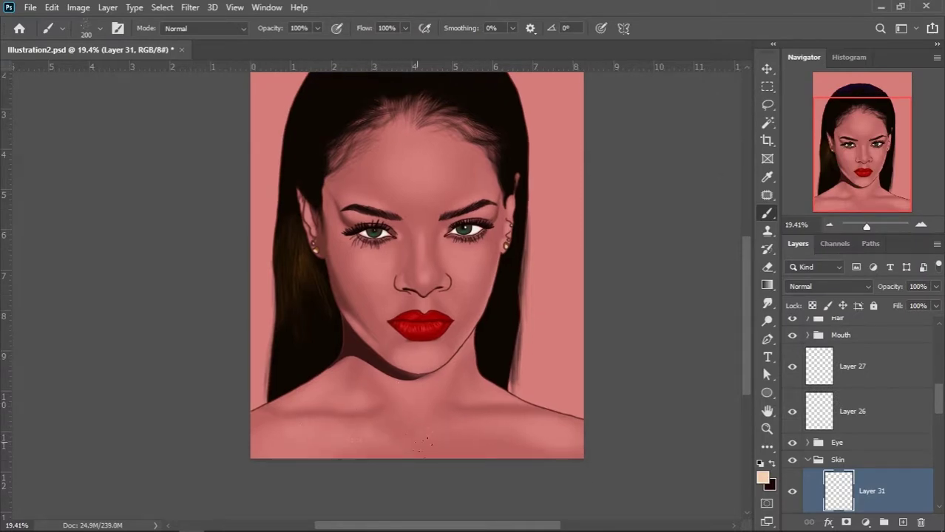
- Pan around the portrait to inspect the face and chest
{"action": "scroll", "coordinate": [425, 443], "scroll_direction": "up", "scroll_amount": 4}
{"action": "scroll", "coordinate": [401, 370], "scroll_direction": "up", "scroll_amount": 4}
{"action": "scroll", "coordinate": [406, 361], "scroll_direction": "up", "scroll_amount": 4}
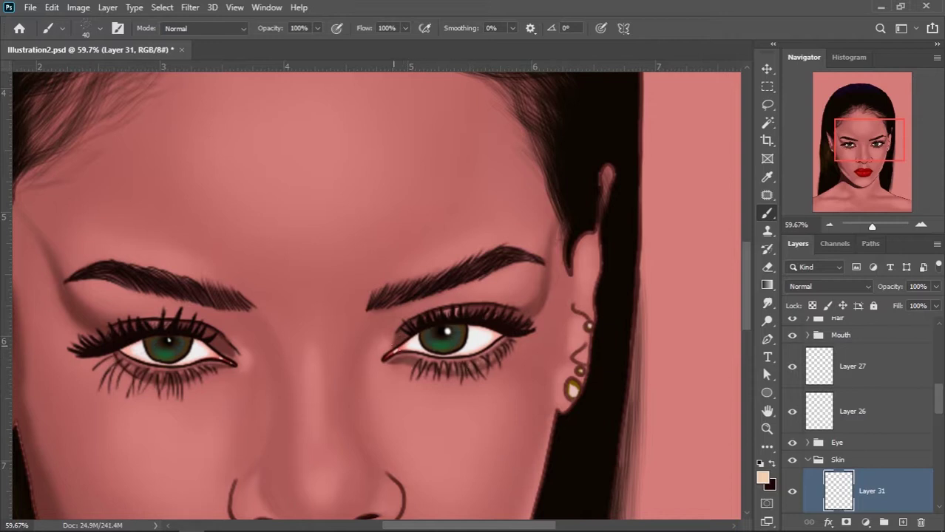
{"action": "left_click_drag", "start_coordinate": [651, 374], "coordinate": [760, 363]}
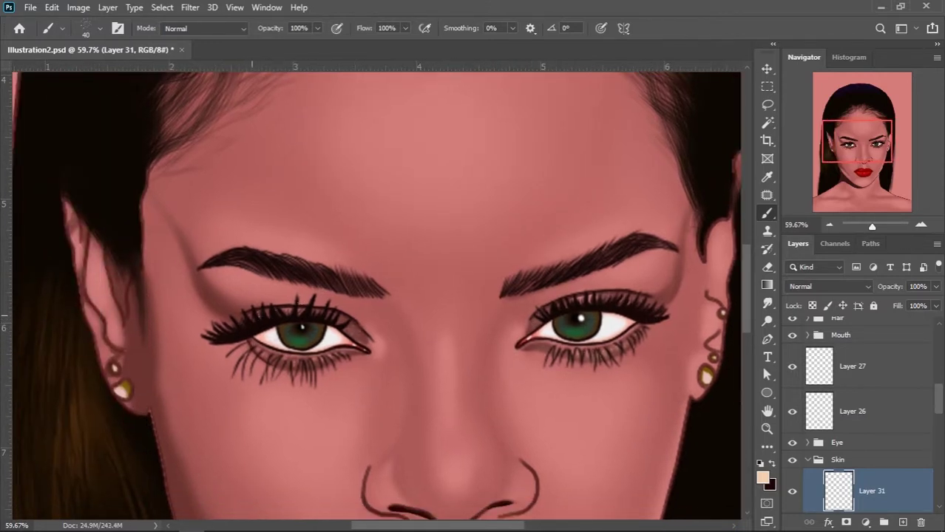
{"action": "scroll", "coordinate": [517, 406], "scroll_direction": "down", "scroll_amount": 1}
{"action": "scroll", "coordinate": [503, 369], "scroll_direction": "down", "scroll_amount": 2}
{"action": "scroll", "coordinate": [486, 336], "scroll_direction": "down", "scroll_amount": 1}
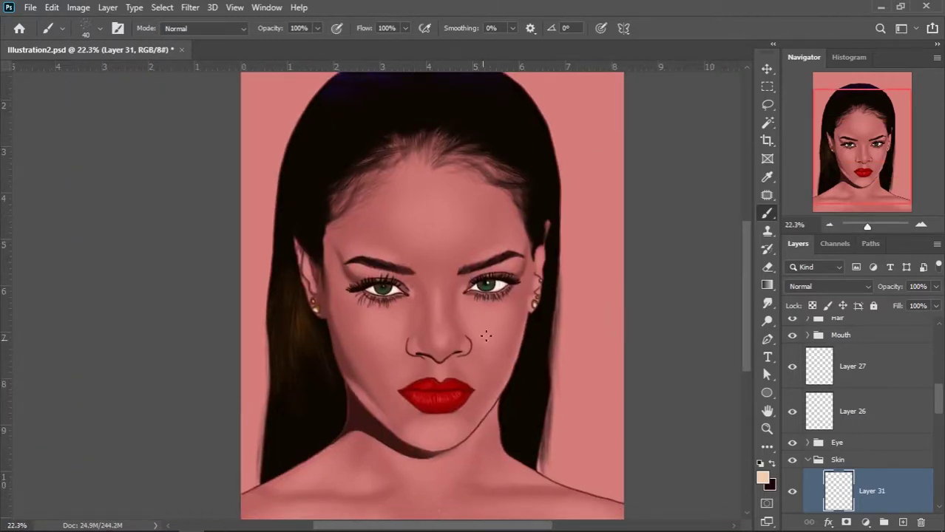
{"action": "scroll", "coordinate": [433, 296], "scroll_direction": "down", "scroll_amount": 1}
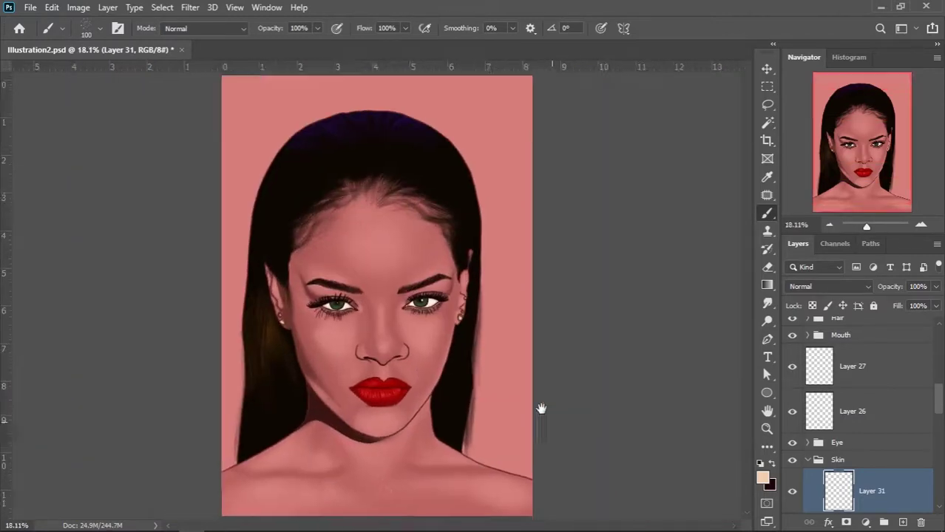
{"action": "scroll", "coordinate": [392, 296], "scroll_direction": "up", "scroll_amount": 1}
- Lasso both cheeks, then deselect
{"action": "key", "text": "l"}
{"action": "left_click_drag", "start_coordinate": [310, 292], "coordinate": [325, 289]}
{"action": "left_click_drag", "start_coordinate": [444, 292], "coordinate": [432, 290]}
{"action": "left_click_drag", "start_coordinate": [889, 286], "coordinate": [860, 289]}
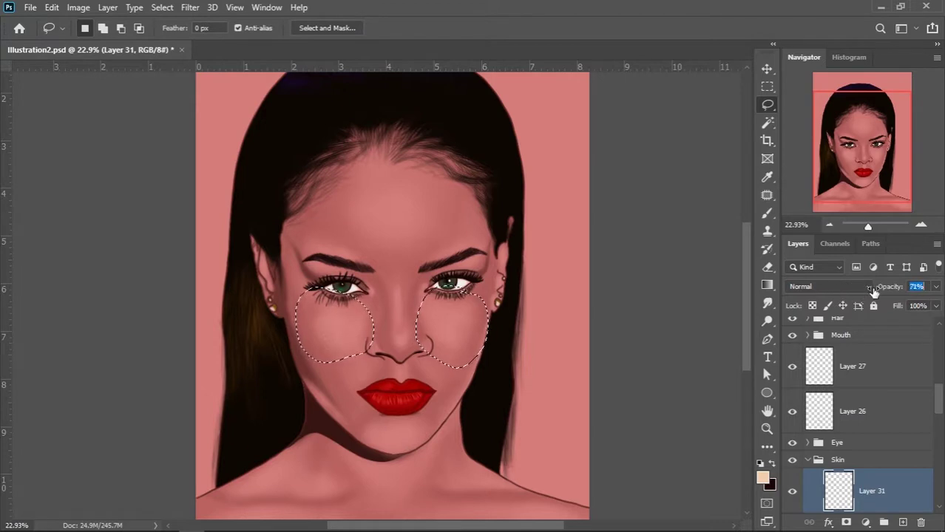
{"action": "key", "text": "ctrl+d"}
- Add Layer 32 and scatter light speckles over the forehead and cheeks
{"action": "key", "text": "ctrl+shift+alt+n"}
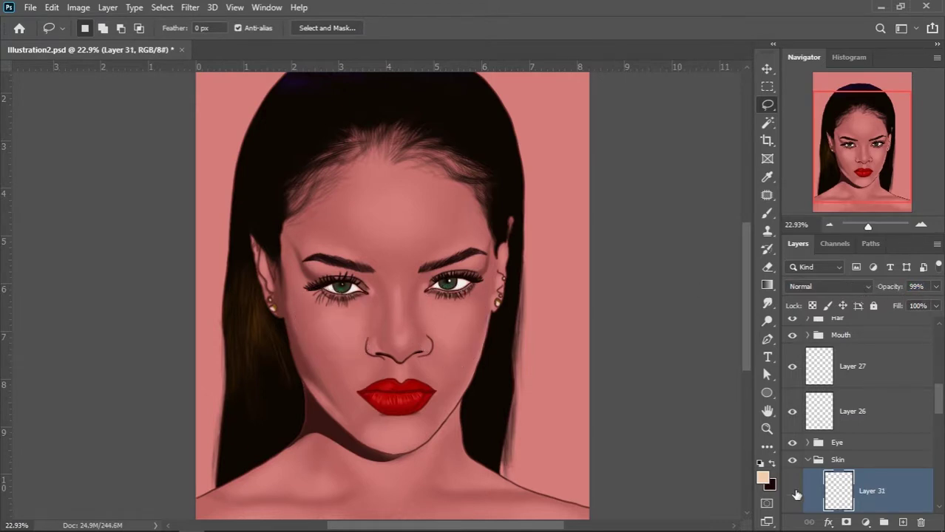
{"action": "key", "text": "ctrl+shift+alt+n"}
{"action": "key", "text": "b"}
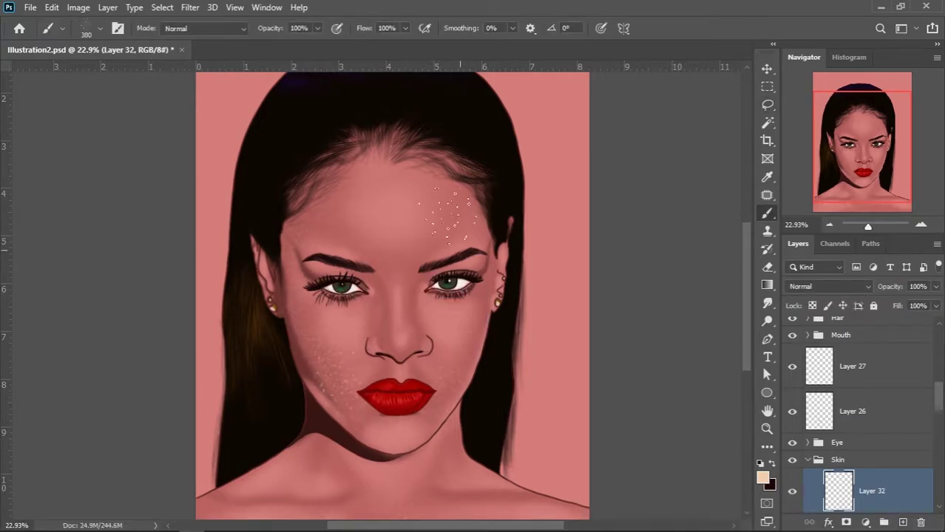
{"action": "left_click_drag", "start_coordinate": [448, 214], "coordinate": [418, 163]}
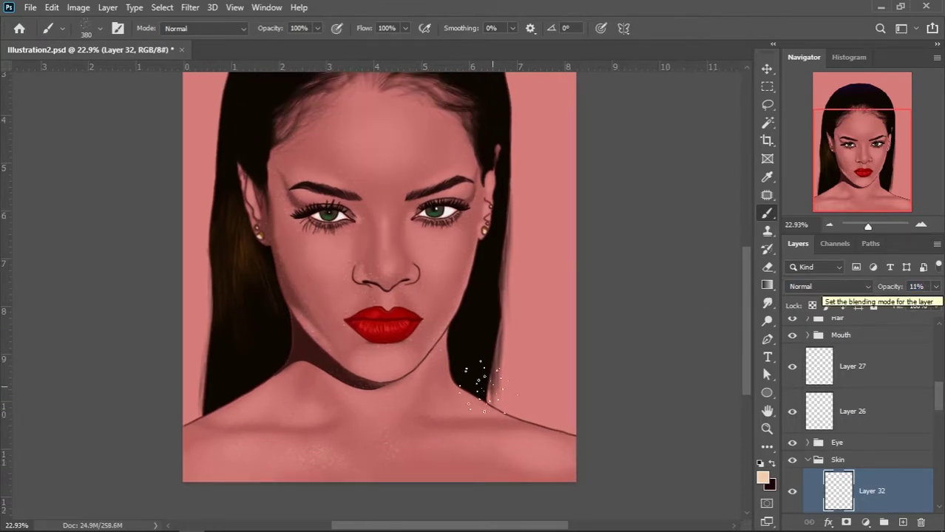
{"action": "scroll", "coordinate": [416, 328], "scroll_direction": "down", "scroll_amount": 1}
{"action": "scroll", "coordinate": [468, 272], "scroll_direction": "down", "scroll_amount": 1}
{"action": "scroll", "coordinate": [467, 271], "scroll_direction": "up", "scroll_amount": 2}
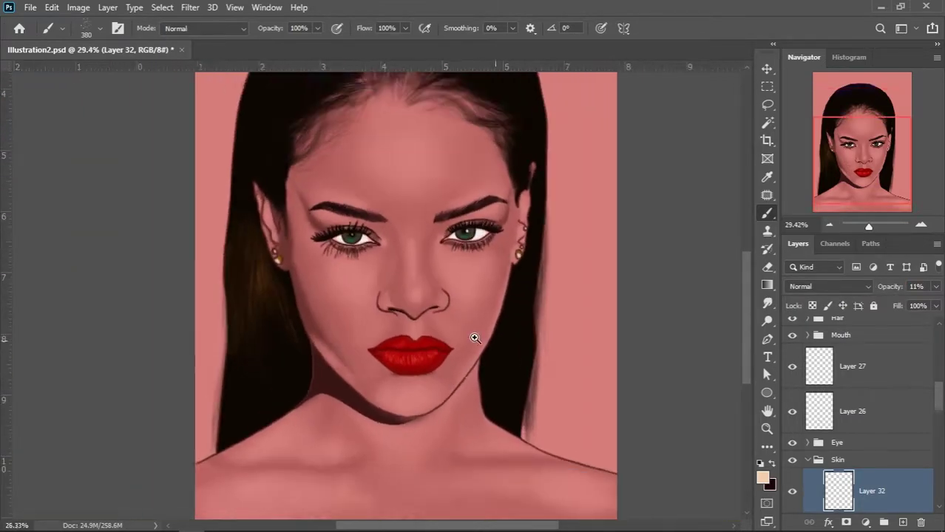
{"action": "right_click", "coordinate": [498, 376]}
{"action": "left_click", "coordinate": [726, 126]}
- Pick a darker red and add a new shading layer clipped to the one below, with a smaller brush
{"action": "left_click", "coordinate": [762, 477]}
{"action": "left_click", "coordinate": [661, 247]}
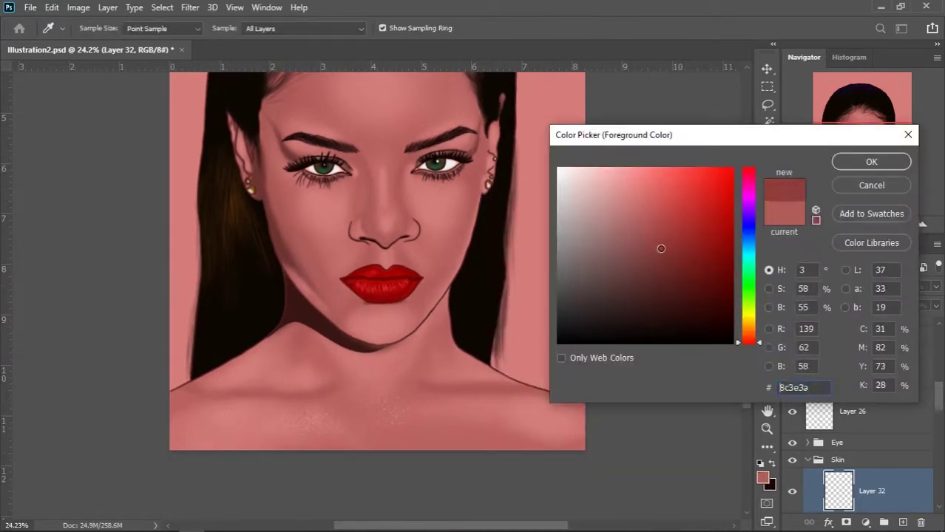
{"action": "left_click", "coordinate": [854, 161]}
{"action": "left_click", "coordinate": [902, 523]}
{"action": "key", "text": "ctrl+alt+g"}
{"action": "key", "text": "bracketleft"}
{"action": "key", "text": "bracketleft"}
{"action": "key", "text": "bracketleft"}
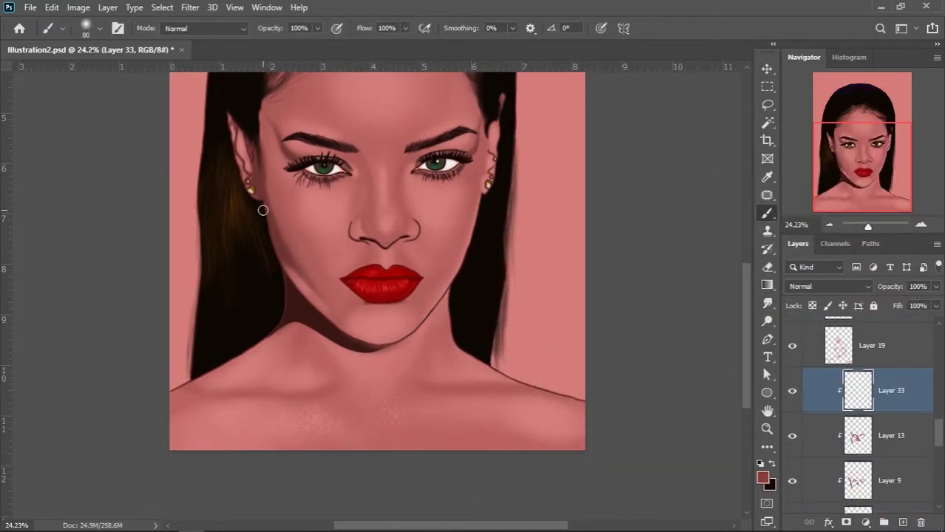
- Centre the face and darken the new layer's content to -48 Lightness with Hue/Saturation
{"action": "left_click_drag", "start_coordinate": [476, 216], "coordinate": [425, 262]}
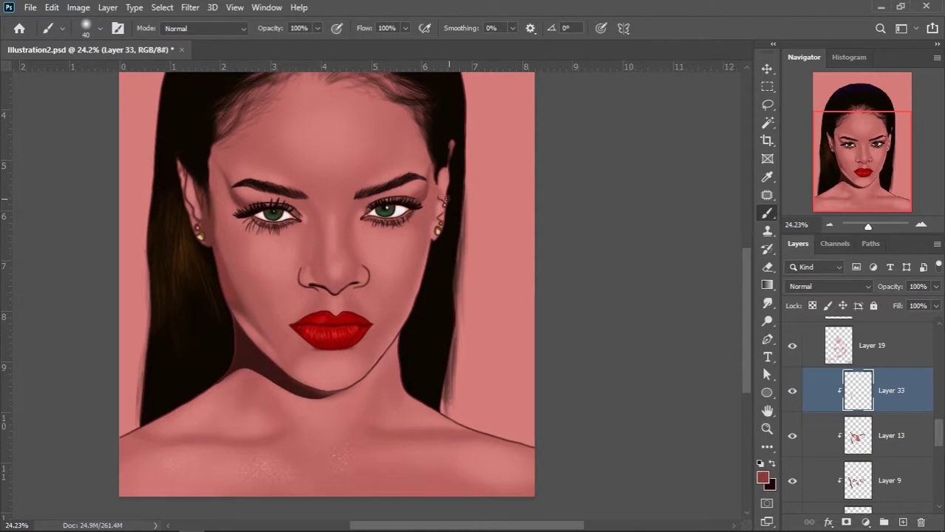
{"action": "left_click_drag", "start_coordinate": [248, 200], "coordinate": [351, 234]}
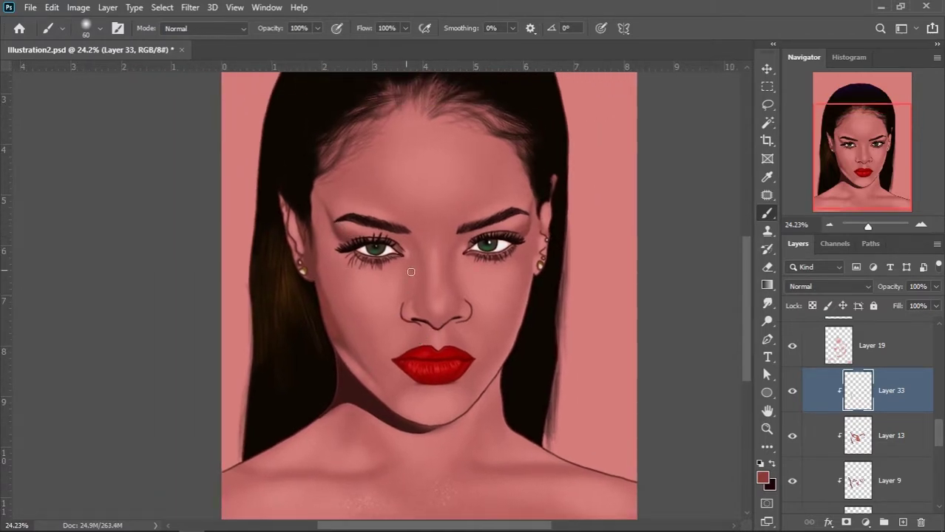
{"action": "scroll", "coordinate": [411, 272], "scroll_direction": "down", "scroll_amount": 3}
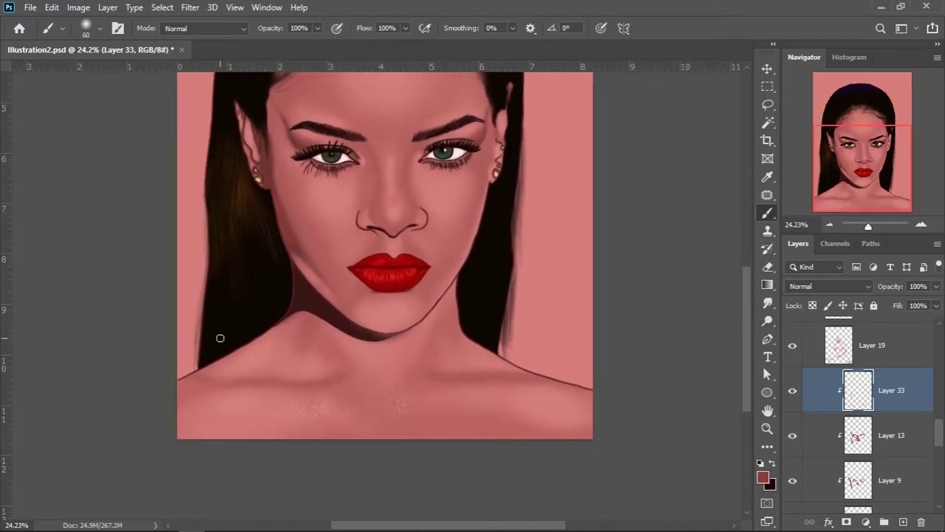
{"action": "key", "text": "ctrl+u"}
{"action": "left_click_drag", "start_coordinate": [666, 260], "coordinate": [633, 261]}
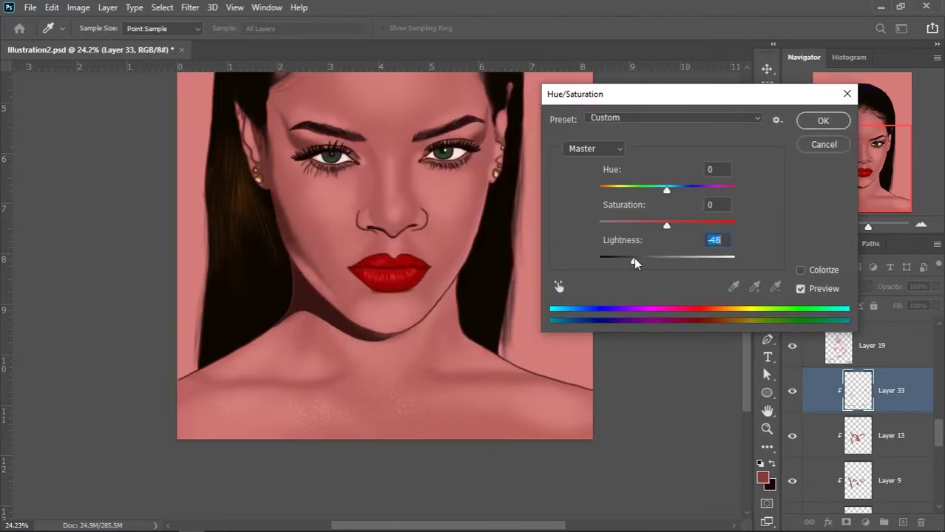
{"action": "key", "text": "Return"}
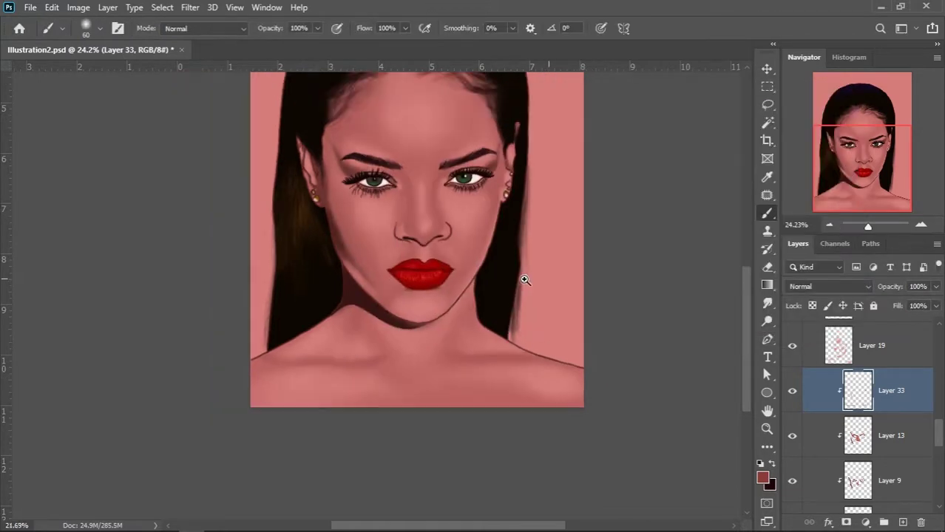
{"action": "scroll", "coordinate": [419, 357], "scroll_direction": "up", "scroll_amount": 2}
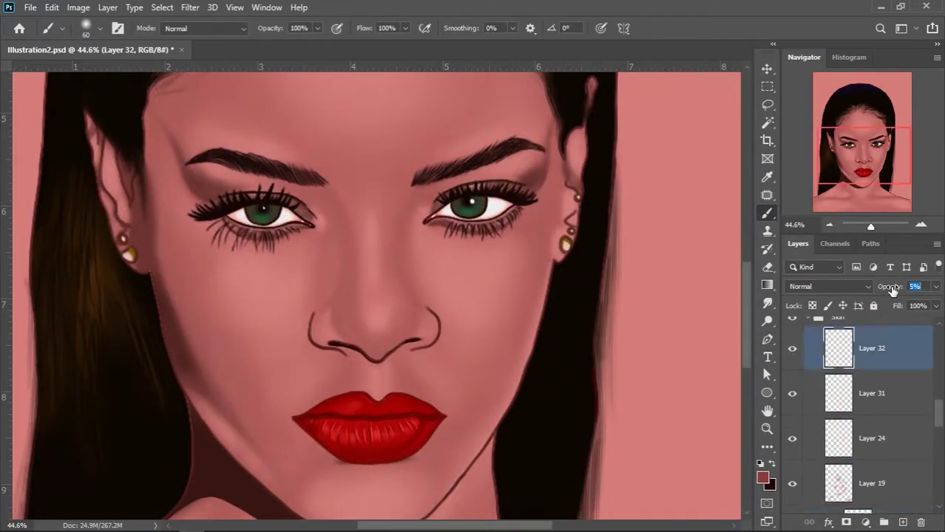
{"action": "scroll", "coordinate": [512, 328], "scroll_direction": "down", "scroll_amount": 3}
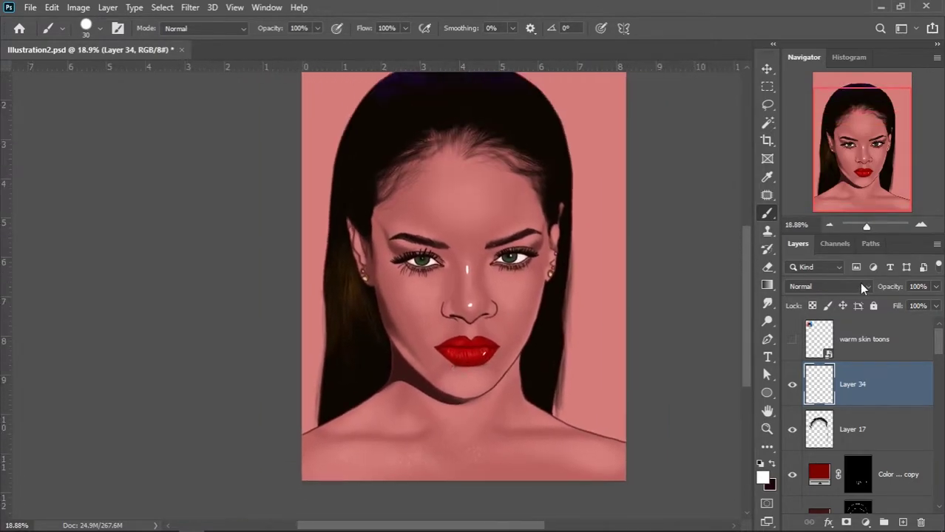
- Preview blend modes for the highlight layer, keeping it on Normal
{"action": "left_click", "coordinate": [862, 287]}
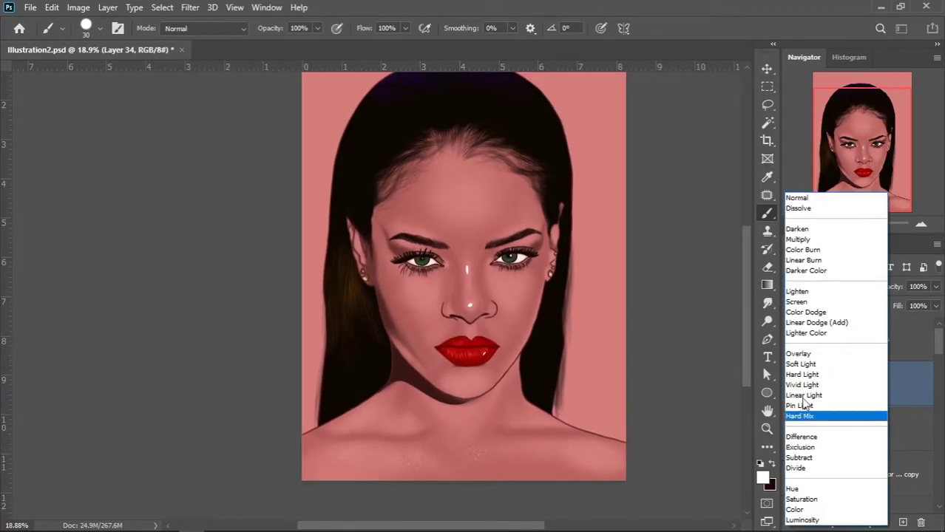
{"action": "left_click_drag", "start_coordinate": [894, 287], "coordinate": [887, 291]}
{"action": "scroll", "coordinate": [498, 296], "scroll_direction": "up", "scroll_amount": 4}
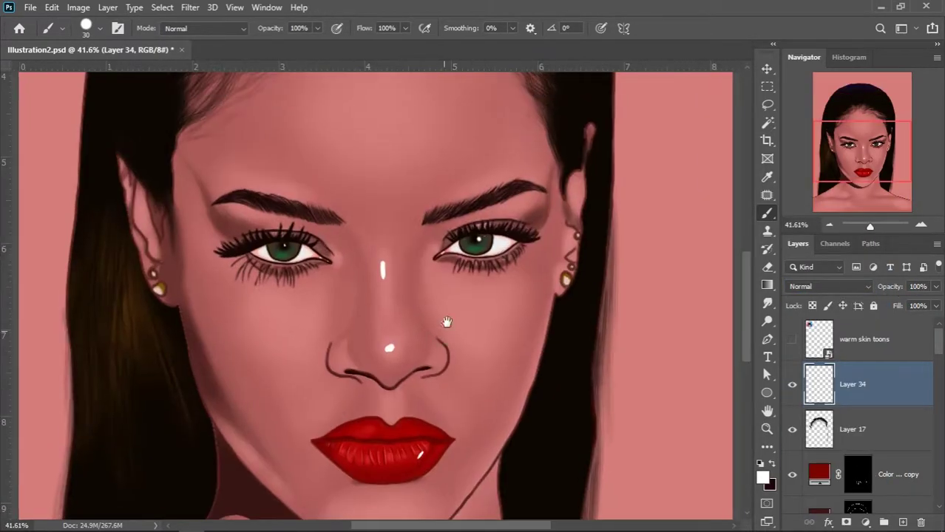
{"action": "scroll", "coordinate": [637, 312], "scroll_direction": "down", "scroll_amount": 4}
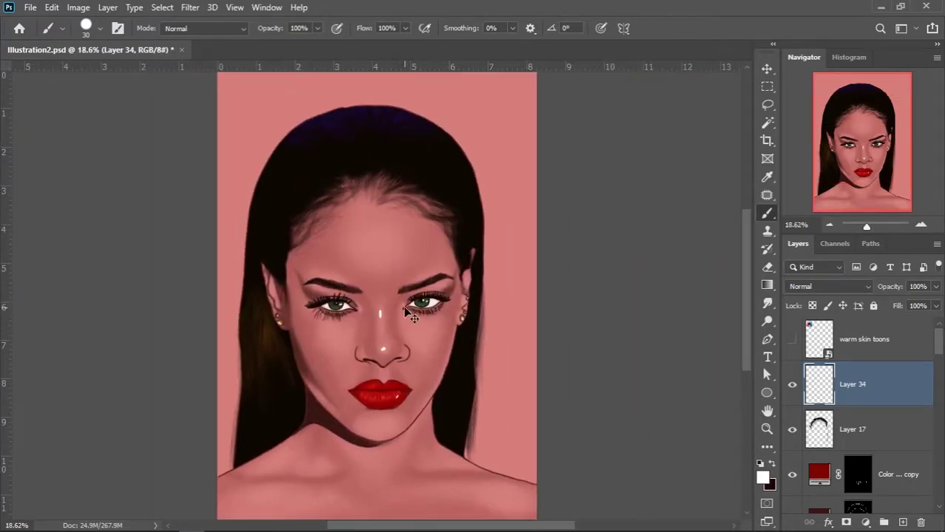
{"action": "scroll", "coordinate": [725, 294], "scroll_direction": "up", "scroll_amount": 4}
- Move Layer 34 down below Color Fill 2 and then beneath Layer 30
{"action": "left_click_drag", "start_coordinate": [850, 384], "coordinate": [822, 401]}
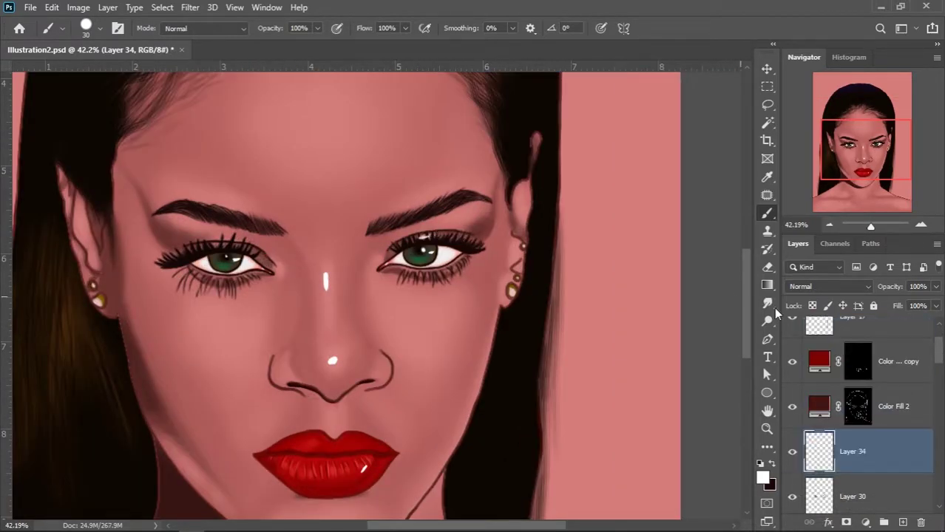
{"action": "key", "text": "ctrl+bracketleft"}
{"action": "scroll", "coordinate": [500, 313], "scroll_direction": "down", "scroll_amount": 2}
{"action": "scroll", "coordinate": [467, 295], "scroll_direction": "down", "scroll_amount": 2}
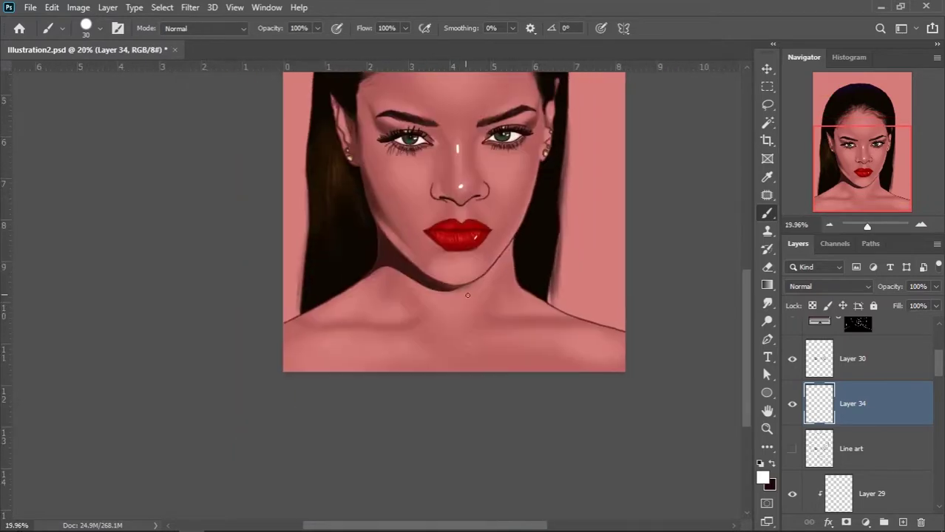
{"action": "scroll", "coordinate": [467, 295], "scroll_direction": "down", "scroll_amount": 1}
{"action": "scroll", "coordinate": [414, 340], "scroll_direction": "up", "scroll_amount": 2}
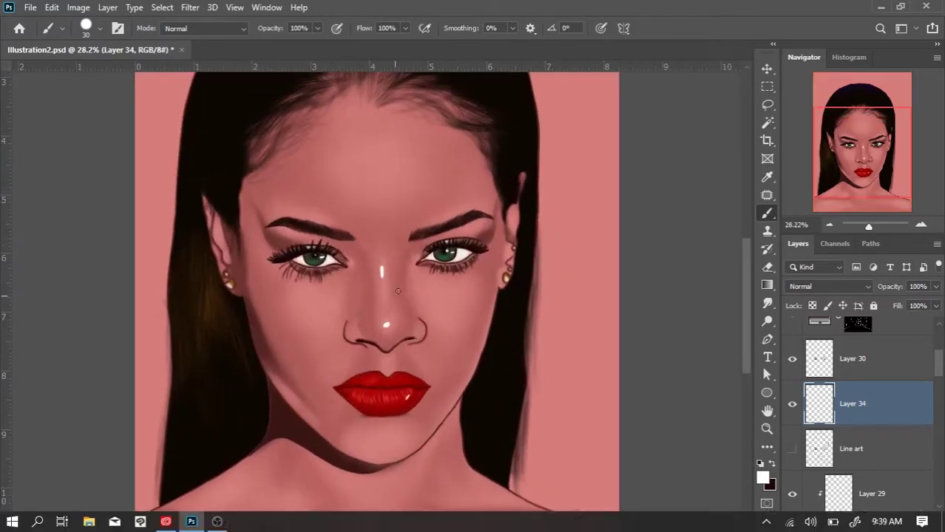
{"action": "scroll", "coordinate": [414, 340], "scroll_direction": "up", "scroll_amount": 1}
{"action": "scroll", "coordinate": [406, 348], "scroll_direction": "down", "scroll_amount": 3}
{"action": "scroll", "coordinate": [404, 351], "scroll_direction": "down", "scroll_amount": 3}
{"action": "scroll", "coordinate": [404, 351], "scroll_direction": "up", "scroll_amount": 4}
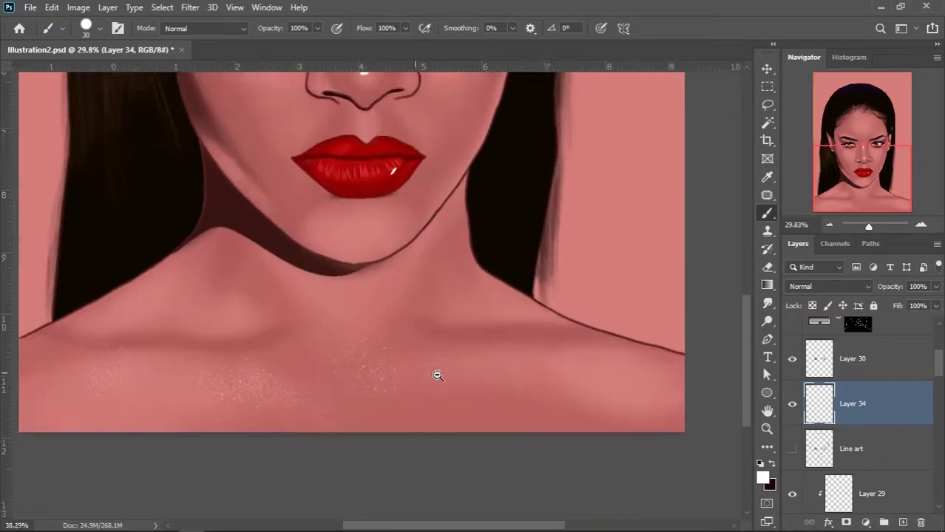
- Set the foreground colour to dark red
{"action": "left_click", "coordinate": [763, 478]}
{"action": "left_click", "coordinate": [681, 275]}
{"action": "left_click", "coordinate": [871, 161]}
{"action": "scroll", "coordinate": [869, 392], "scroll_direction": "down", "scroll_amount": 2}
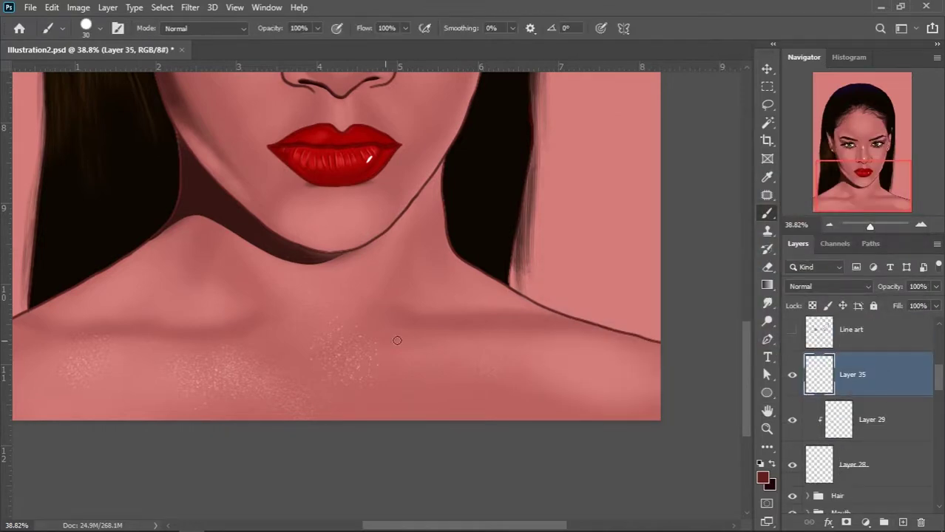
- Reduce Layer 35's Lightness by -45 in Hue/Saturation and return to the Brush tool
{"action": "scroll", "coordinate": [453, 360], "scroll_direction": "down", "scroll_amount": 3}
{"action": "key", "text": "ctrl+u"}
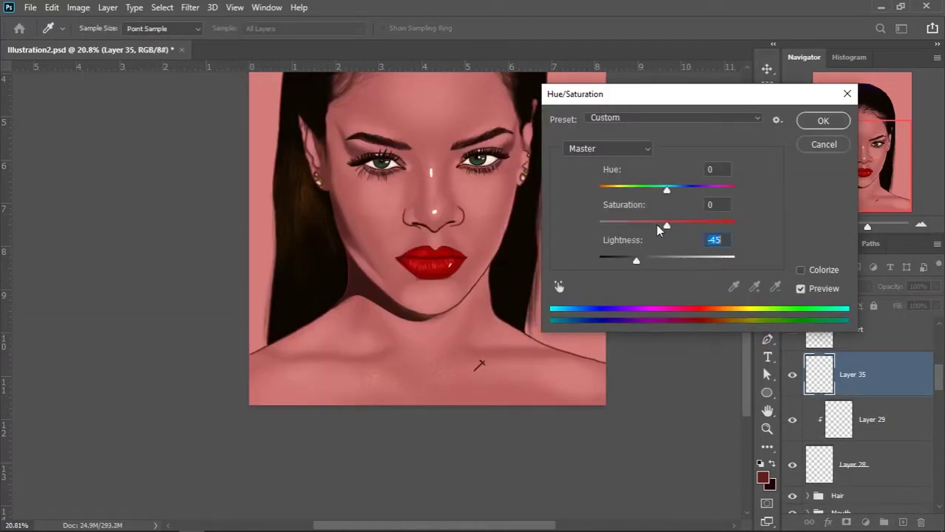
{"action": "left_click", "coordinate": [823, 121]}
{"action": "key", "text": "b"}
- Scroll and pan around the portrait to bring the eyes into view
{"action": "scroll", "coordinate": [411, 383], "scroll_direction": "down", "scroll_amount": 2}
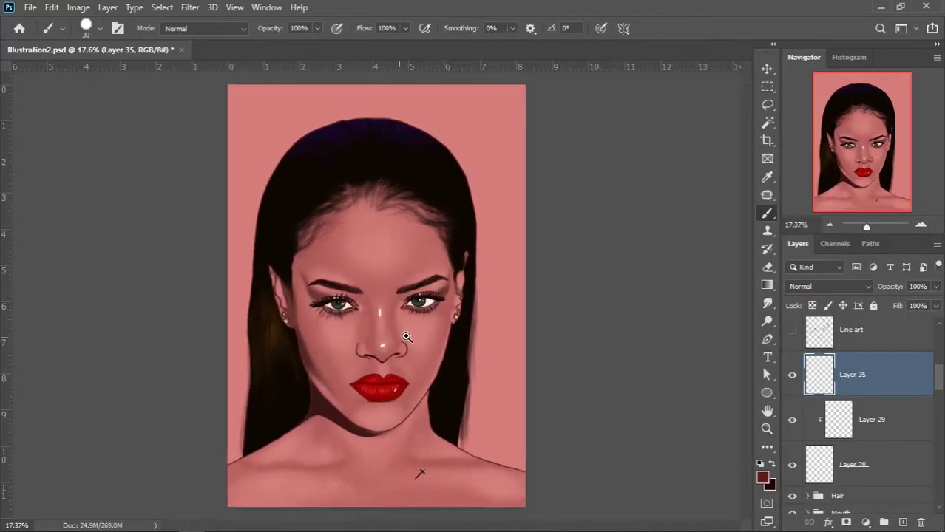
{"action": "scroll", "coordinate": [410, 383], "scroll_direction": "down", "scroll_amount": 1}
{"action": "scroll", "coordinate": [411, 383], "scroll_direction": "down", "scroll_amount": 1}
{"action": "scroll", "coordinate": [411, 383], "scroll_direction": "up", "scroll_amount": 1}
{"action": "scroll", "coordinate": [393, 333], "scroll_direction": "down", "scroll_amount": 2}
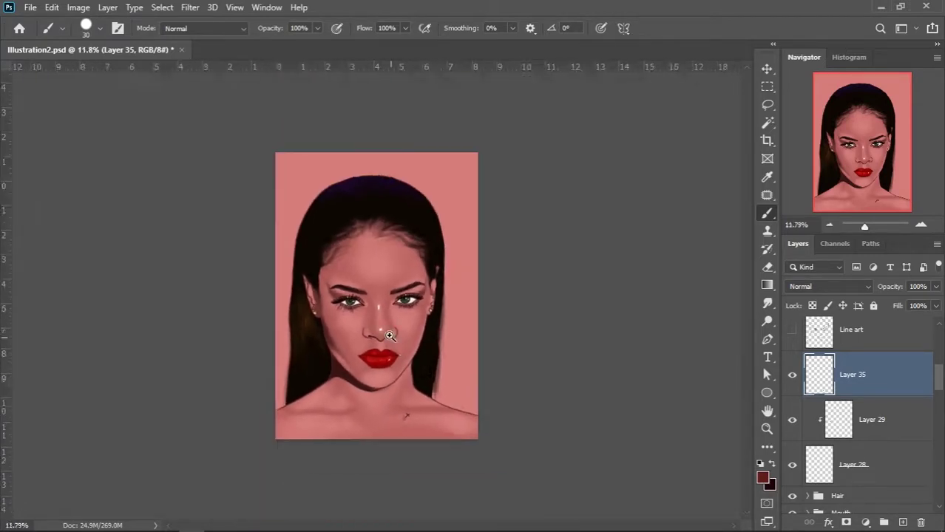
{"action": "scroll", "coordinate": [393, 333], "scroll_direction": "up", "scroll_amount": 5}
{"action": "left_click_drag", "start_coordinate": [475, 271], "coordinate": [469, 291]}
{"action": "scroll", "coordinate": [469, 291], "scroll_direction": "up", "scroll_amount": 2}
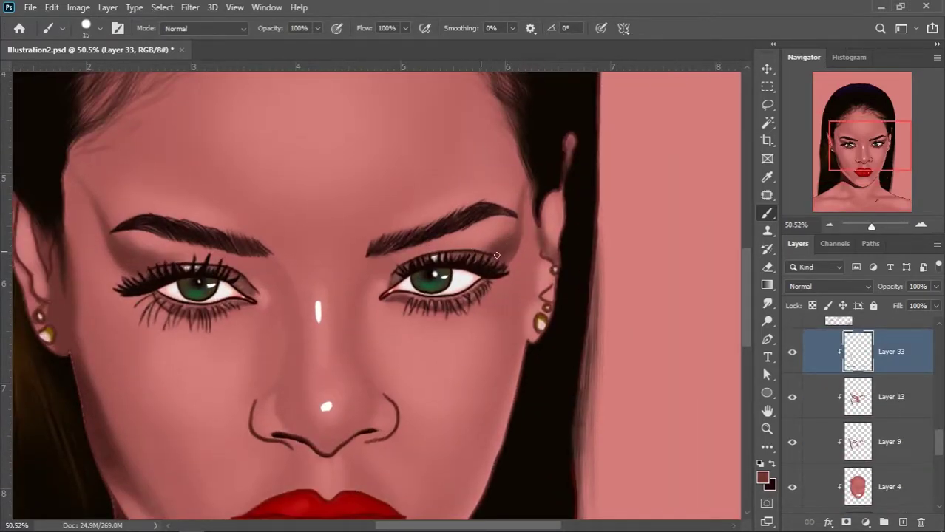
{"action": "scroll", "coordinate": [473, 251], "scroll_direction": "down", "scroll_amount": 3}
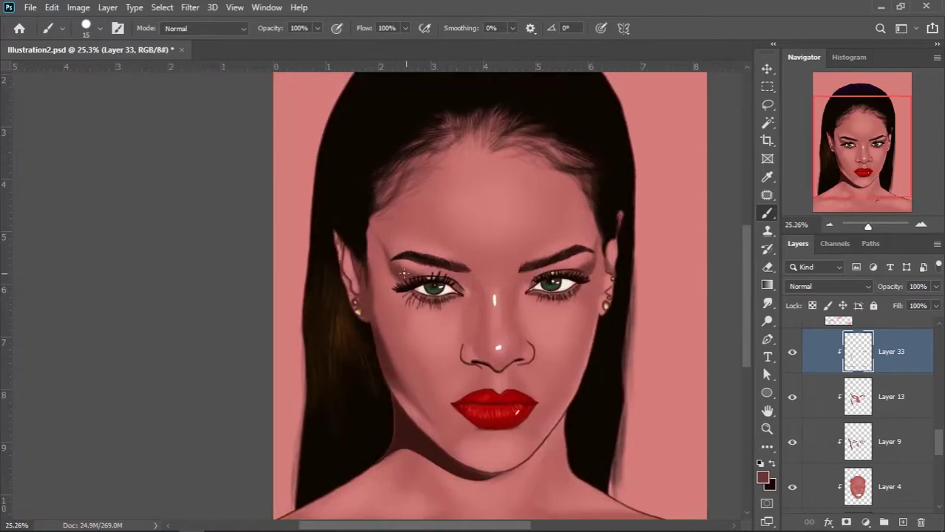
{"action": "scroll", "coordinate": [472, 251], "scroll_direction": "up", "scroll_amount": 3}
{"action": "scroll", "coordinate": [552, 326], "scroll_direction": "down", "scroll_amount": 1}
{"action": "scroll", "coordinate": [552, 326], "scroll_direction": "up", "scroll_amount": 2}
{"action": "scroll", "coordinate": [921, 373], "scroll_direction": "up", "scroll_amount": 3}
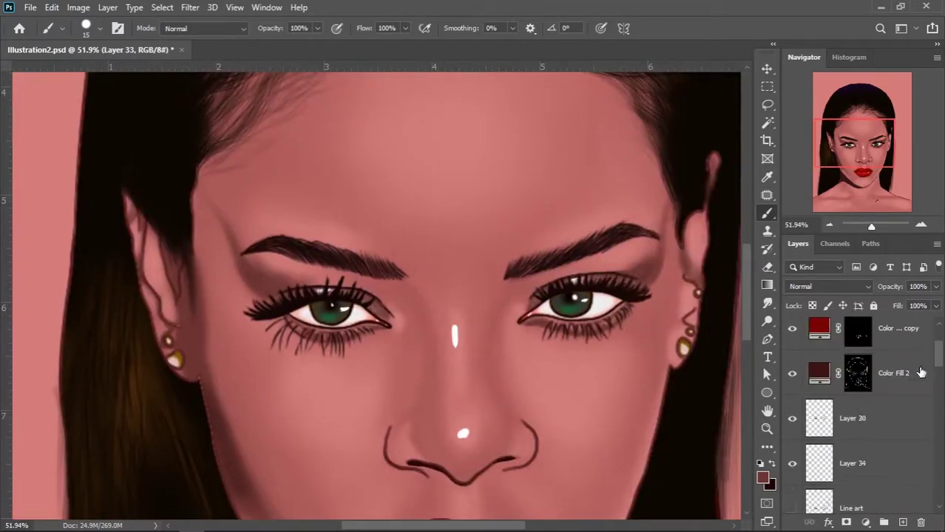
{"action": "scroll", "coordinate": [510, 352], "scroll_direction": "down", "scroll_amount": 2}
{"action": "scroll", "coordinate": [510, 352], "scroll_direction": "down", "scroll_amount": 2}
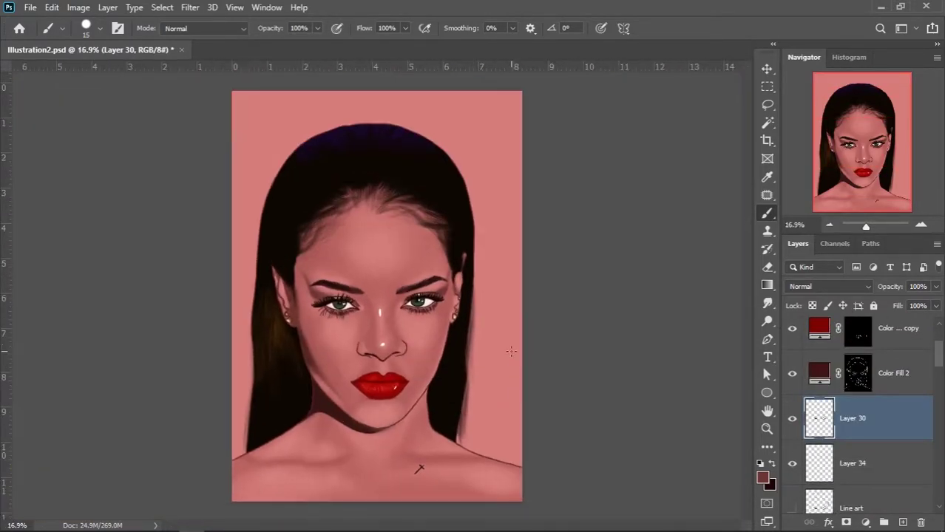
- Select the Color Fill 1 background layer and browse brush presets for painting
{"action": "scroll", "coordinate": [941, 358], "scroll_direction": "up", "scroll_amount": 1}
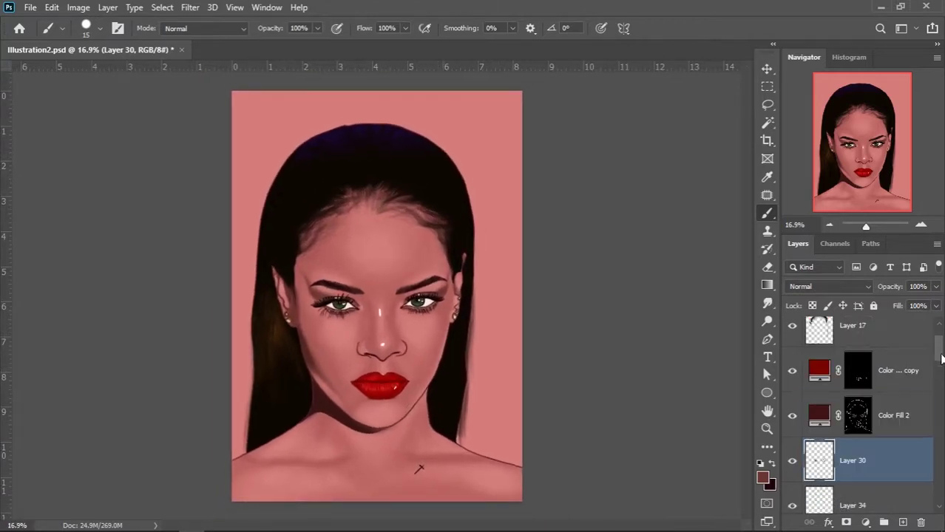
{"action": "scroll", "coordinate": [941, 358], "scroll_direction": "down", "scroll_amount": 5}
{"action": "left_click", "coordinate": [900, 446]}
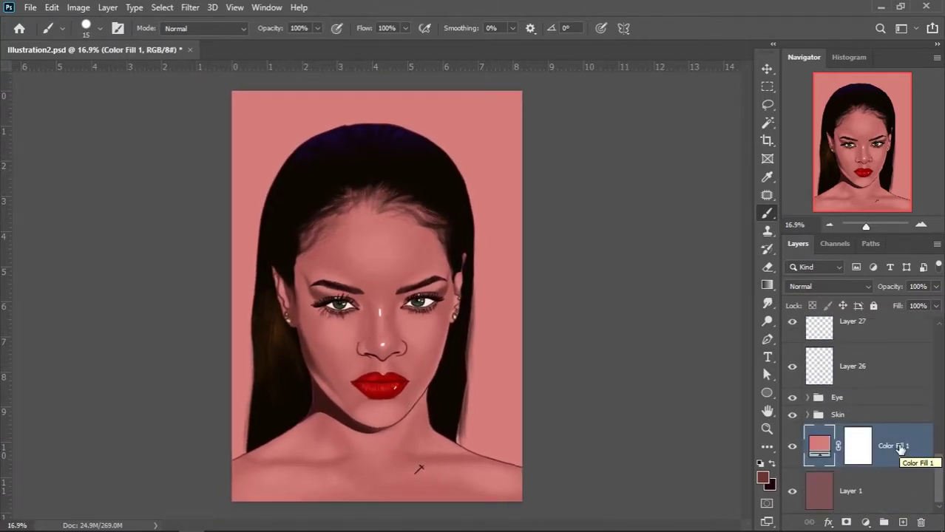
{"action": "right_click", "coordinate": [473, 230]}
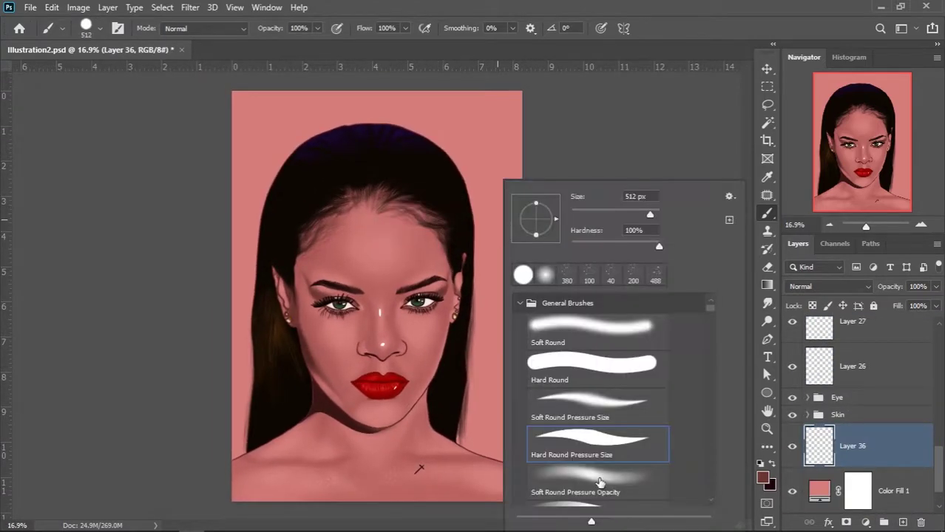
{"action": "key", "text": "Escape"}
- Paint dark blue across the top of the background with the Brush
{"action": "left_click", "coordinate": [641, 291]}
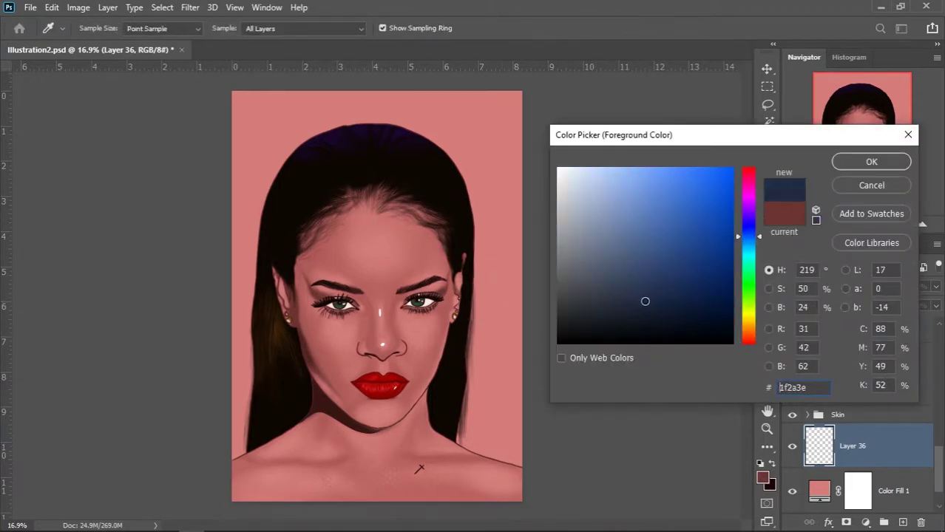
{"action": "key", "text": "Return"}
{"action": "key", "text": "b"}
{"action": "mouse_move", "coordinate": [284, 185]}
{"action": "left_mouse_down"}
{"action": "mouse_move", "coordinate": [358, 102]}
{"action": "mouse_move", "coordinate": [497, 105]}
{"action": "mouse_move", "coordinate": [481, 148]}
{"action": "left_mouse_up"}
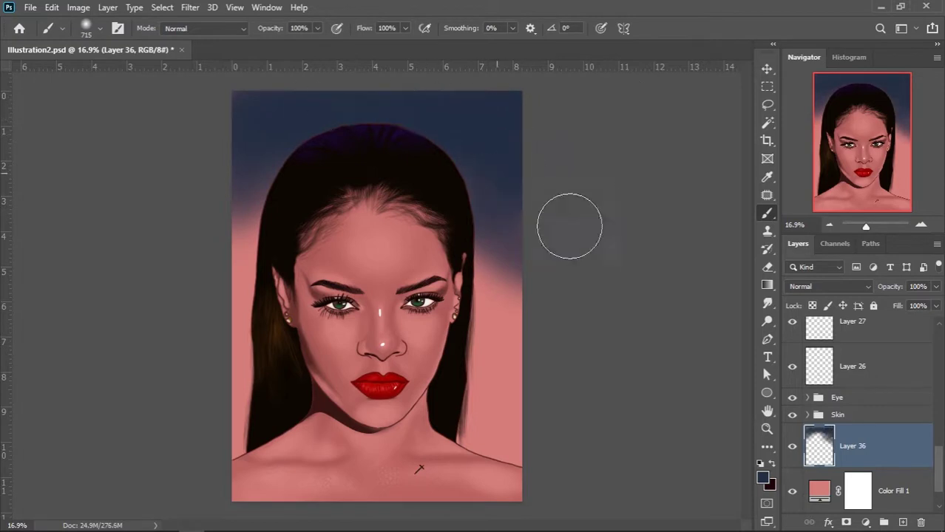
- Paint a soft pale-beige glow behind the head
{"action": "key", "text": "shift+F5"}
{"action": "left_click", "coordinate": [755, 314]}
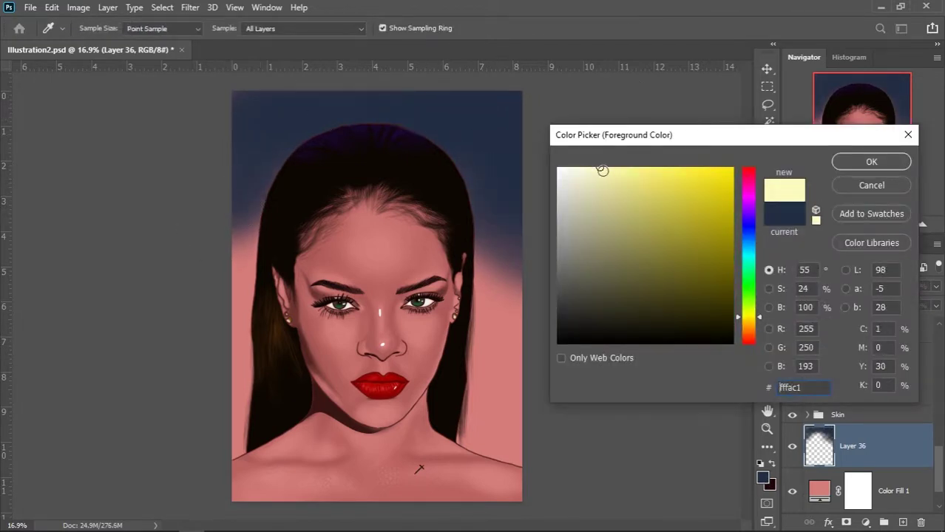
{"action": "left_click", "coordinate": [615, 185]}
{"action": "key", "text": "Return"}
{"action": "left_click_drag", "start_coordinate": [501, 244], "coordinate": [505, 323]}
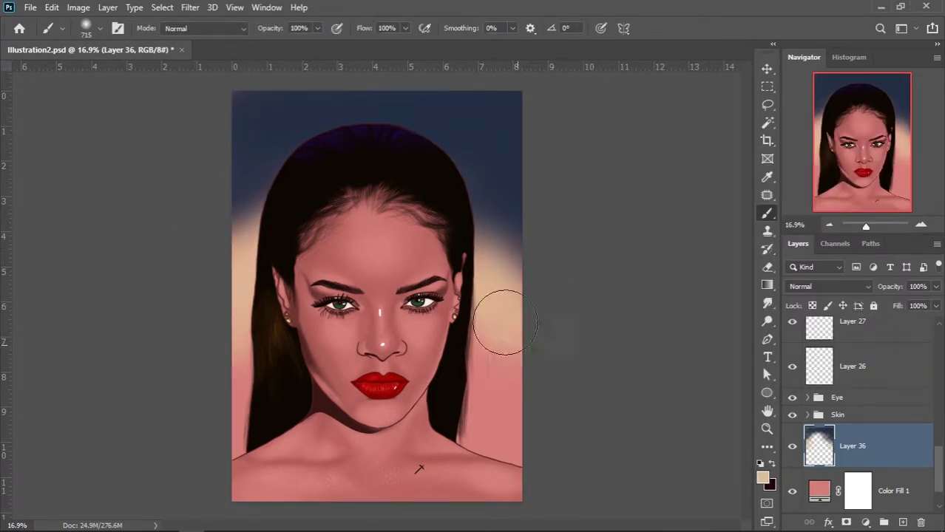
- Pick a brownish beige, then a darker brown, and switch to the Mixer Brush
{"action": "left_click", "coordinate": [763, 479]}
{"action": "left_click", "coordinate": [626, 241]}
{"action": "key", "text": "Return"}
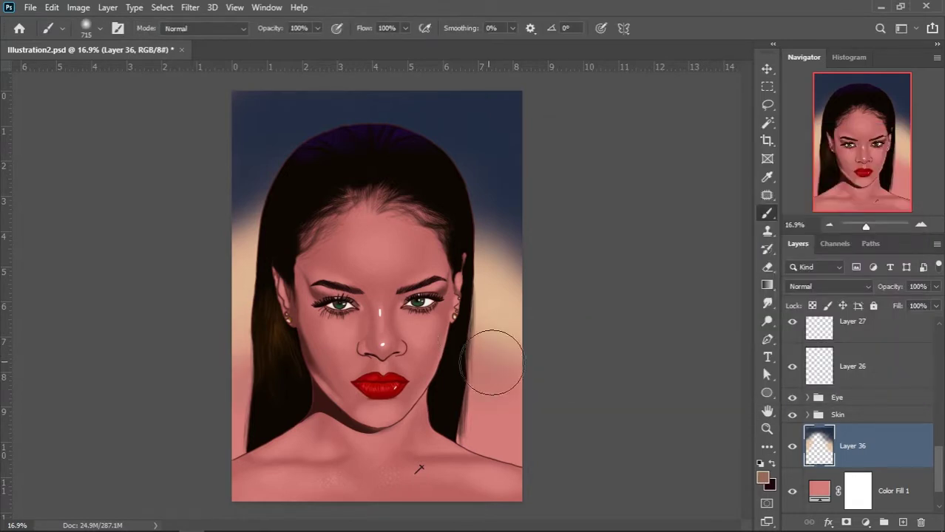
{"action": "left_click", "coordinate": [762, 478]}
{"action": "left_click", "coordinate": [631, 225]}
{"action": "key", "text": "Return"}
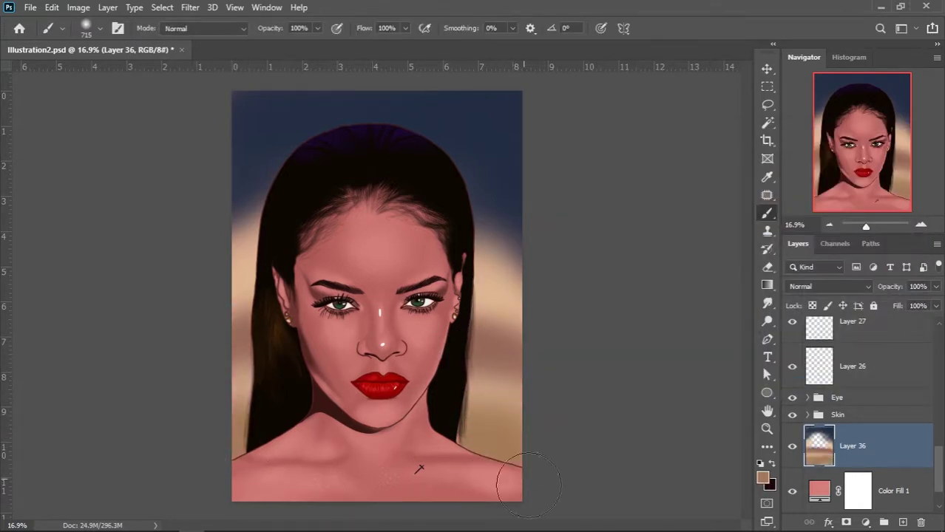
{"action": "right_click", "coordinate": [767, 213]}
{"action": "left_click", "coordinate": [820, 252]}
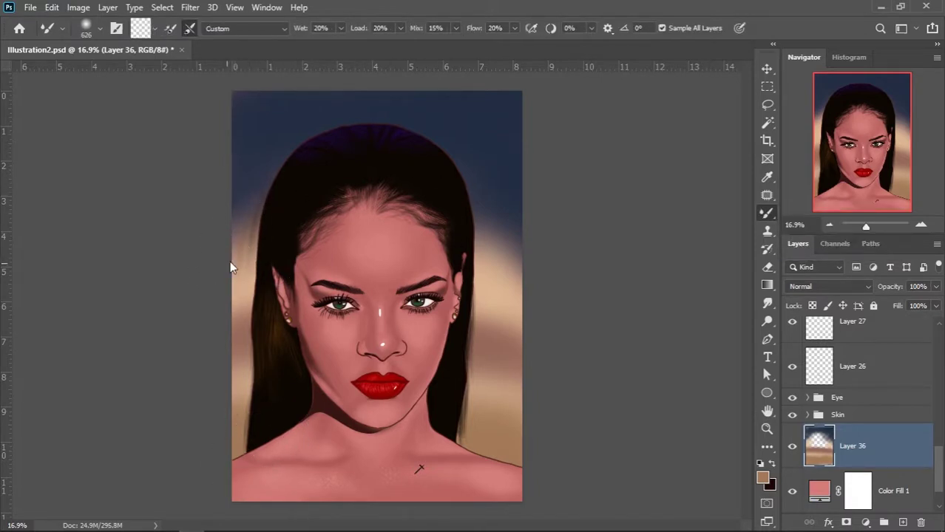
- Hide the portrait layers, show Layer 1, and smear the navy and beige together
{"action": "scroll", "coordinate": [857, 407], "scroll_direction": "down", "scroll_amount": 1}
{"action": "left_click", "coordinate": [792, 405], "text": "alt"}
{"action": "left_click", "coordinate": [792, 495]}
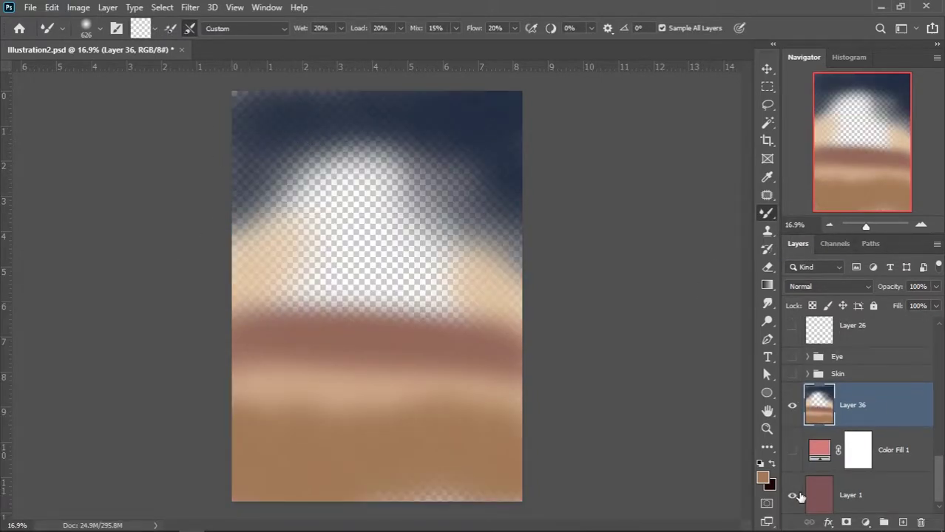
{"action": "left_click_drag", "start_coordinate": [312, 195], "coordinate": [213, 334]}
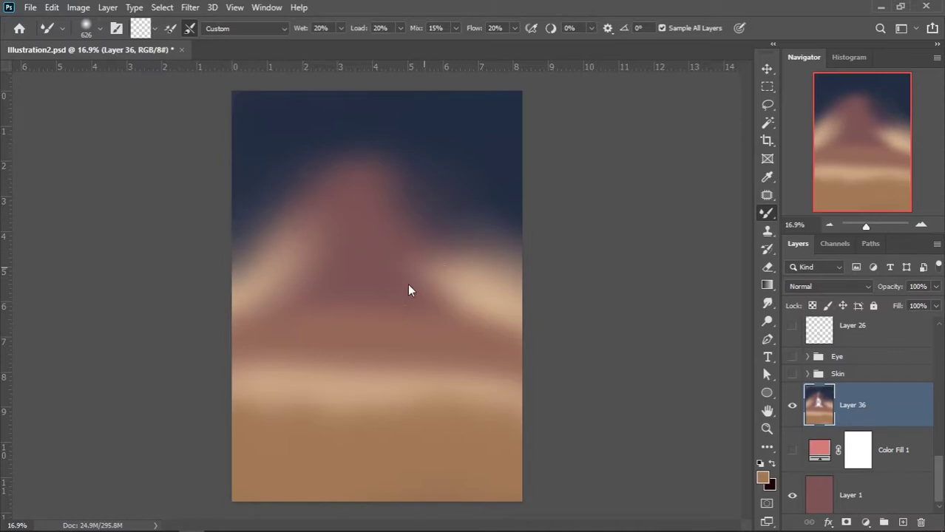
{"action": "left_click_drag", "start_coordinate": [266, 216], "coordinate": [463, 249]}
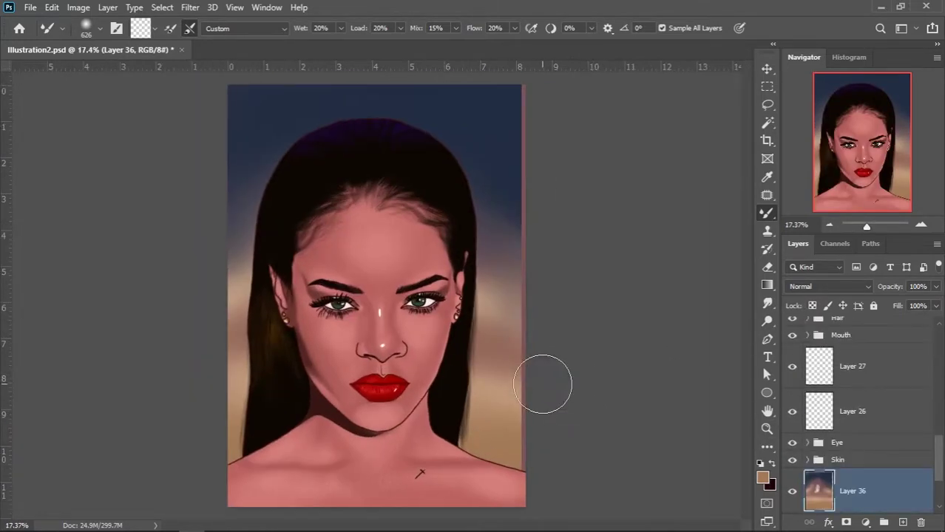
- Zoom out and set a Gaussian Blur radius of about 150 pixels
{"action": "key", "text": "z"}
{"action": "left_click_drag", "start_coordinate": [542, 386], "coordinate": [518, 386]}
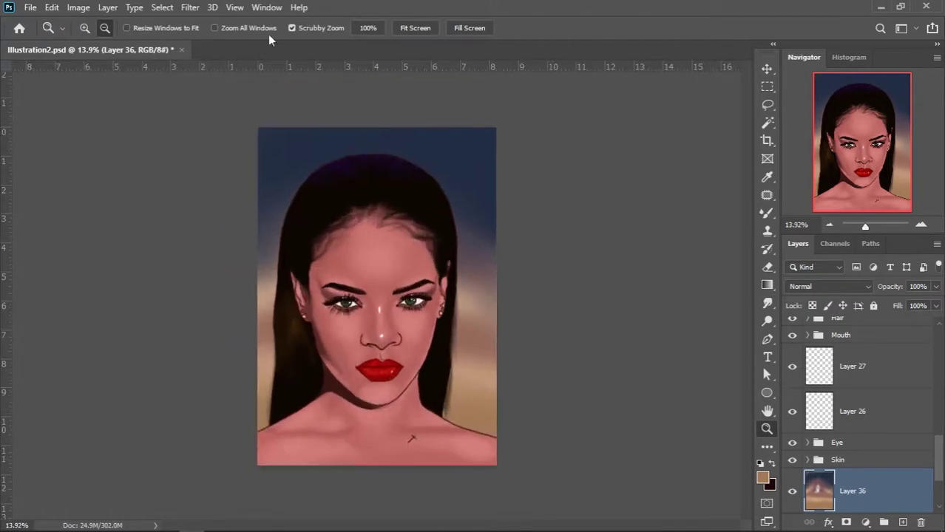
{"action": "left_click", "coordinate": [190, 7]}
{"action": "left_click", "coordinate": [396, 216]}
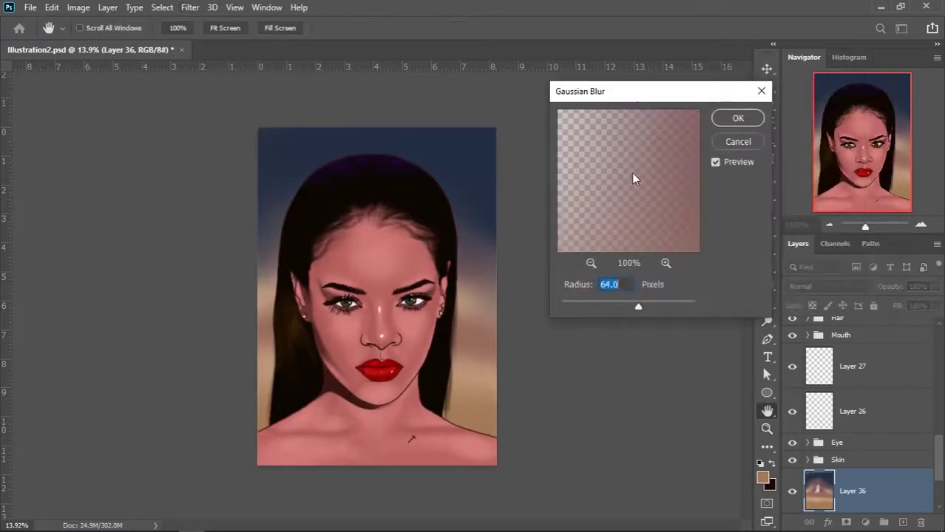
{"action": "left_click_drag", "start_coordinate": [628, 305], "coordinate": [667, 306]}
- Apply the Gaussian Blur and fit the whole portrait in the window
{"action": "key", "text": "Return"}
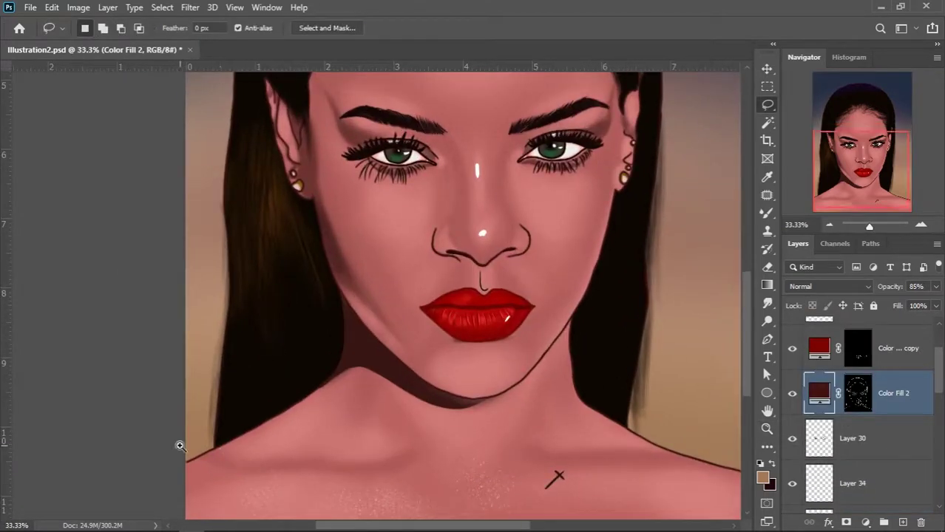
{"action": "key", "text": "ctrl+0"}
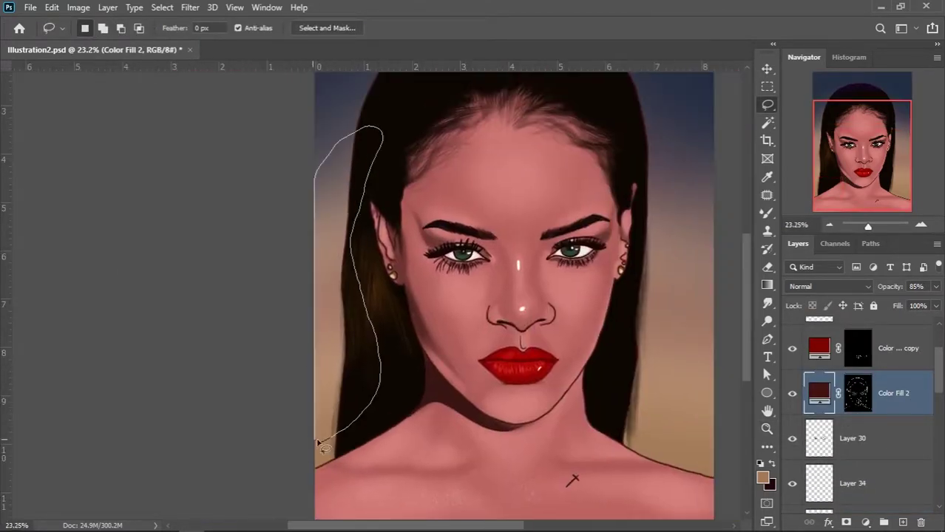
{"action": "scroll", "coordinate": [436, 309], "scroll_direction": "down", "scroll_amount": 2}
{"action": "left_click_drag", "start_coordinate": [603, 327], "coordinate": [511, 328]}
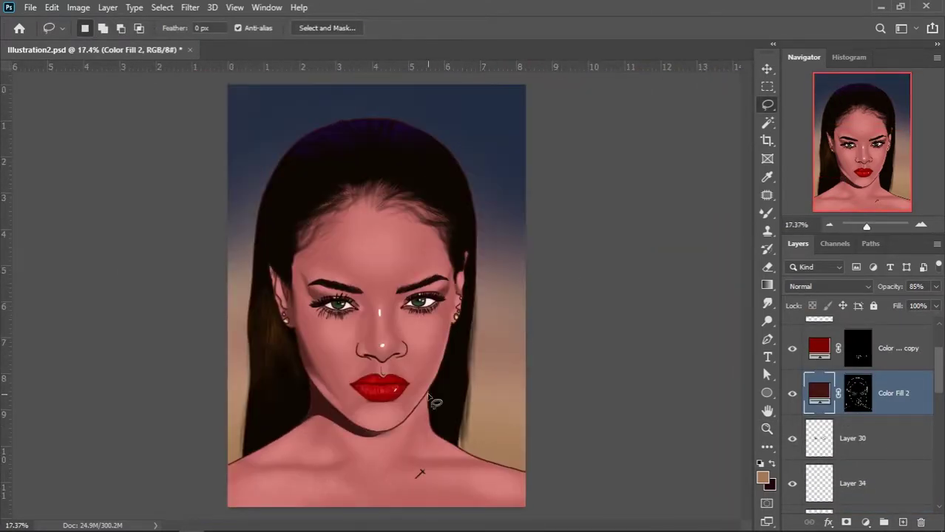
- Paint black into the Color Fill 2 layer mask with a normal brush
{"action": "key", "text": "shift+b"}
{"action": "key", "text": "ctrl+plus"}
{"action": "scroll", "coordinate": [550, 207], "scroll_direction": "down", "scroll_amount": 1}
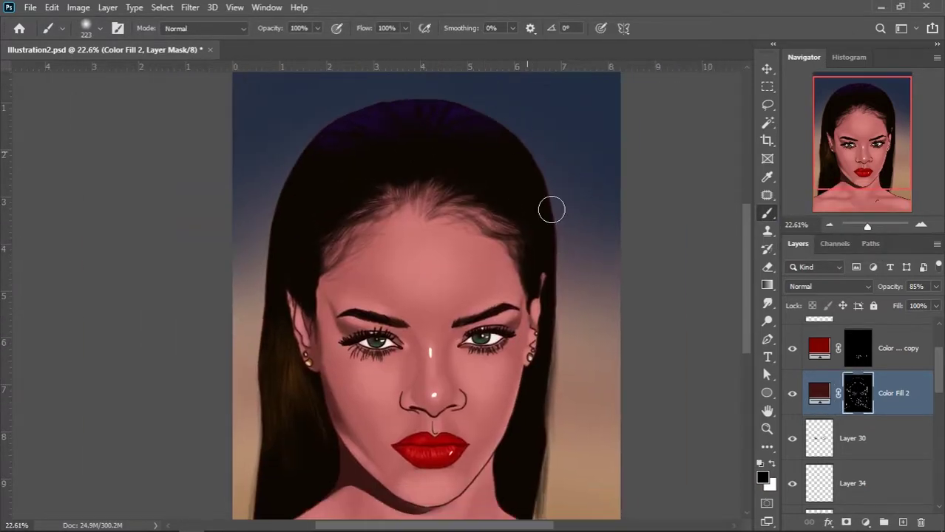
{"action": "scroll", "coordinate": [540, 359], "scroll_direction": "down", "scroll_amount": 2}
{"action": "scroll", "coordinate": [544, 429], "scroll_direction": "up", "scroll_amount": 3}
{"action": "left_click", "coordinate": [857, 347]}
- Select every layer down to Layer 1 and group them together
{"action": "scroll", "coordinate": [540, 425], "scroll_direction": "down", "scroll_amount": 4}
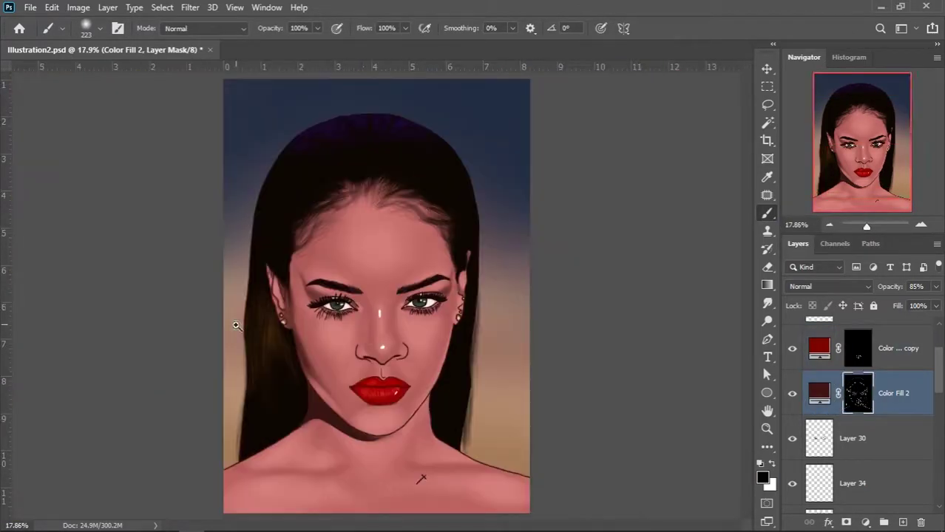
{"action": "scroll", "coordinate": [348, 275], "scroll_direction": "up", "scroll_amount": 3}
{"action": "scroll", "coordinate": [348, 274], "scroll_direction": "down", "scroll_amount": 4}
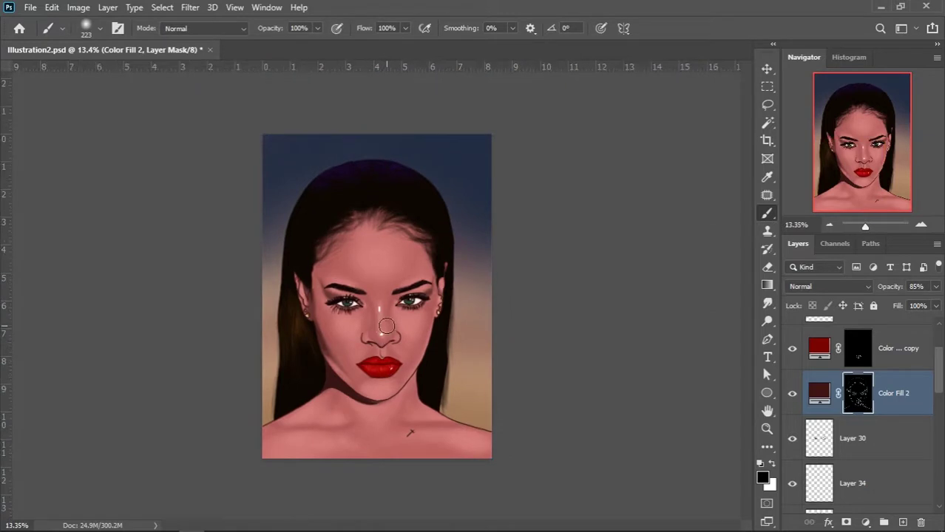
{"action": "scroll", "coordinate": [387, 326], "scroll_direction": "up", "scroll_amount": 1}
{"action": "scroll", "coordinate": [387, 326], "scroll_direction": "down", "scroll_amount": 1}
{"action": "scroll", "coordinate": [888, 414], "scroll_direction": "down", "scroll_amount": 3}
{"action": "scroll", "coordinate": [929, 436], "scroll_direction": "down", "scroll_amount": 2}
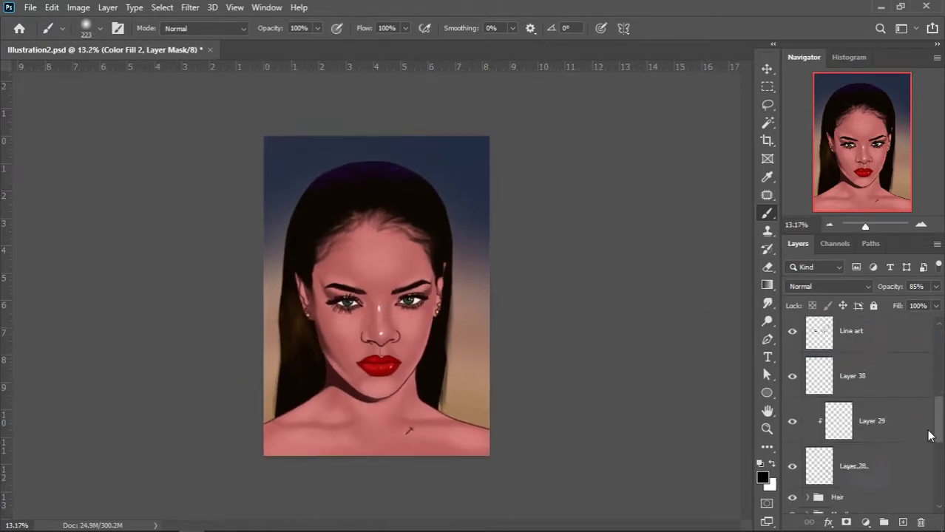
{"action": "scroll", "coordinate": [888, 444], "scroll_direction": "down", "scroll_amount": 3}
{"action": "scroll", "coordinate": [888, 444], "scroll_direction": "up", "scroll_amount": 2}
{"action": "scroll", "coordinate": [880, 473], "scroll_direction": "down", "scroll_amount": 3}
{"action": "left_click", "coordinate": [872, 491], "text": "shift"}
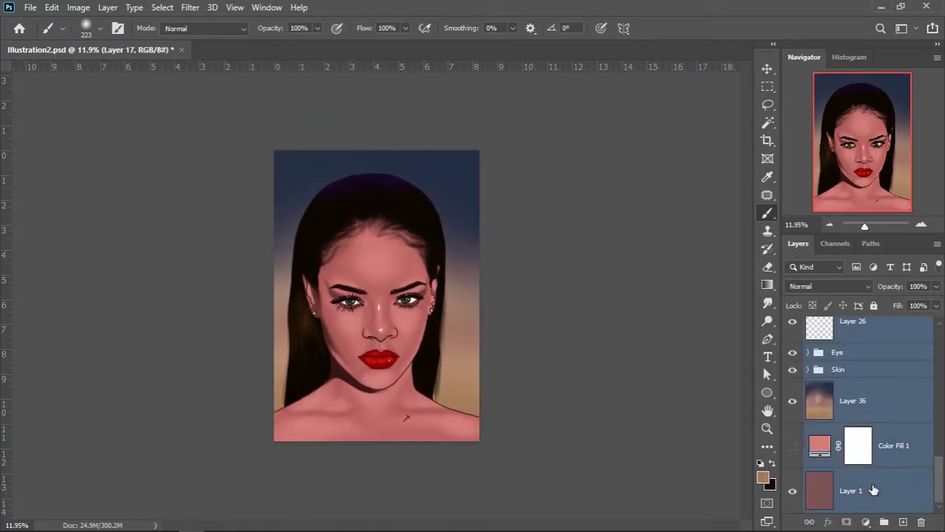
{"action": "key", "text": "ctrl+g"}
{"action": "left_click_drag", "start_coordinate": [888, 415], "coordinate": [914, 494]}
- Name the new group Finished
{"action": "type", "text": "ished"}
{"action": "right_click", "coordinate": [871, 314]}
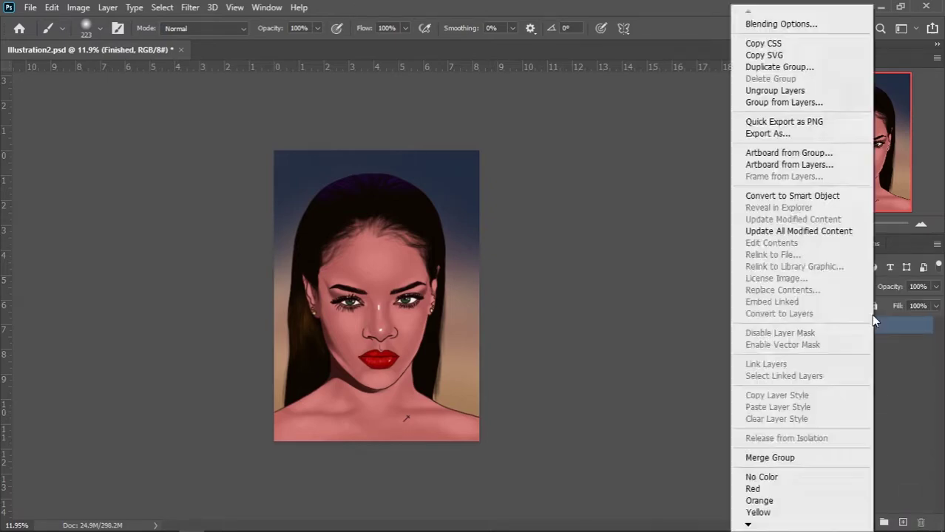
{"action": "key", "text": "Escape"}
{"action": "scroll", "coordinate": [518, 311], "scroll_direction": "up", "scroll_amount": 2}
- Browse File Explorer to Assets > Overlays > Light Leaks Overlay BY DG Photoshop
{"action": "key", "text": "super+e"}
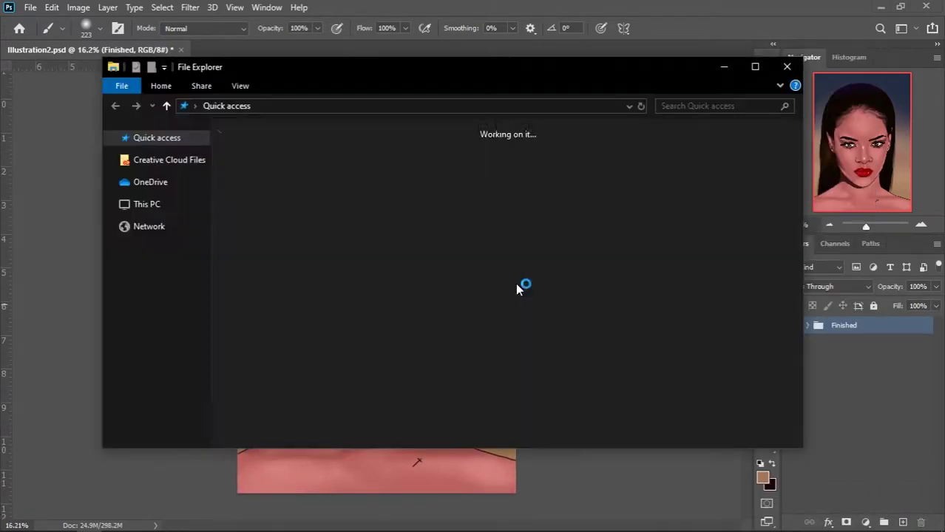
{"action": "double_click", "coordinate": [290, 187]}
{"action": "double_click", "coordinate": [287, 145]}
{"action": "double_click", "coordinate": [287, 146]}
{"action": "double_click", "coordinate": [287, 145]}
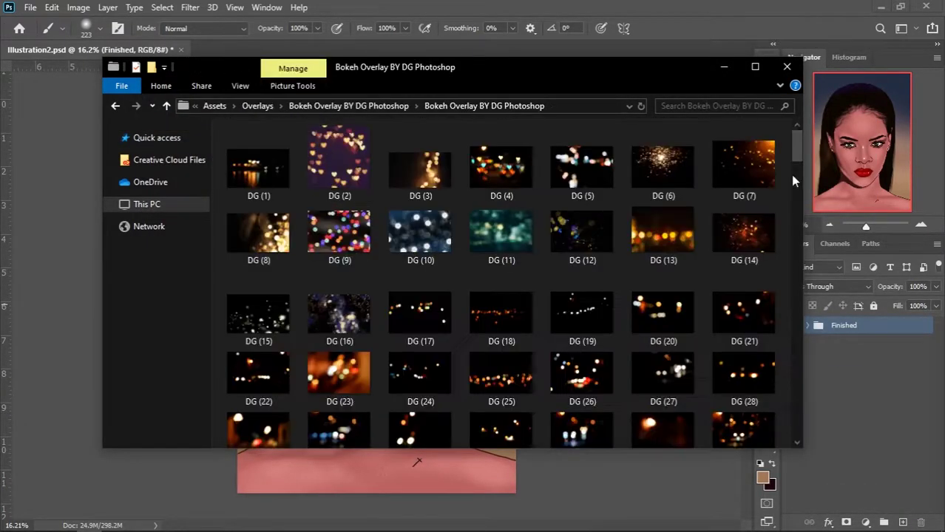
{"action": "left_click_drag", "start_coordinate": [791, 174], "coordinate": [795, 187]}
{"action": "key", "text": "alt+Up"}
{"action": "key", "text": "l"}
{"action": "key", "text": "Return"}
{"action": "left_click_drag", "start_coordinate": [799, 148], "coordinate": [805, 196]}
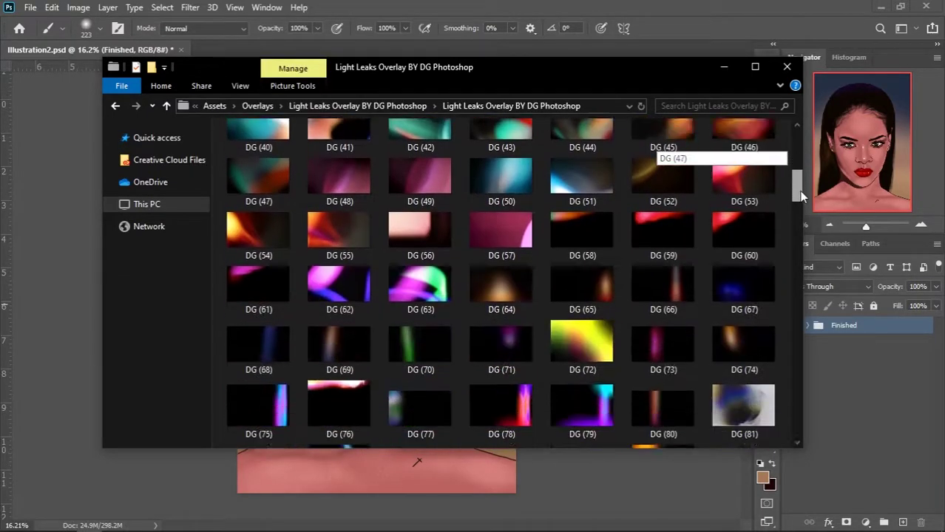
- Place the DG (66) light leak into the portrait, enlarged and rotated
{"action": "left_click_drag", "start_coordinate": [664, 274], "coordinate": [558, 249]}
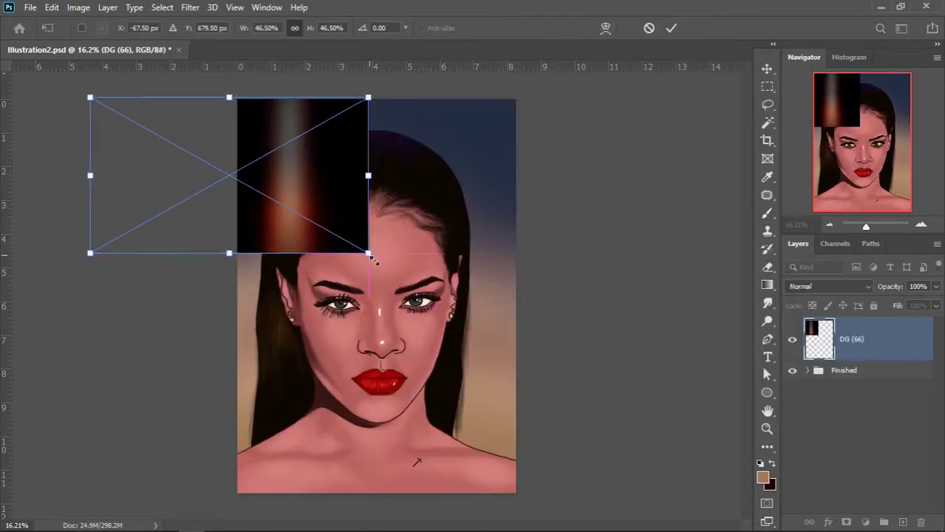
{"action": "mouse_move", "coordinate": [369, 253]}
{"action": "left_mouse_down"}
{"action": "mouse_move", "coordinate": [398, 358]}
{"action": "mouse_move", "coordinate": [558, 260]}
{"action": "left_mouse_up"}
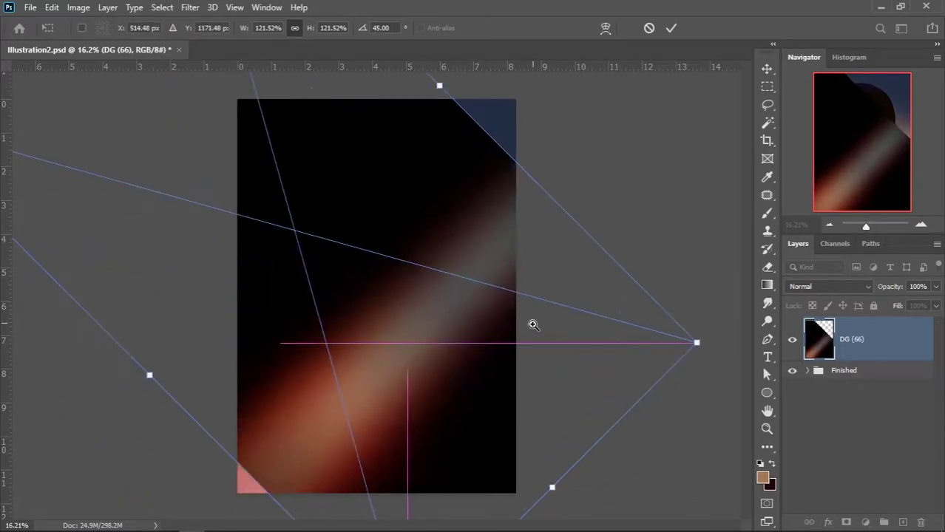
{"action": "key", "text": "ctrl+minus"}
{"action": "key", "text": "Return"}
- Blend the light leak with Linear Dodge (Add), lower its opacity, and move it toward the top
{"action": "left_click", "coordinate": [829, 286]}
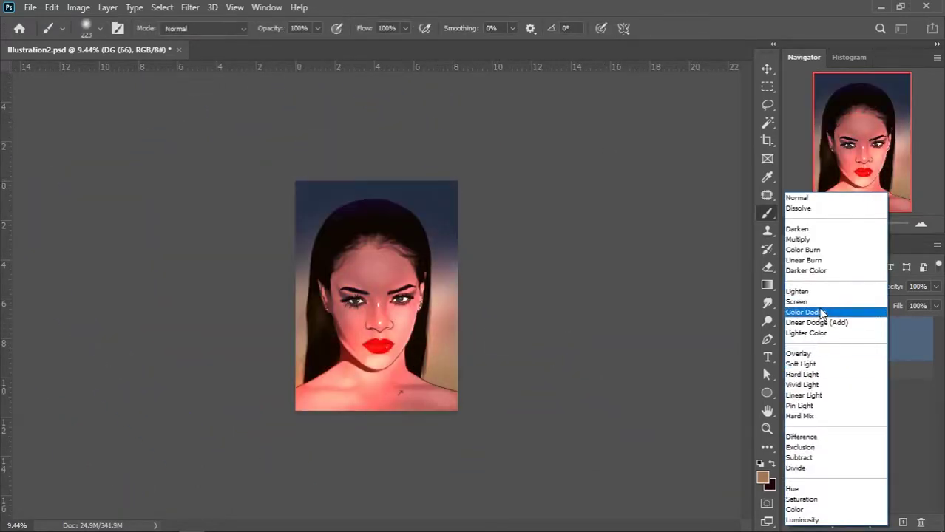
{"action": "left_click", "coordinate": [817, 322]}
{"action": "key", "text": "ctrl+0"}
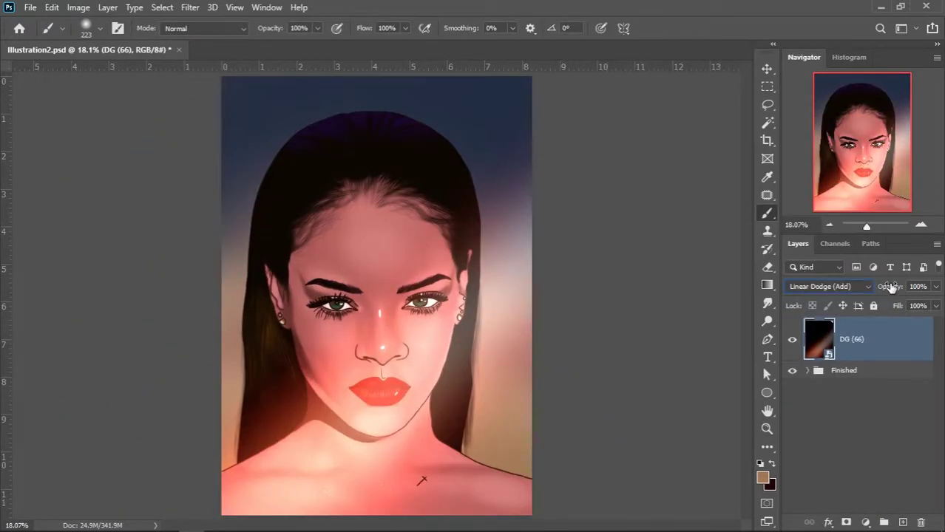
{"action": "left_click_drag", "start_coordinate": [892, 287], "coordinate": [869, 288]}
{"action": "key", "text": "ctrl+minus"}
{"action": "type", "text": "99"}
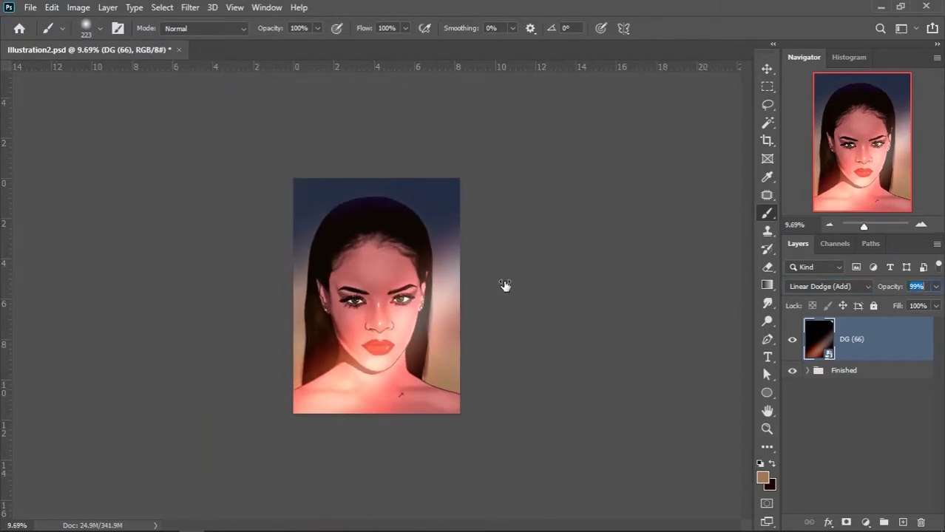
{"action": "type", "text": "v"}
{"action": "left_click_drag", "start_coordinate": [504, 285], "coordinate": [374, 233]}
{"action": "key", "text": "ctrl+plus"}
{"action": "key", "text": "ctrl+minus"}
{"action": "left_click_drag", "start_coordinate": [420, 167], "coordinate": [456, 326]}
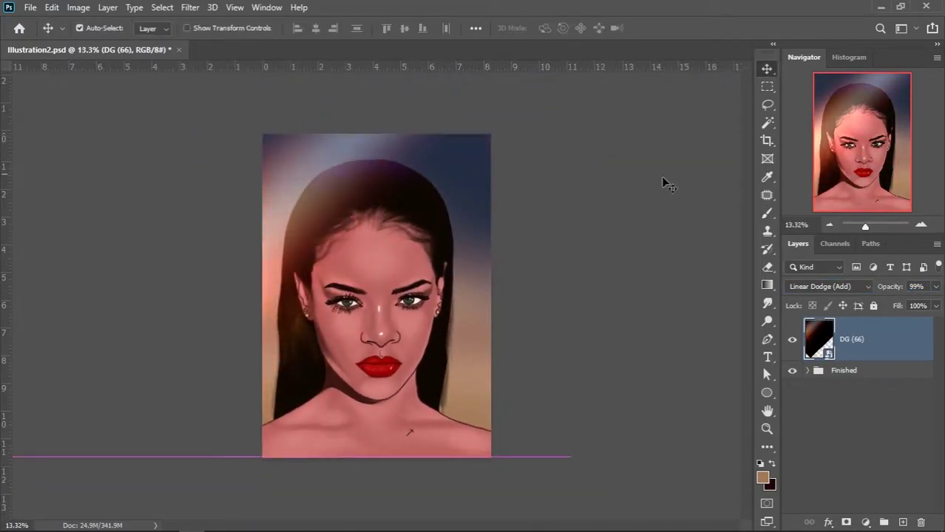
{"action": "type", "text": "75"}
{"action": "key", "text": "ctrl+plus"}
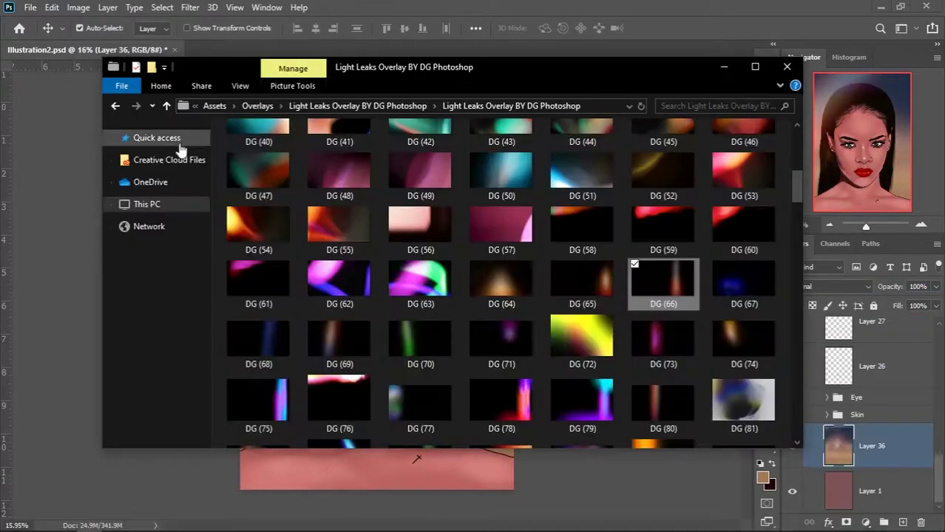
- Place and enlarge the DG (2) heart bokeh, blending it in Lighter Color at 10% opacity
{"action": "left_click_drag", "start_coordinate": [354, 169], "coordinate": [370, 296]}
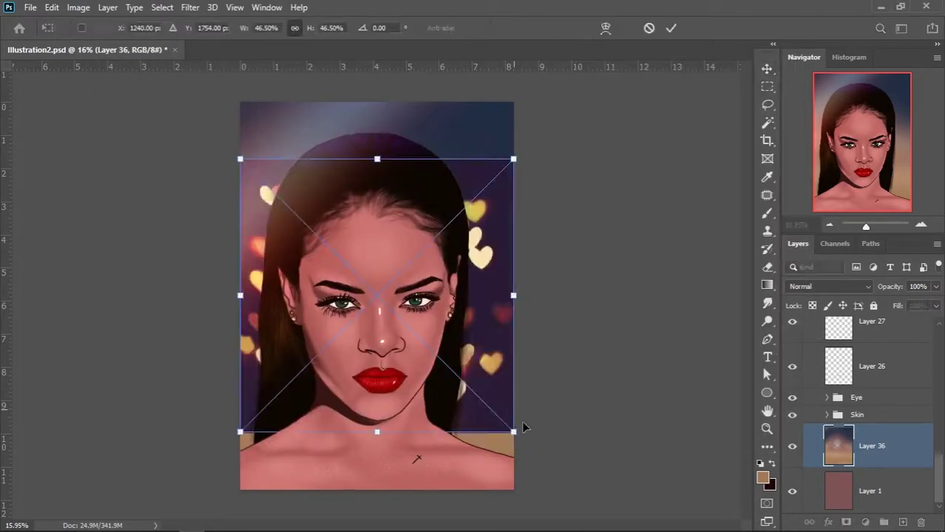
{"action": "left_click_drag", "start_coordinate": [519, 429], "coordinate": [584, 497]}
{"action": "key", "text": "Return"}
{"action": "key", "text": "ctrl+minus"}
{"action": "left_click", "coordinate": [820, 286]}
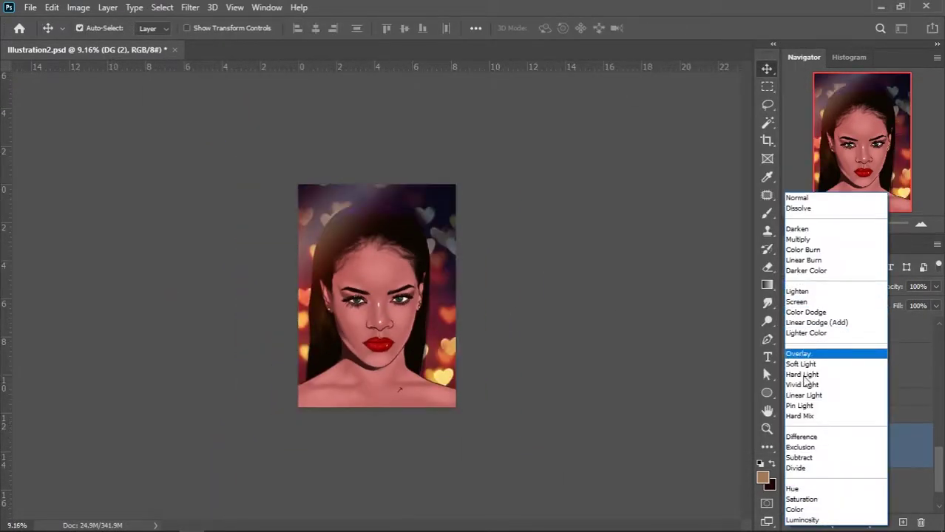
{"action": "left_click", "coordinate": [806, 333]}
{"action": "type", "text": "56"}
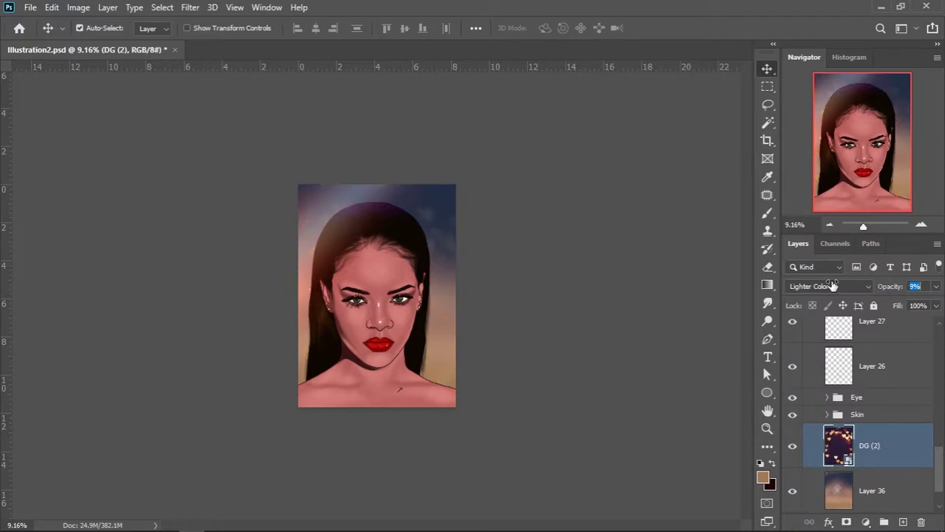
{"action": "type", "text": "10"}
{"action": "key", "text": "Return"}
{"action": "key", "text": "ctrl+plus"}
- Add a new layer with the rons angel dust sparkle brush, and duplicate the DG (66) light leak
{"action": "left_click", "coordinate": [902, 522]}
{"action": "key", "text": "b"}
{"action": "right_click", "coordinate": [679, 315]}
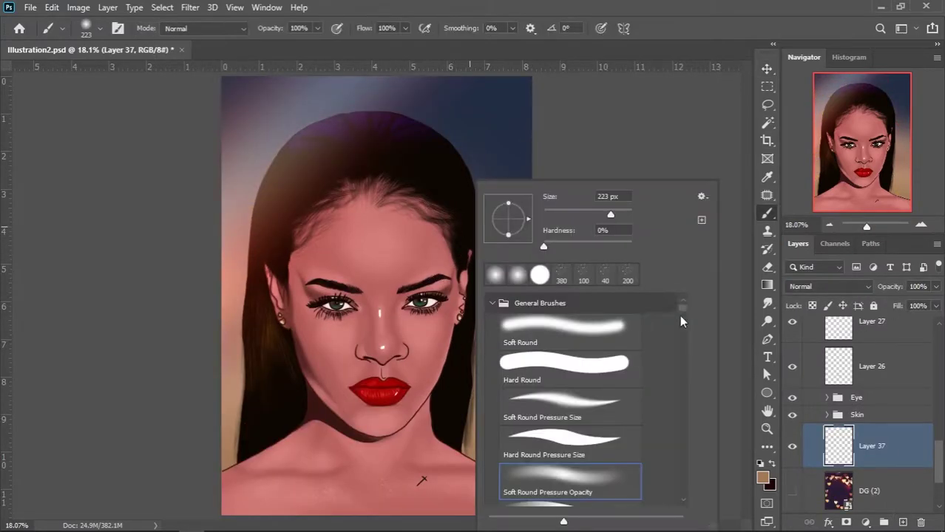
{"action": "left_click_drag", "start_coordinate": [682, 312], "coordinate": [686, 449]}
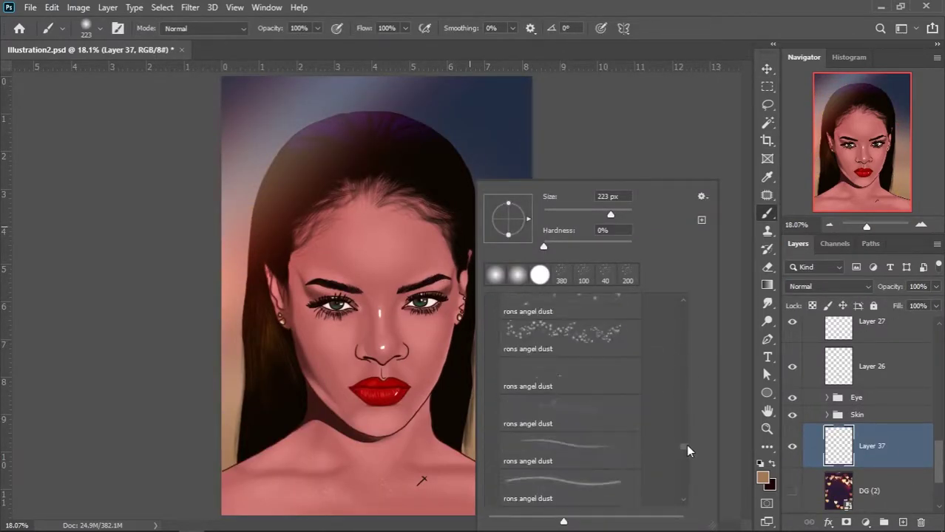
{"action": "double_click", "coordinate": [567, 371]}
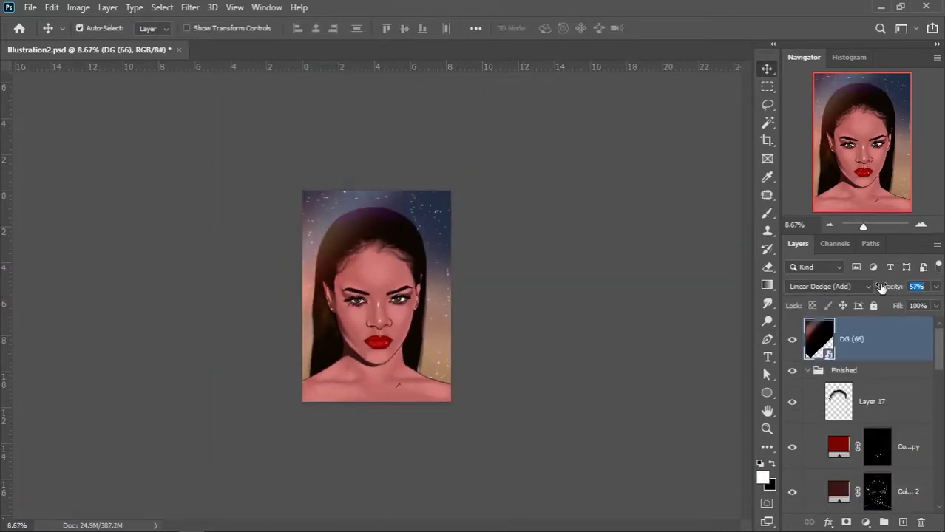
{"action": "left_click_drag", "start_coordinate": [416, 252], "coordinate": [559, 270]}
{"action": "key", "text": "ctrl+plus"}
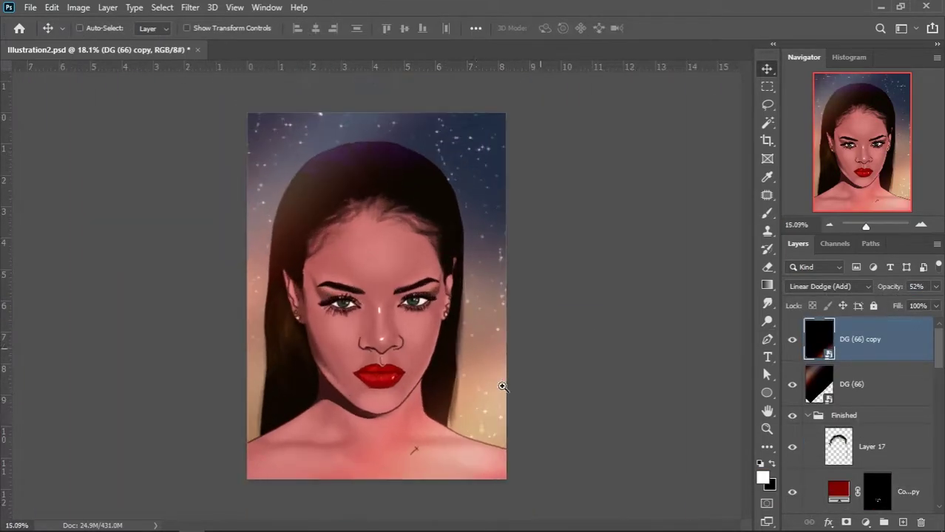